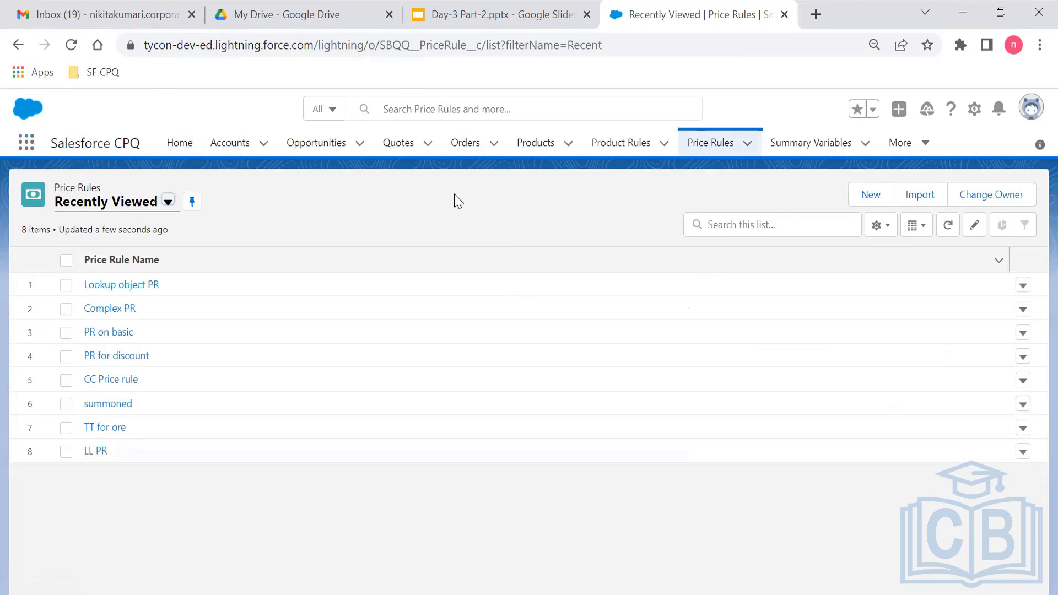
Open the Quotes list in a separate browser tab, keeping the Price Rules list in view.
middle_click(418, 147)
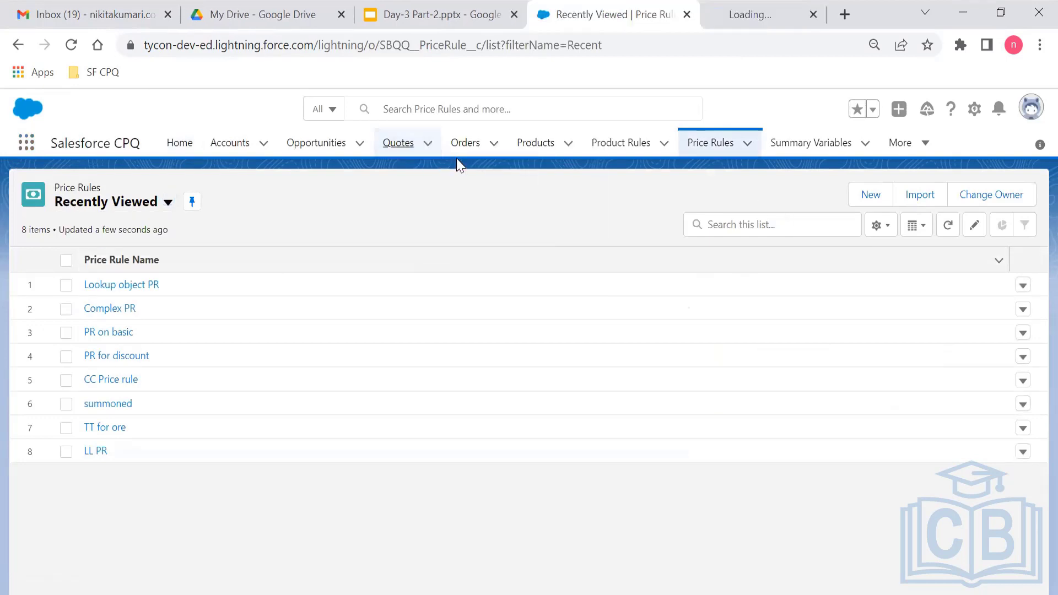
left_click(127, 338)
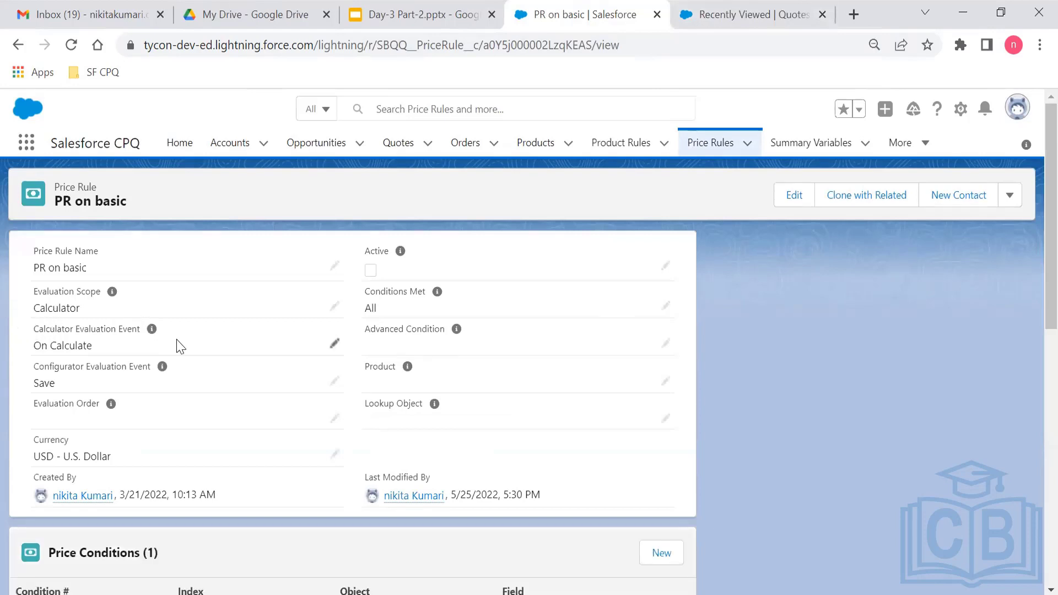
left_click(797, 207)
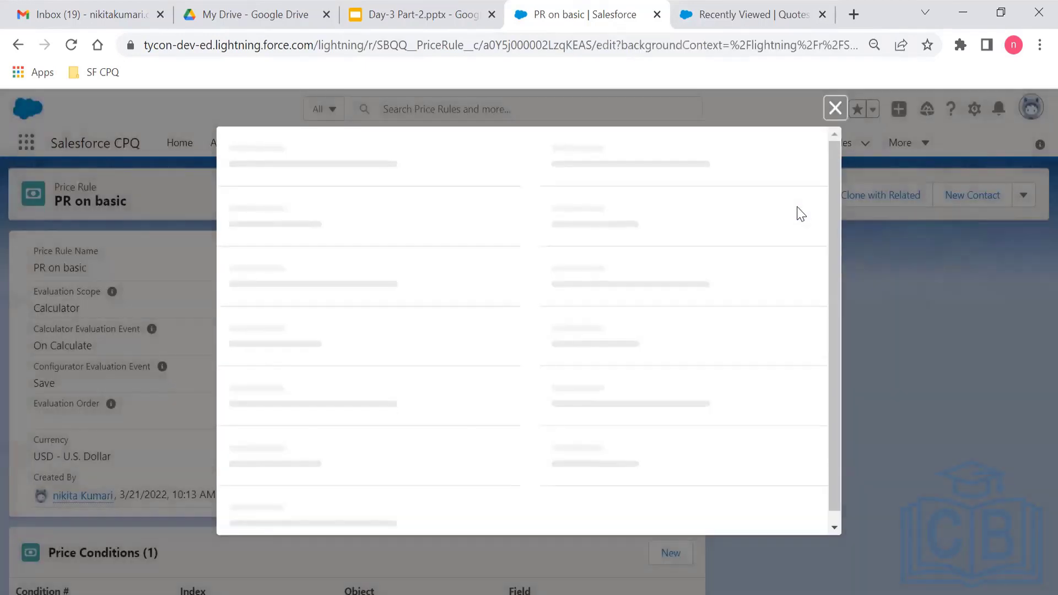
left_click(835, 108)
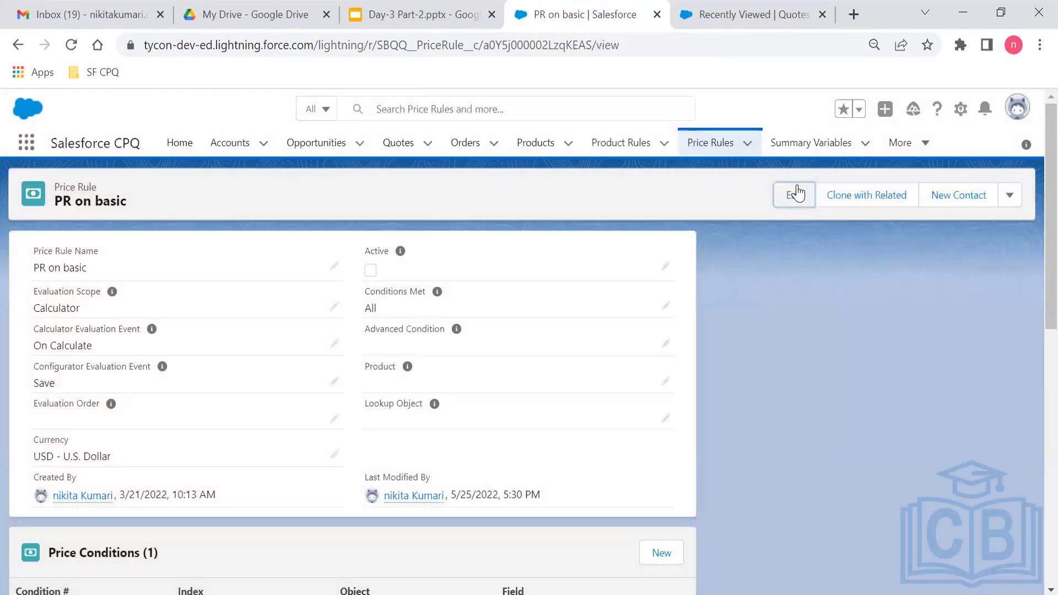
left_click(797, 194)
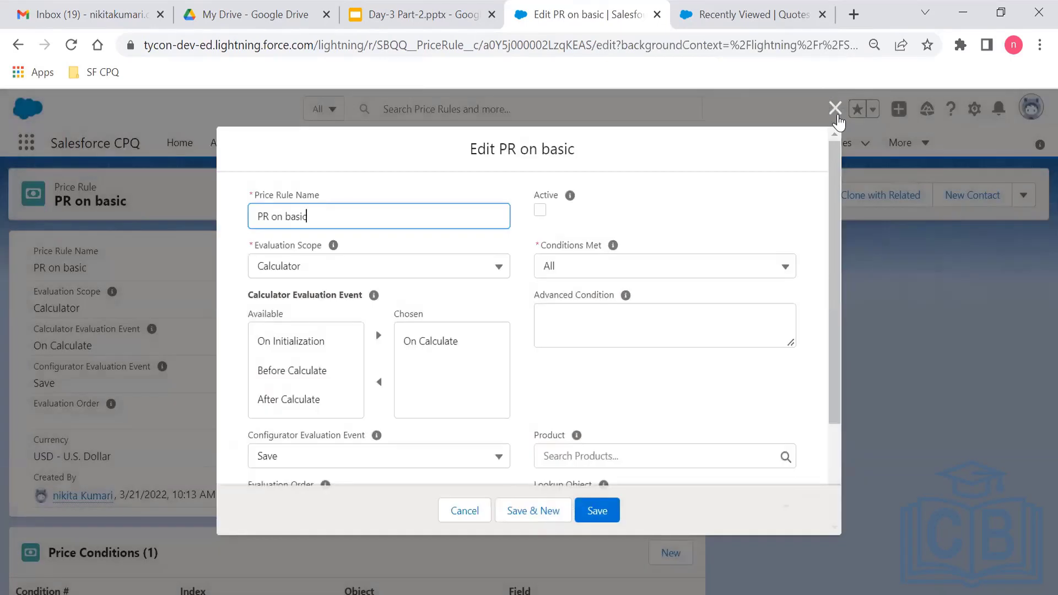
left_click(830, 108)
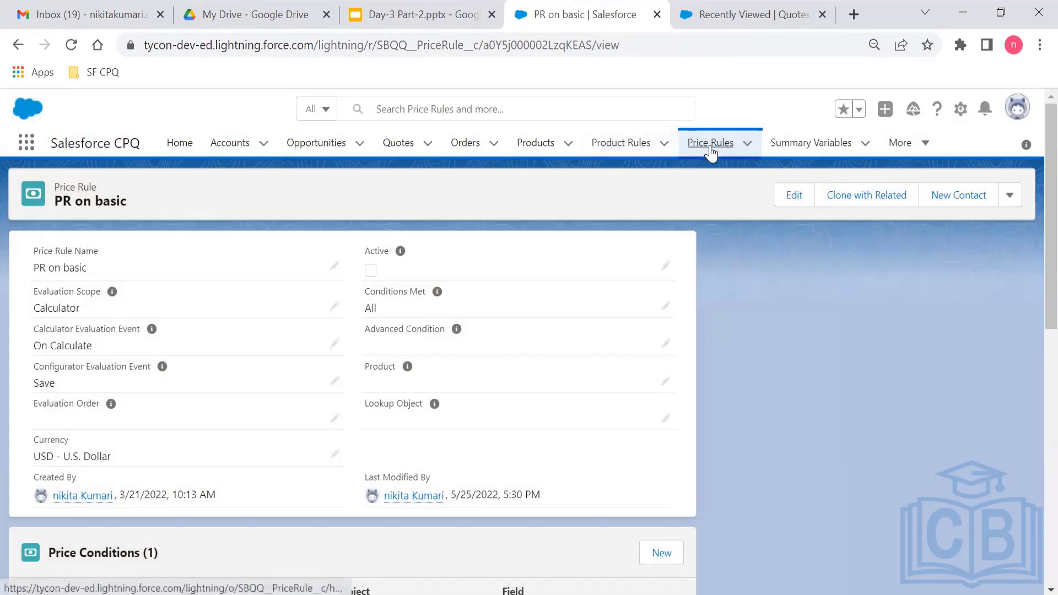
left_click(706, 149)
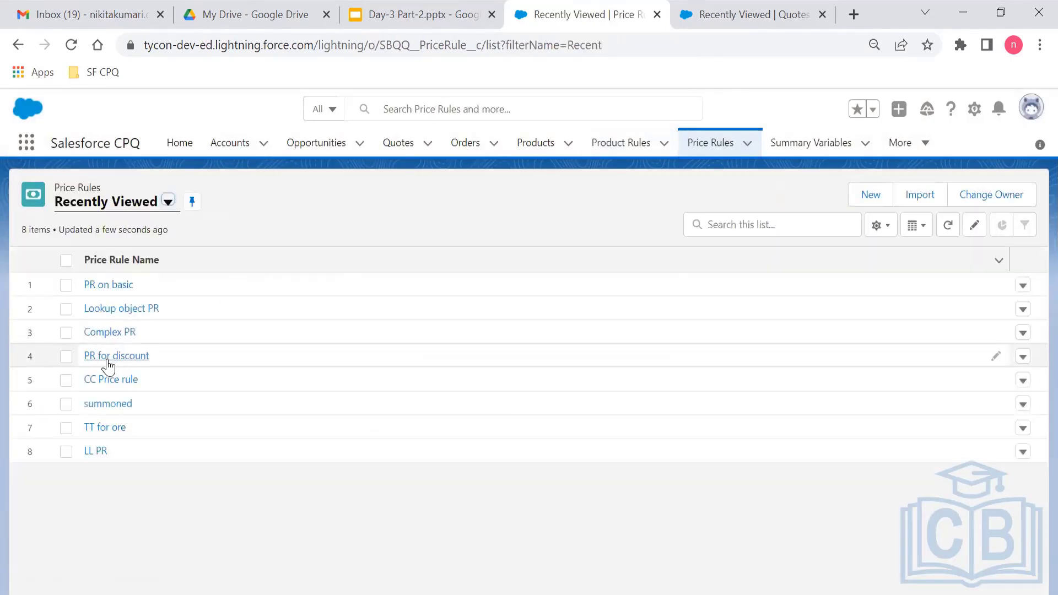
Open the "PR for discount" price rule in a separate browser tab and start editing it.
left_click(117, 356, "ctrl")
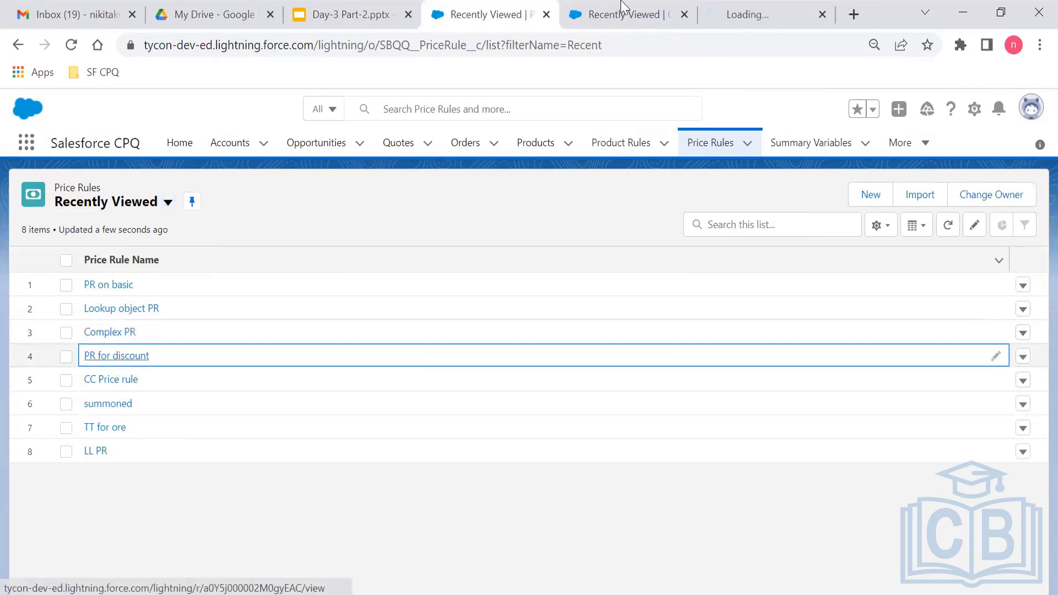
left_click(716, 13)
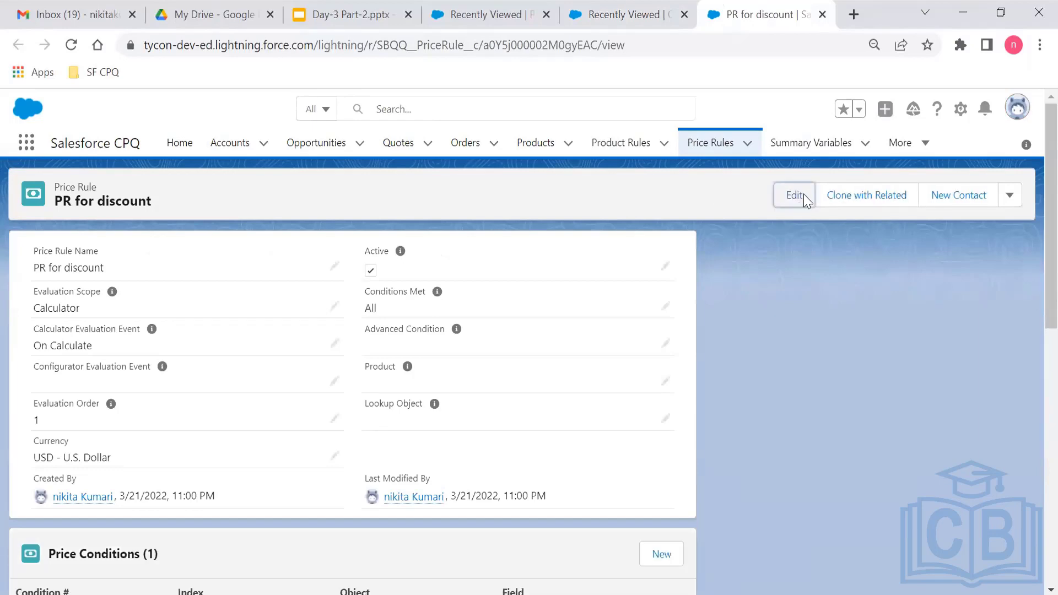
left_click(797, 195)
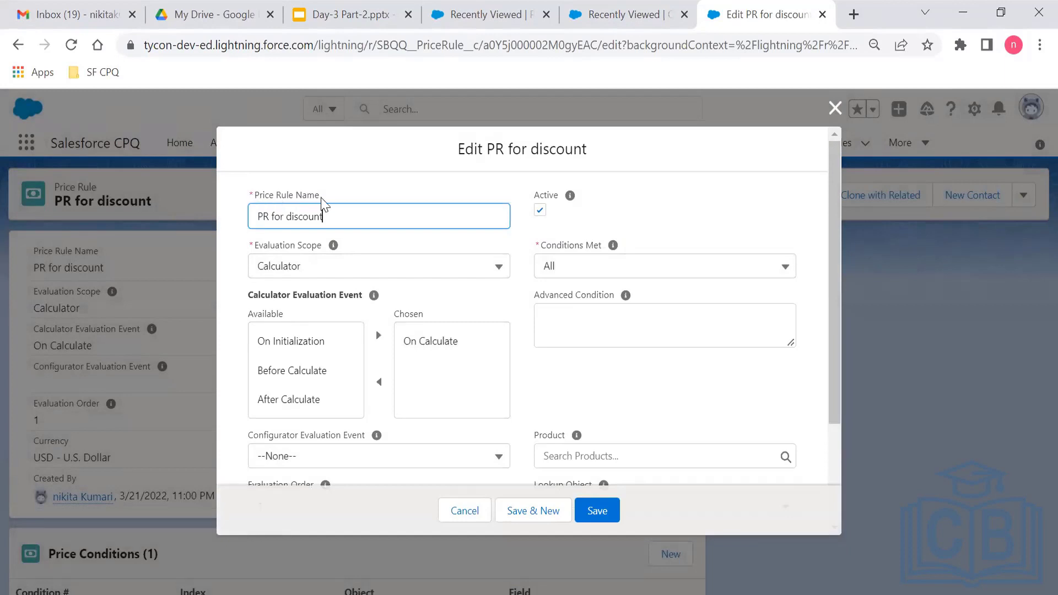
Check the price rule's name and choose Calculator as its Evaluation Scope.
key("ctrl+shift+Left")
key("ctrl+shift+Left")
key("ctrl+shift+Left")
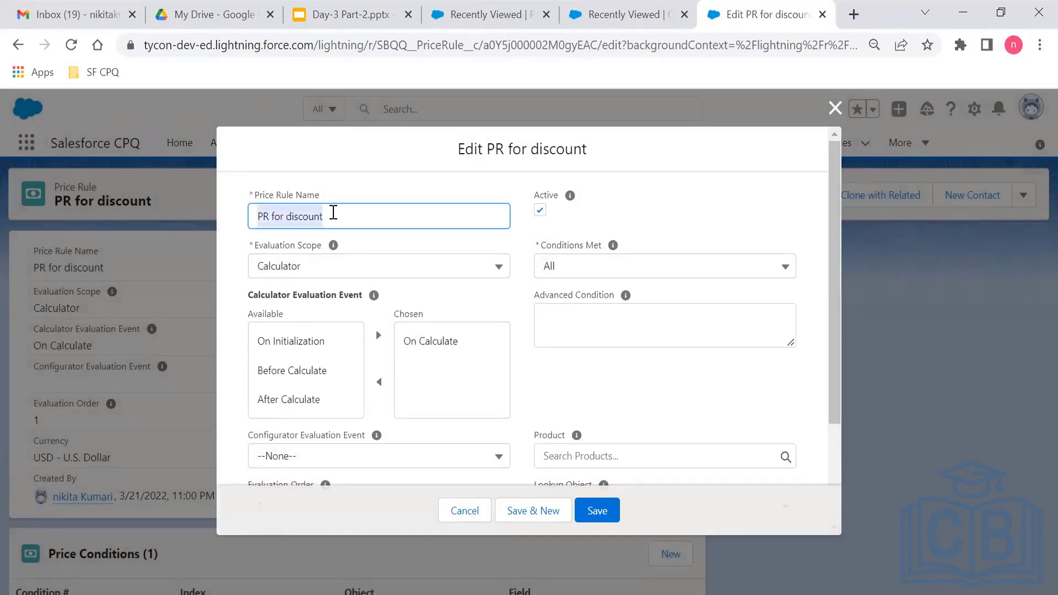
left_click(334, 213)
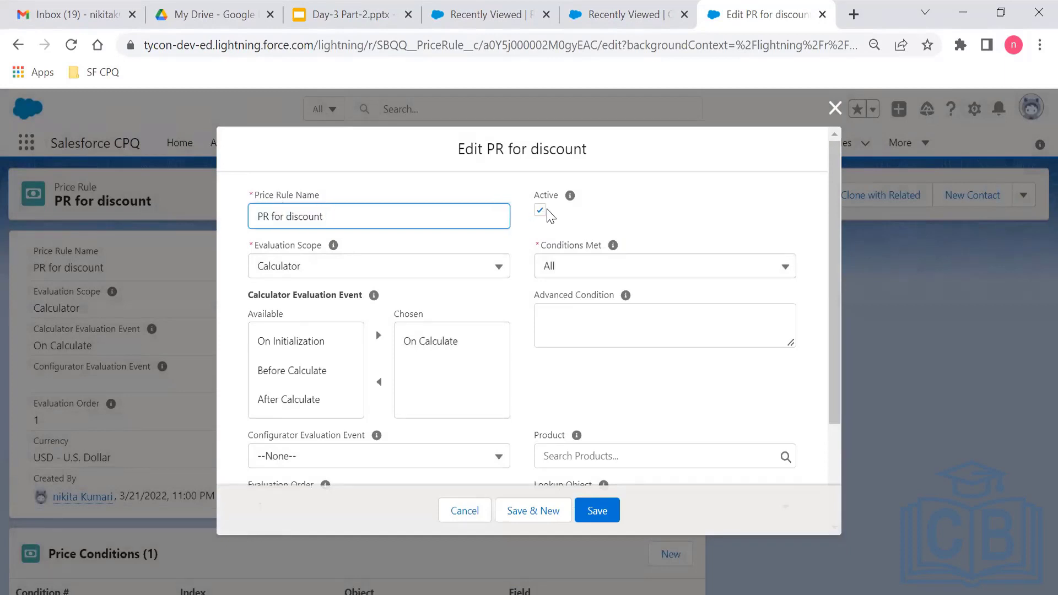
left_click(309, 282)
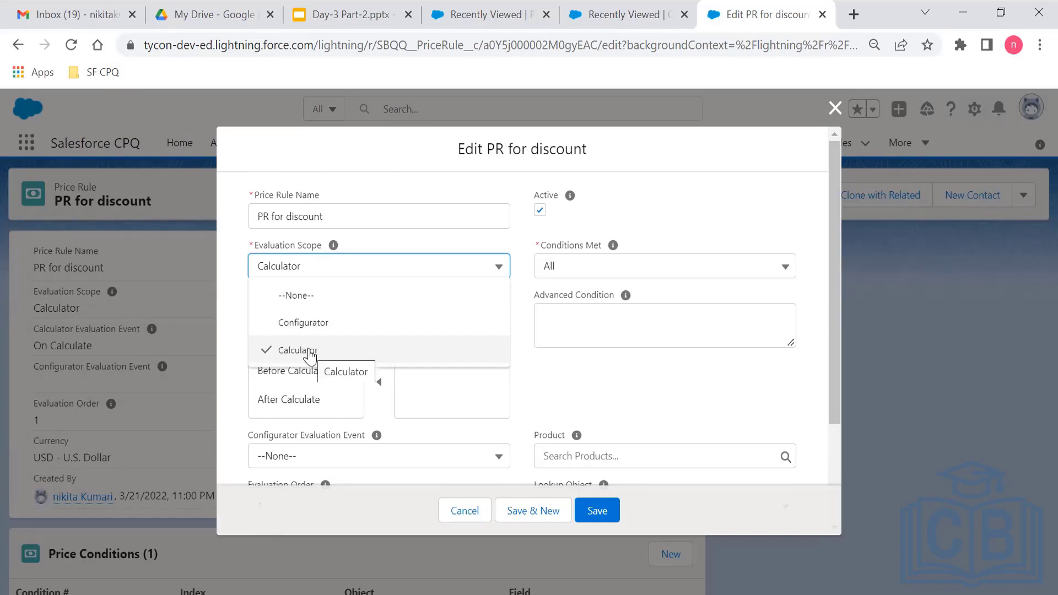
left_click(311, 352)
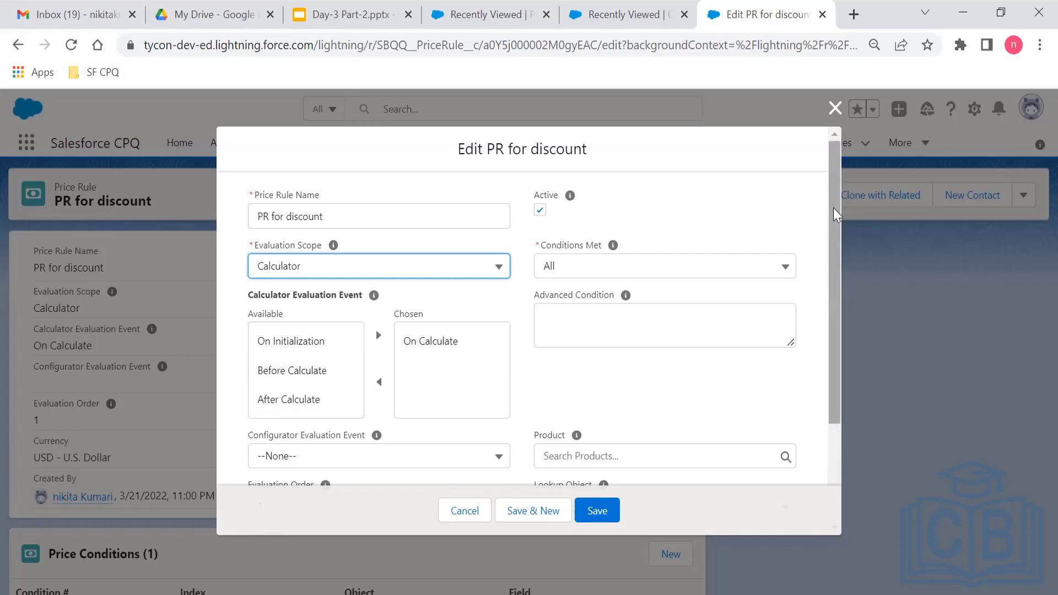
Choose All for the price rule's Conditions Met setting and check the Advanced Condition field.
left_click_drag(836, 214, 836, 269)
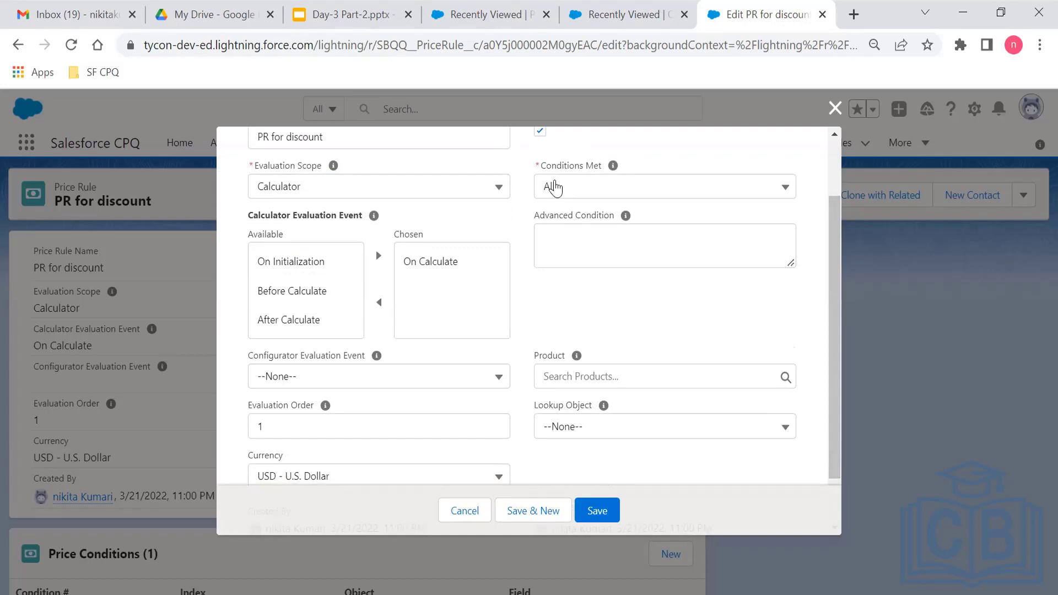
left_click(575, 188)
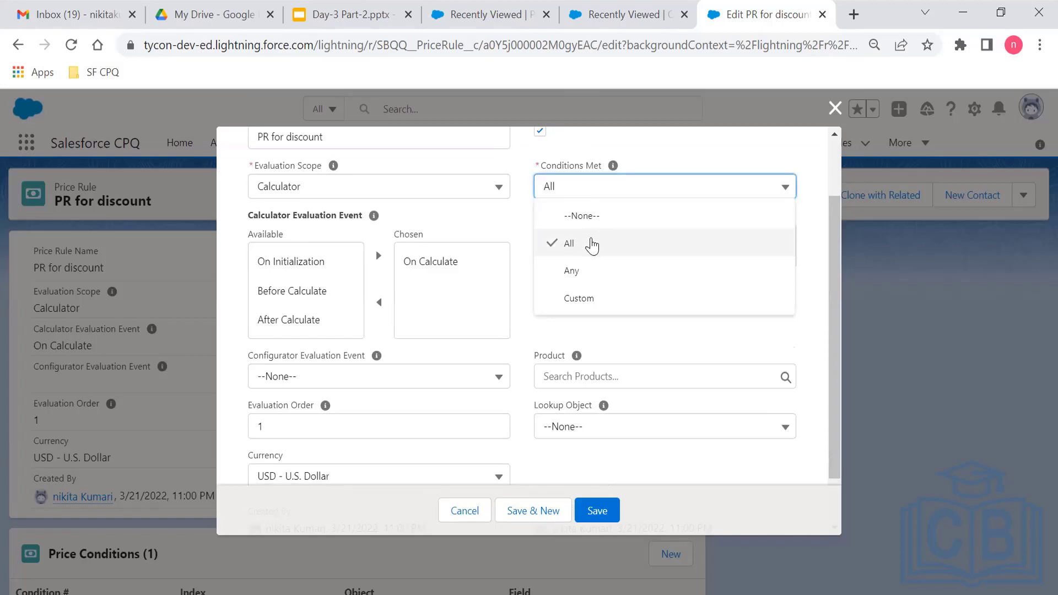
left_click(593, 244)
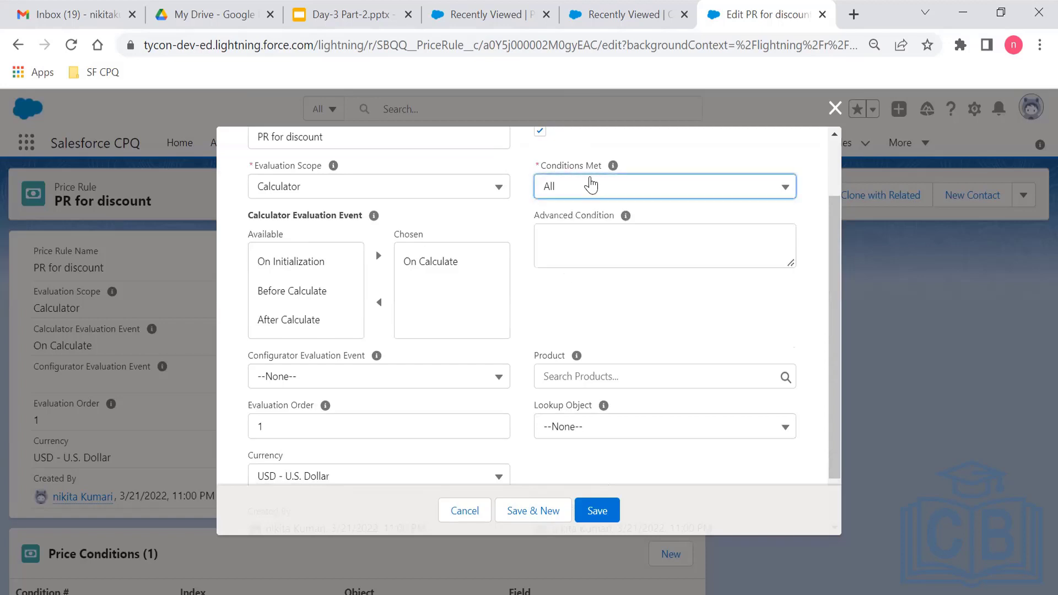
left_click(591, 186)
left_click(592, 185)
left_click(582, 221)
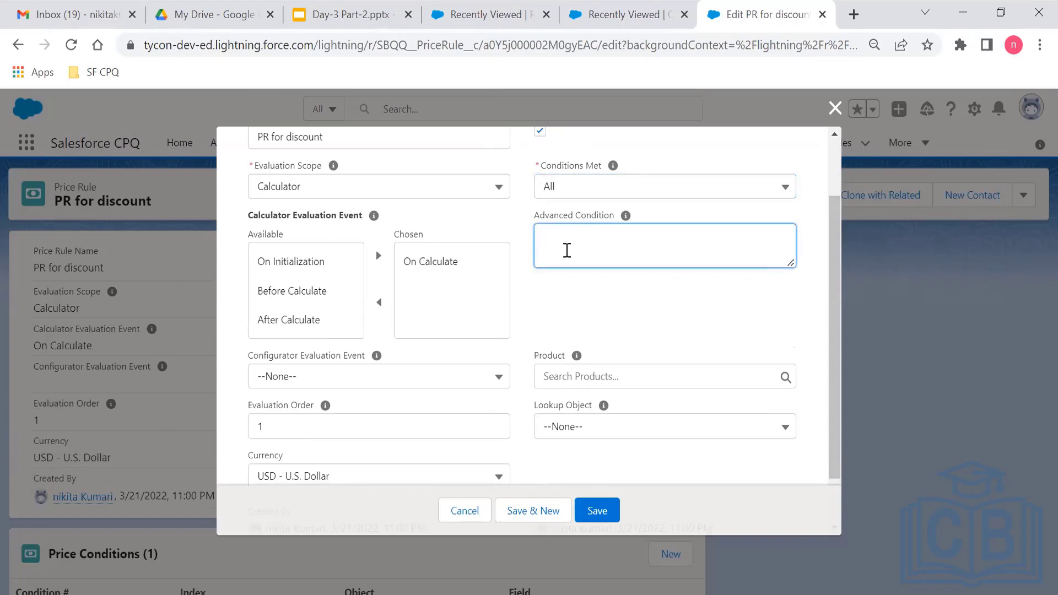
Check the Configurator Evaluation Event options and save the "PR for discount" price rule.
left_click(837, 255)
left_click_drag(836, 255, 817, 333)
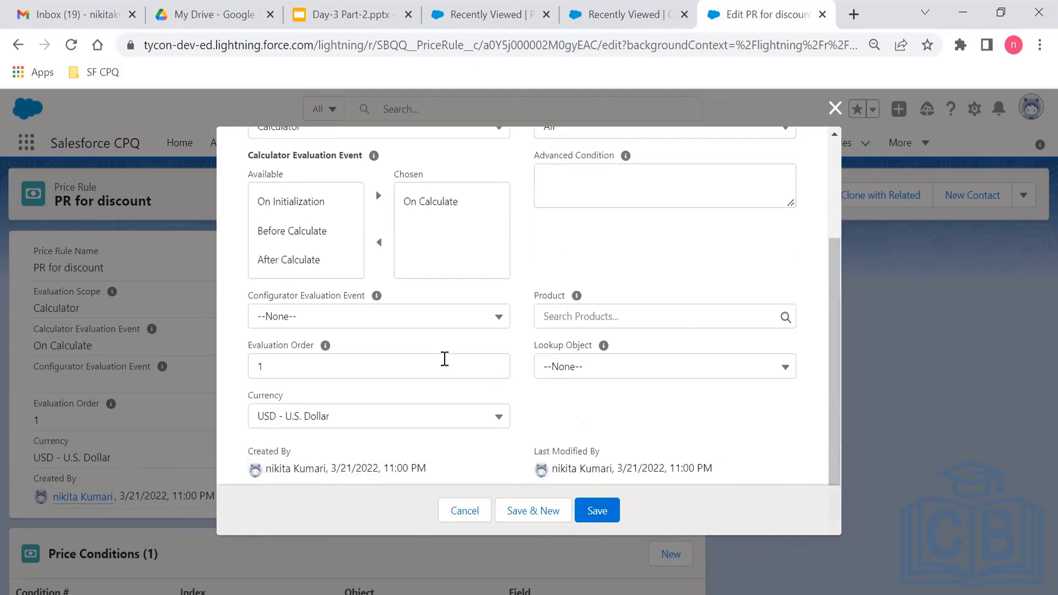
left_click(380, 322)
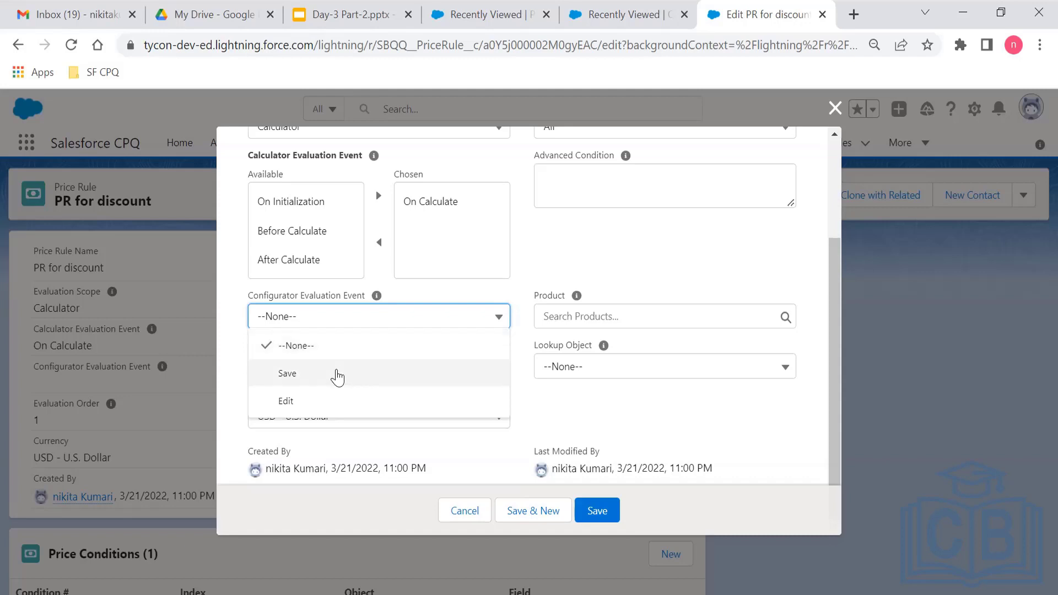
left_click(361, 330)
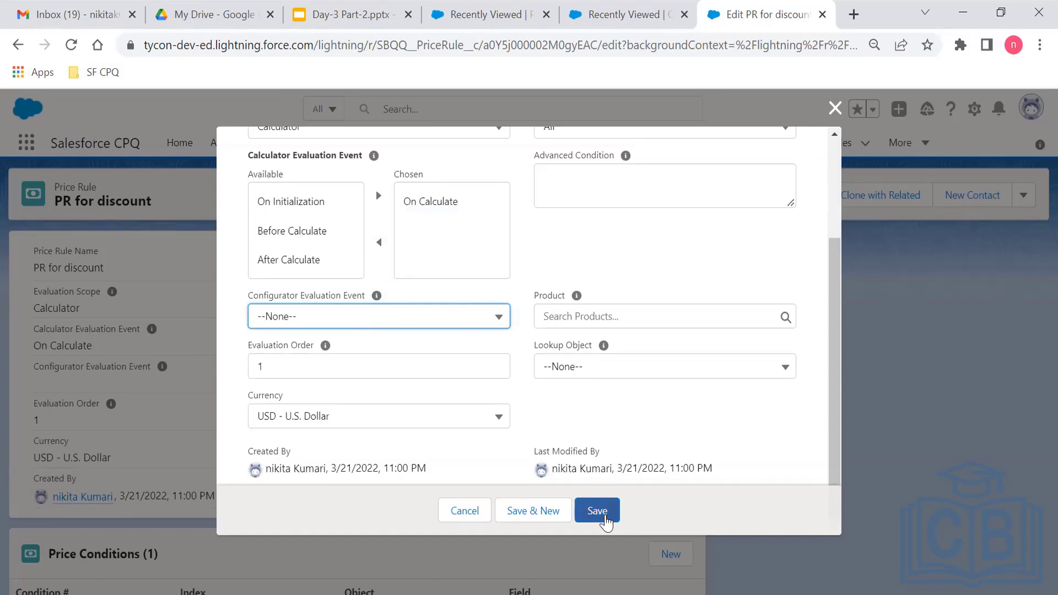
left_click(606, 521)
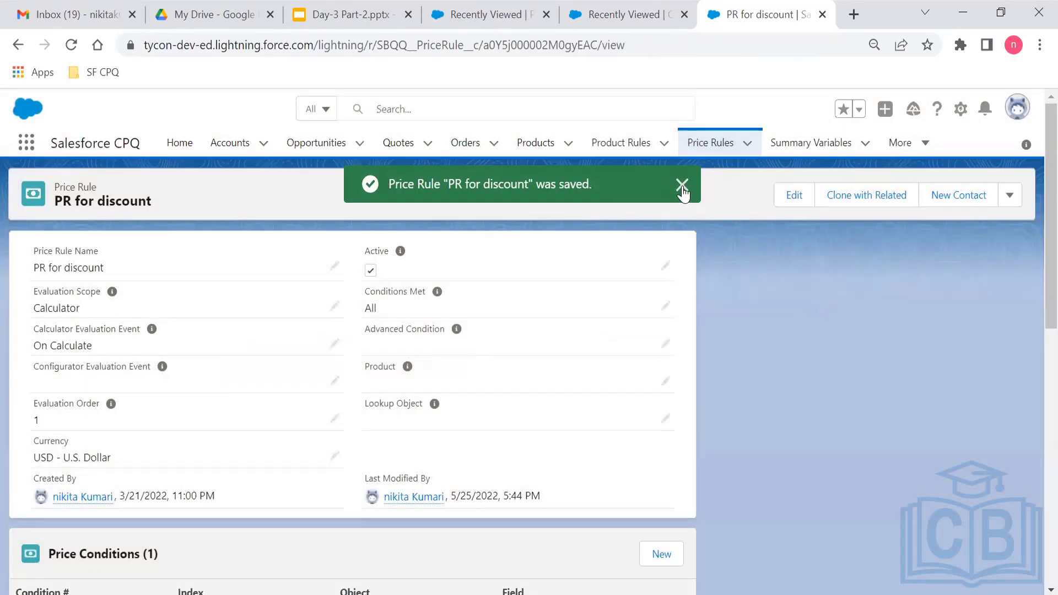
left_click(683, 186)
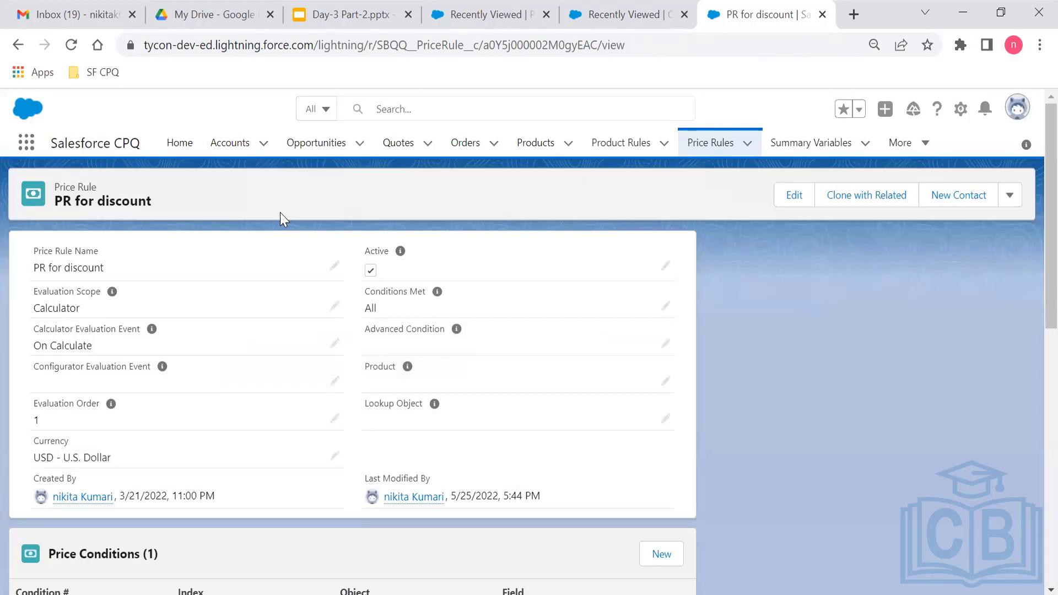
Open the Quote Line price condition of the "PR for discount" rule for editing.
scroll(1032, 288, "down", 2)
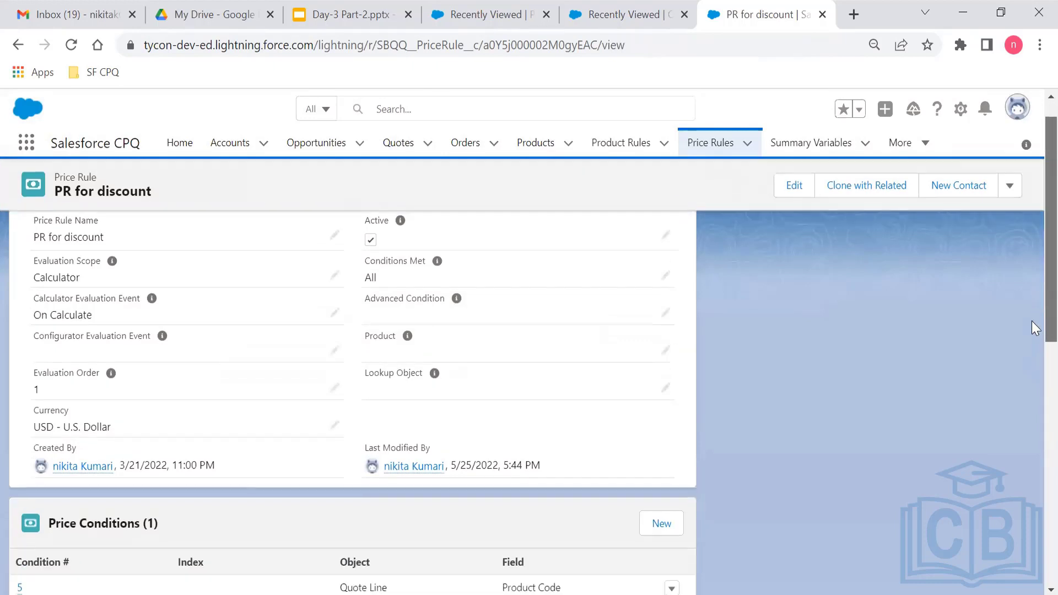
scroll(1032, 363, "down", 3)
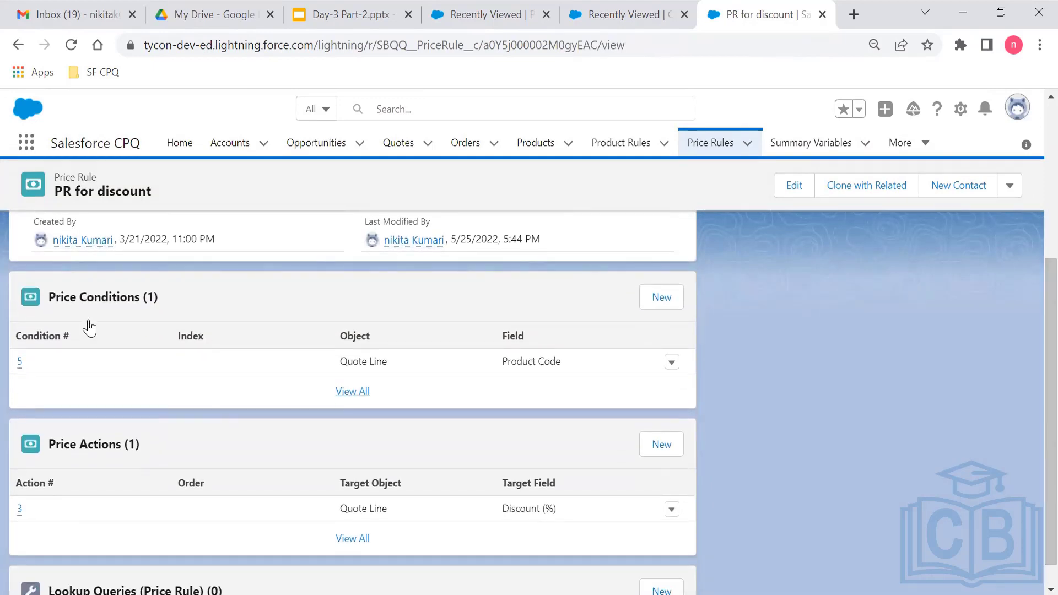
left_click(20, 363)
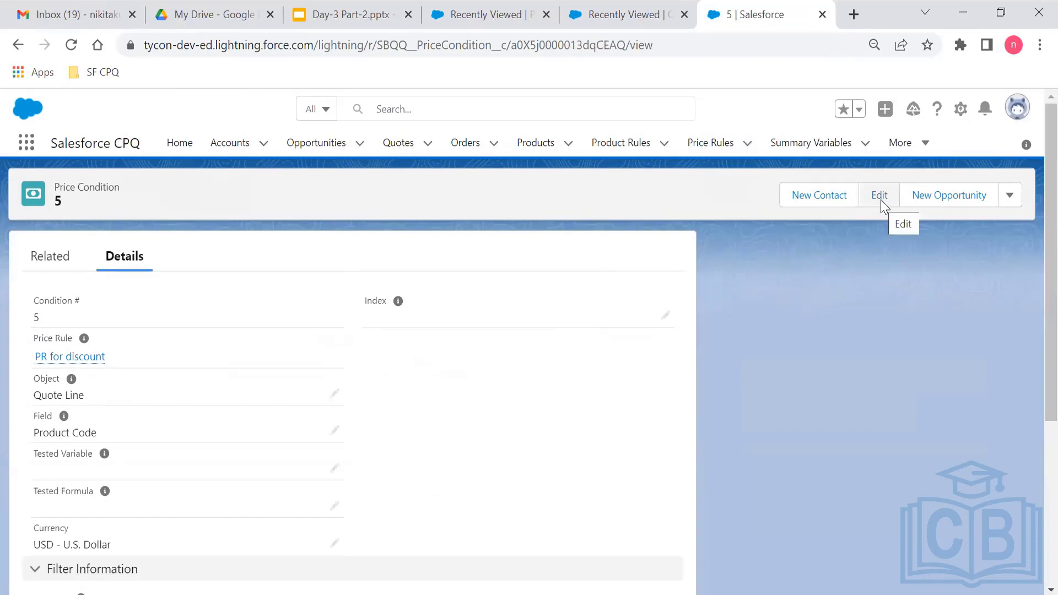
left_click(881, 200)
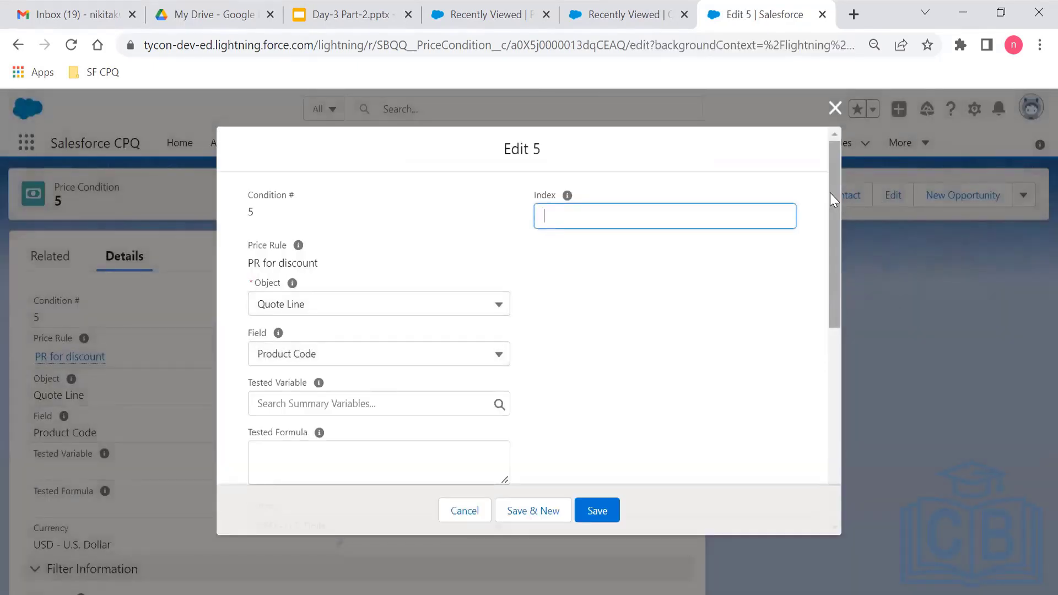
Examine the price condition's filter information, including its operator, filter type and filter value.
left_click_drag(831, 194, 834, 279)
scroll(789, 357, "down", 3)
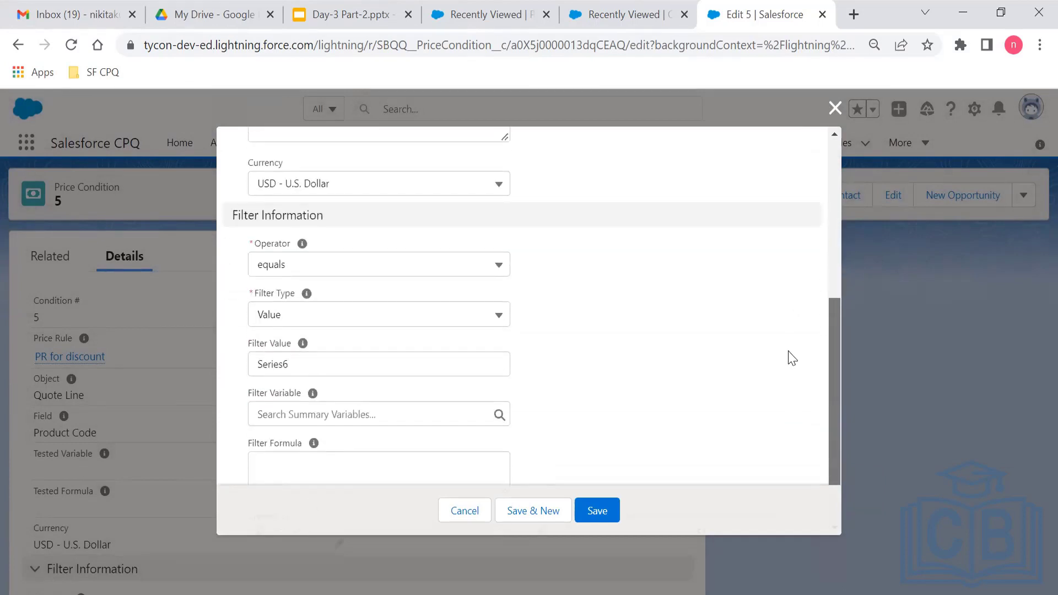
left_click_drag(289, 364, 258, 364)
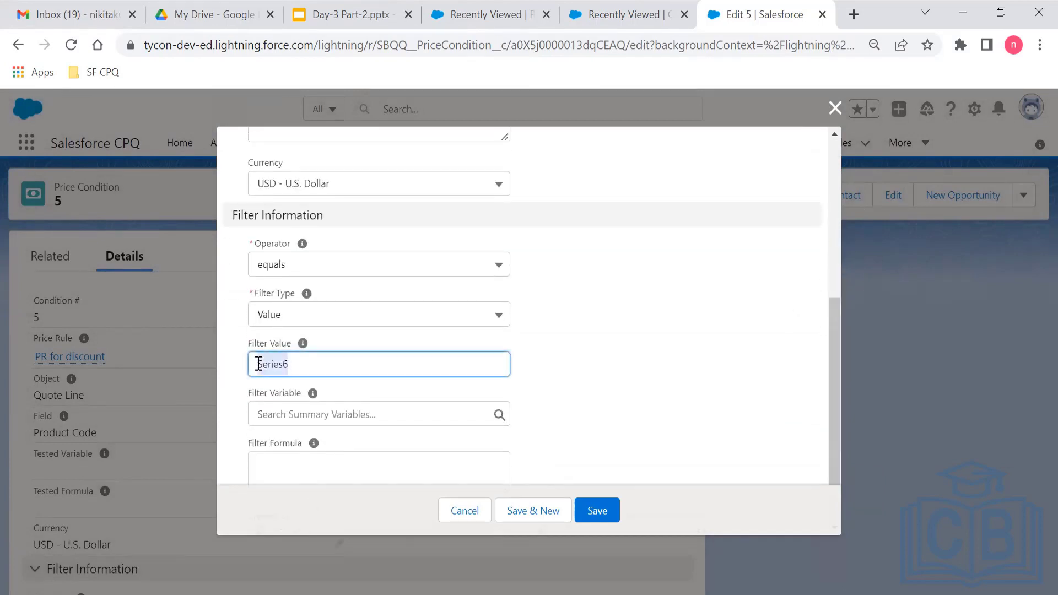
left_click(657, 379)
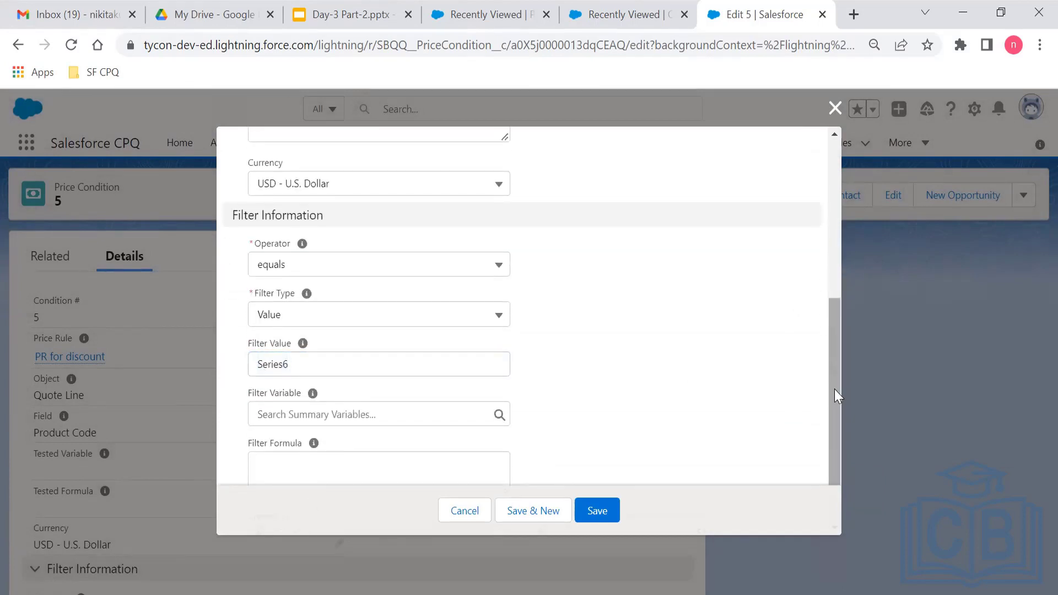
right_click(828, 186)
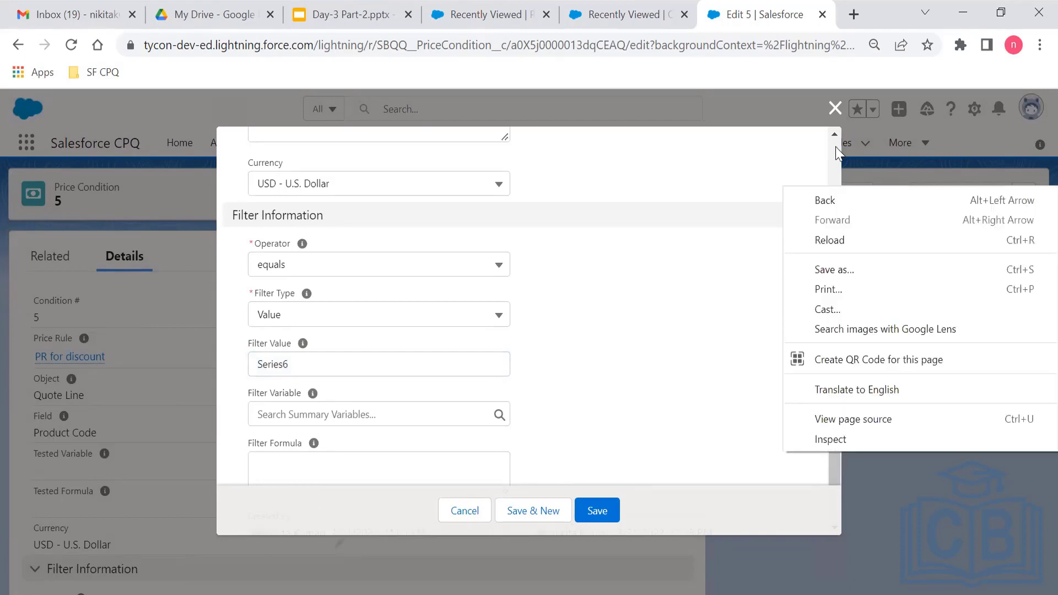
left_click(835, 147)
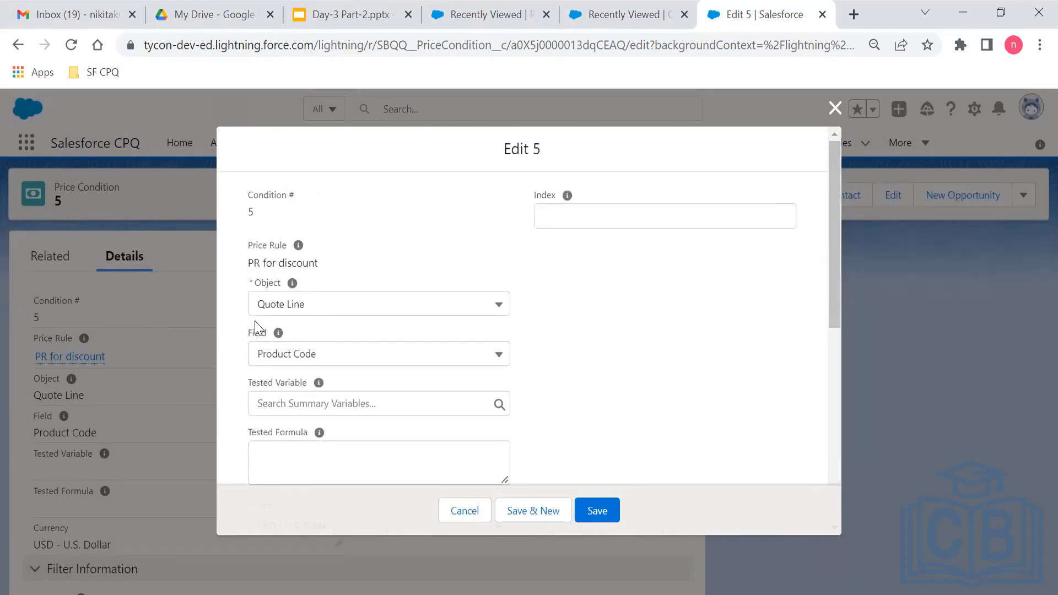
Choose Quote Line as the price condition's object and Product Code as its field.
left_click(290, 303)
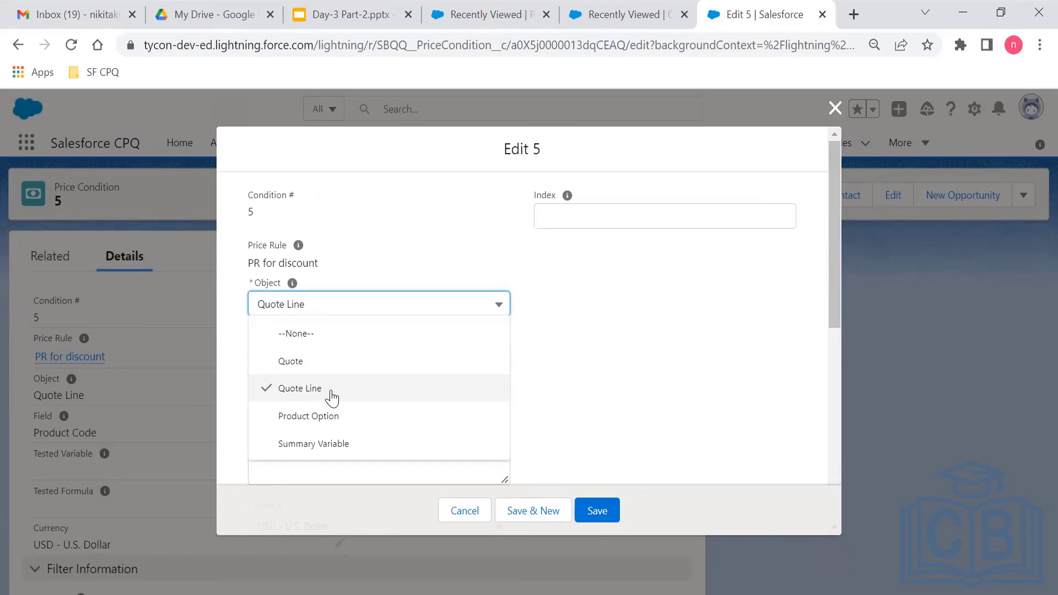
left_click(332, 392)
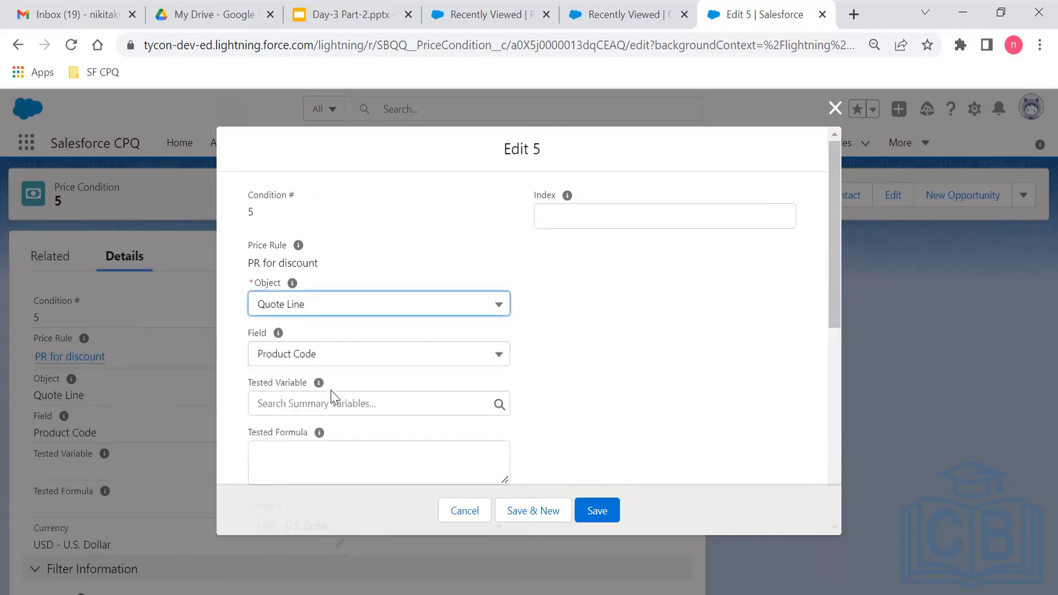
left_click(284, 355)
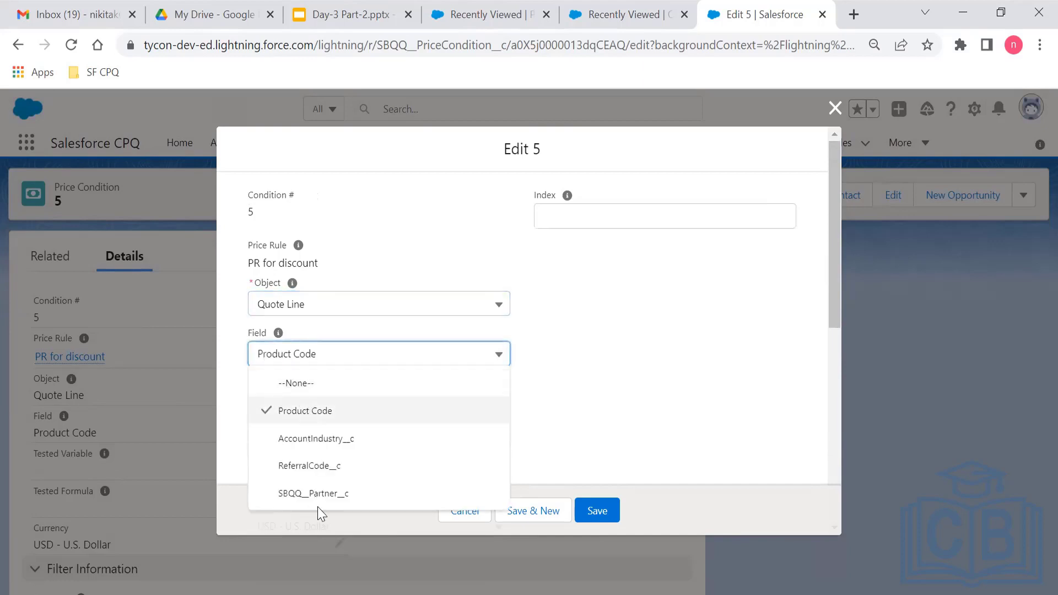
left_click(339, 412)
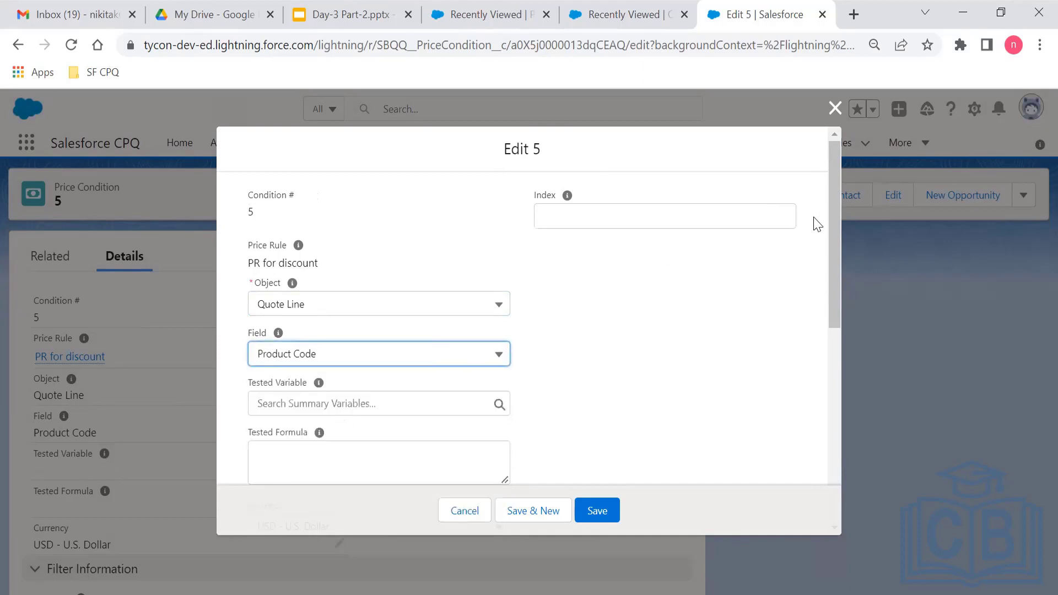
Review the price condition's Tested Variable and Tested Formula fields and its filter information.
left_click(835, 236)
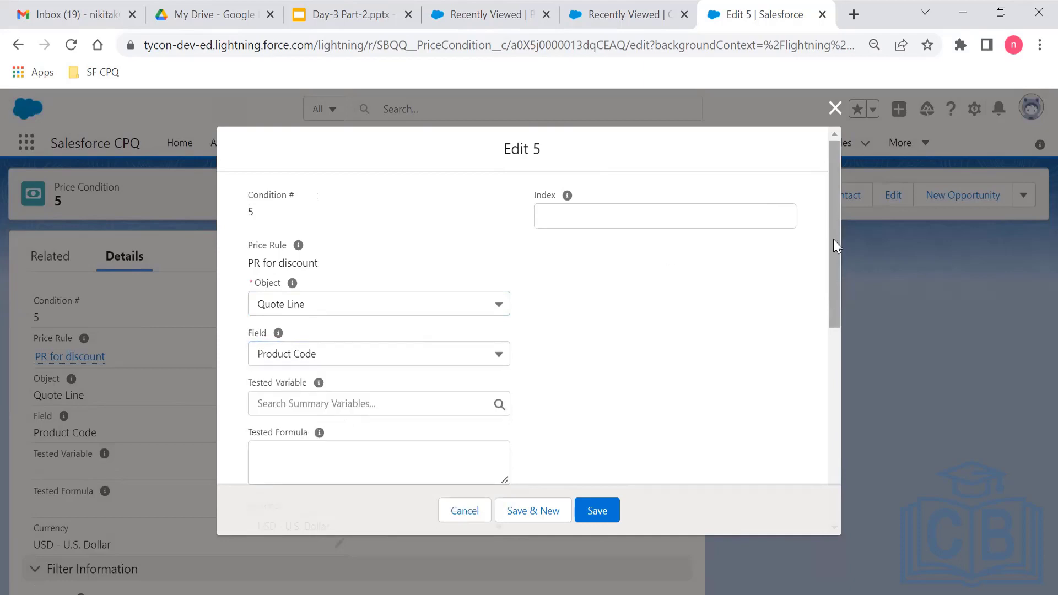
right_click(835, 279)
scroll(819, 294, "down", 3)
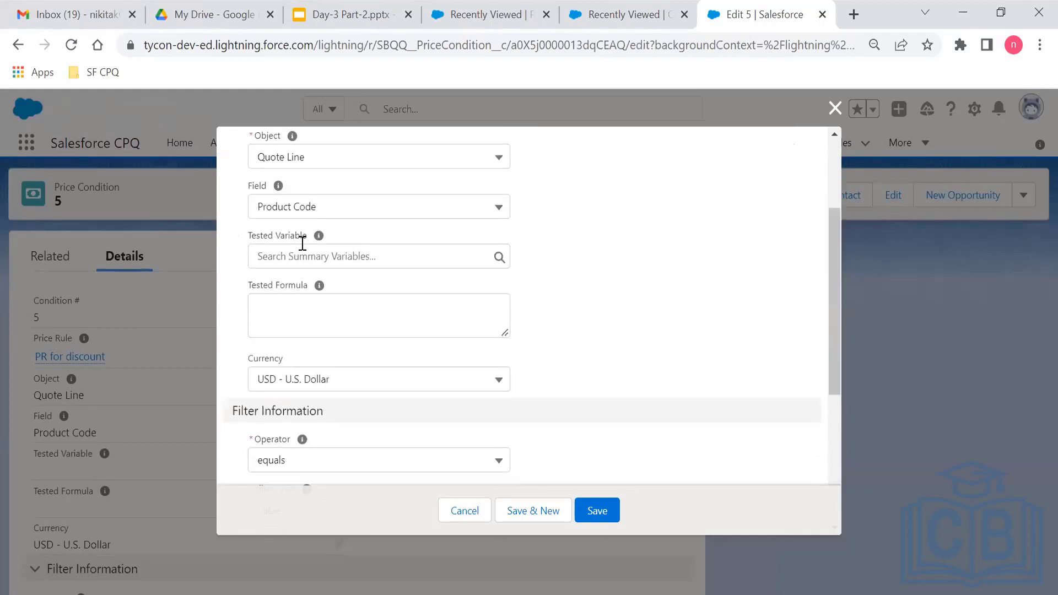
left_click_drag(834, 329, 822, 482)
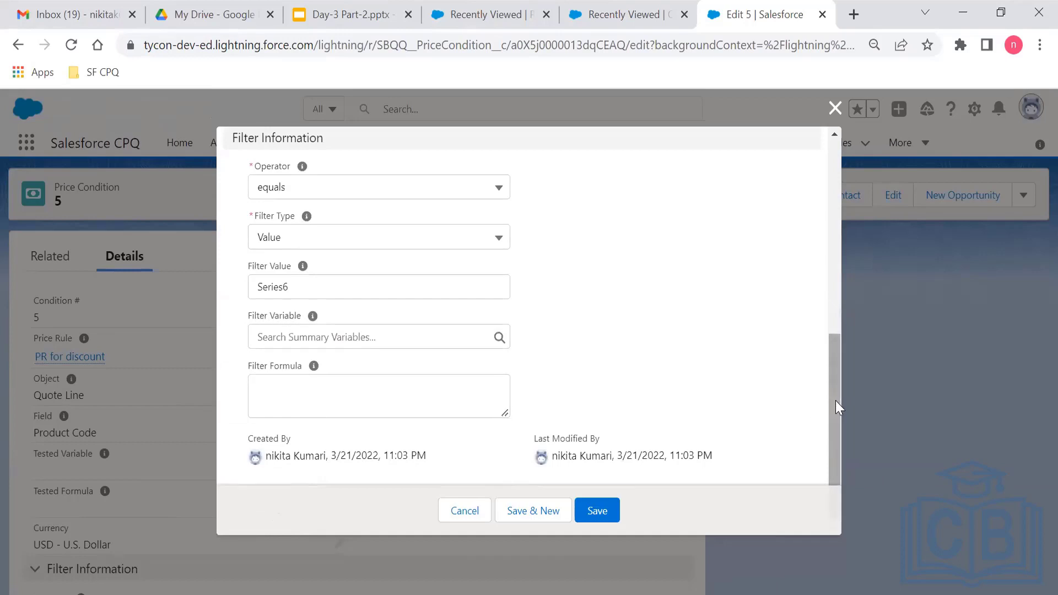
left_click_drag(836, 401, 847, 260)
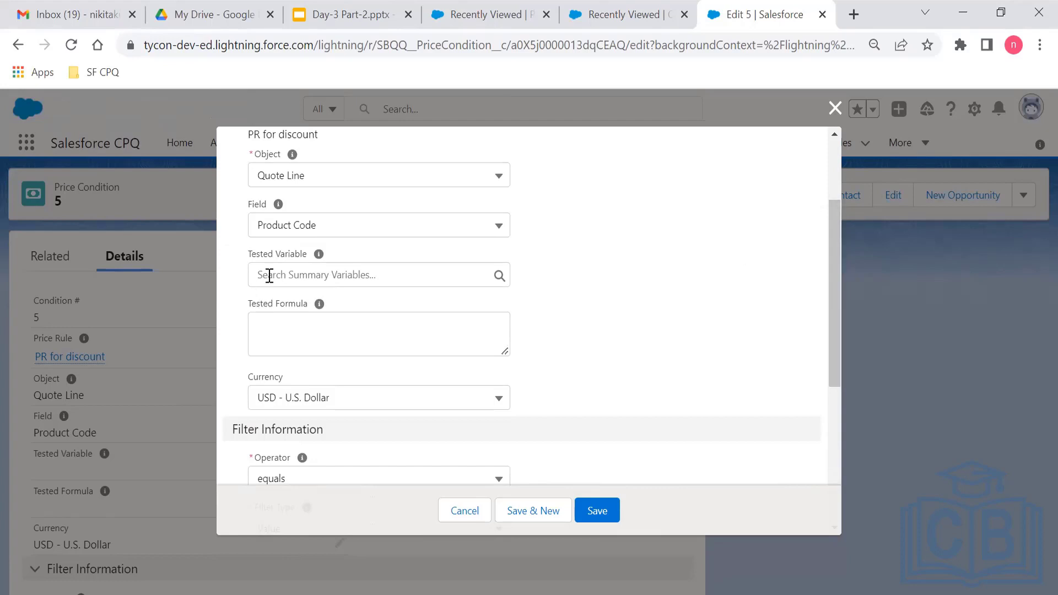
left_click_drag(249, 269, 328, 257)
left_click_drag(835, 284, 830, 432)
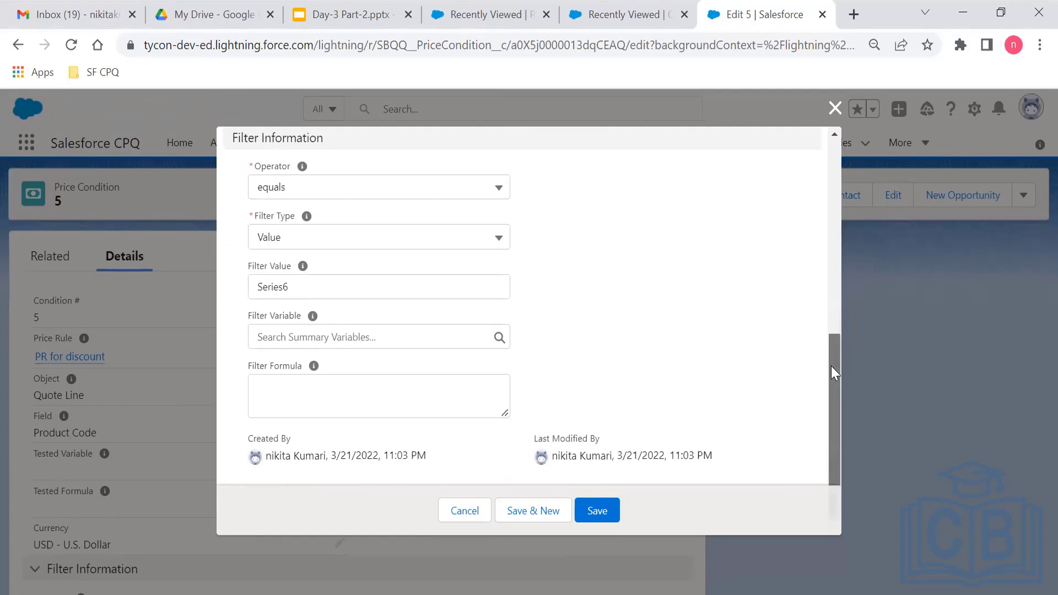
Choose equals as the price condition's operator and Value as its filter type.
left_click_drag(831, 366, 807, 316)
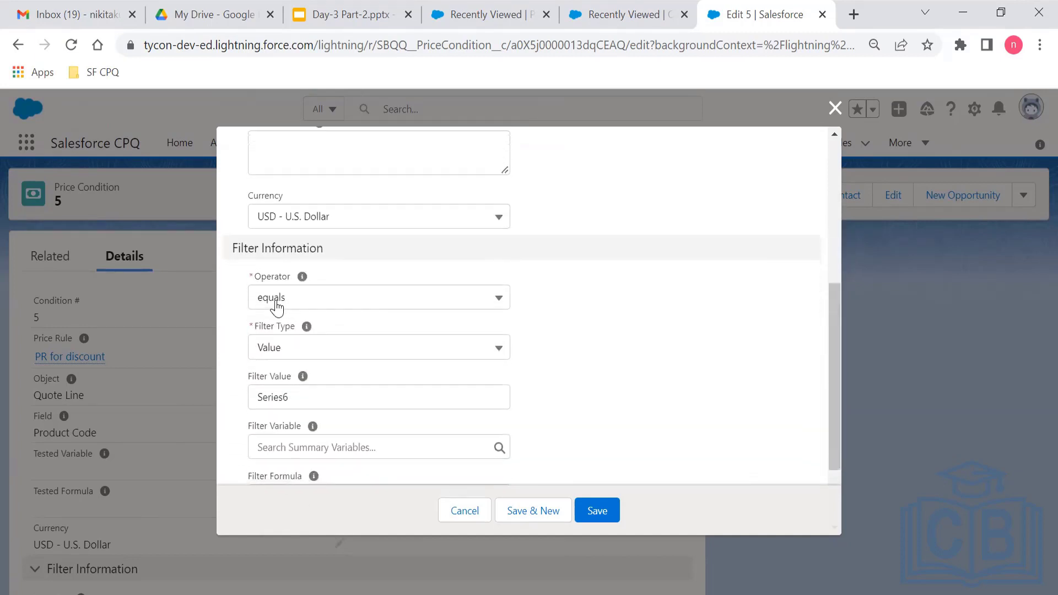
left_click(277, 299)
left_click(281, 300)
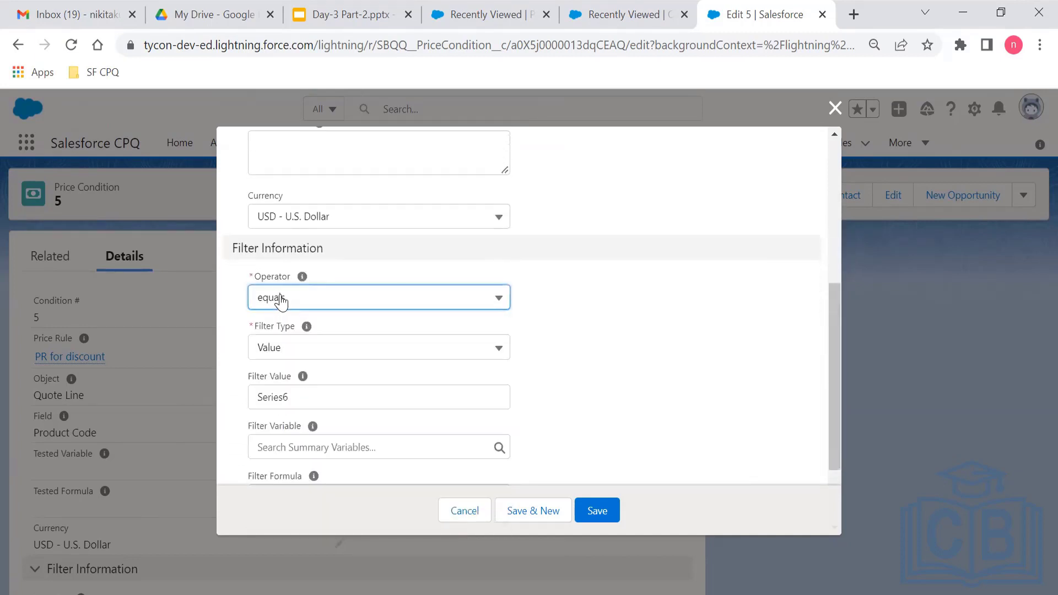
left_click(279, 300)
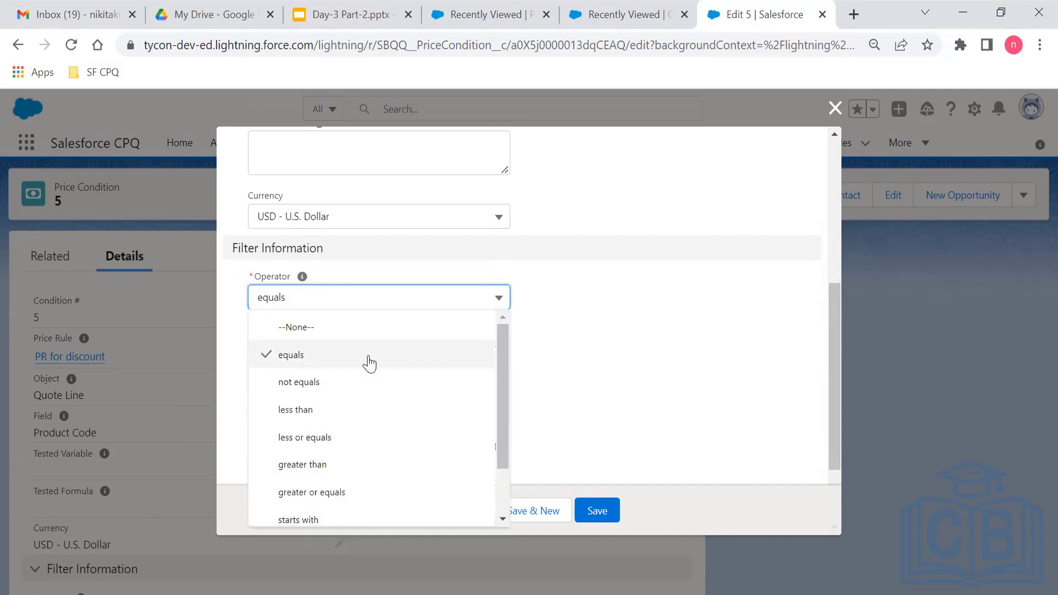
left_click(371, 359)
left_click(282, 356)
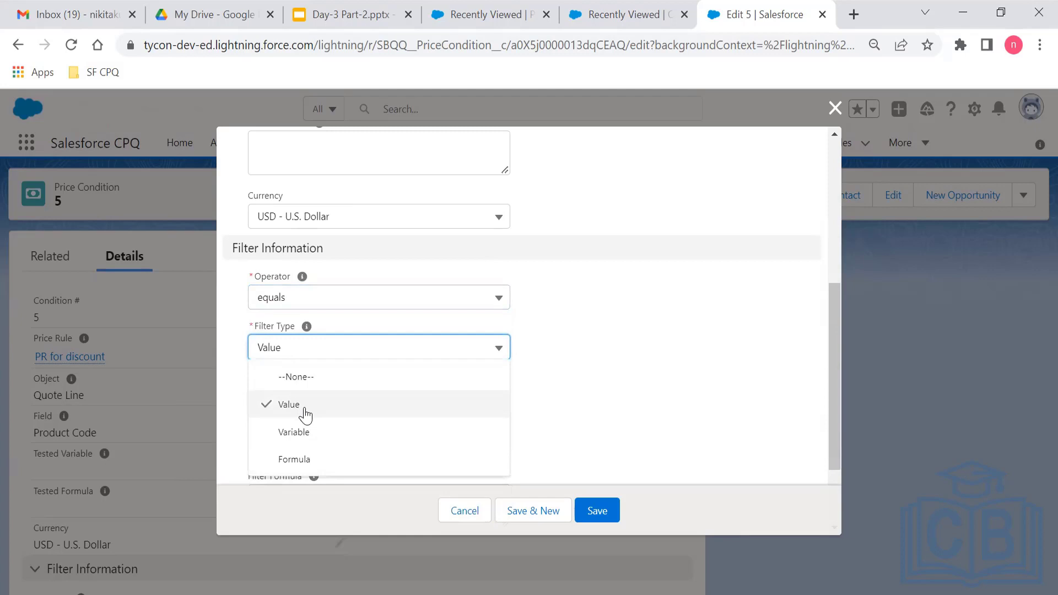
left_click(339, 404)
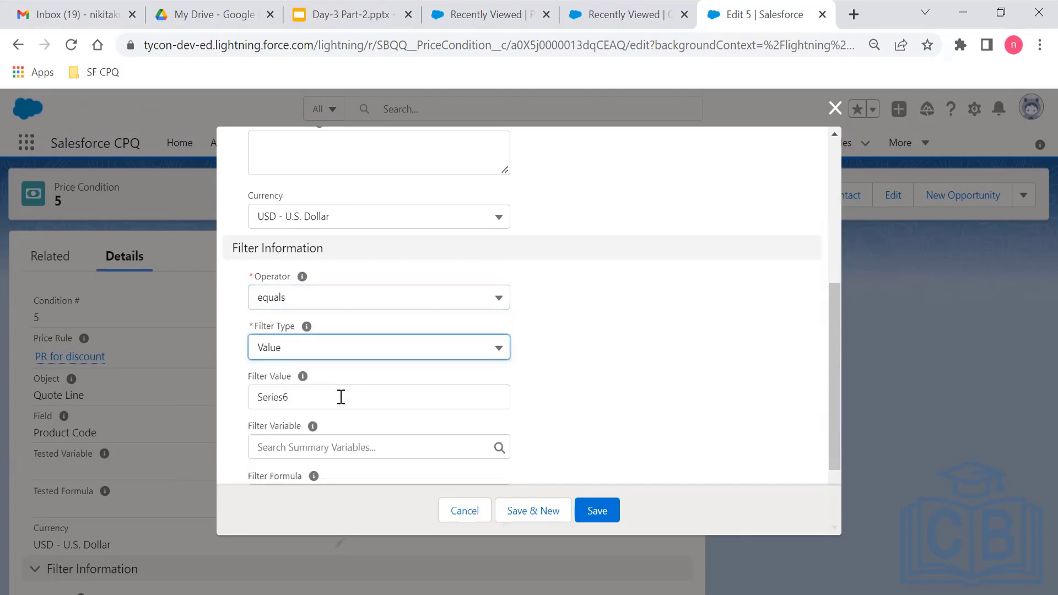
Check the Filter Value against the condition's object and field, and save the price condition.
left_click(319, 397)
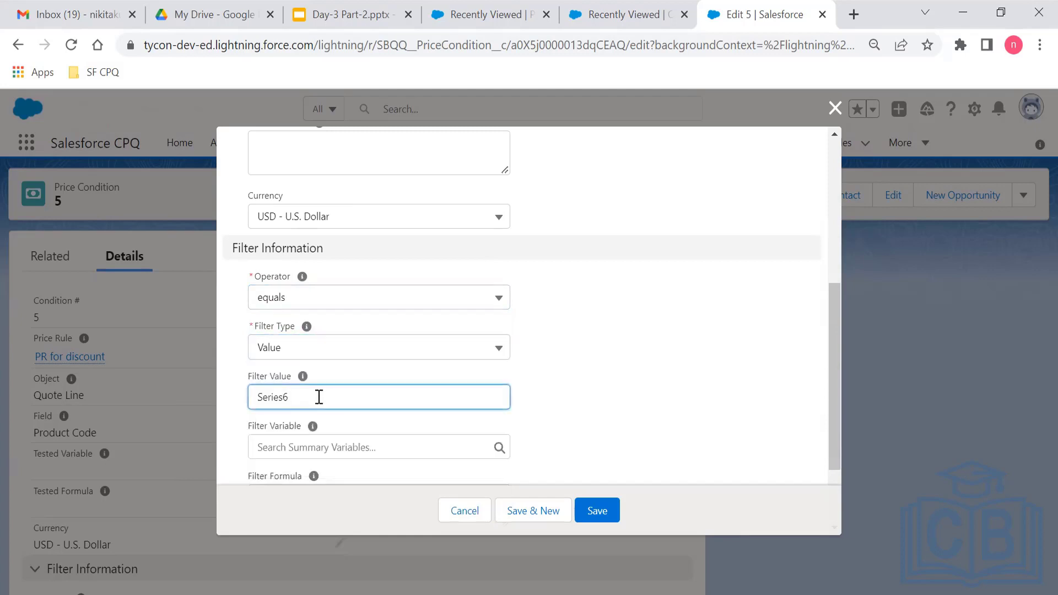
double_click(319, 397)
left_click(294, 395)
left_click_drag(835, 333, 834, 332)
right_click(846, 220)
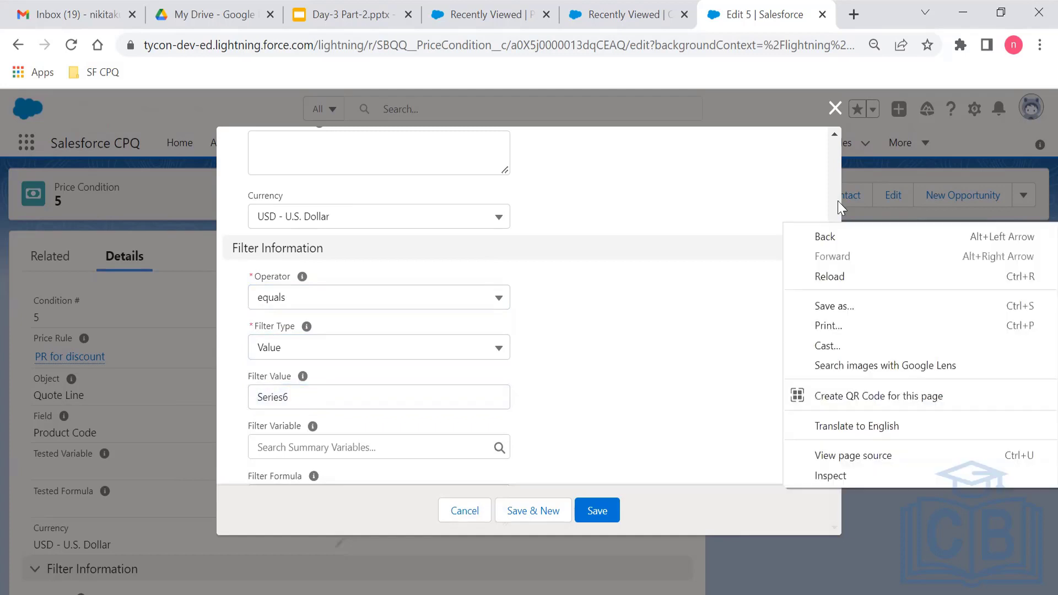
left_click(838, 200)
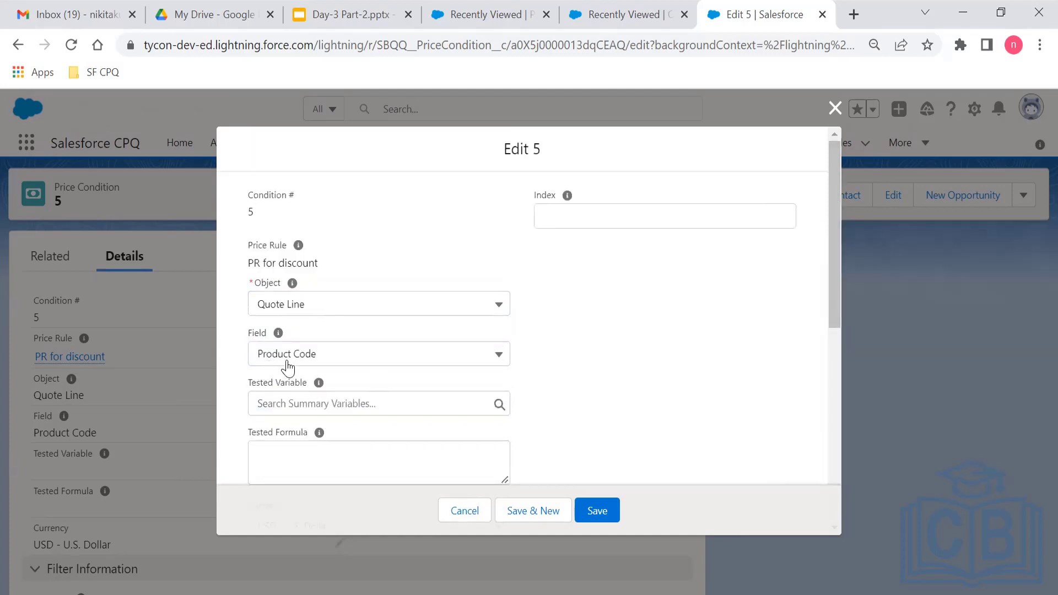
left_click_drag(835, 209, 820, 351)
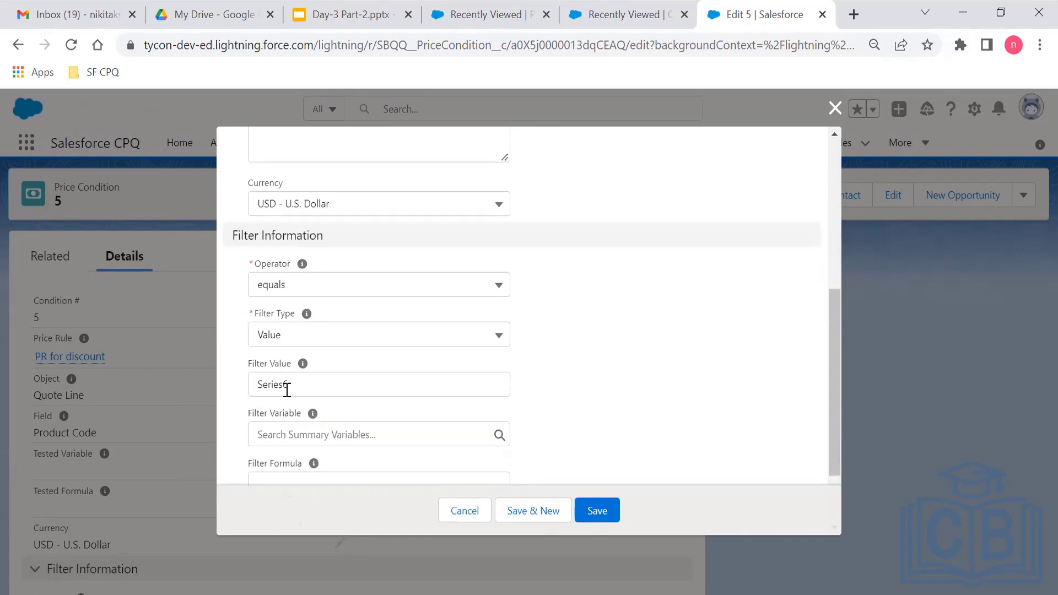
left_click(606, 509)
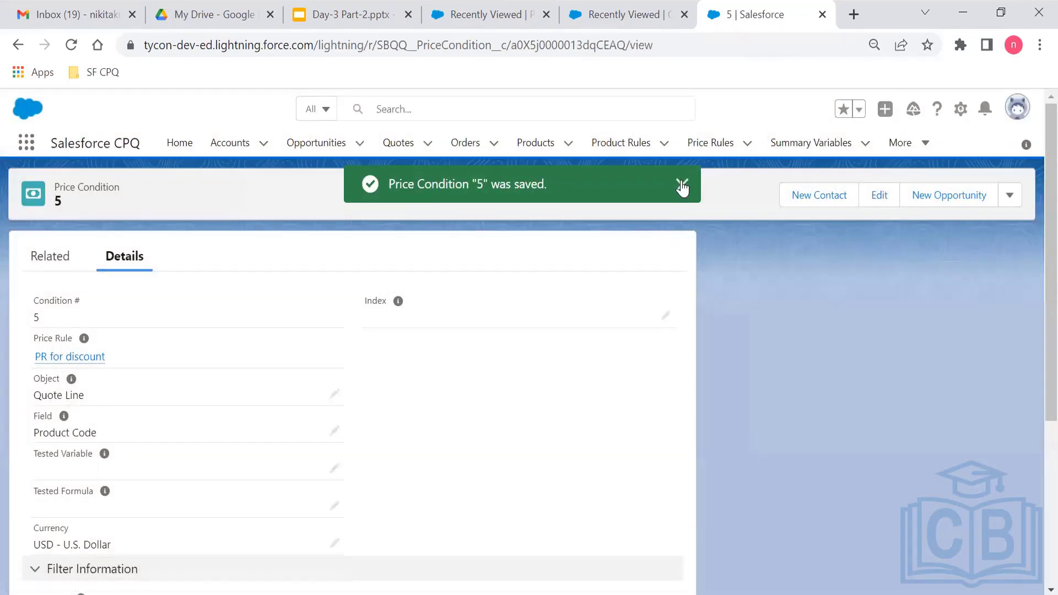
left_click(682, 186)
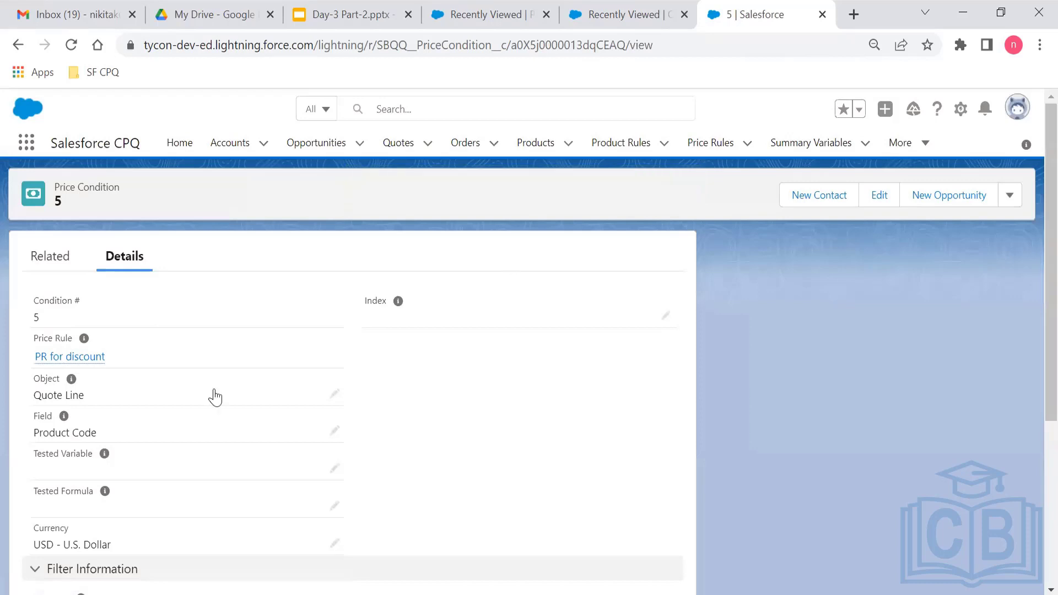
Return to the "PR for discount" price rule and open its Quote Line price action for editing.
left_click(87, 358)
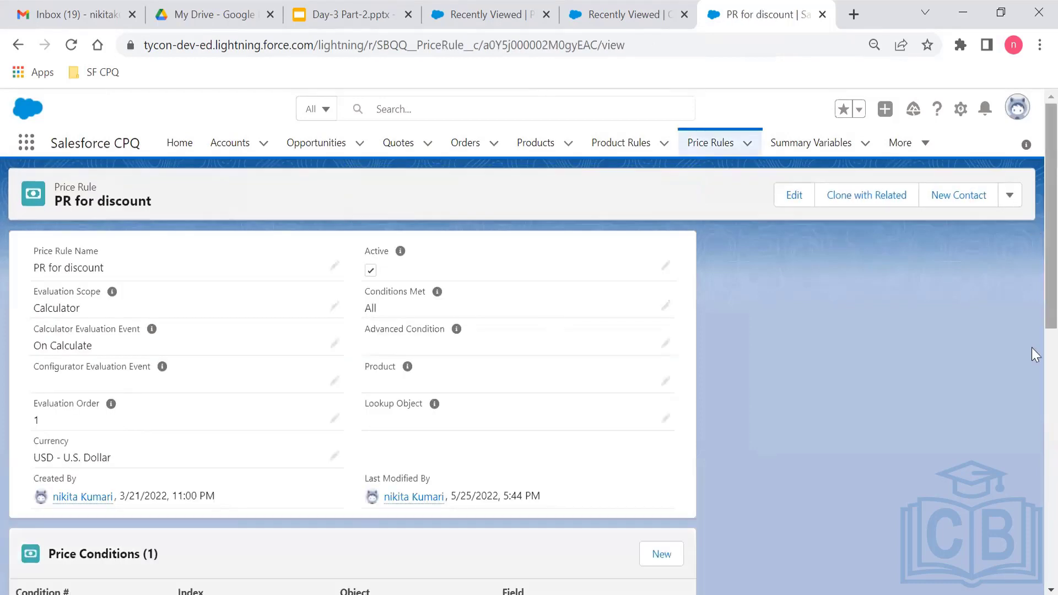
scroll(1032, 347, "down", 5)
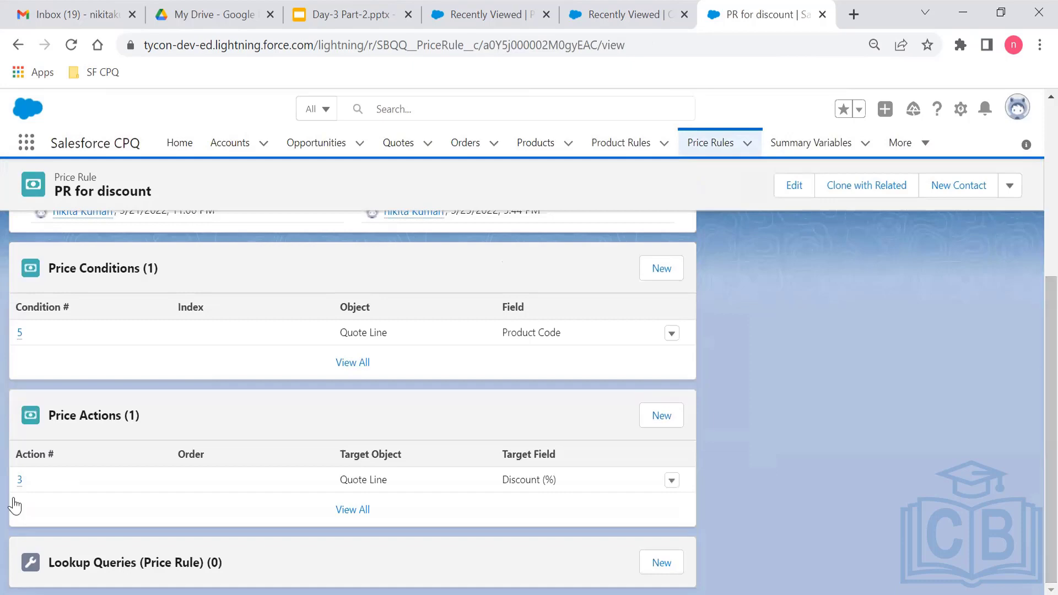
left_click(19, 480)
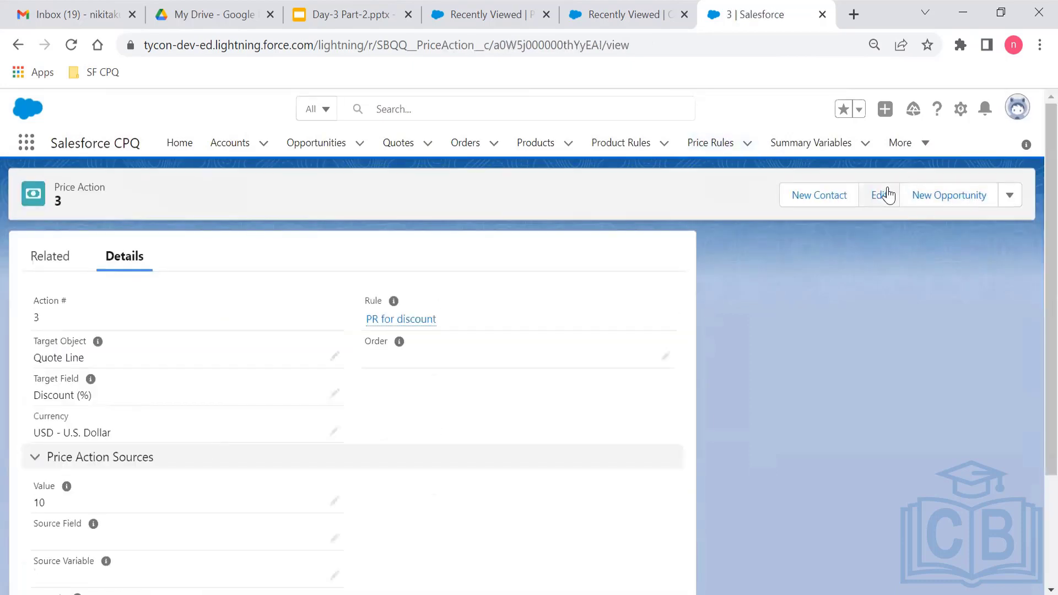
left_click(888, 194)
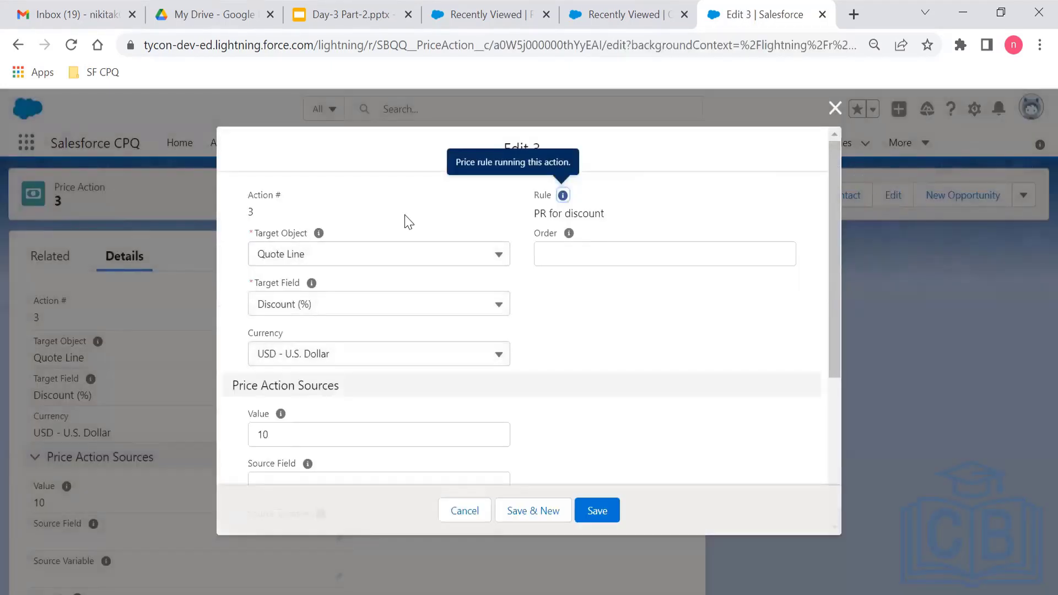
Choose Quote Line as the price action's target object and Discount (%) as its target field.
left_click(269, 254)
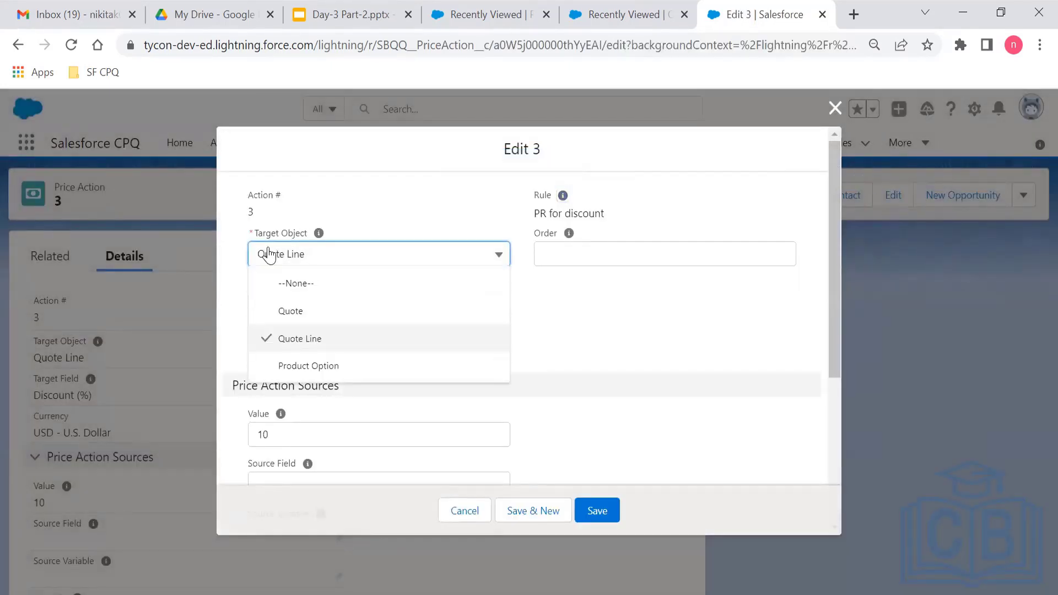
left_click(313, 341)
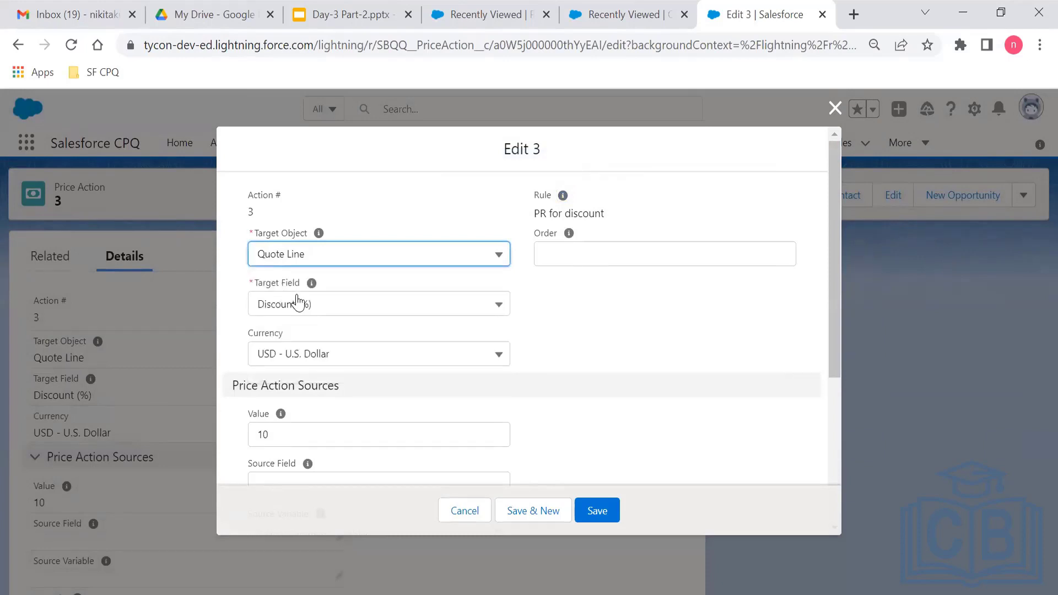
left_click(297, 303)
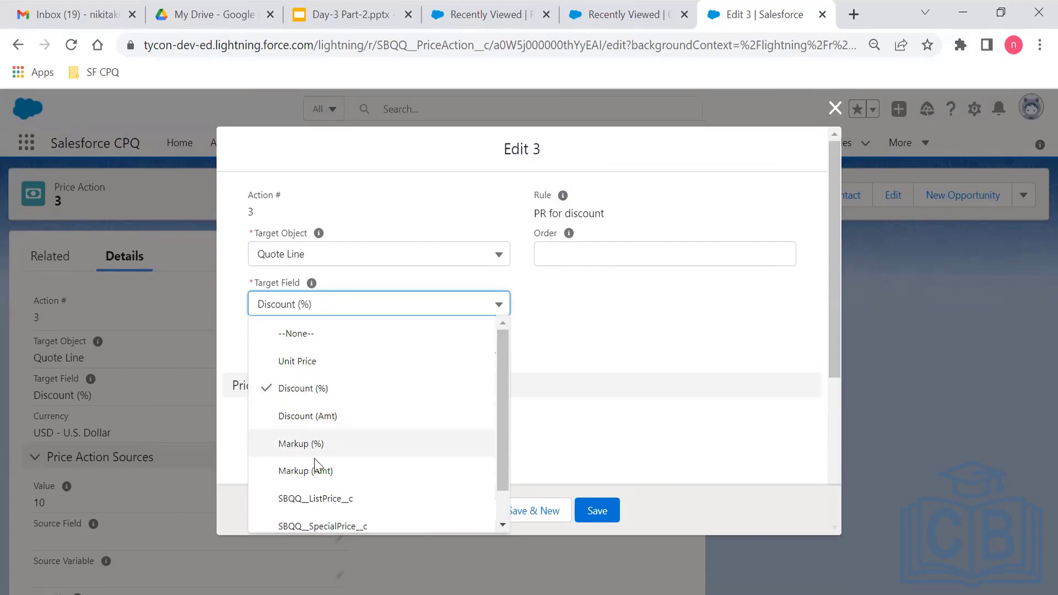
left_click_drag(499, 414, 507, 461)
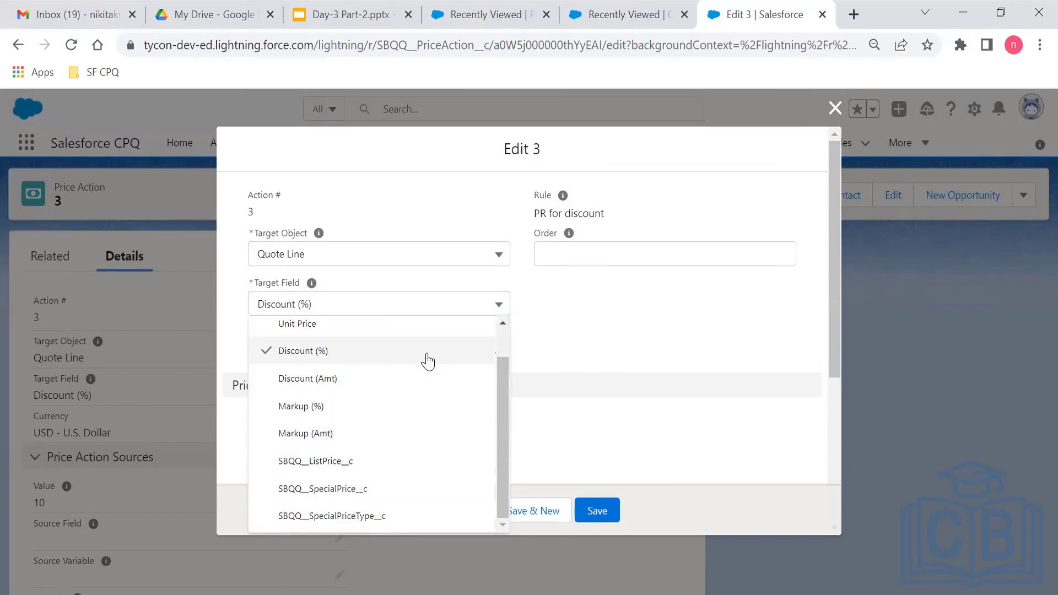
left_click(428, 361)
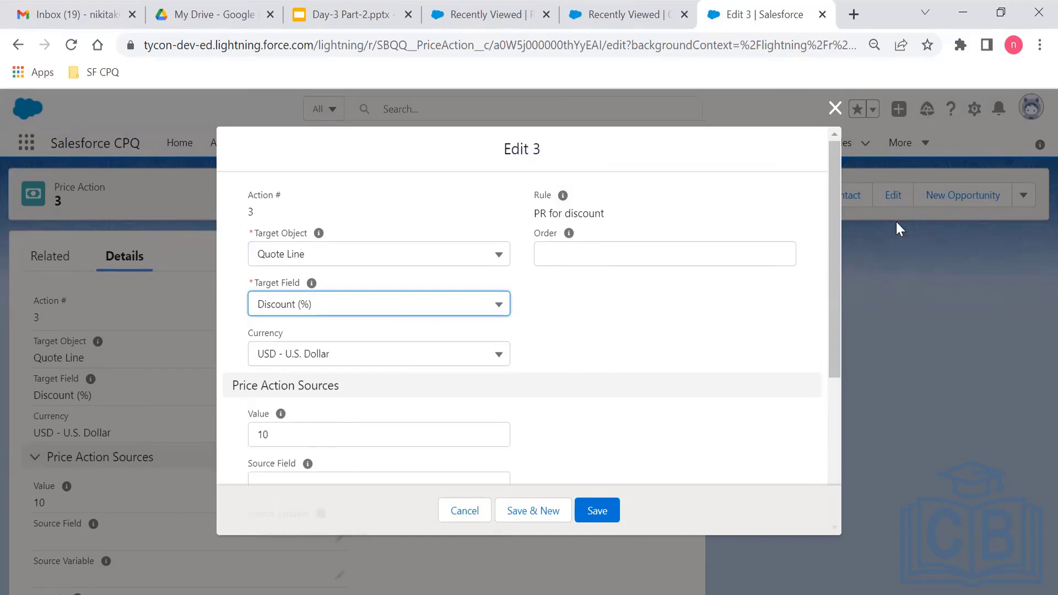
Check the Value field under Price Action Sources and save the price action.
left_click_drag(837, 210, 825, 192)
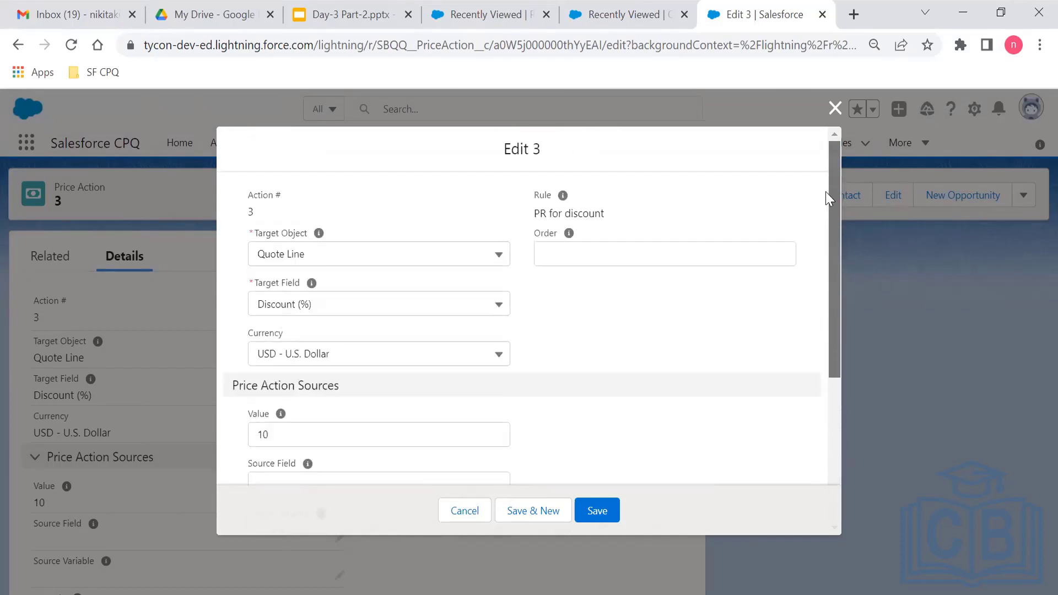
scroll(392, 241, "down", 2)
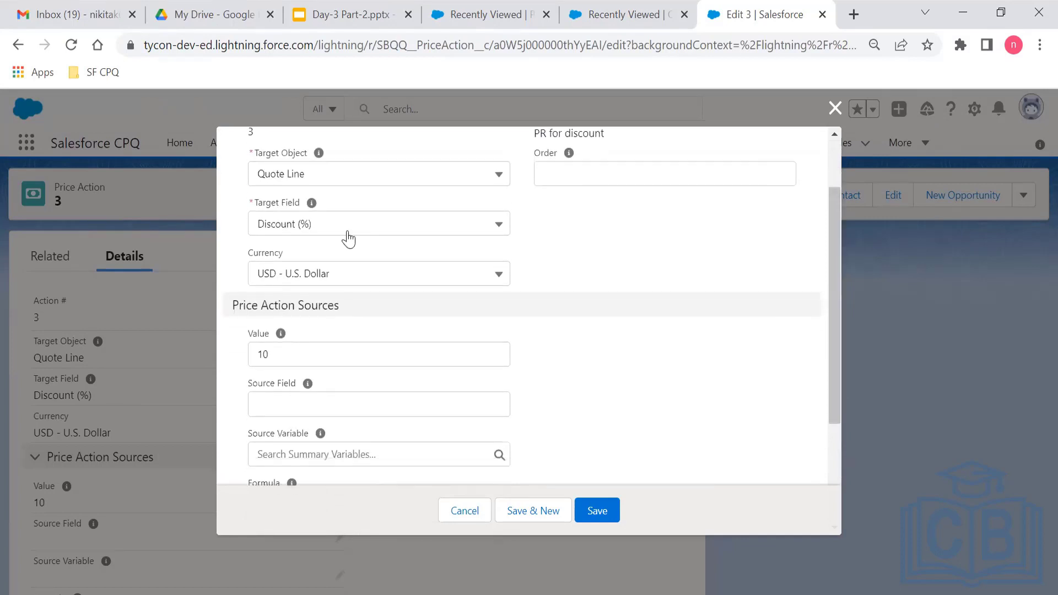
left_click(348, 237)
left_click(347, 238)
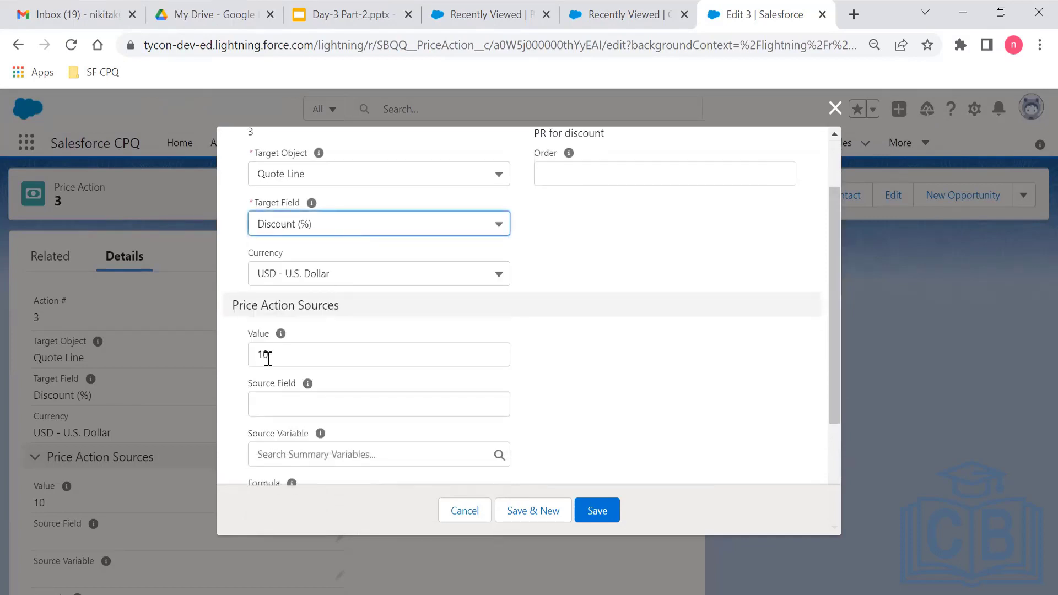
double_click(268, 359)
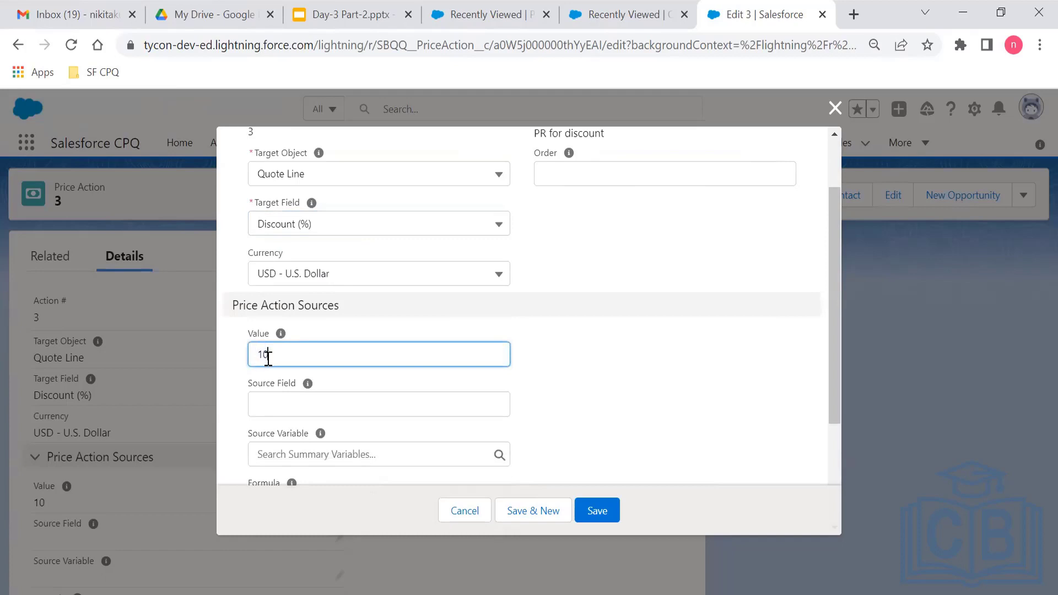
left_click(268, 359)
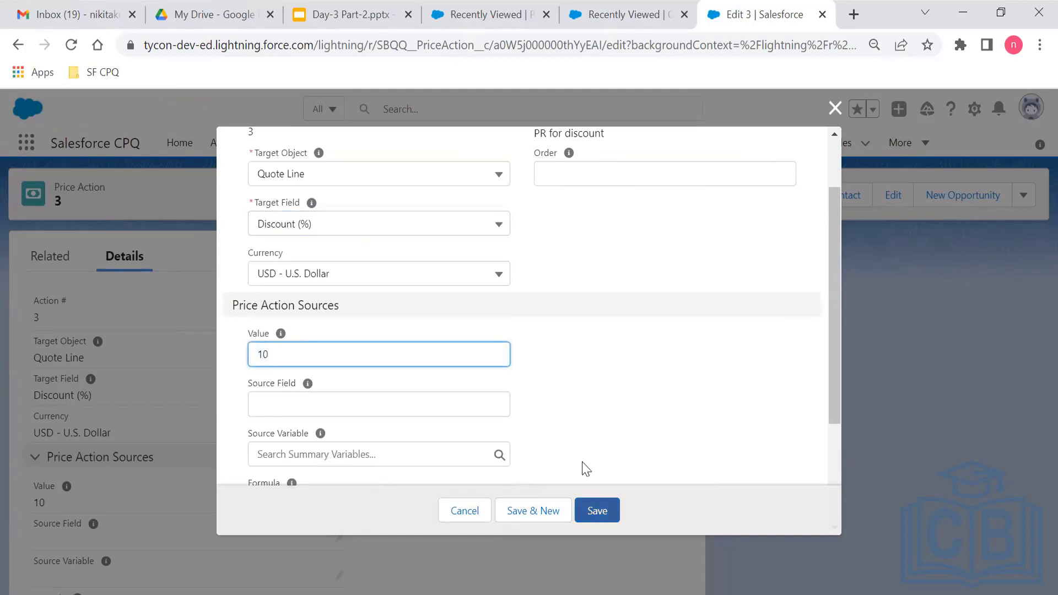
key("Return")
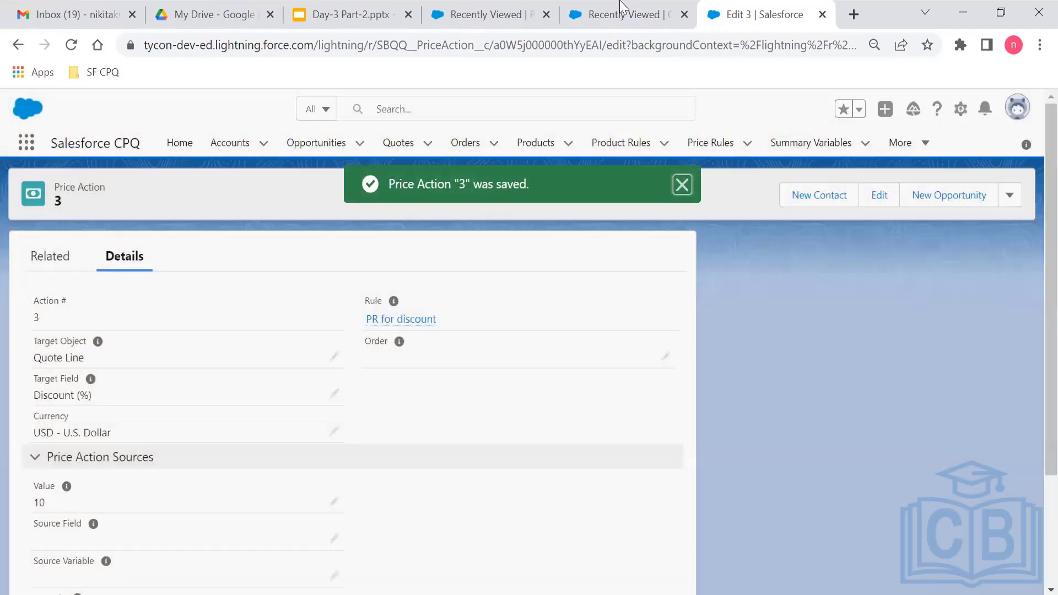
Open the first recently viewed quote and start editing its lines.
left_click(621, 12)
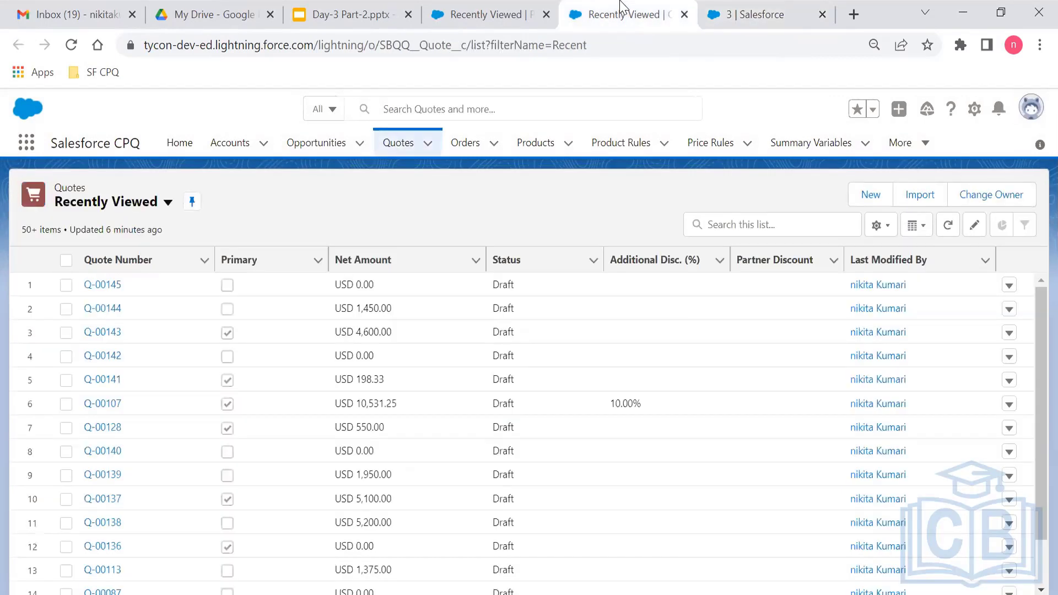
left_click(106, 290)
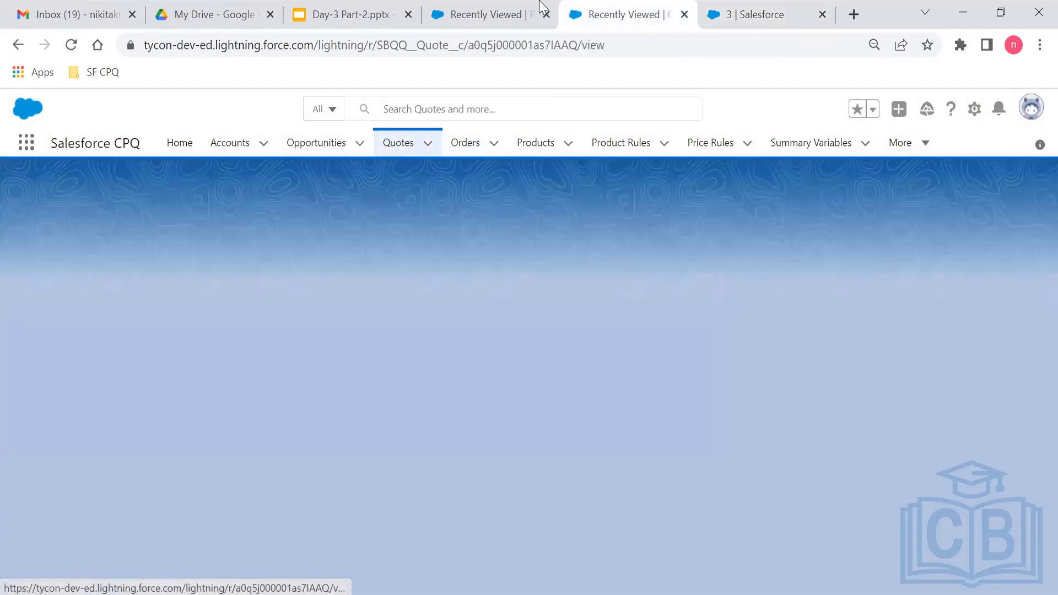
left_click(732, 9)
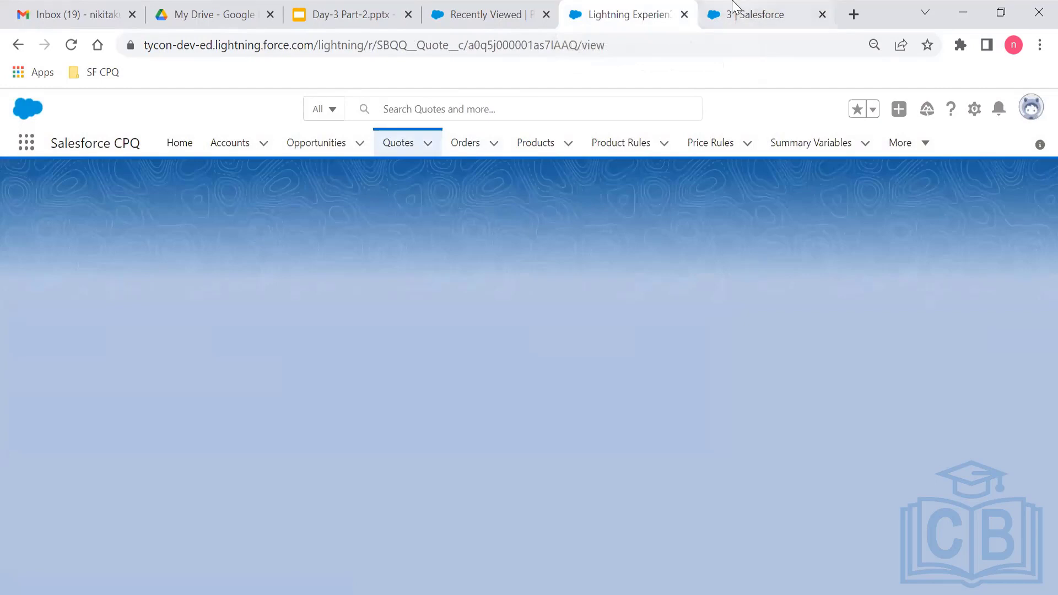
left_click(665, 11)
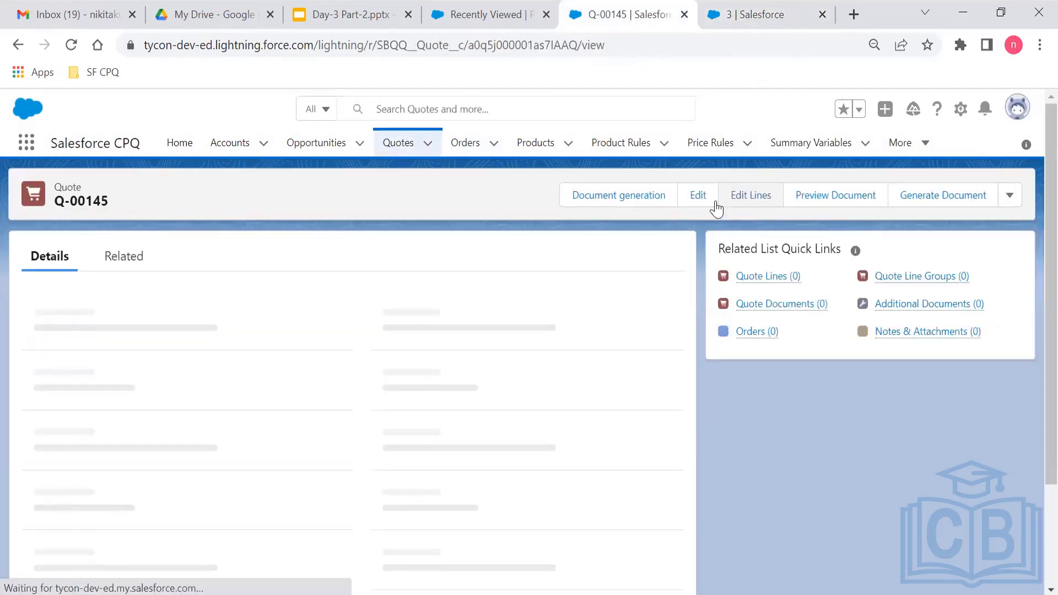
left_click(722, 12)
left_click(662, 12)
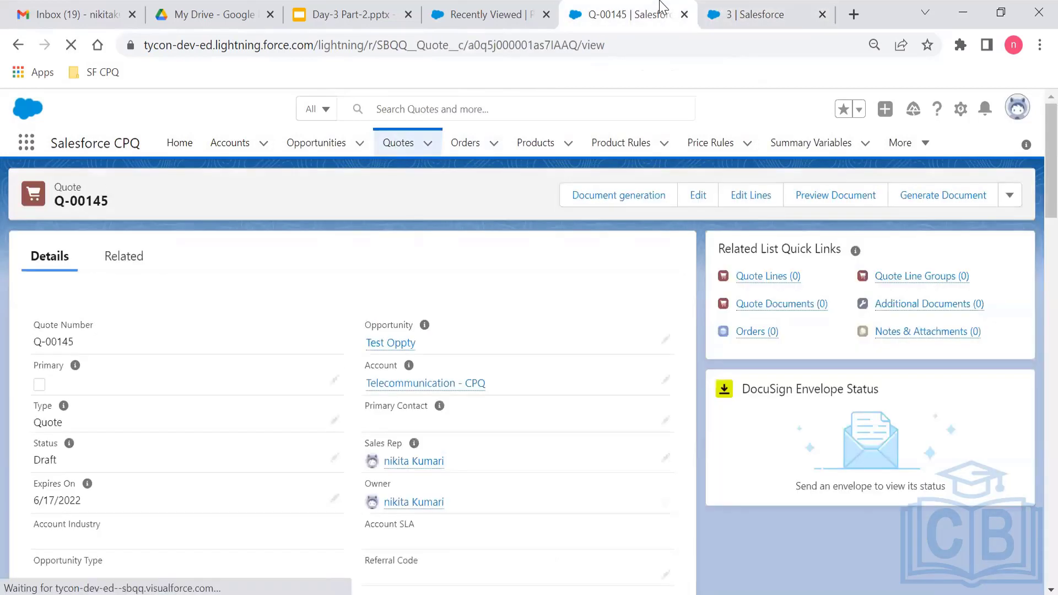
left_click(757, 206)
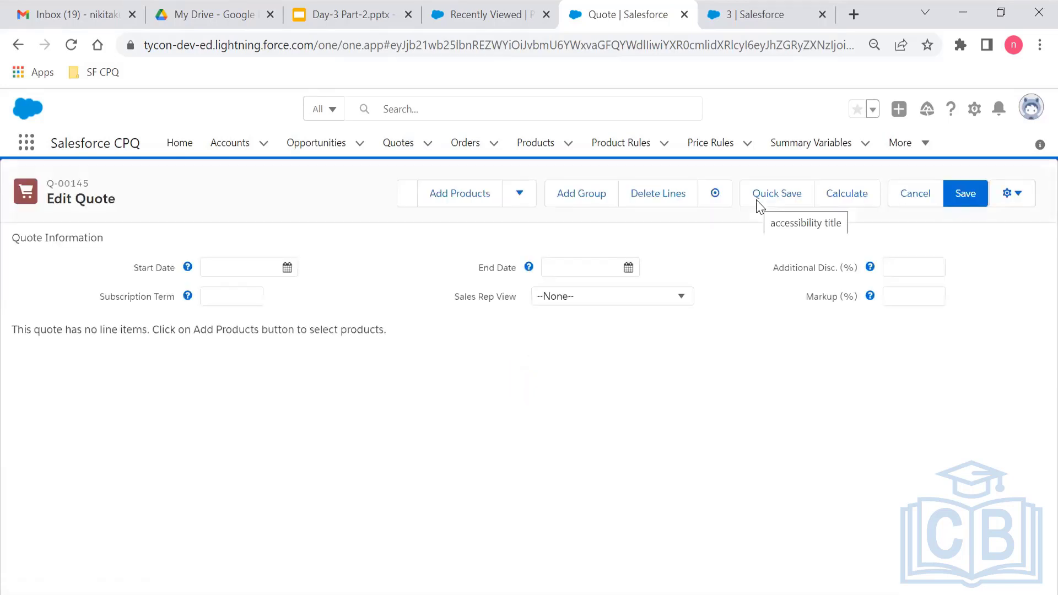
Search the product catalogue for "series" and add Apple Watch series 6 to the quote.
left_click(466, 205)
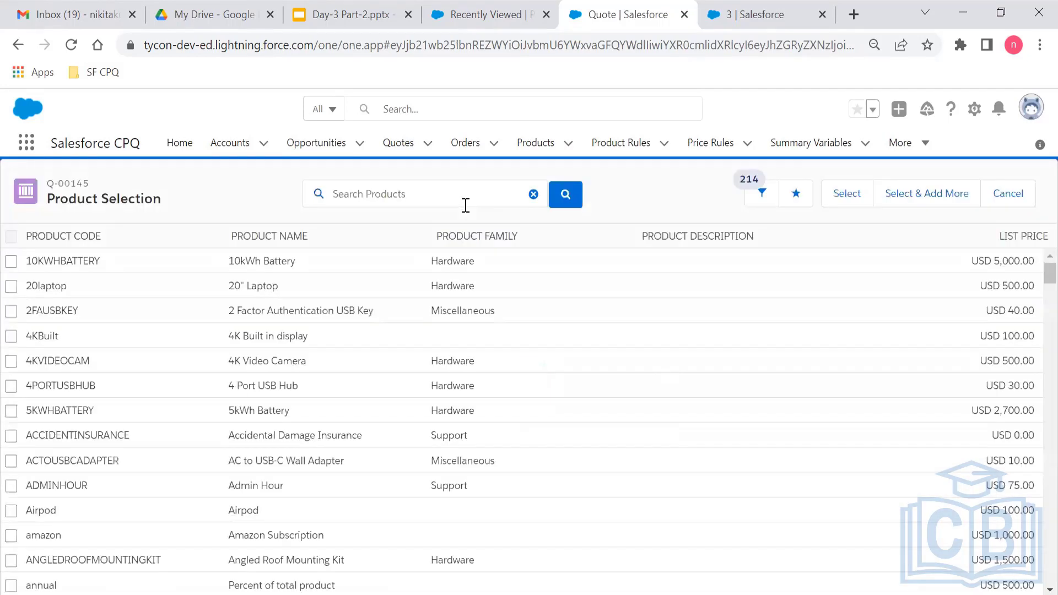
left_click(466, 199)
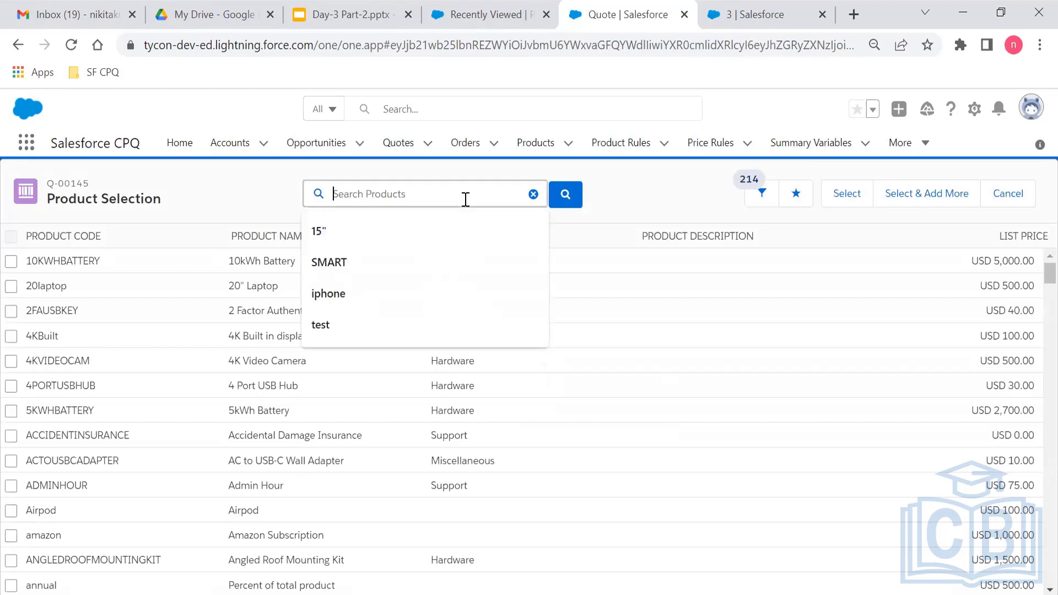
type("series")
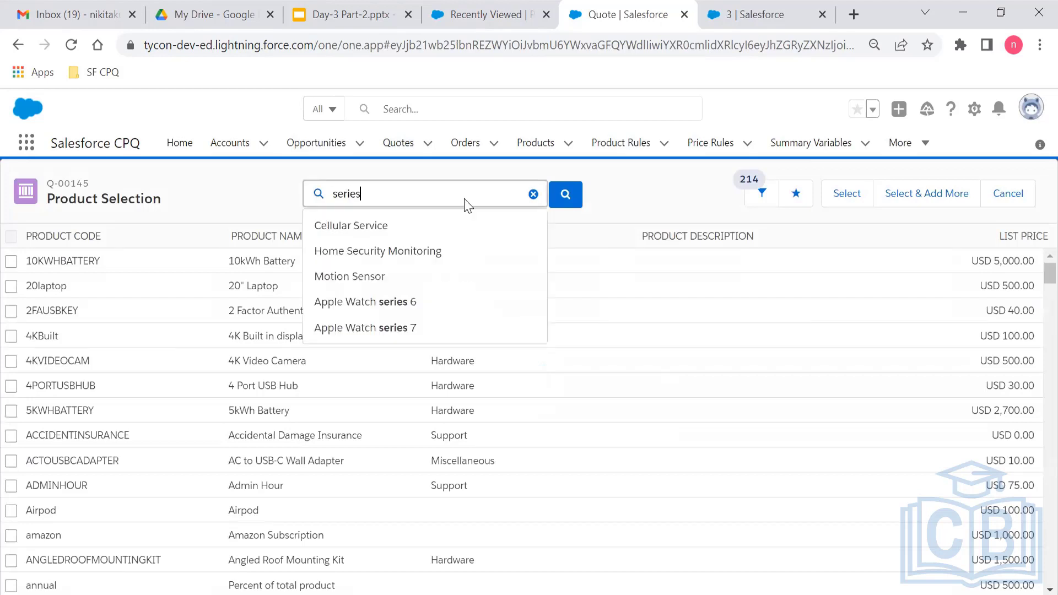
key("Return")
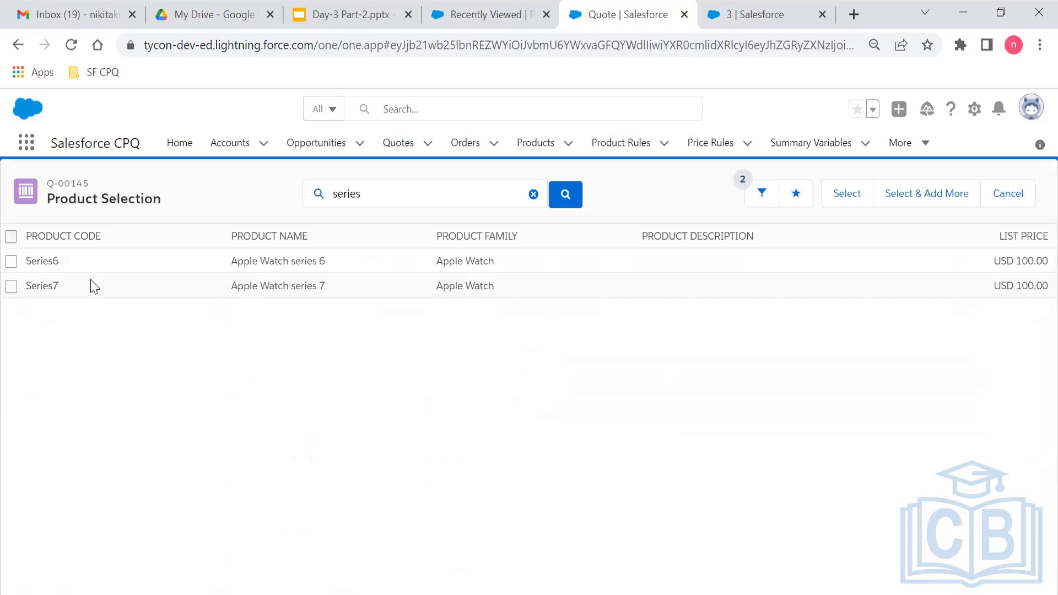
left_click(11, 261)
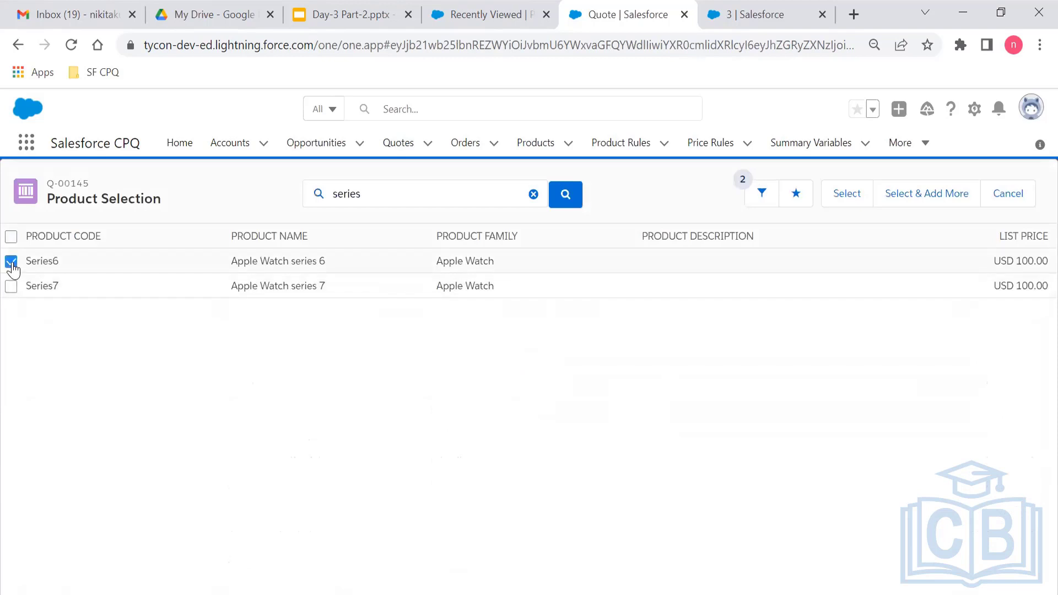
left_click(844, 193)
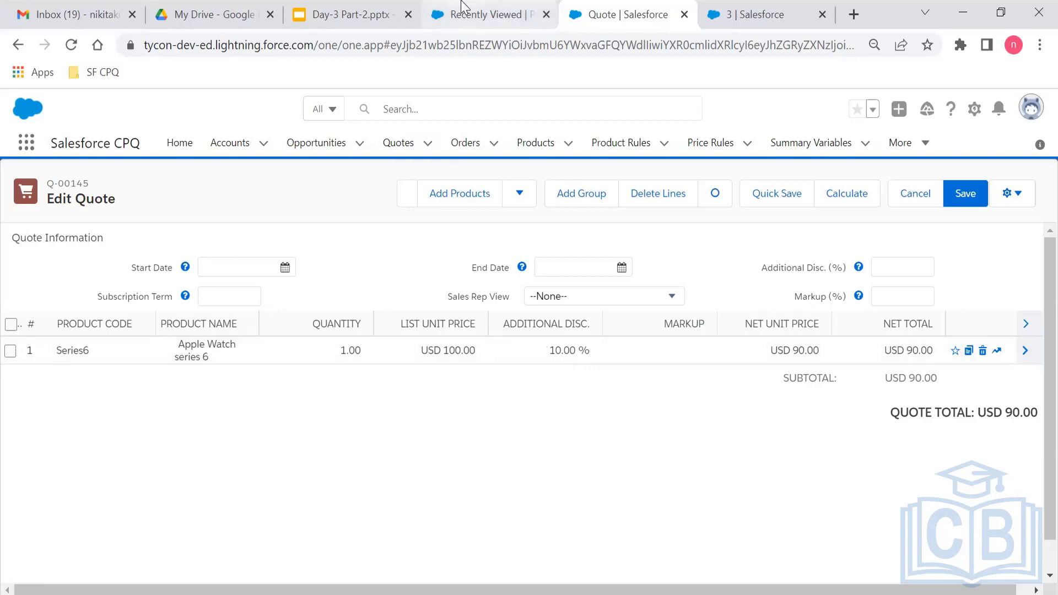
Close the price action record and open the "Complex PR" price rule separately from the recently viewed price rules.
left_click(462, 11)
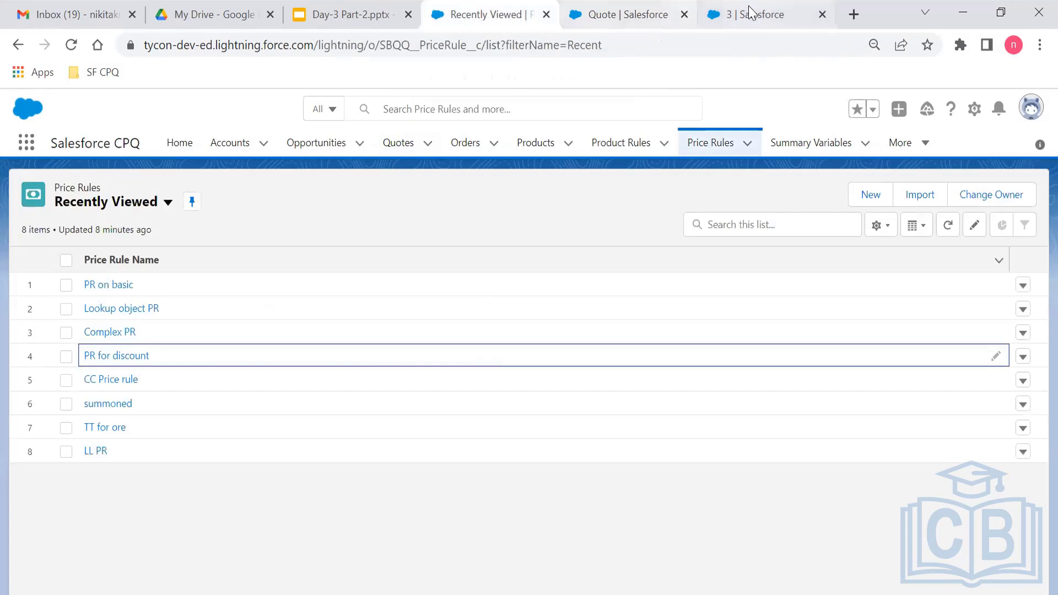
left_click(785, 15)
left_click(823, 16)
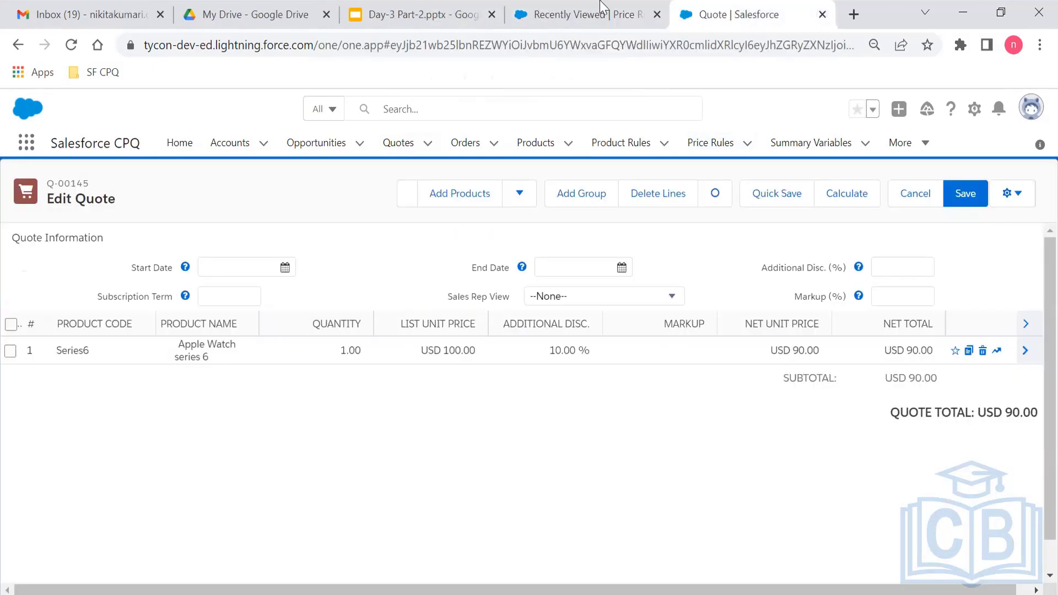
left_click(602, 8)
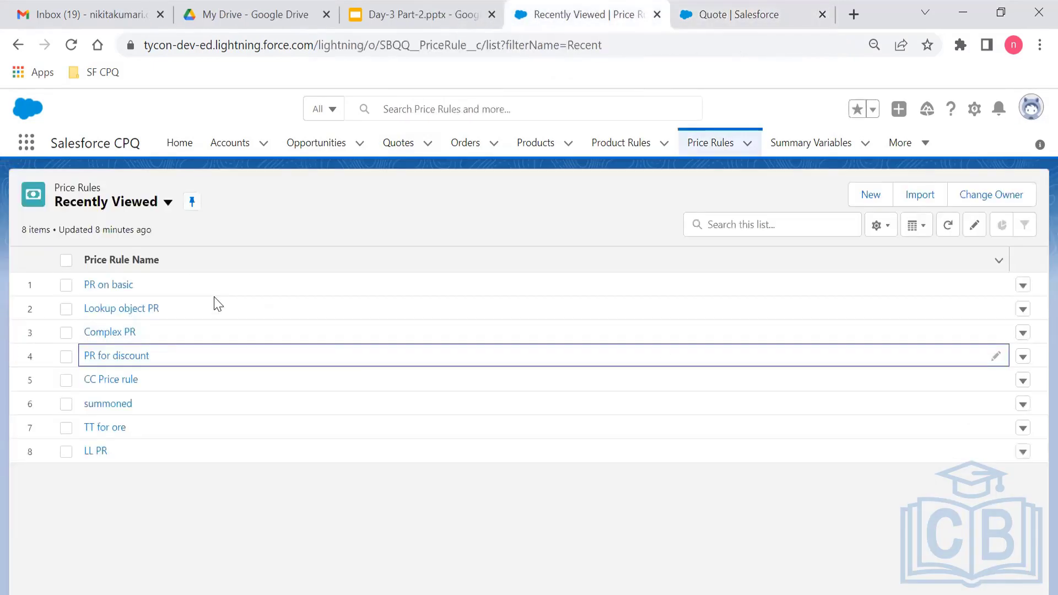
left_click(121, 342)
middle_click(121, 339)
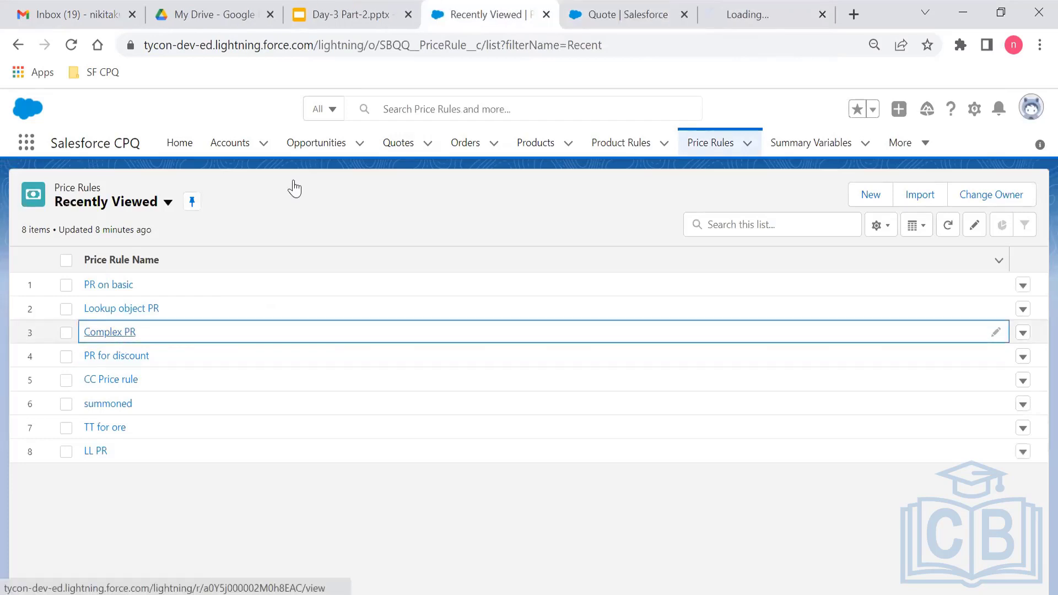
left_click(614, 11)
left_click(750, 8)
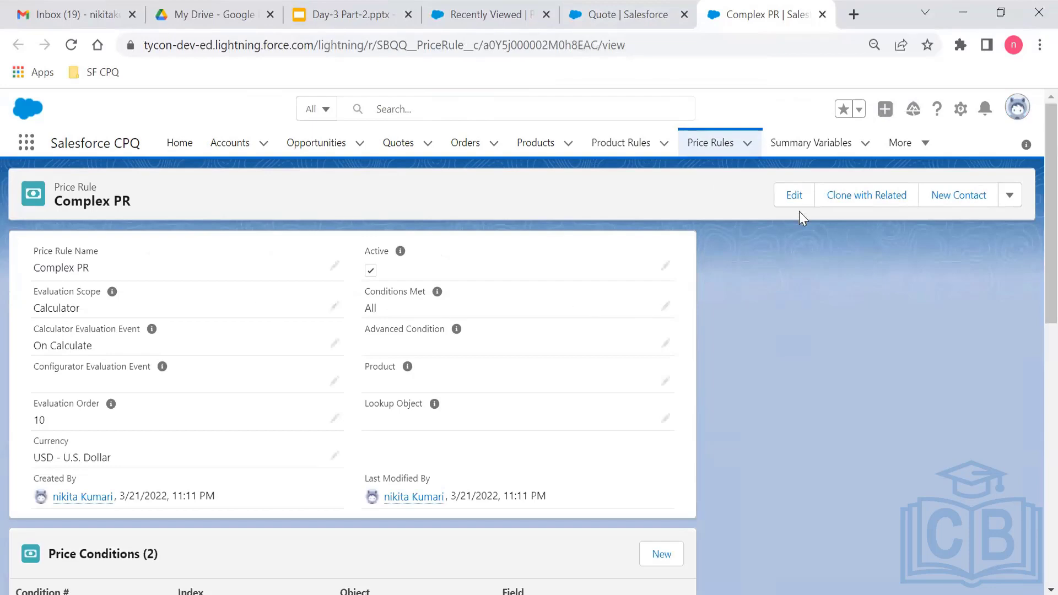
Edit the "Complex PR" price rule, check its name, Evaluation Scope and Evaluation Order, and save it.
left_click(792, 194)
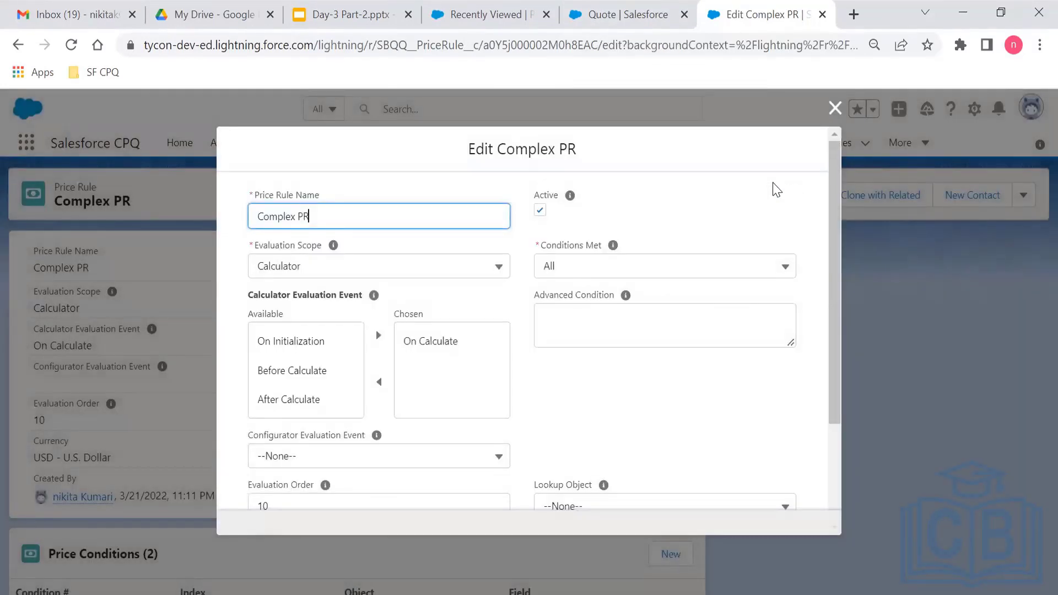
triple_click(318, 213)
left_click(318, 213)
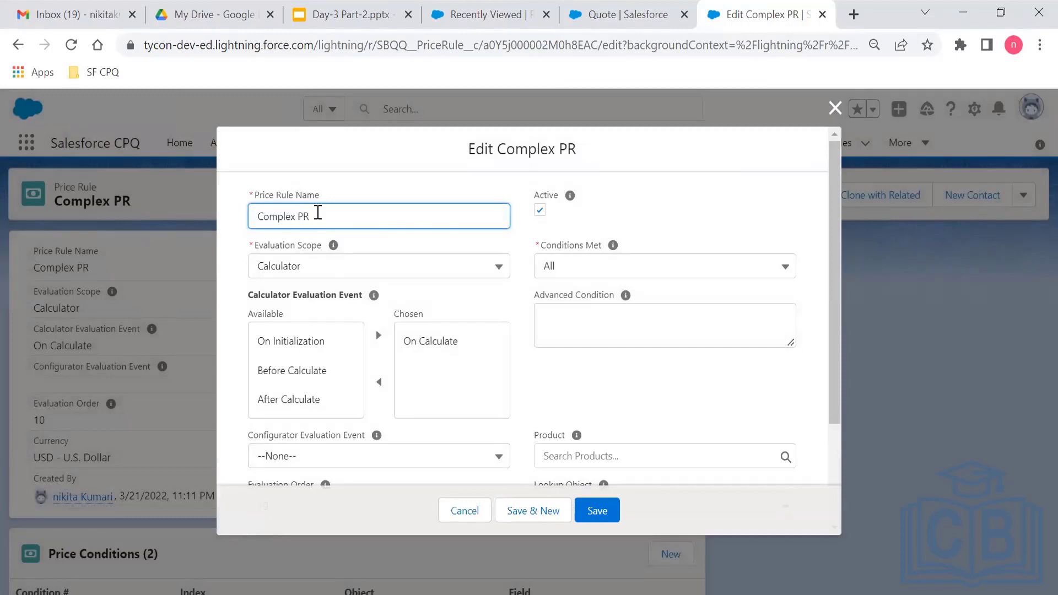
left_click(316, 273)
left_click(315, 273)
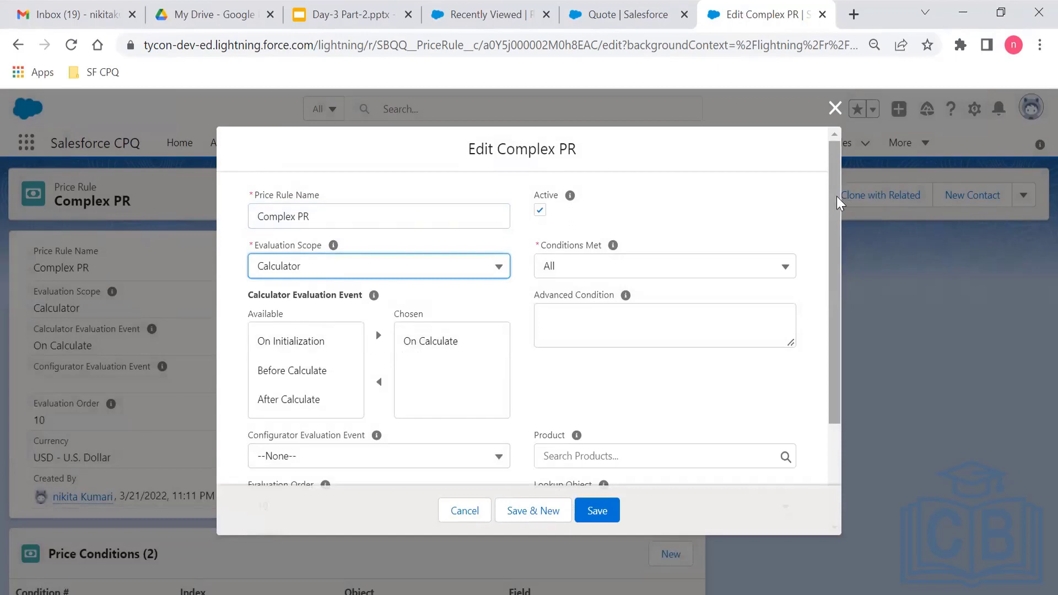
left_click_drag(837, 204, 848, 328)
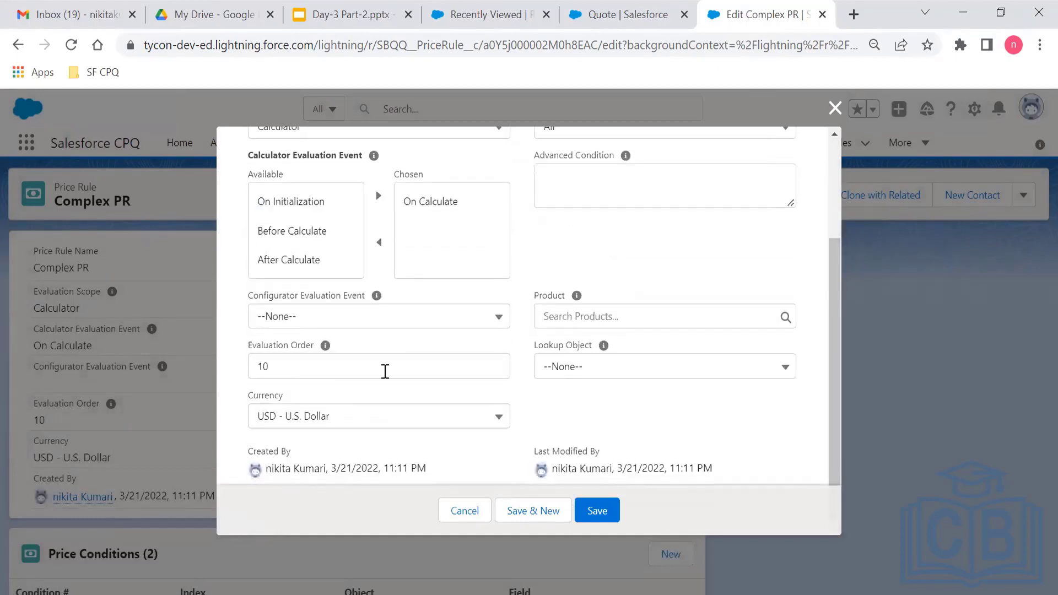
left_click(294, 360)
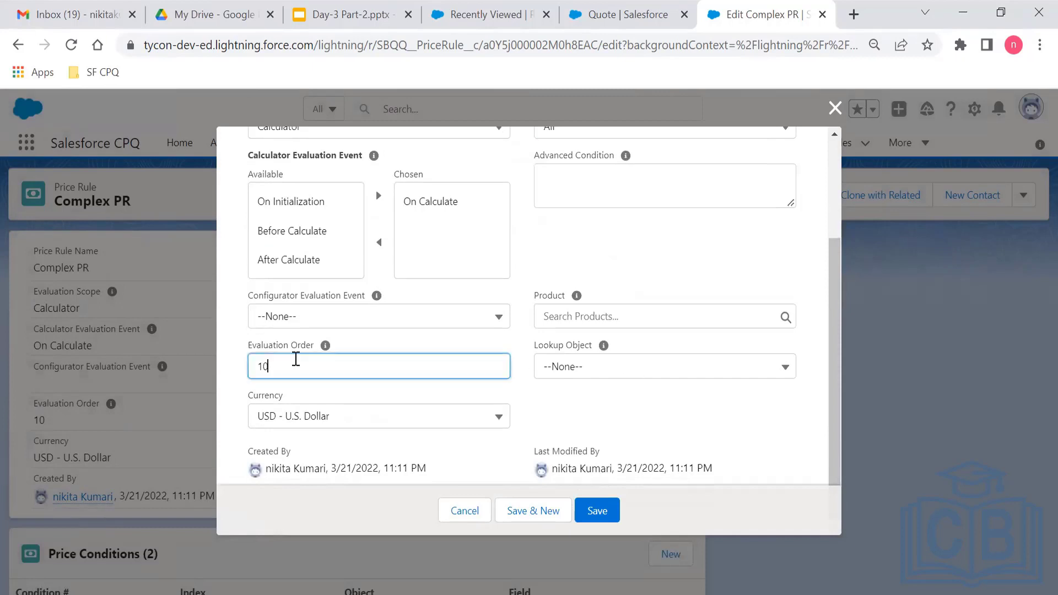
left_click(602, 516)
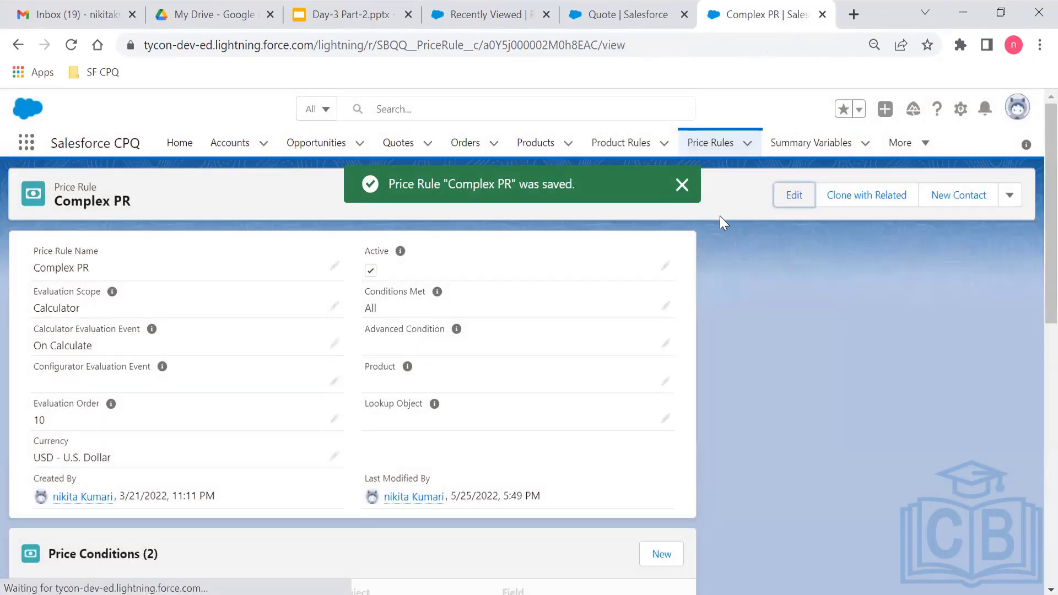
left_click(683, 185)
Open the rule's price condition on the Quote object separately and start editing it.
scroll(1032, 276, "down", 3)
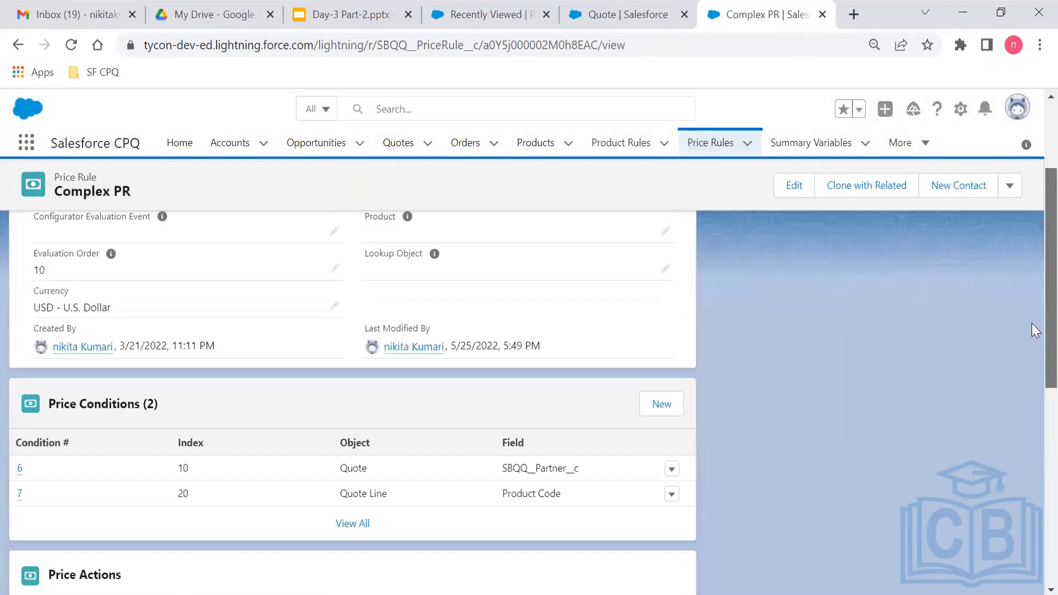
scroll(1032, 413, "down", 3)
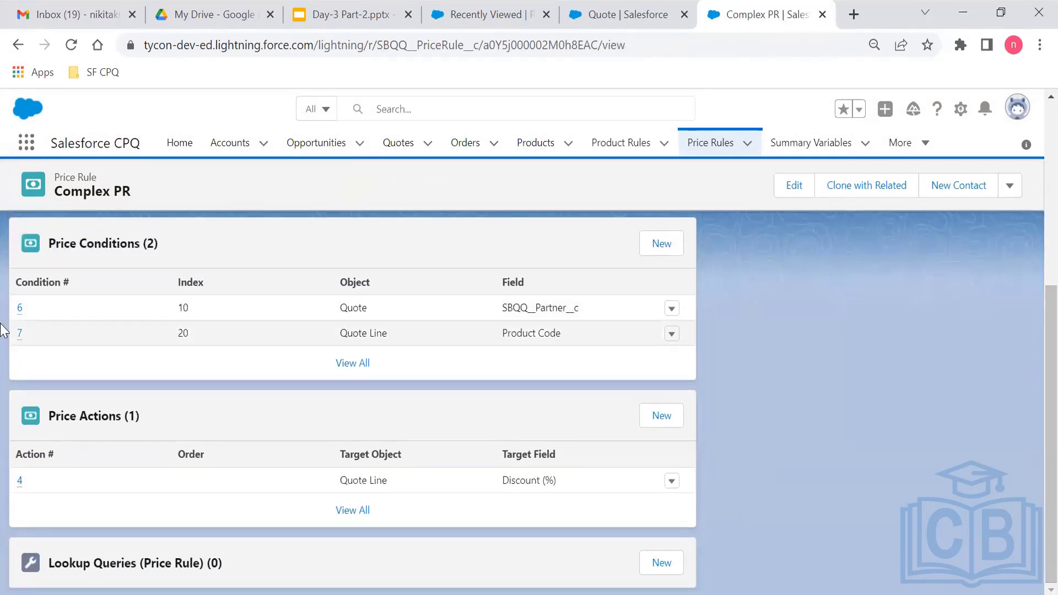
mouse_move(21, 331)
left_click(22, 312, "ctrl")
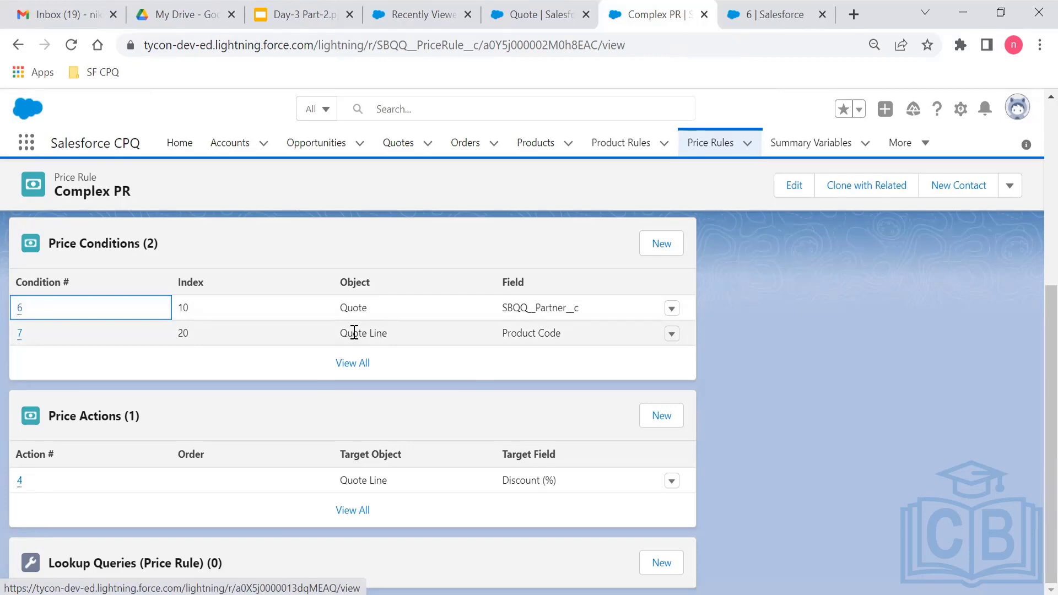
left_click(334, 7)
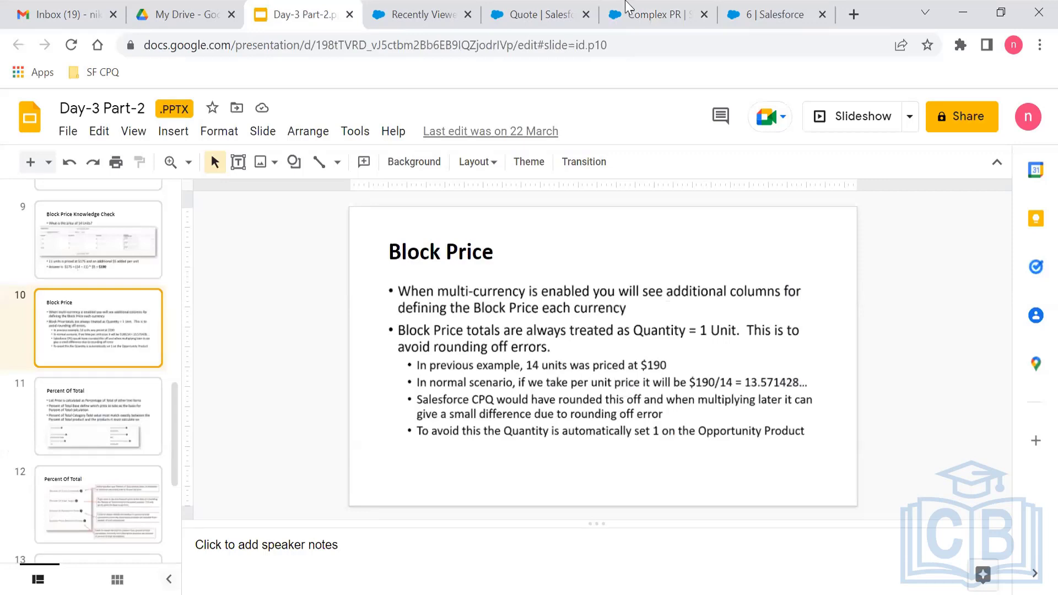
left_click(682, 7)
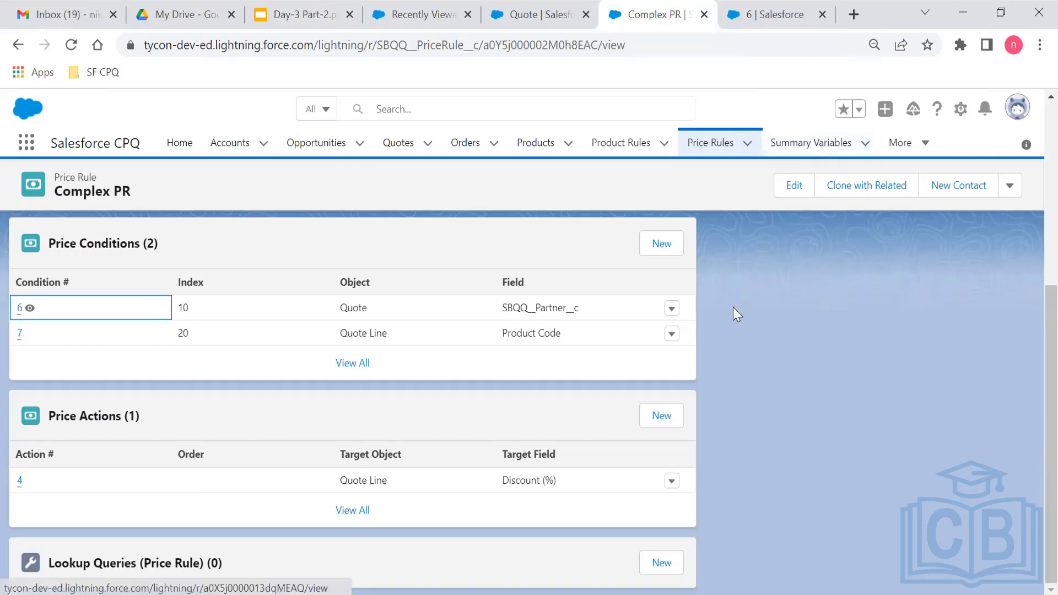
left_click(804, 7)
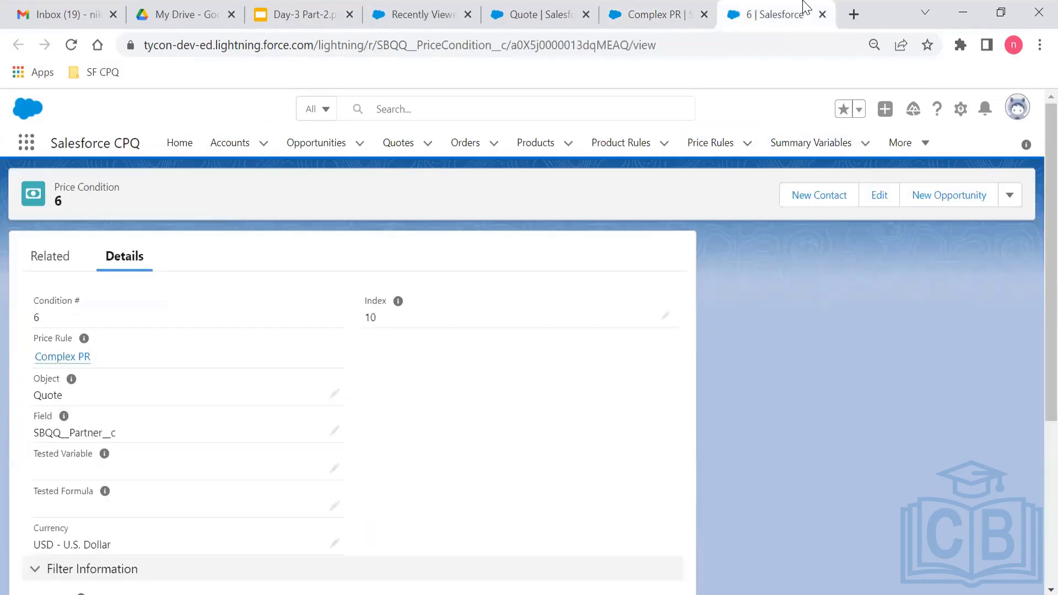
left_click(882, 199)
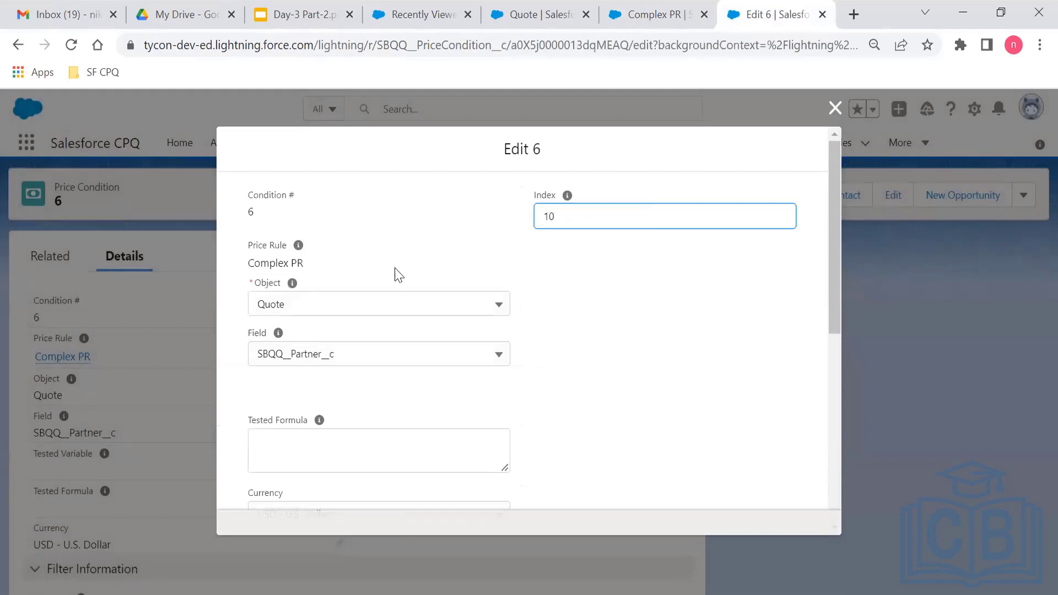
Choose Quote as the price condition's object and SBQQ__Partner__c as its field.
left_click(314, 316)
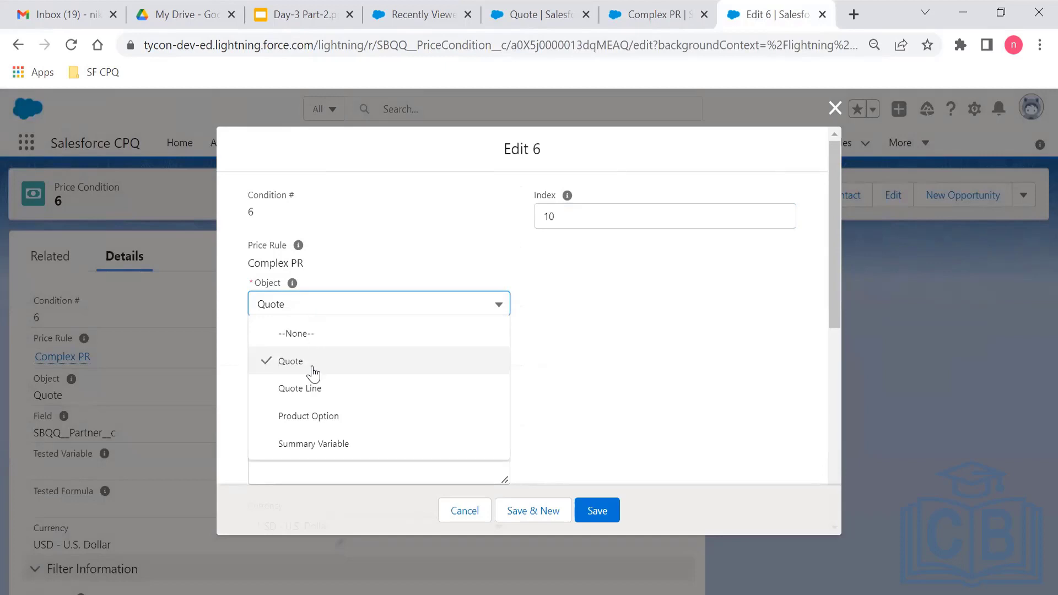
left_click(313, 363)
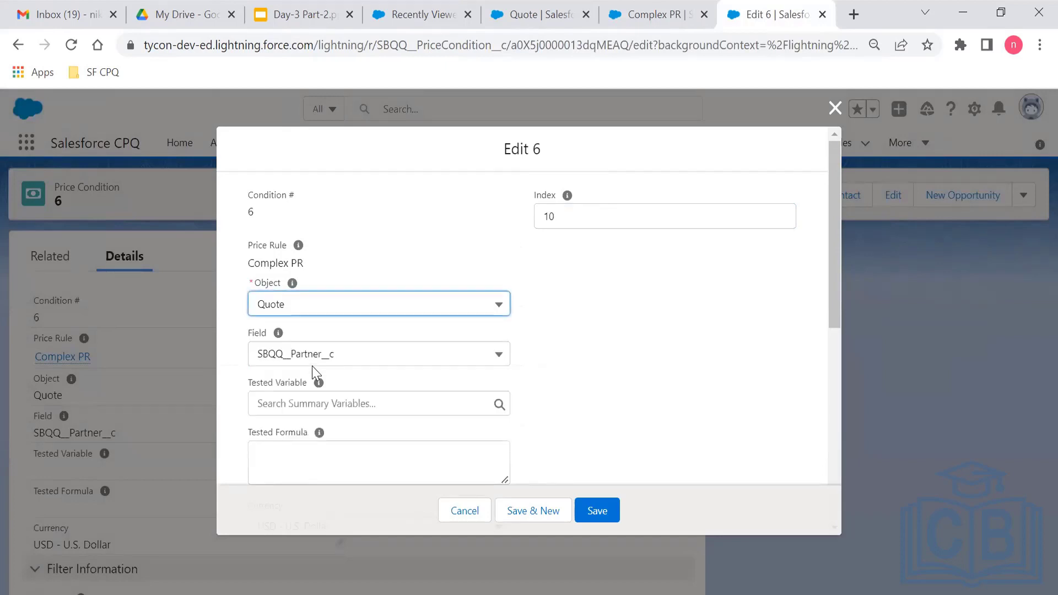
left_click(305, 356)
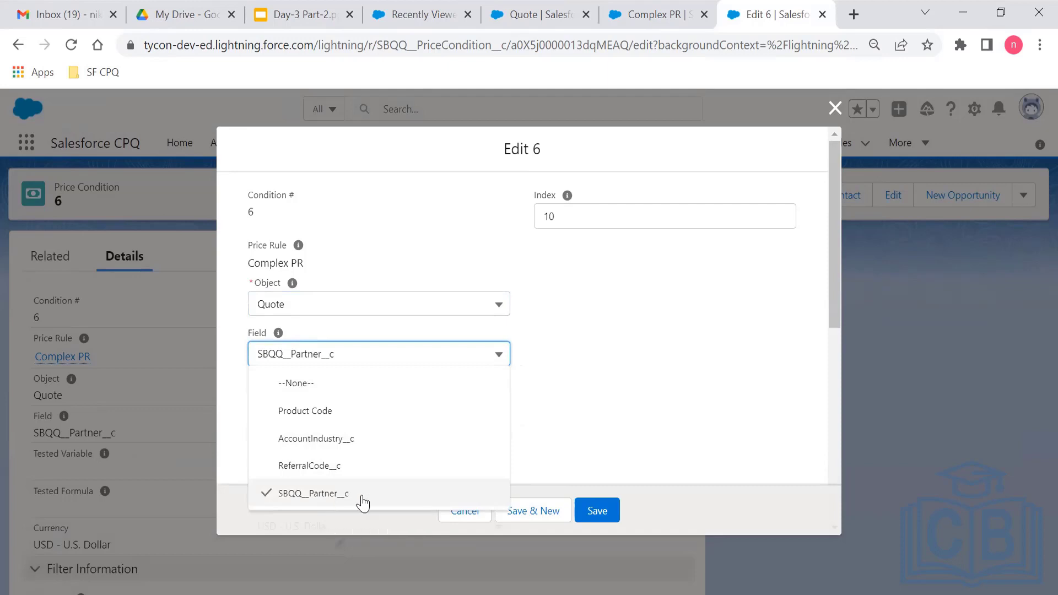
left_click(361, 499)
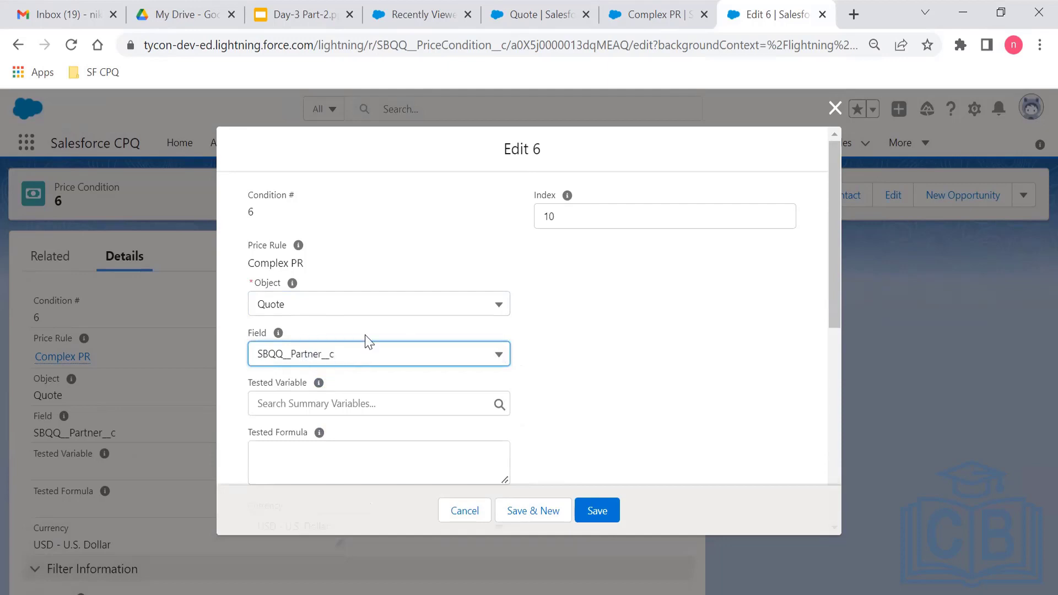
Cancel the line edits on quote Q-00145 and locate the Partner field under Partner Information on its record.
left_click(557, 14)
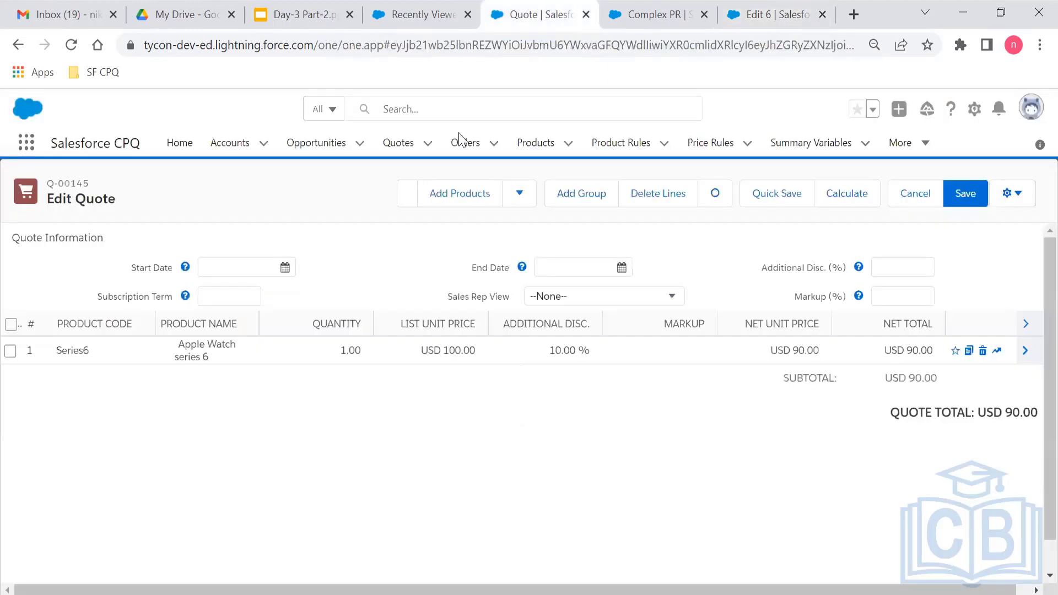
left_click(929, 194)
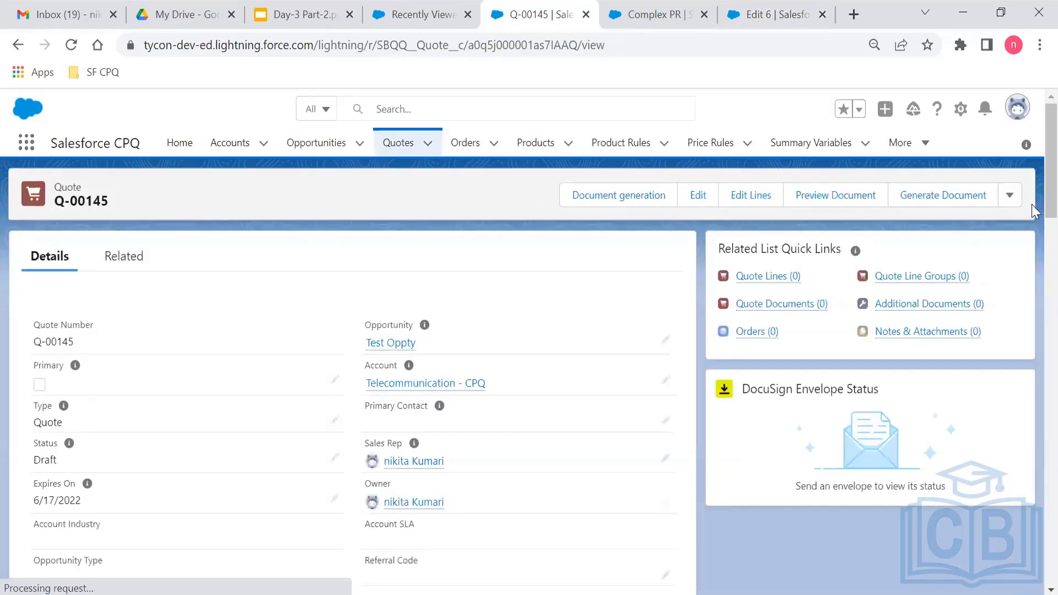
scroll(1032, 180, "down", 10)
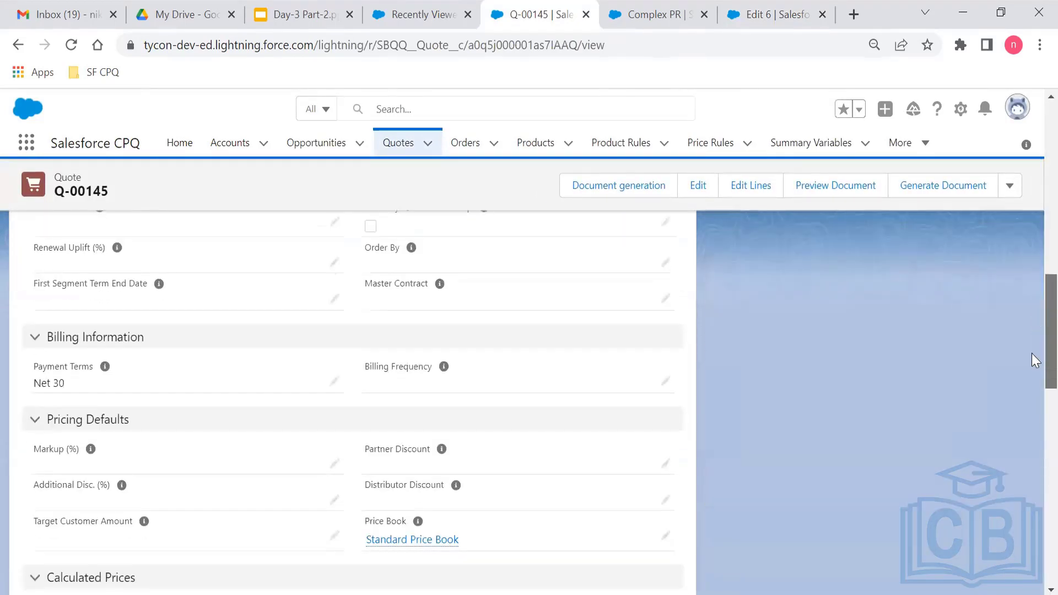
scroll(1032, 353, "down", 10)
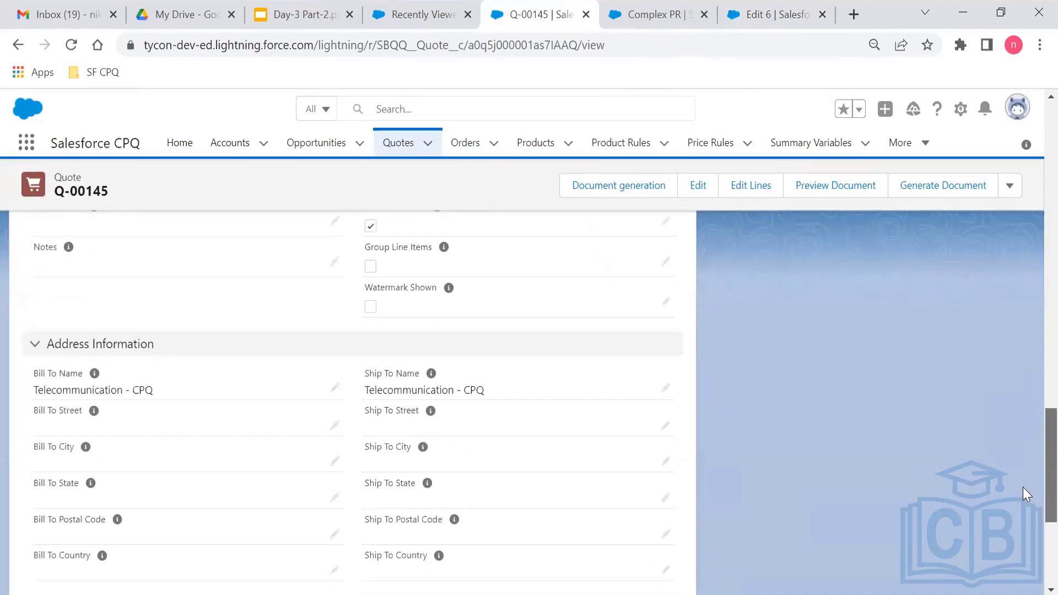
scroll(1016, 507, "down", 5)
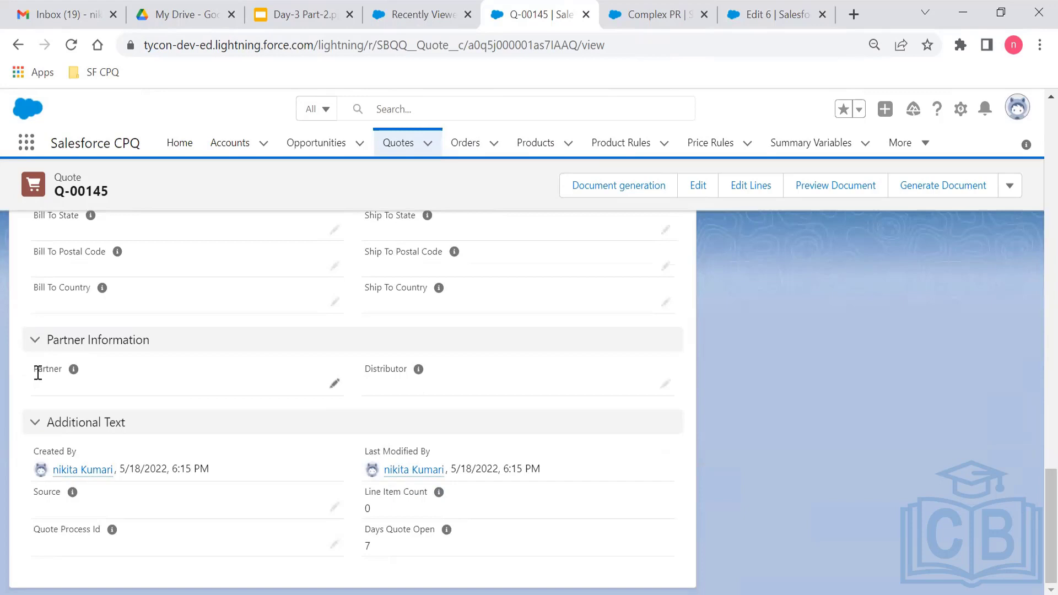
mouse_move(73, 372)
left_click_drag(35, 369, 62, 367)
left_click(62, 367)
Review the Partner price condition's filter settings, compare them with the quote's Partner field, and save the condition.
left_click(660, 5)
left_click(779, 5)
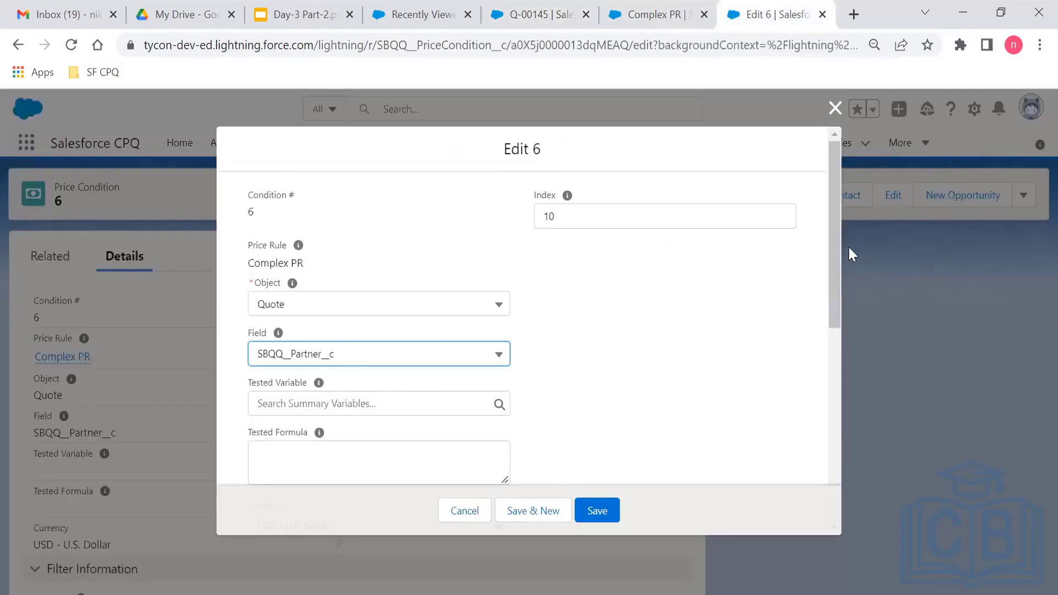
left_click_drag(834, 250, 838, 433)
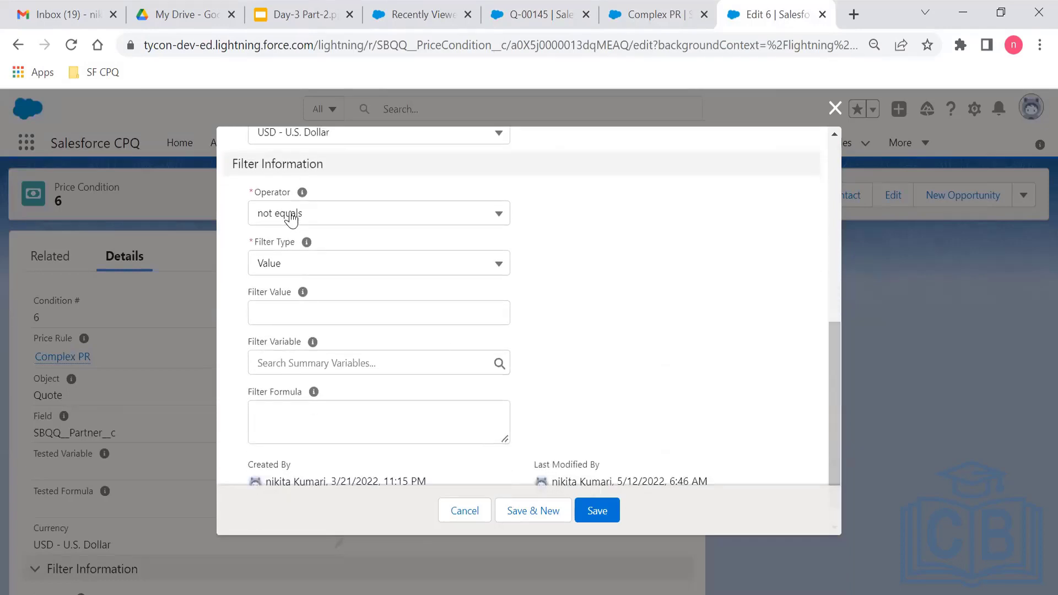
left_click(282, 313)
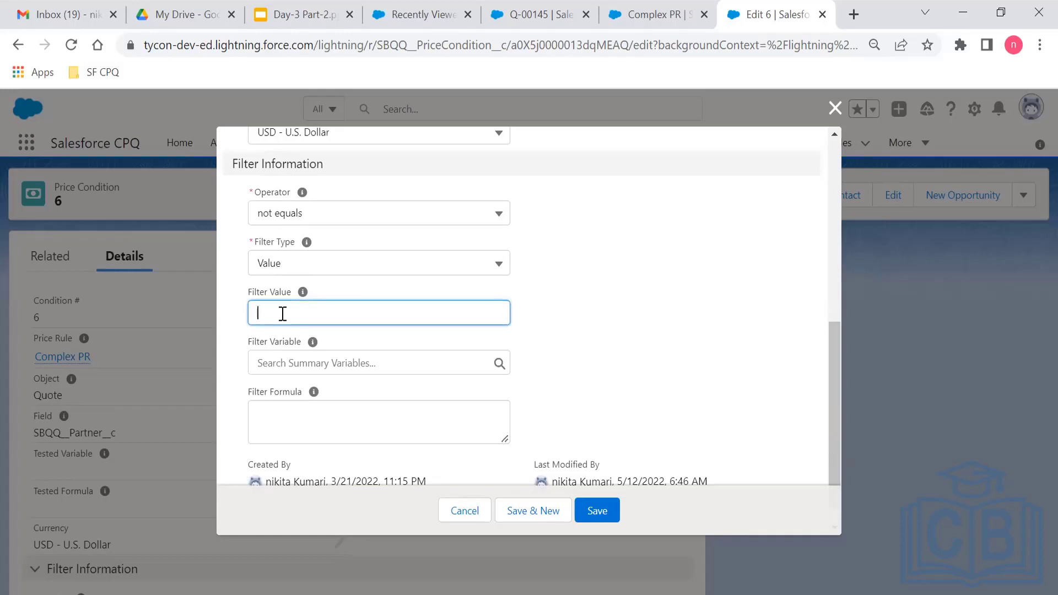
left_click(537, 15)
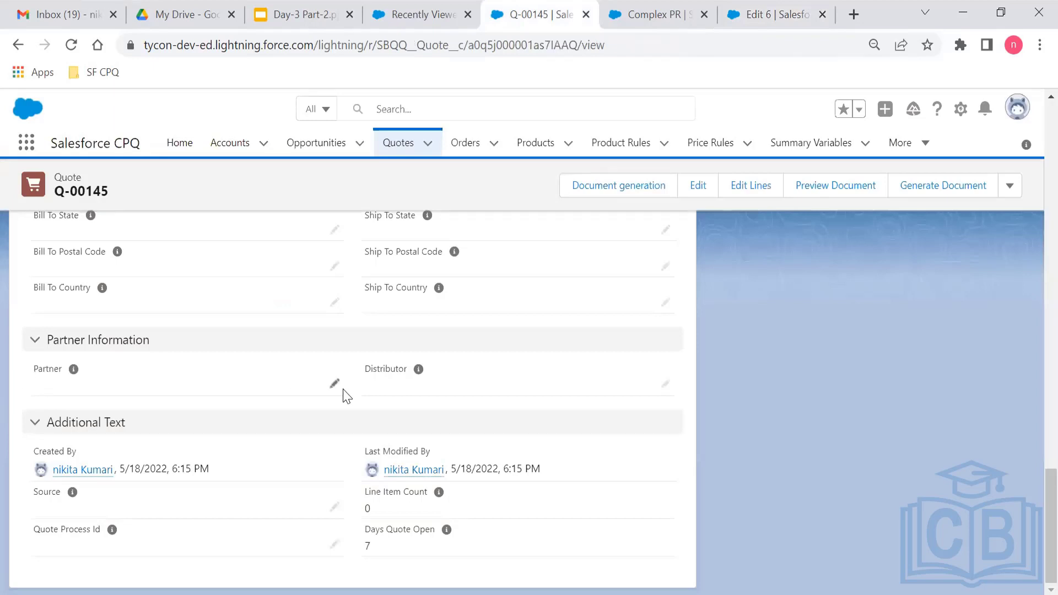
left_click(794, 12)
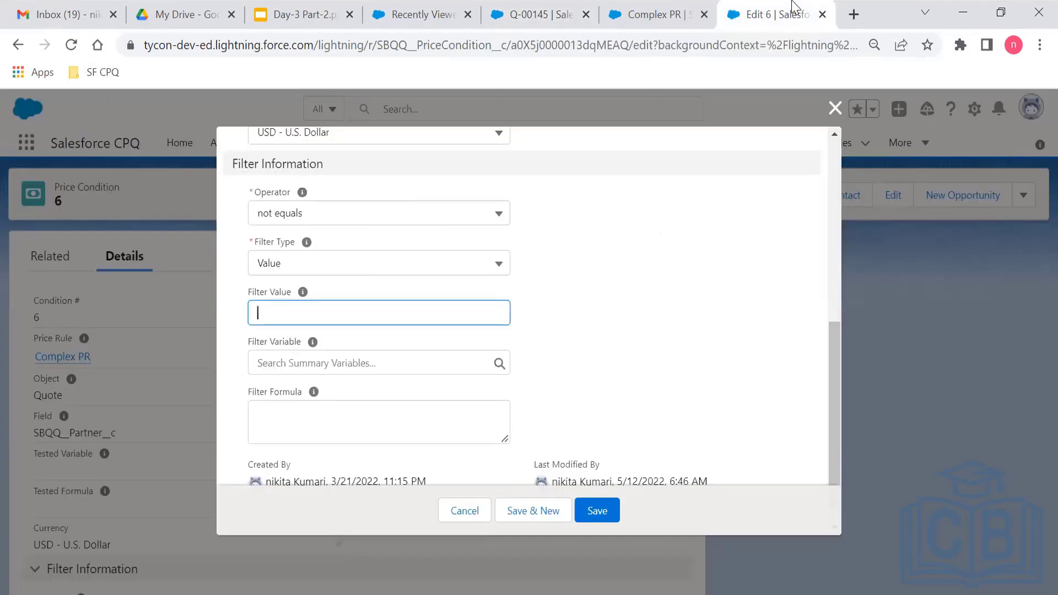
left_click(600, 511)
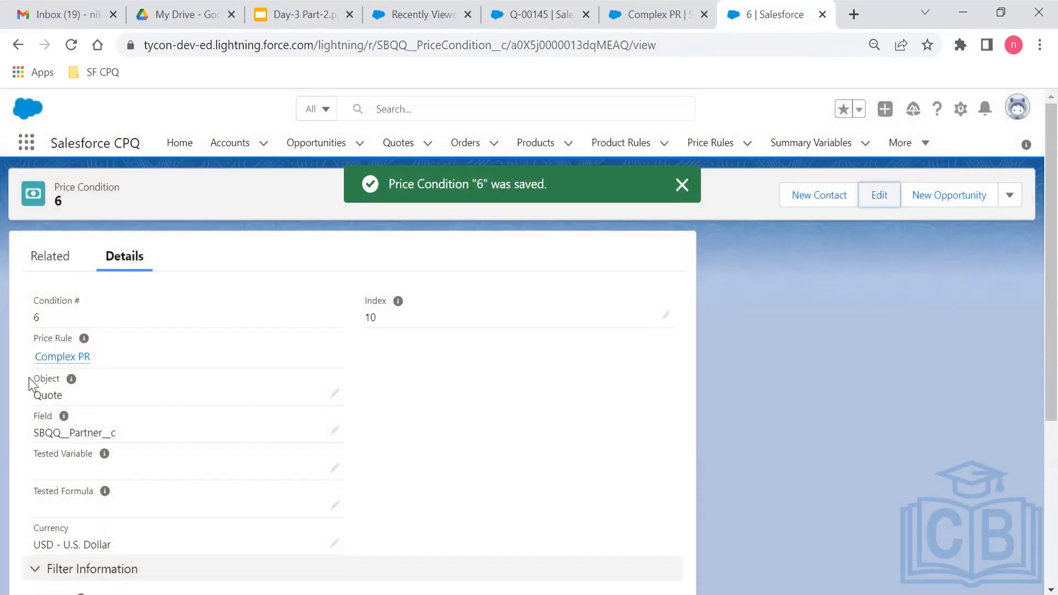
Return to the "Complex PR" price rule, open its Quote Line price condition and start editing it.
left_click(57, 361)
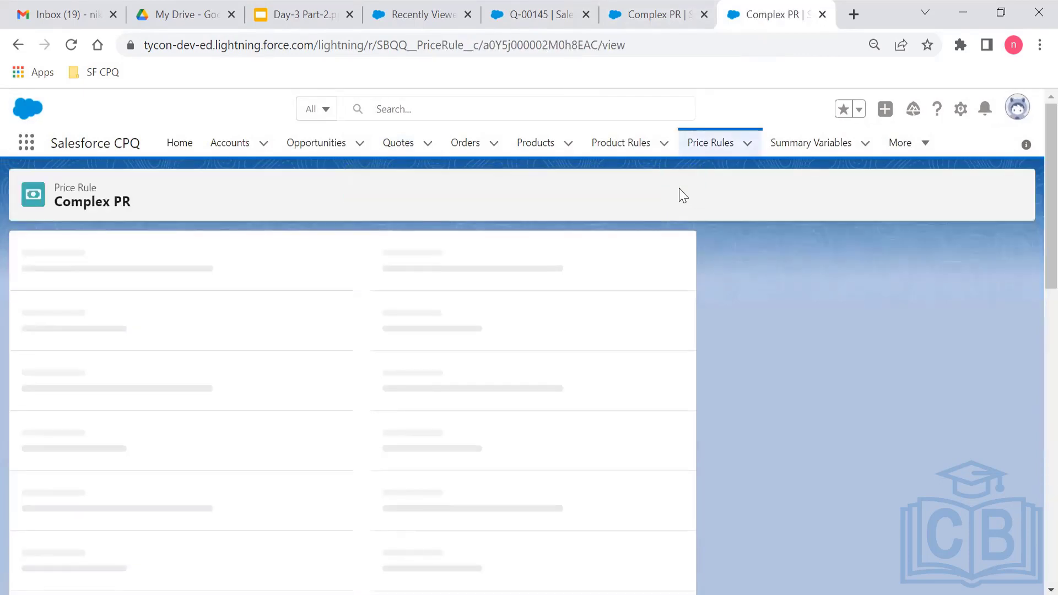
scroll(1032, 309, "down", 4)
scroll(1032, 317, "up", 2)
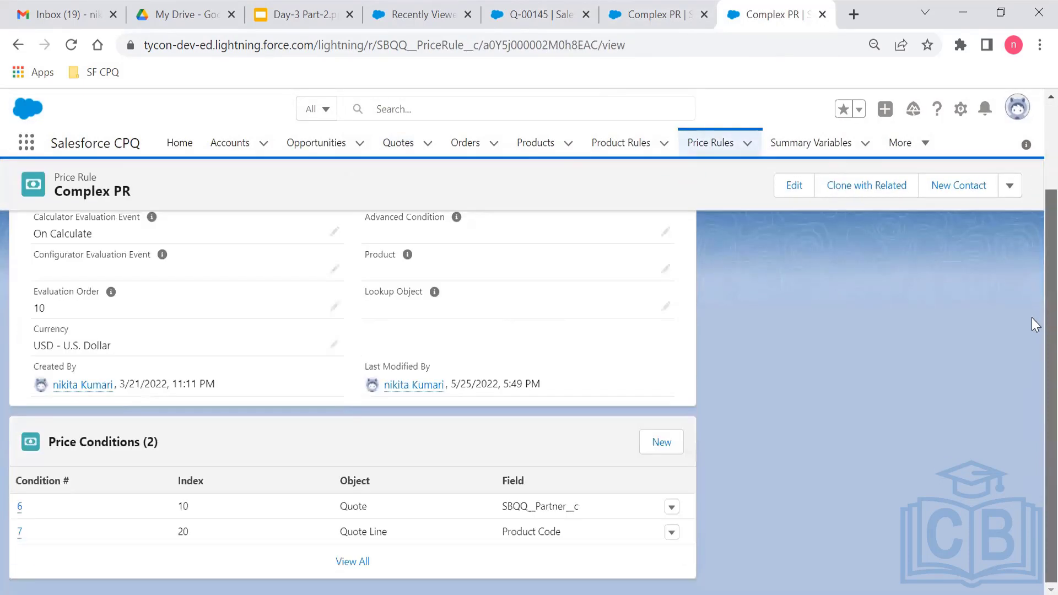
left_click(20, 532)
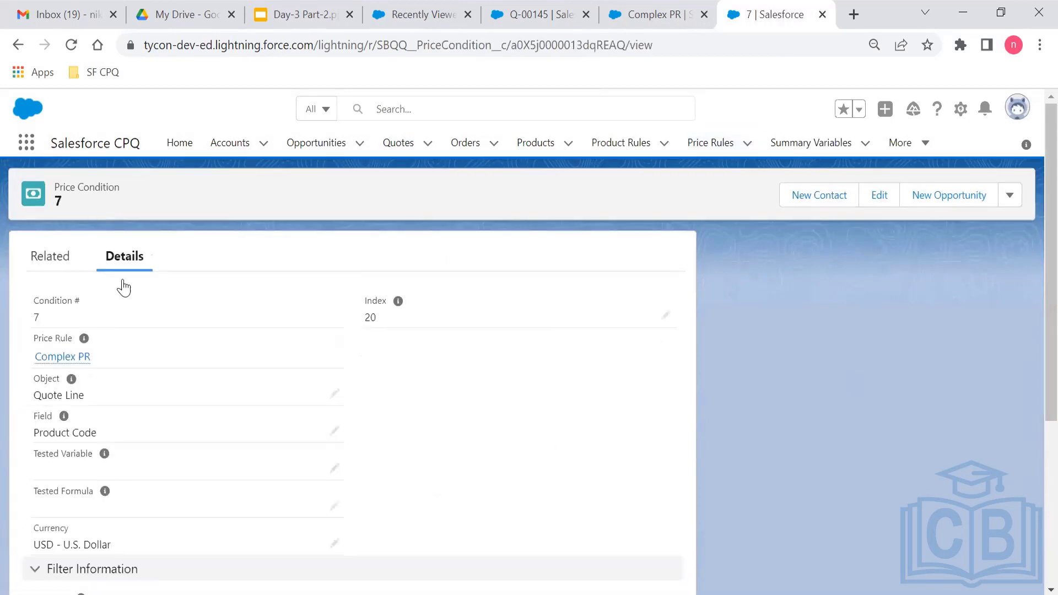
left_click(889, 203)
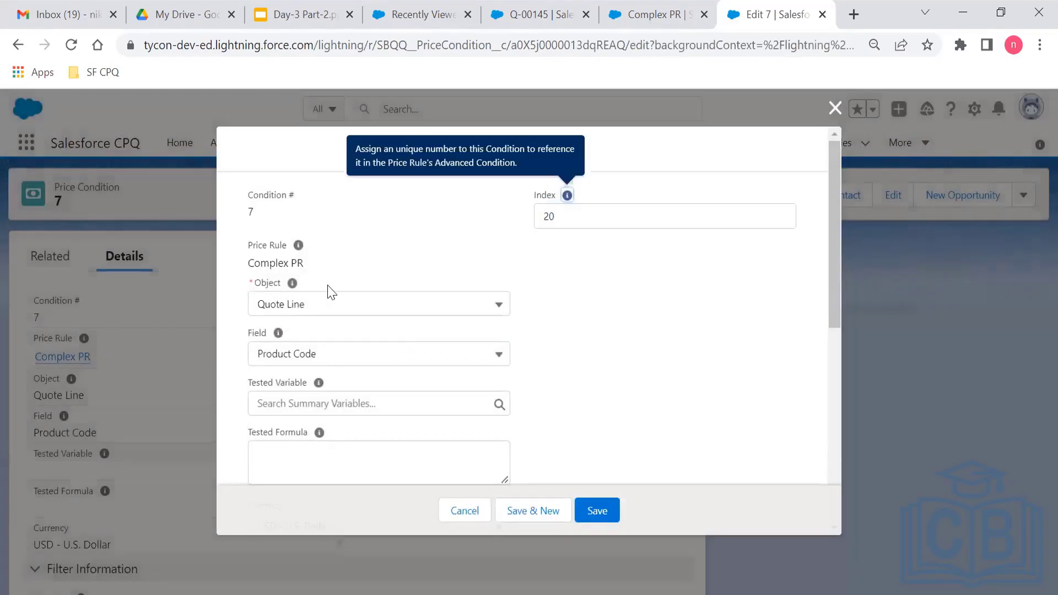
Check the Quote Line condition's Field options and Filter Value, and close the edit form without saving.
left_click(315, 363)
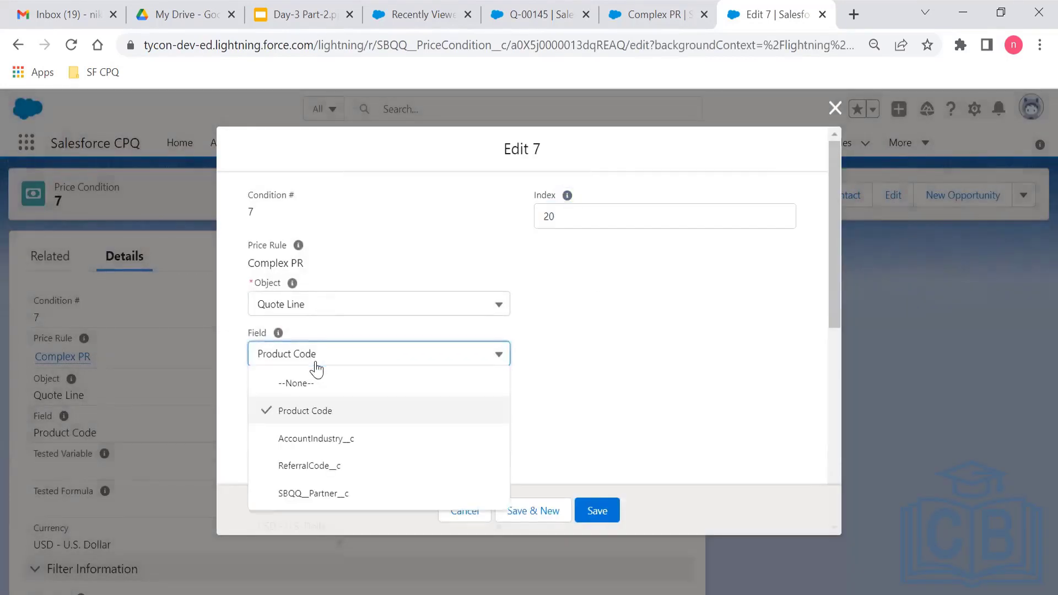
left_click(316, 363)
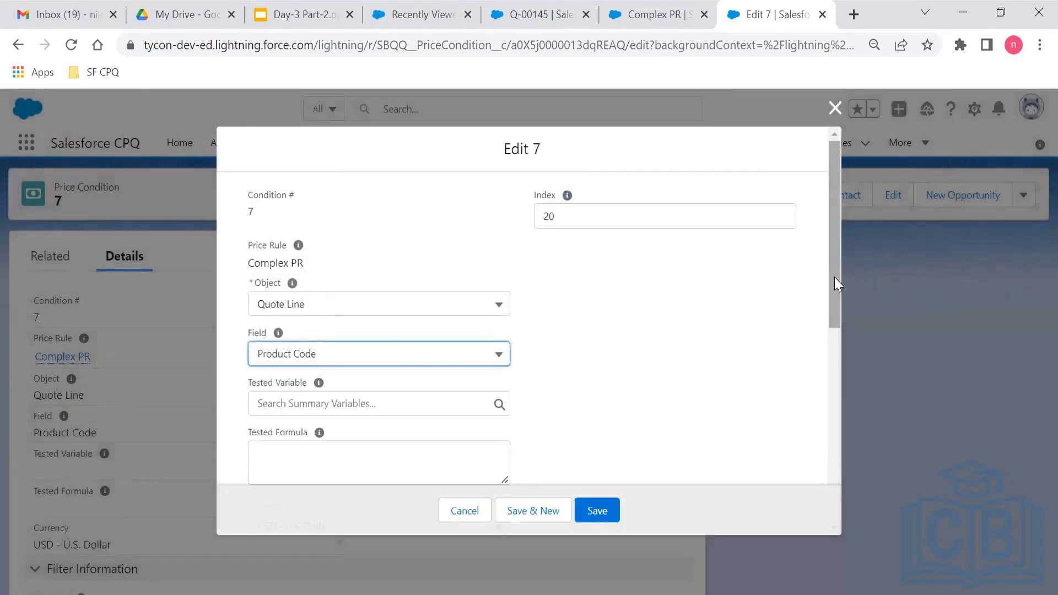
left_click_drag(835, 277, 828, 447)
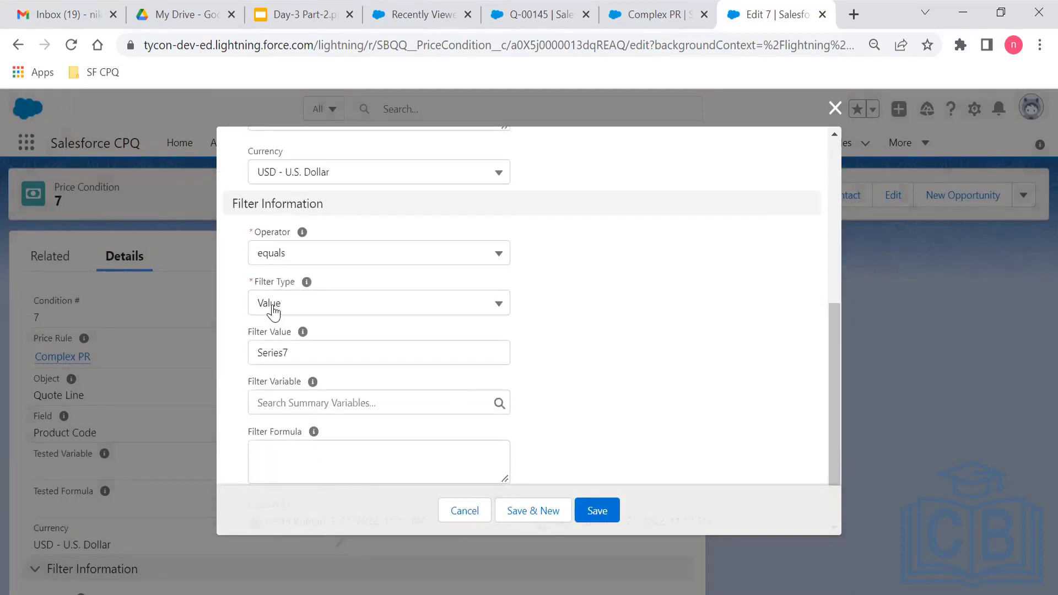
double_click(294, 352)
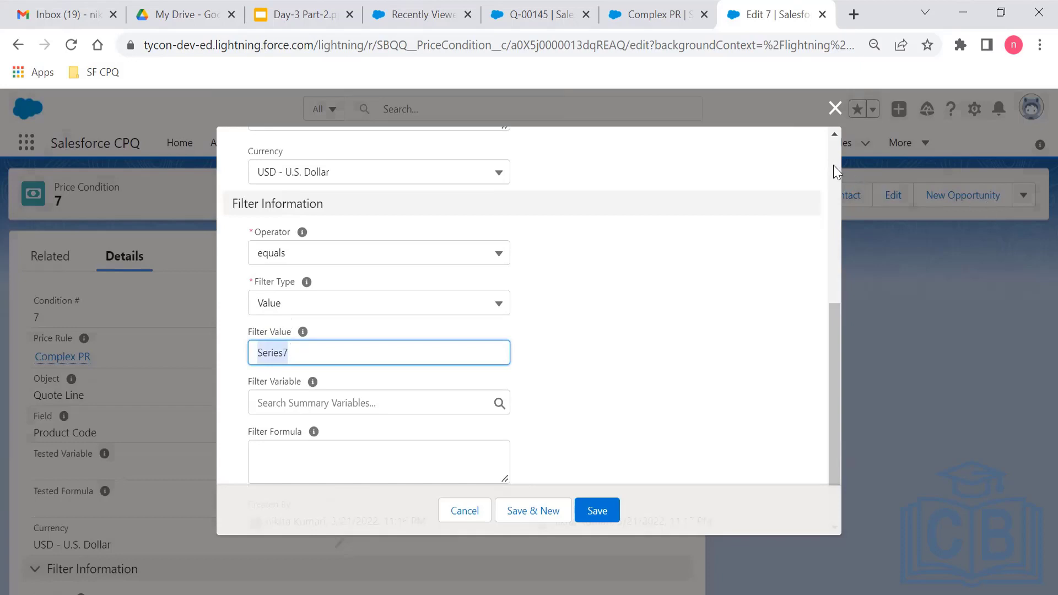
scroll(835, 172, "up", 5)
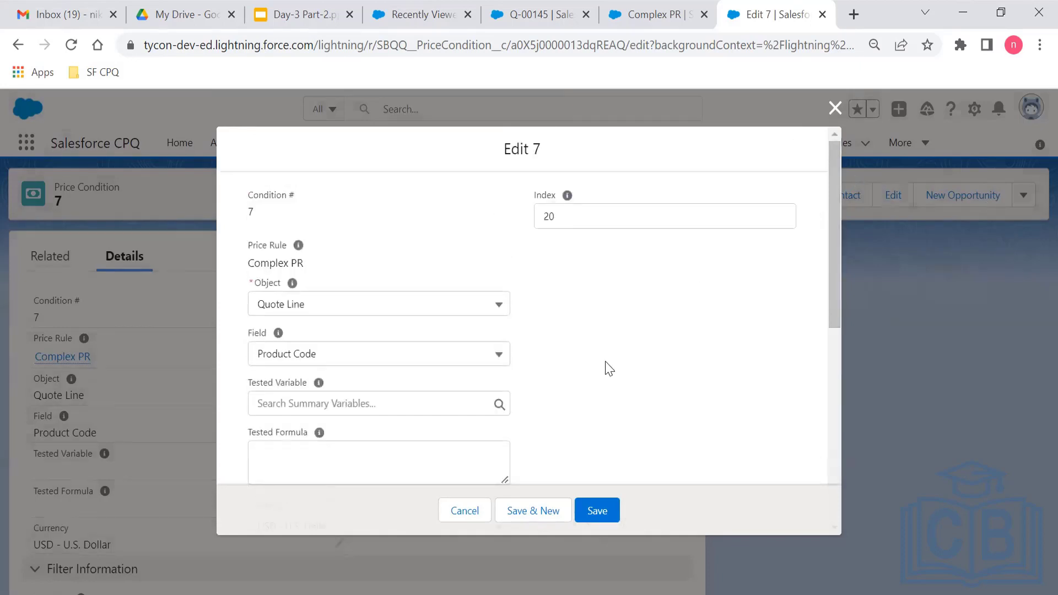
left_click(835, 108)
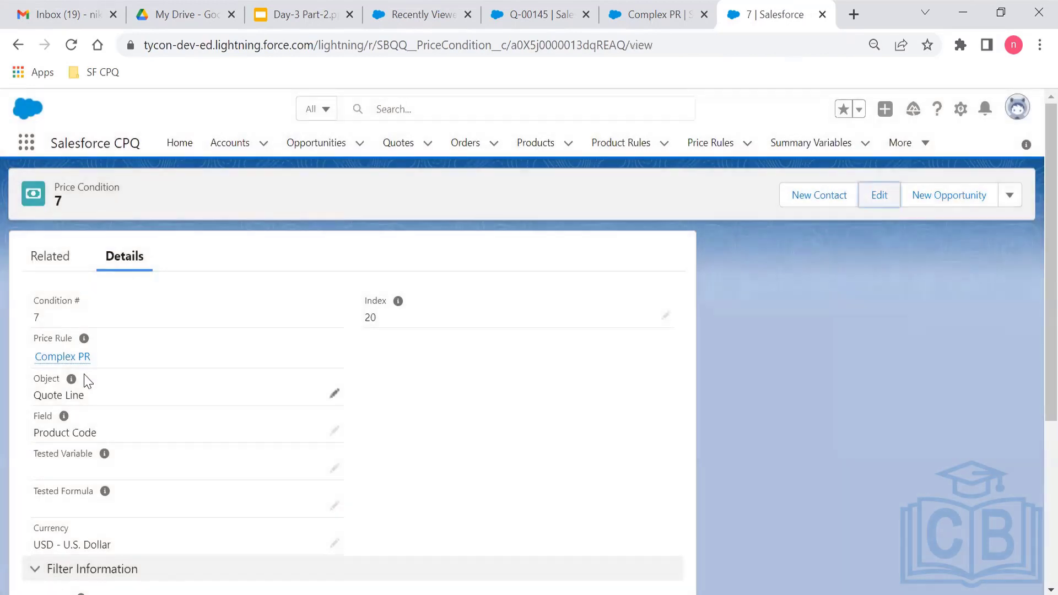
Return to the "Complex PR" price rule, open its price action and review the target and source details.
left_click(80, 357)
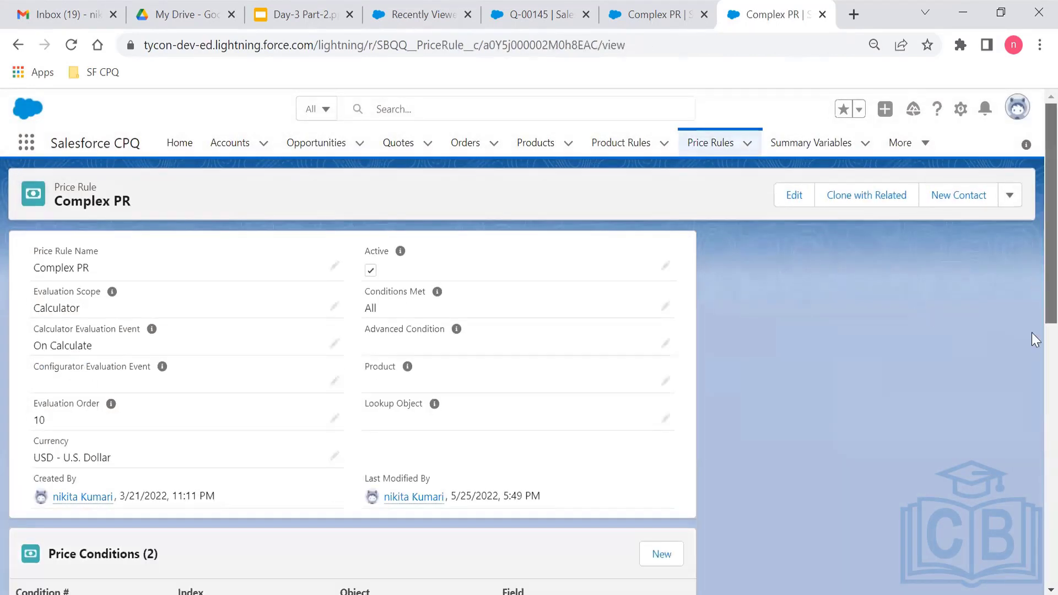
scroll(1032, 332, "down", 5)
left_click_drag(1032, 395, 1032, 410)
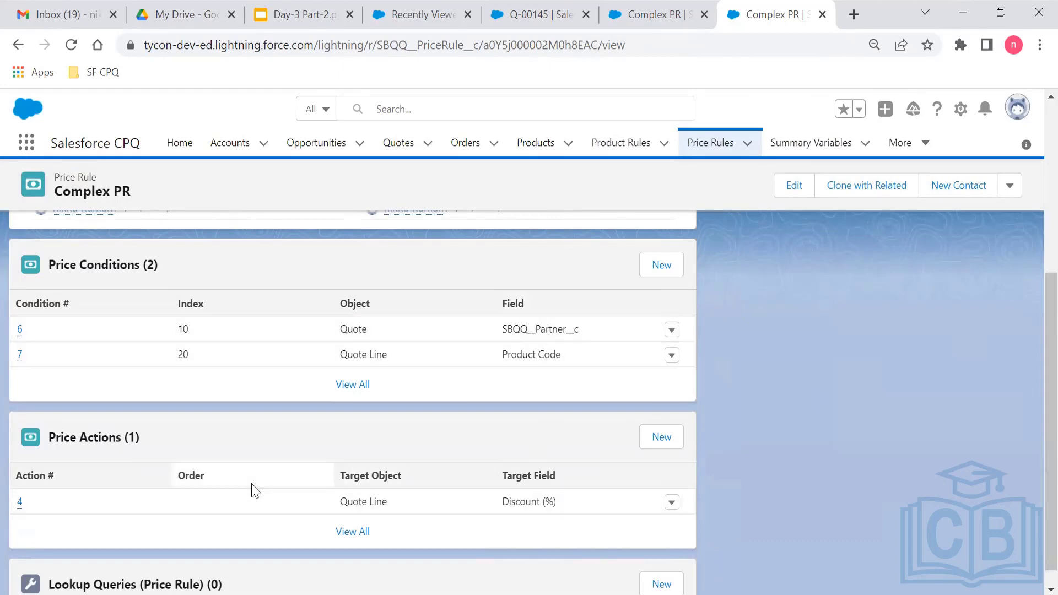
left_click(20, 504)
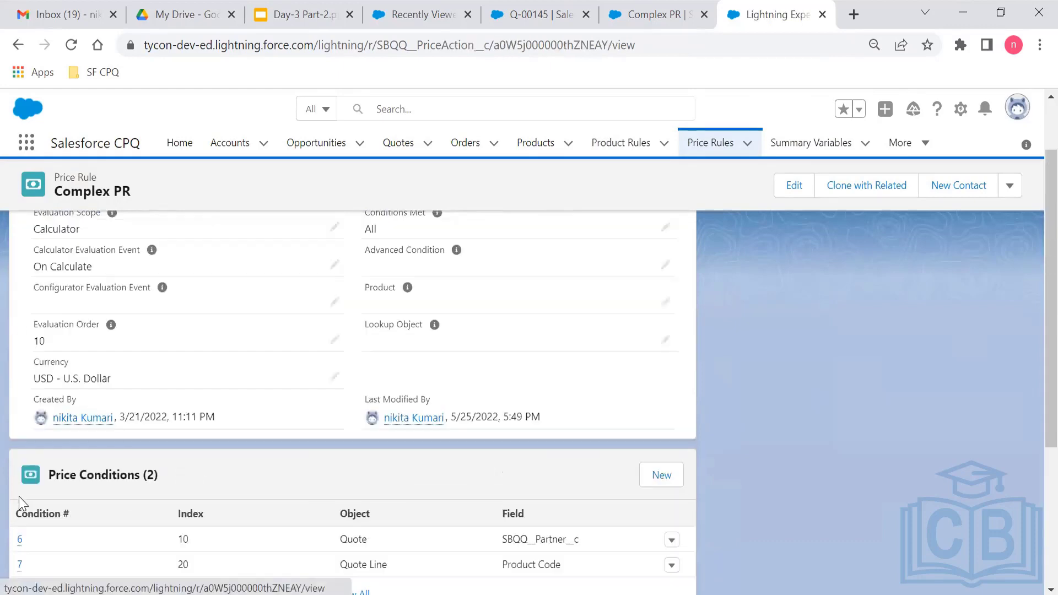
scroll(1032, 346, "down", 3)
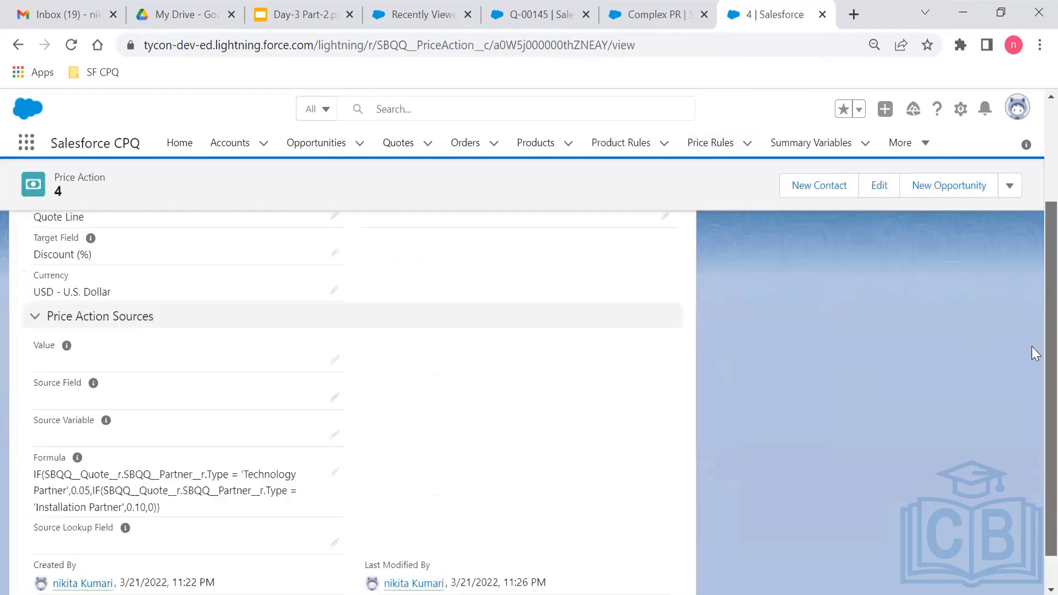
scroll(1032, 260, "up", 3)
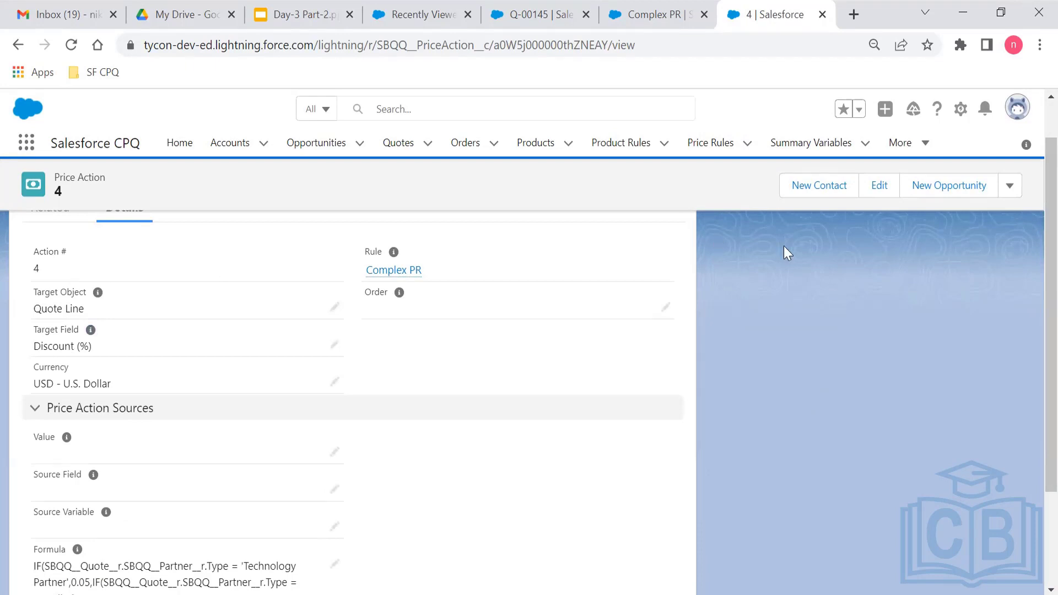
Start editing the price action and enlarge its Formula box to show the whole expression.
left_click(885, 190)
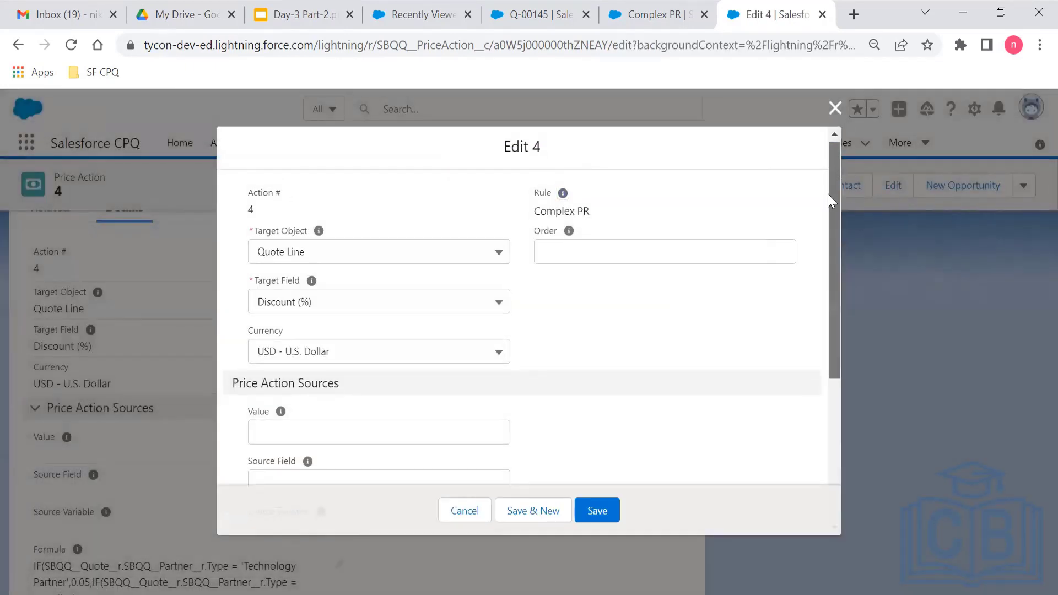
scroll(830, 200, "down", 1)
left_click(276, 389)
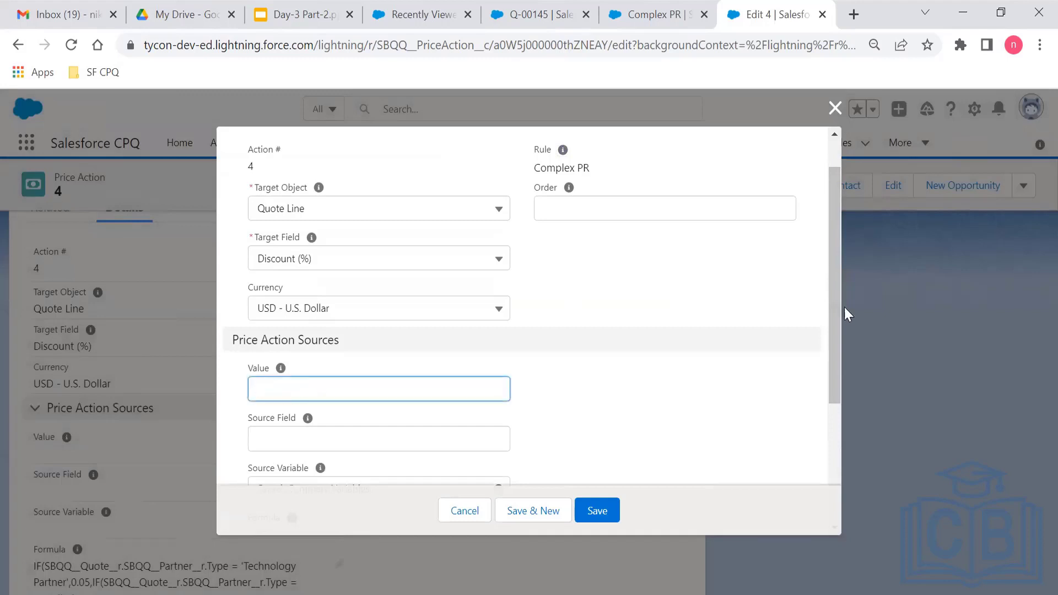
left_click_drag(836, 310, 812, 425)
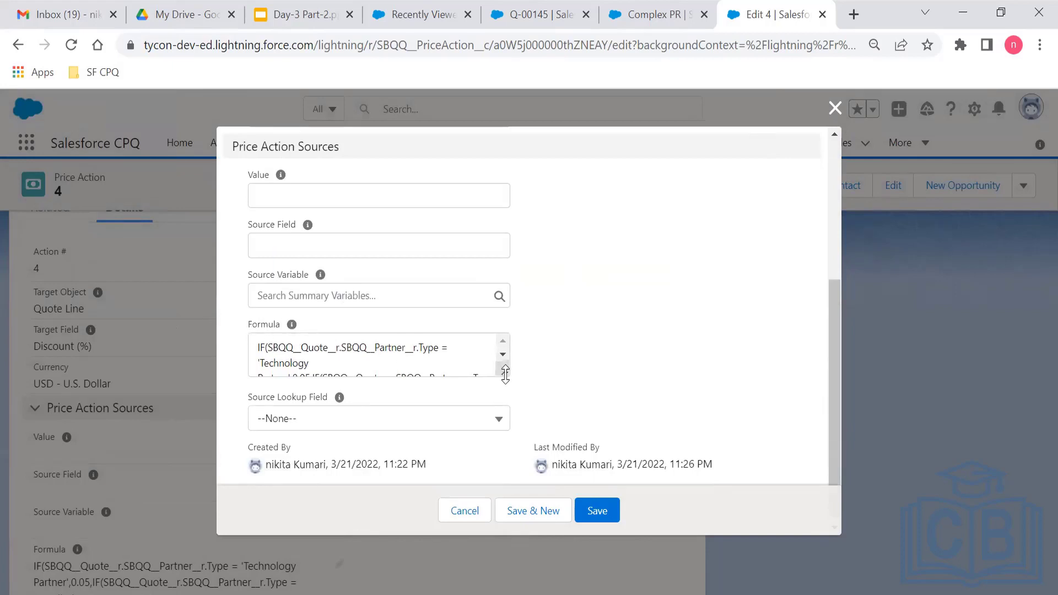
left_click_drag(501, 371, 539, 470)
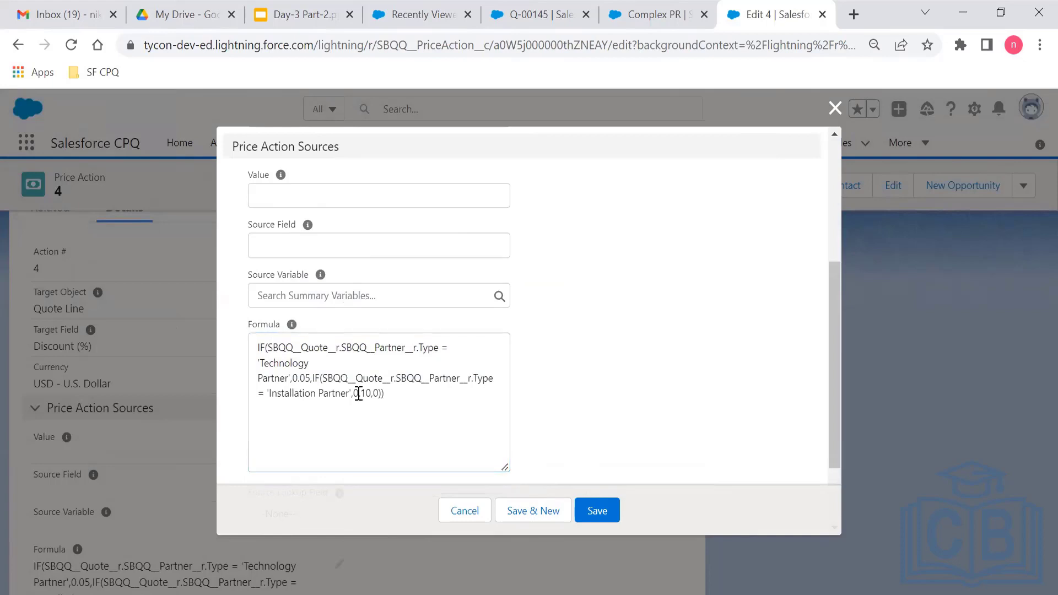
Examine the partner types and discount values in the price action's formula, and close the edit form without saving.
double_click(385, 346)
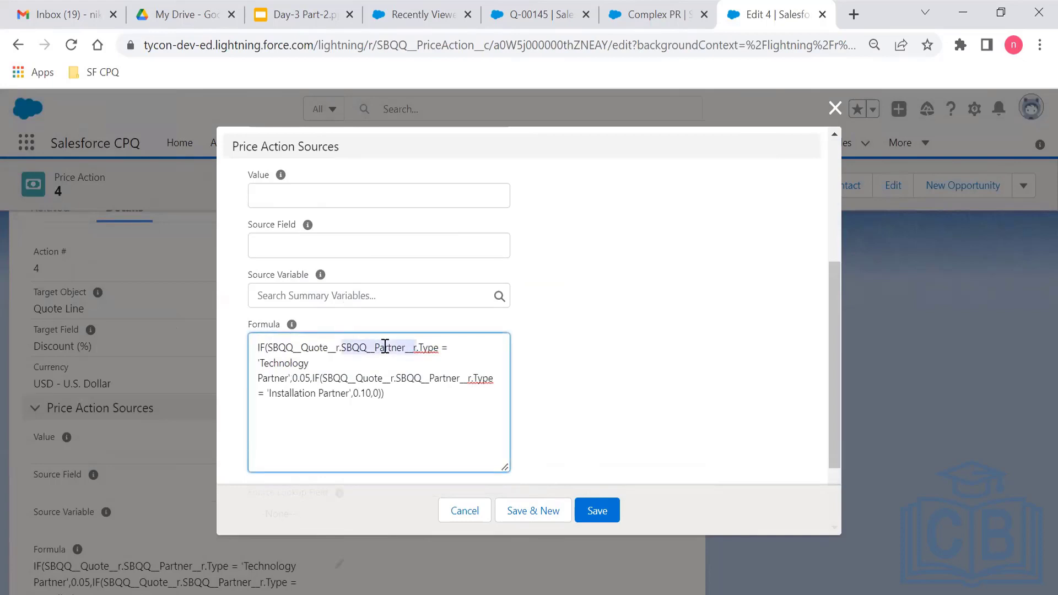
double_click(283, 362)
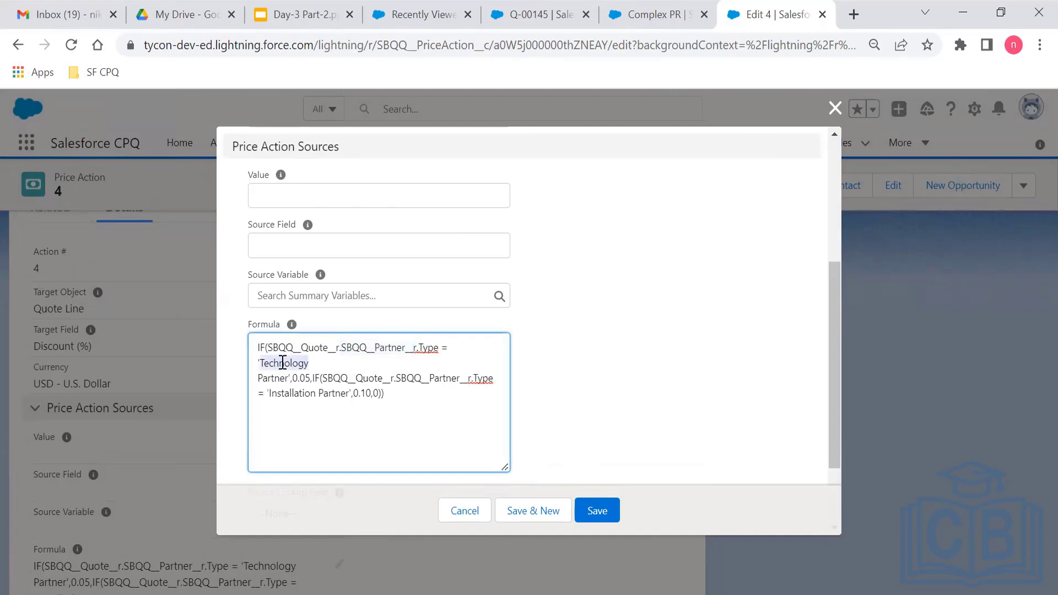
left_click(279, 377)
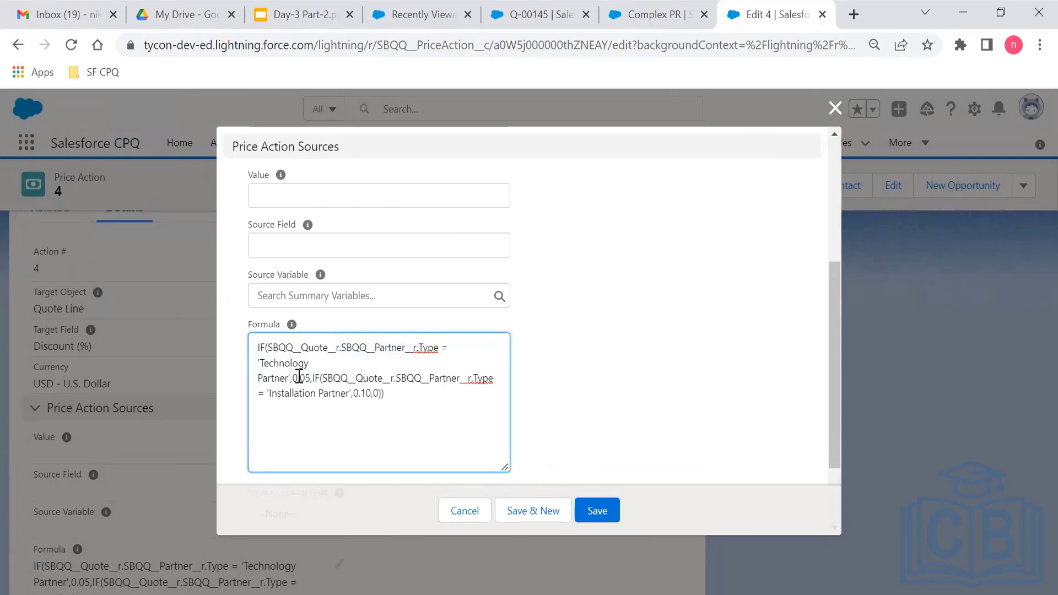
double_click(298, 377)
left_click(317, 388)
left_click(835, 109)
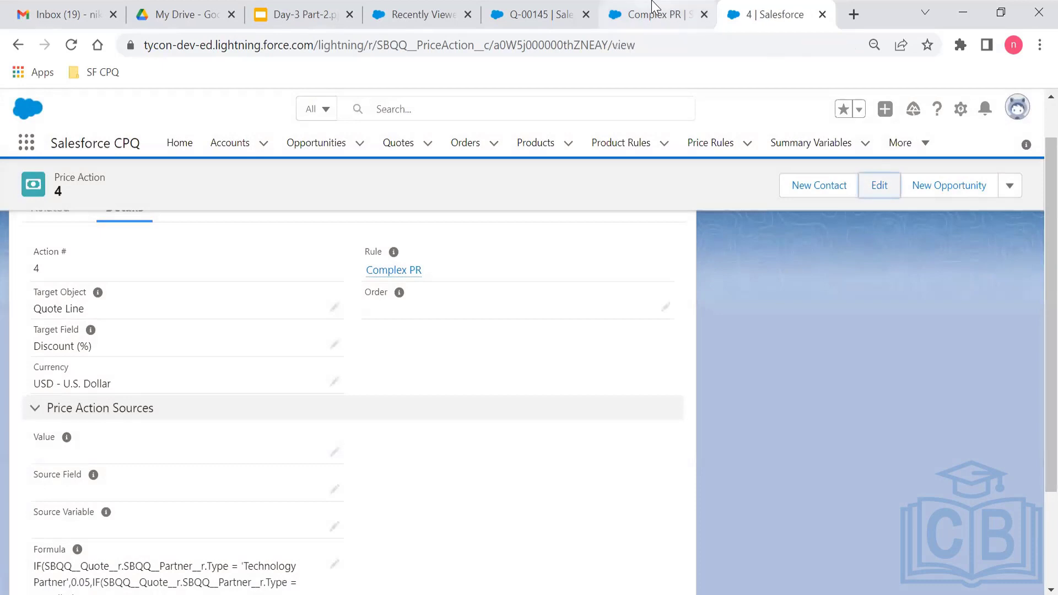
Return to quote Q-00145, set its Partner to the "technology partner" account, and save the record.
left_click(654, 14)
left_click(561, 6)
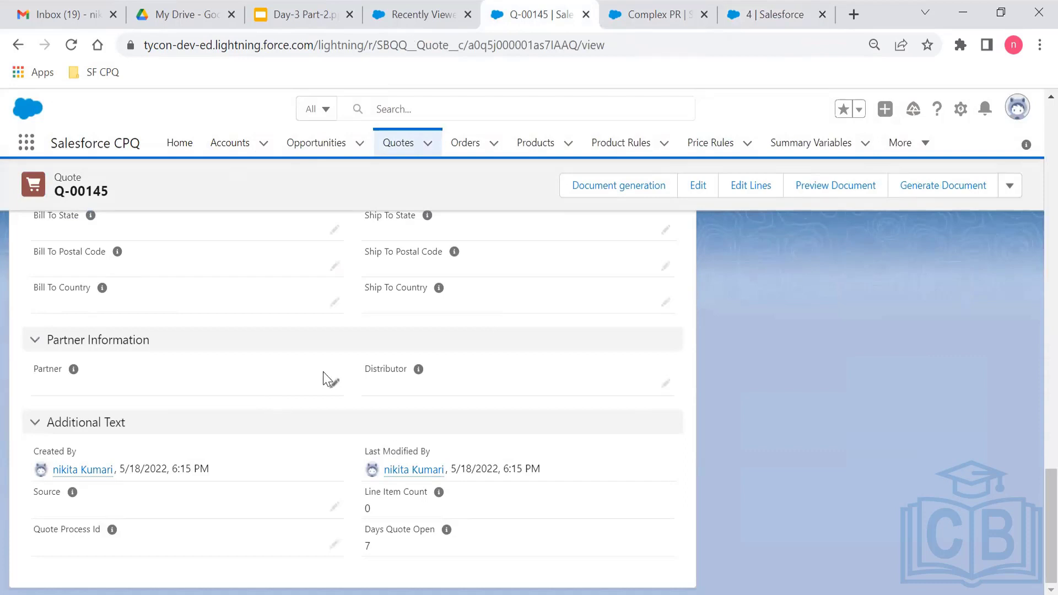
left_click(335, 384)
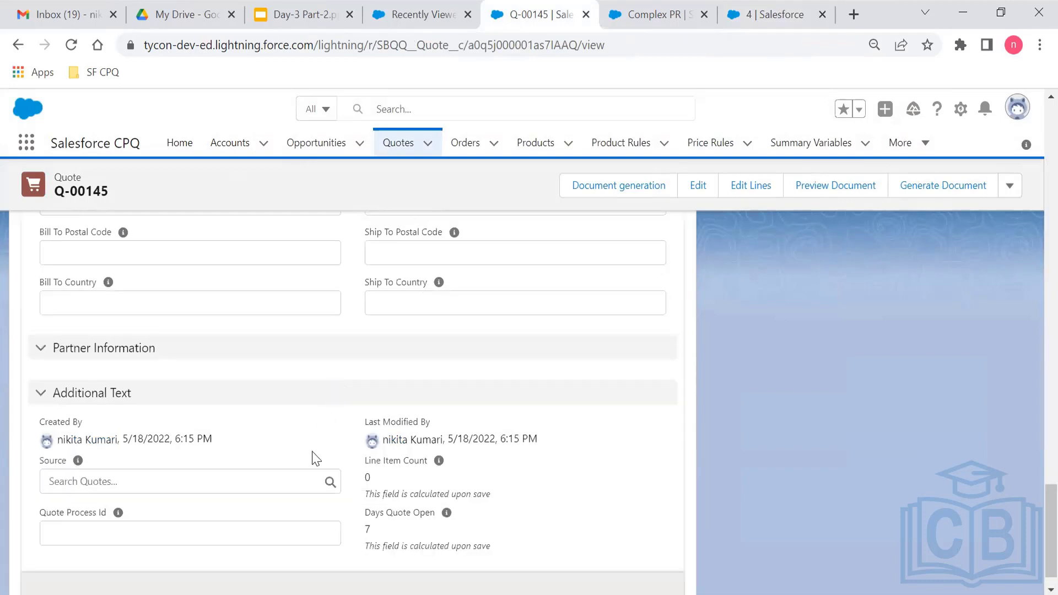
left_click(287, 385)
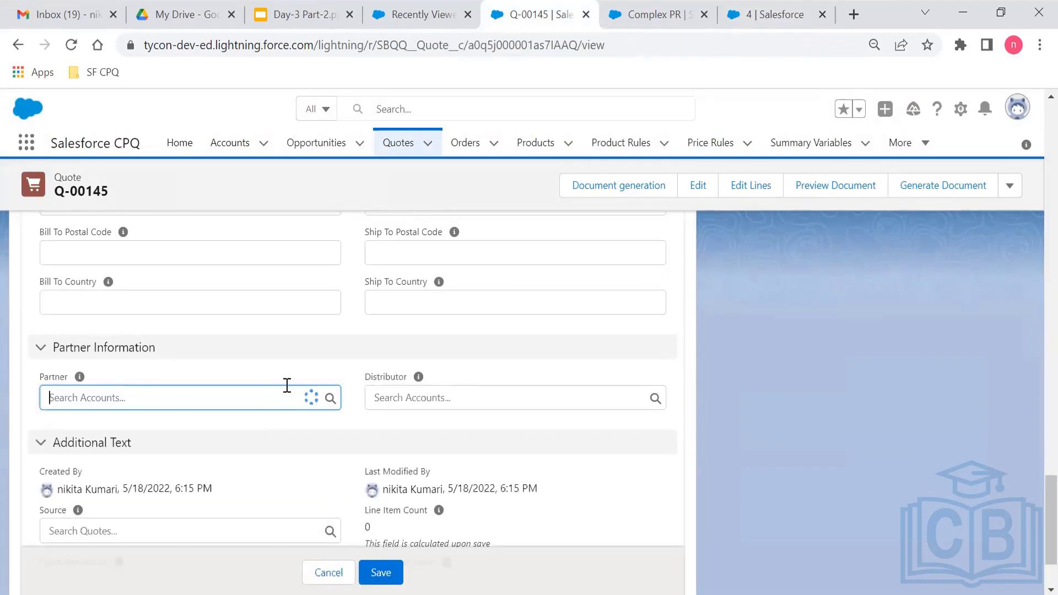
type("te")
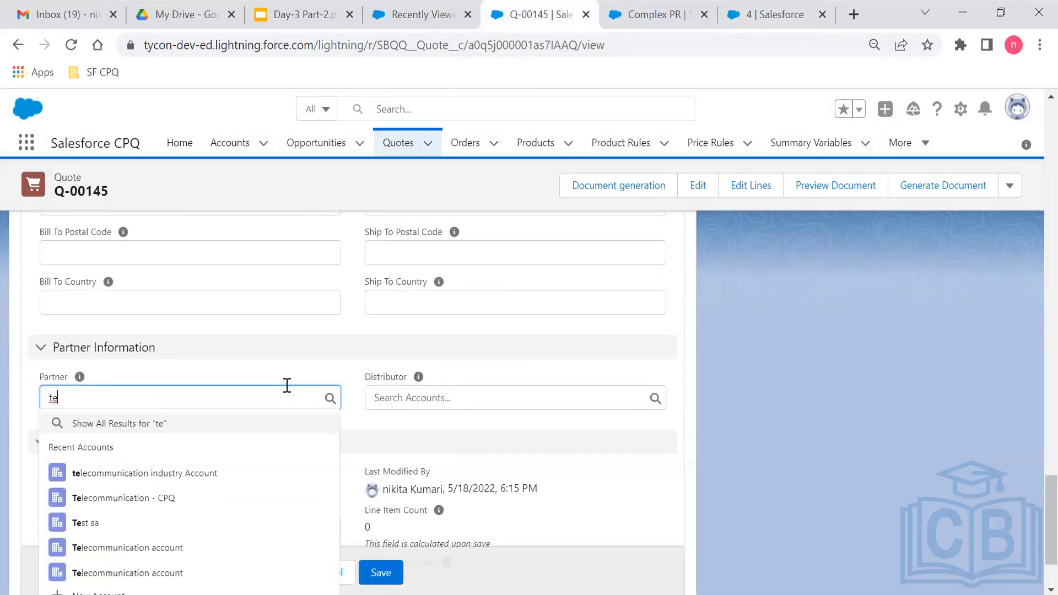
type("ch")
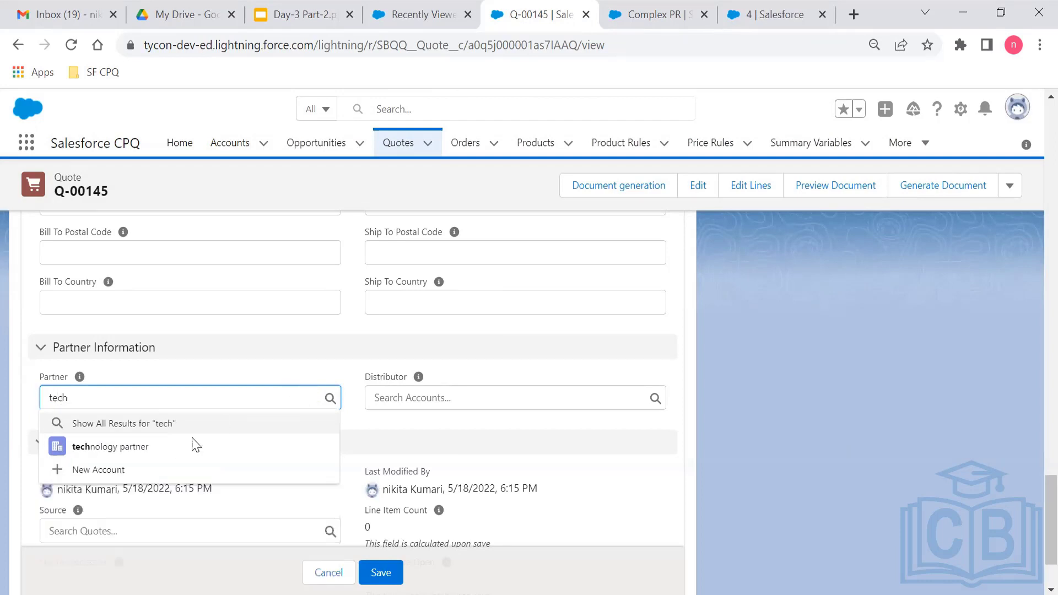
left_click(180, 450)
left_click(381, 573)
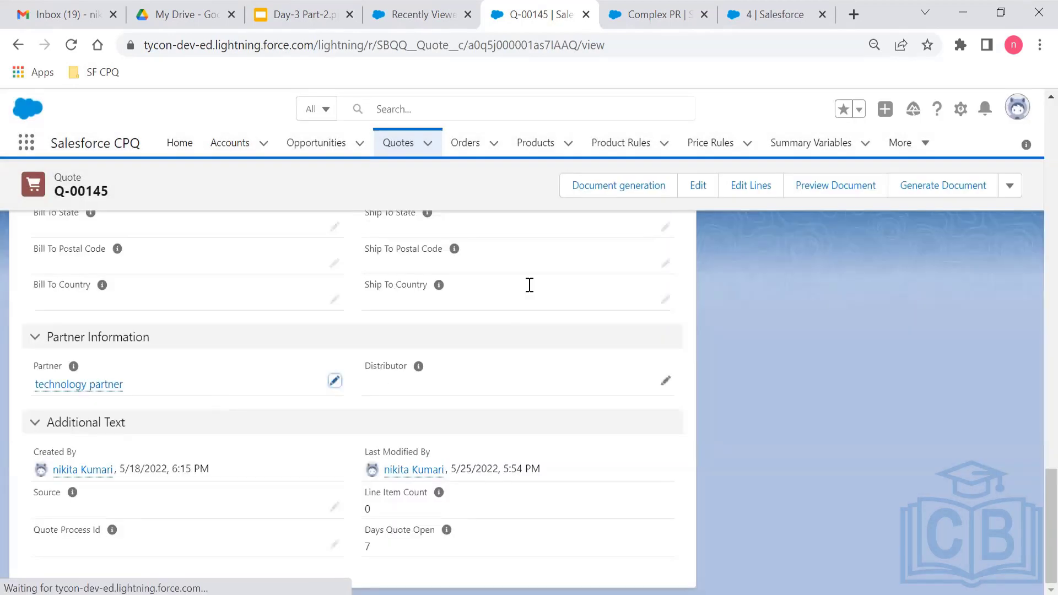
Search for "series7", add Apple Watch series 7 to the quote lines, check its additional discount, and leave the line editor without saving.
left_click(747, 184)
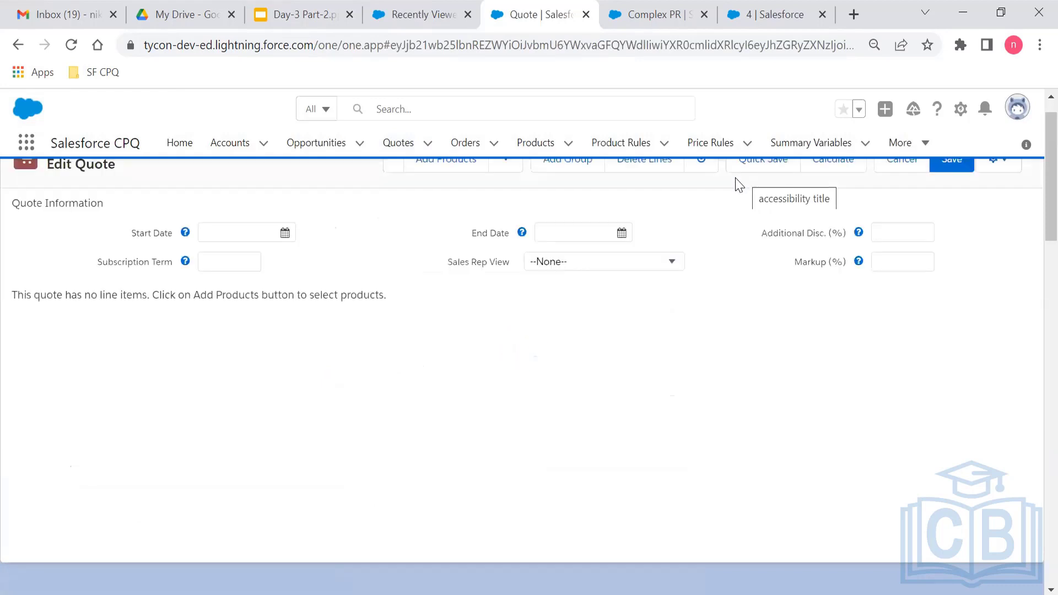
left_click(459, 167)
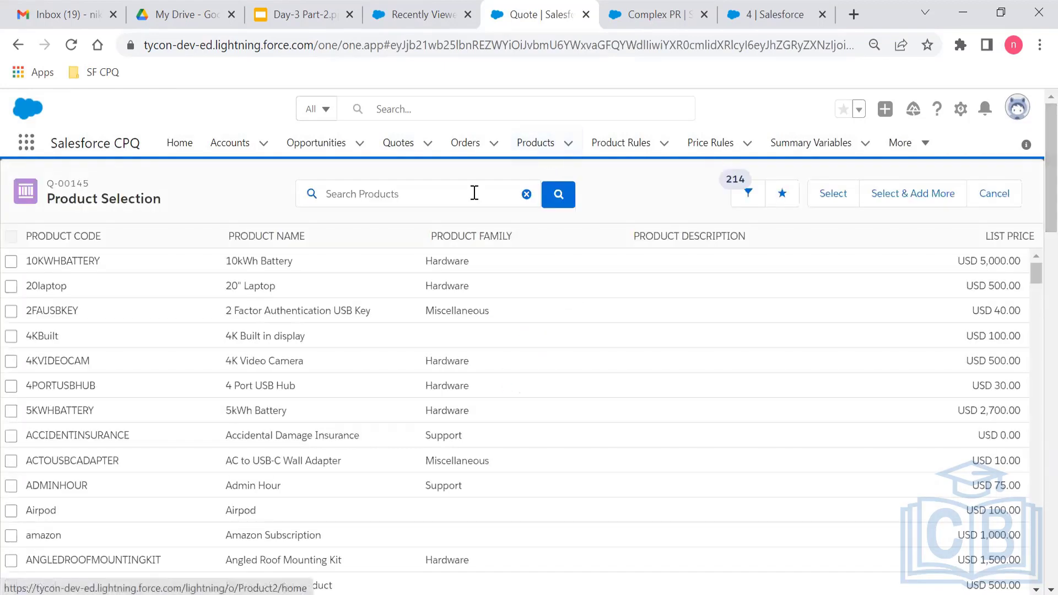
left_click(475, 193)
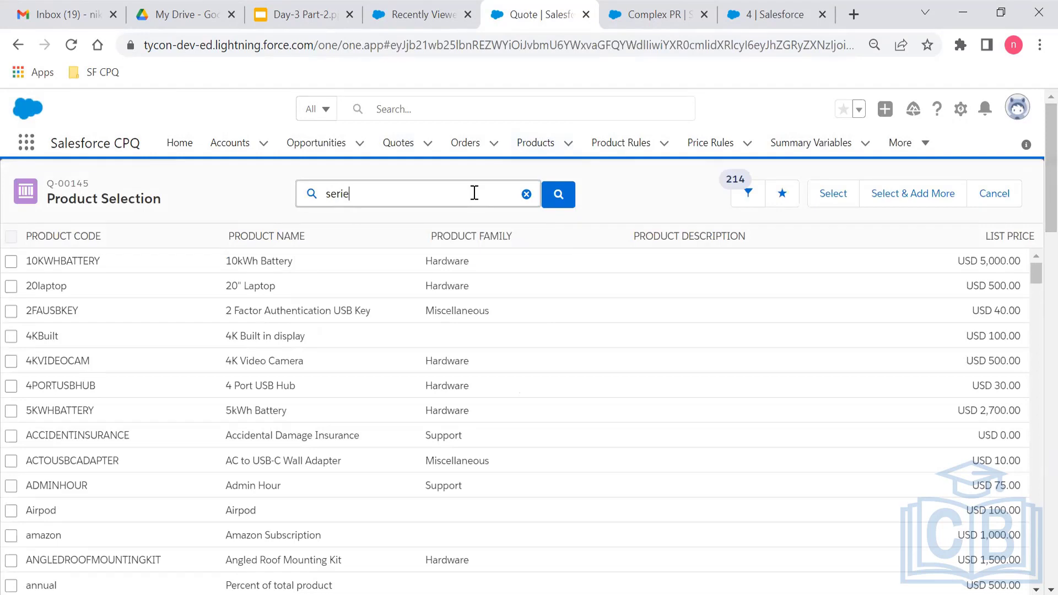
key("Return")
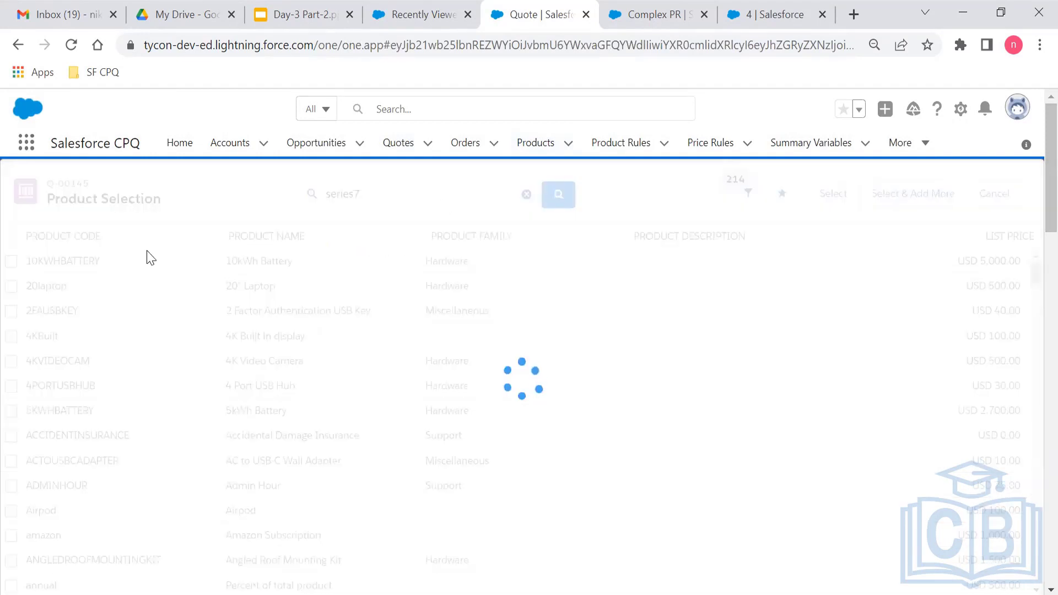
left_click(11, 262)
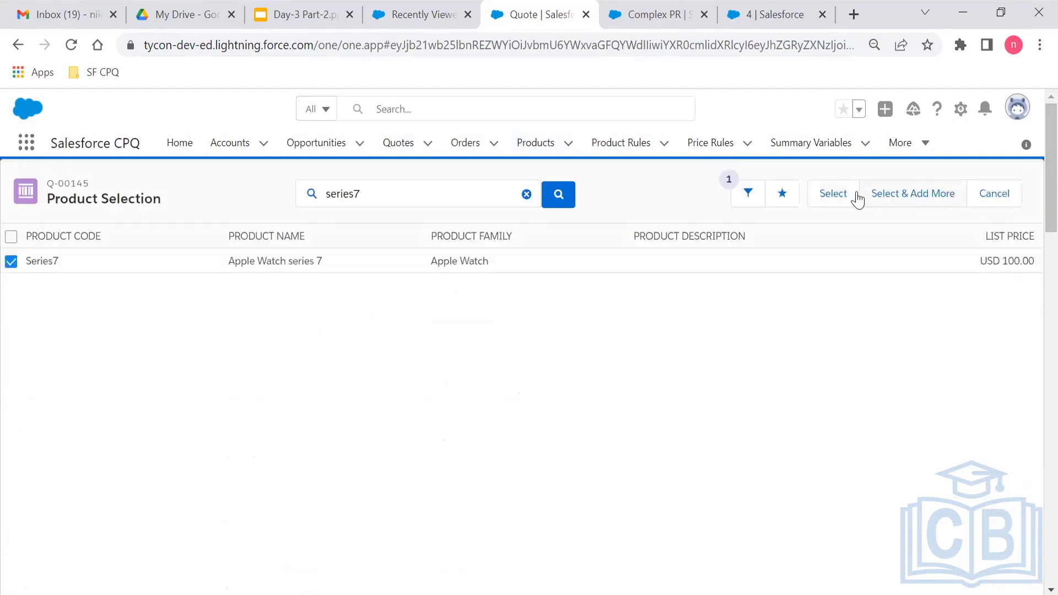
left_click(833, 194)
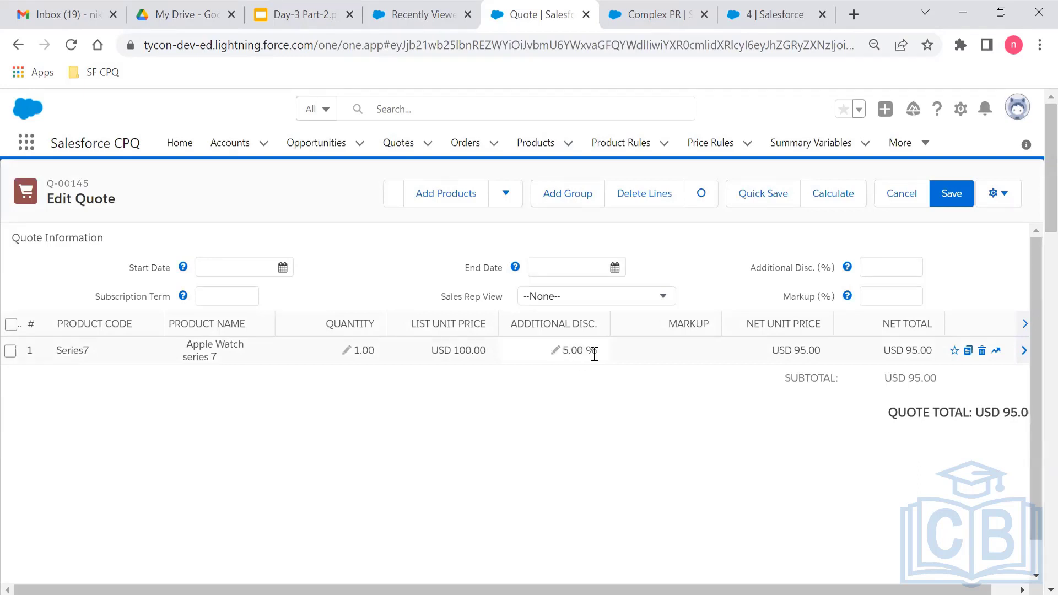
left_click(913, 198)
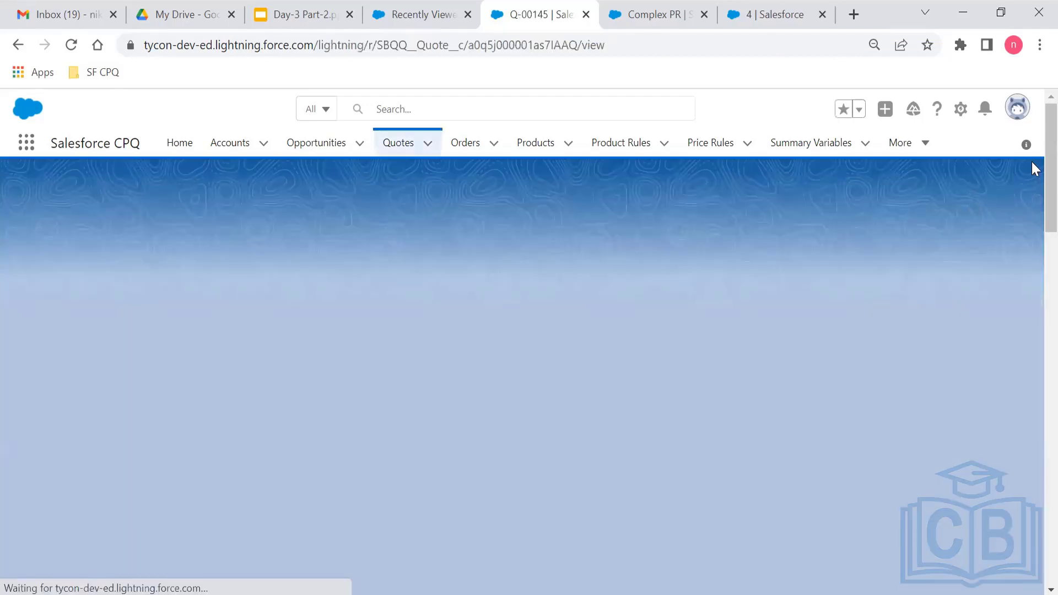
Clear the Partner field in the quote's Partner Information section and save the record.
left_click_drag(1047, 160, 1032, 484)
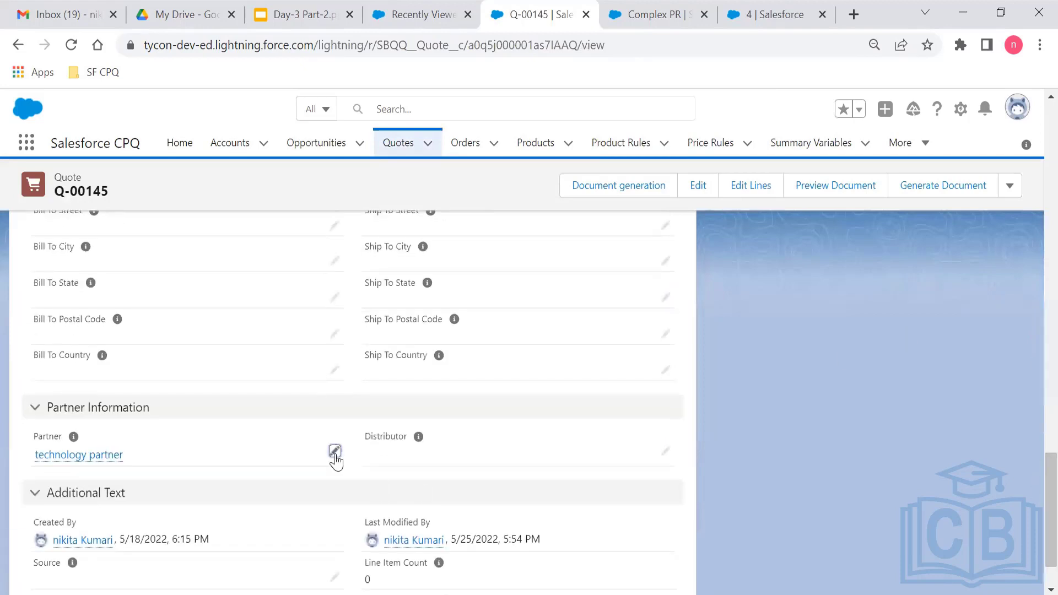
left_click(335, 452)
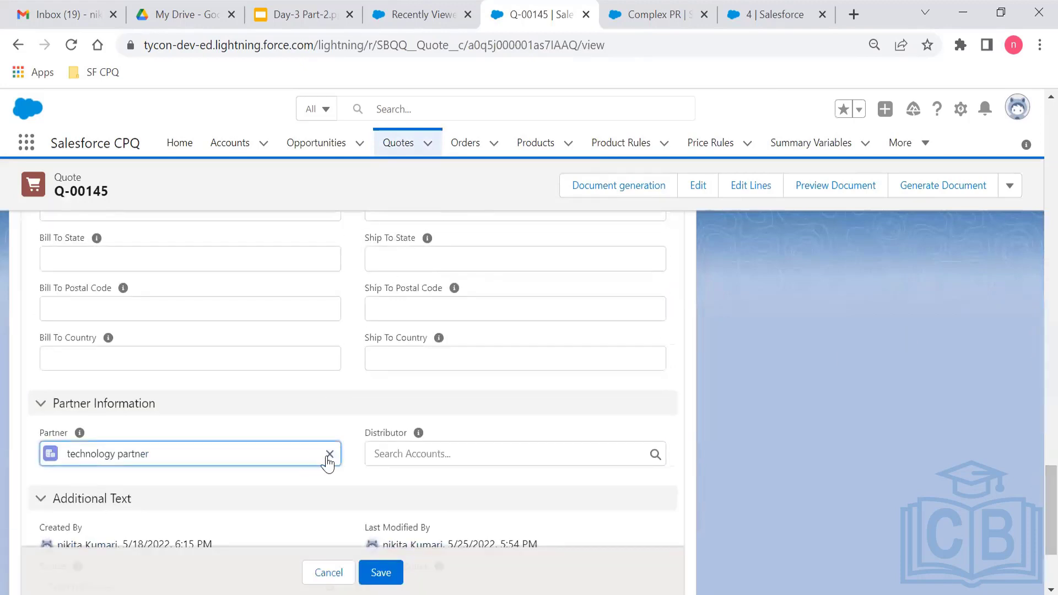
left_click(328, 457)
left_click(380, 573)
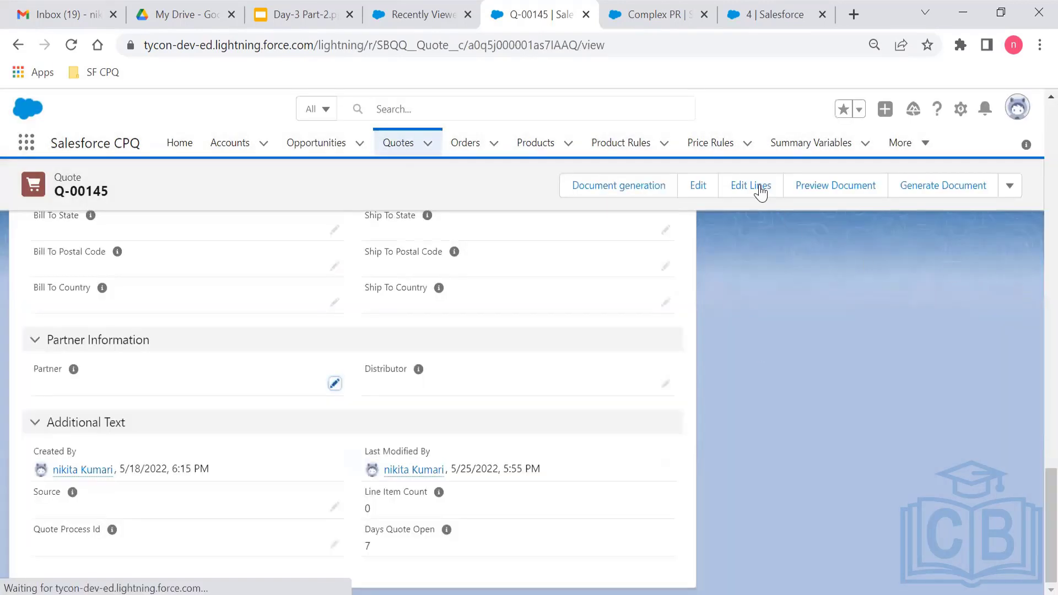
With no partner set, search for "series", add Series7 to the quote lines, check its additional discount, and cancel the line edits.
left_click(760, 190)
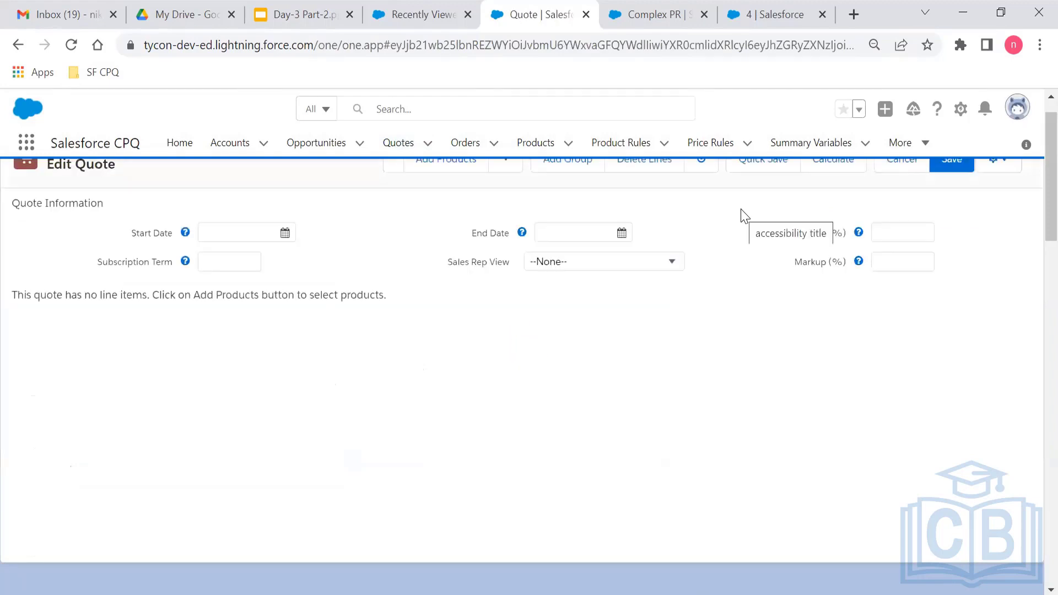
left_click(452, 175)
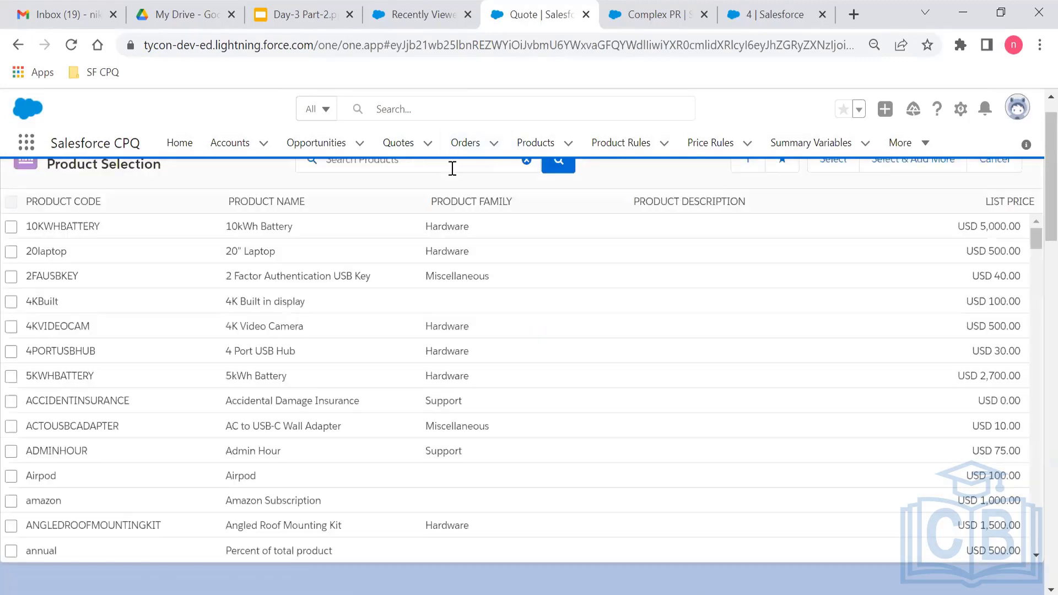
left_click(452, 168)
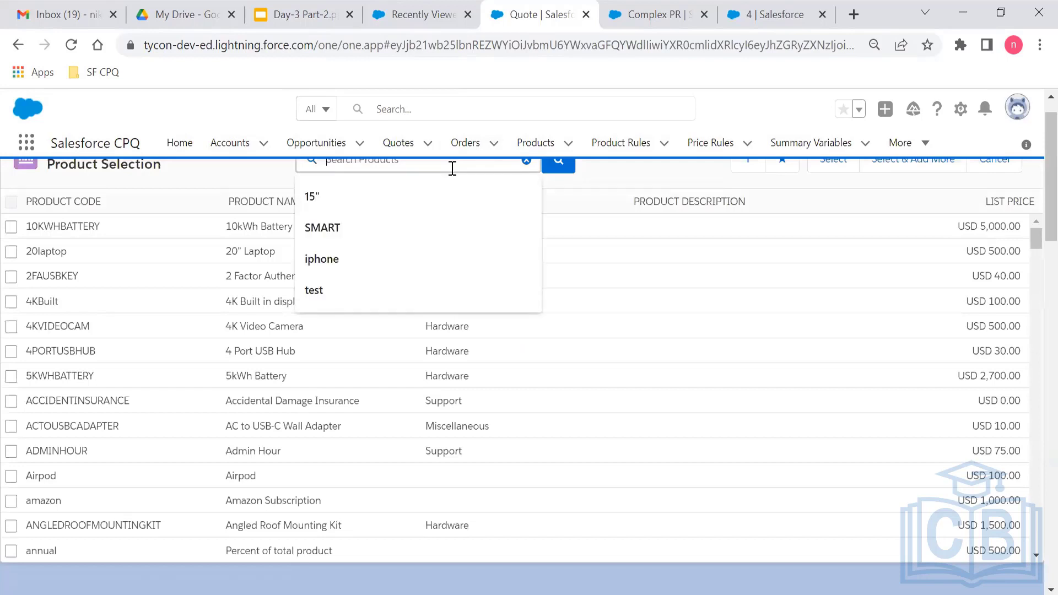
type("p")
key("BackSpace")
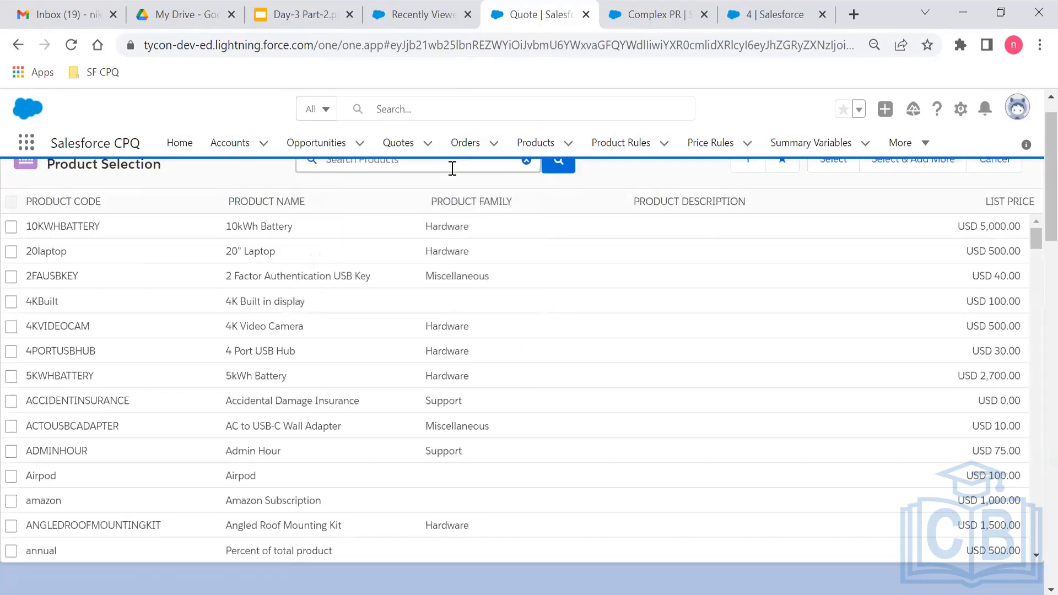
type("series")
key("Return")
left_click_drag(1050, 202, 1033, 173)
left_click(11, 287)
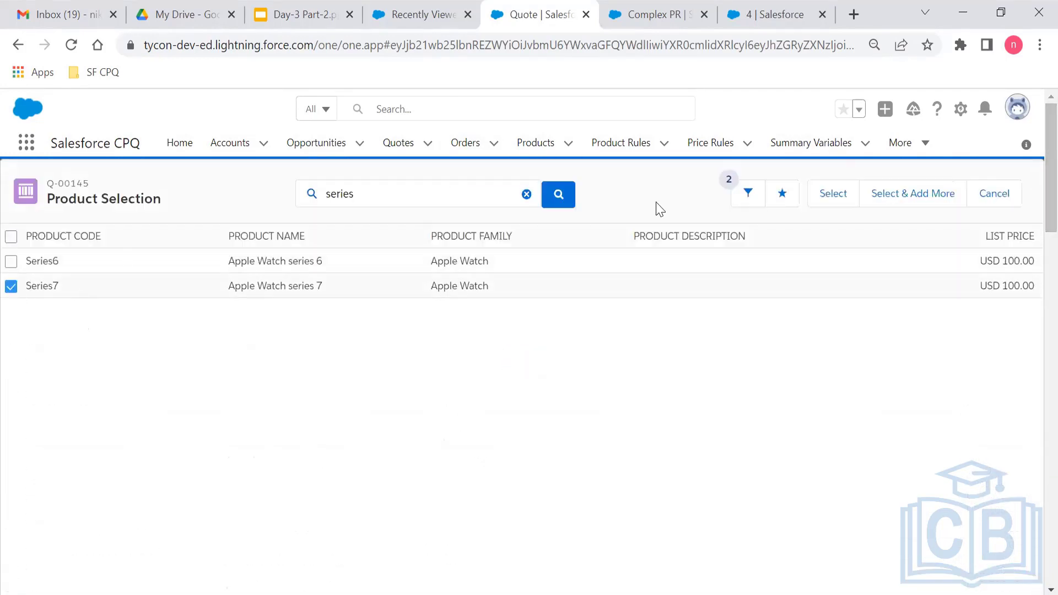
left_click(833, 196)
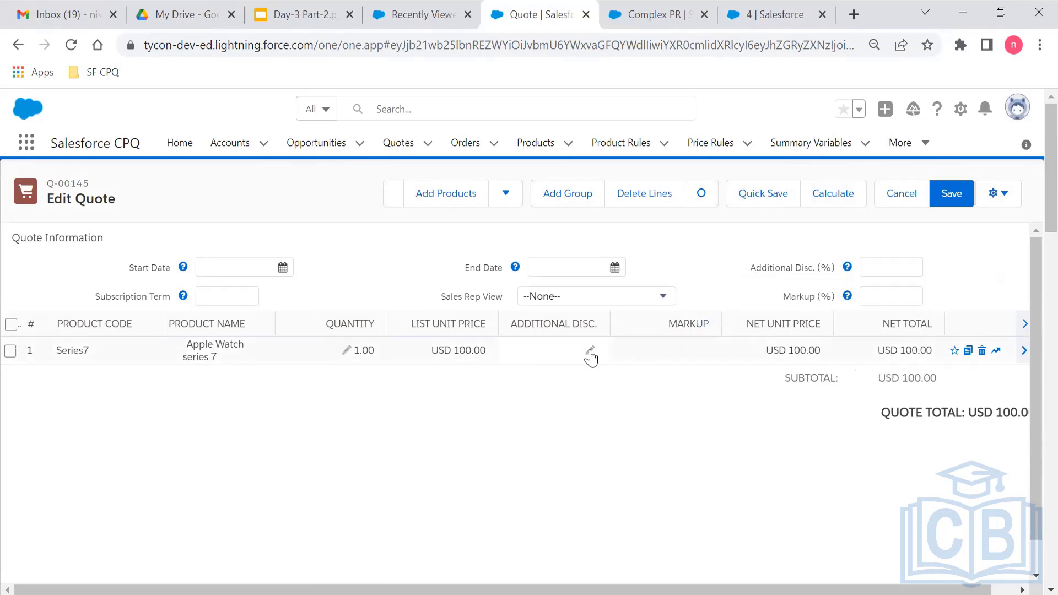
left_click(902, 194)
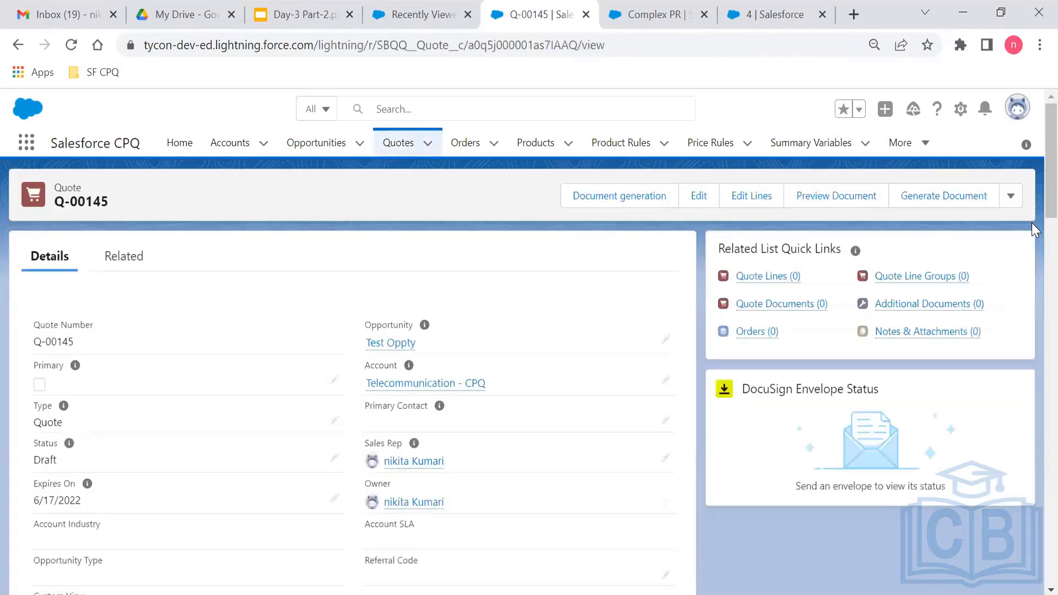
Return to the "Complex PR" rule's price action and review the partner types and discounts in its formula.
scroll(1032, 386, "down", 10)
scroll(1032, 419, "down", 8)
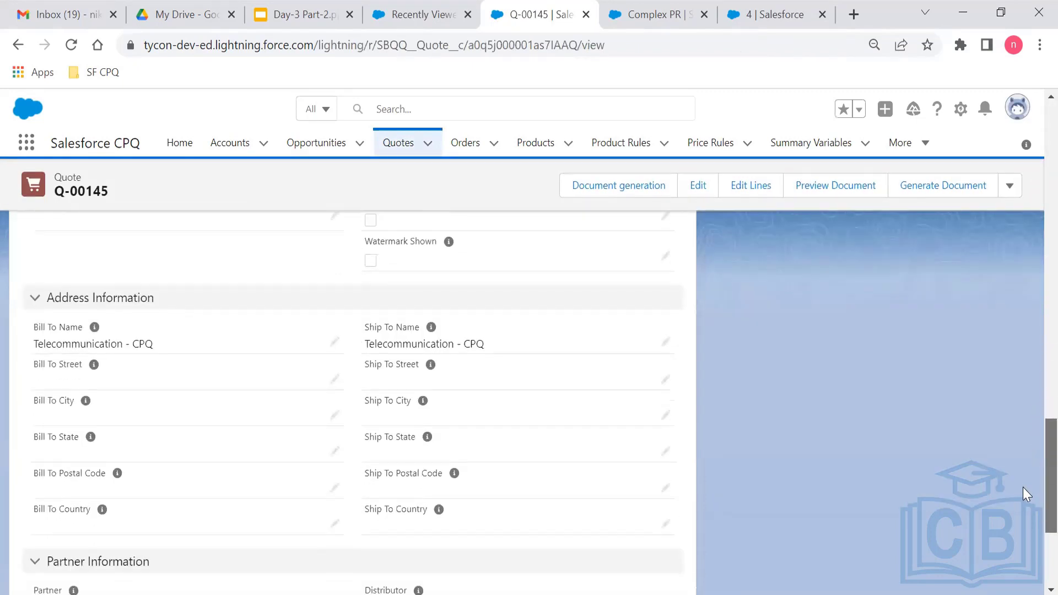
left_click(710, 11)
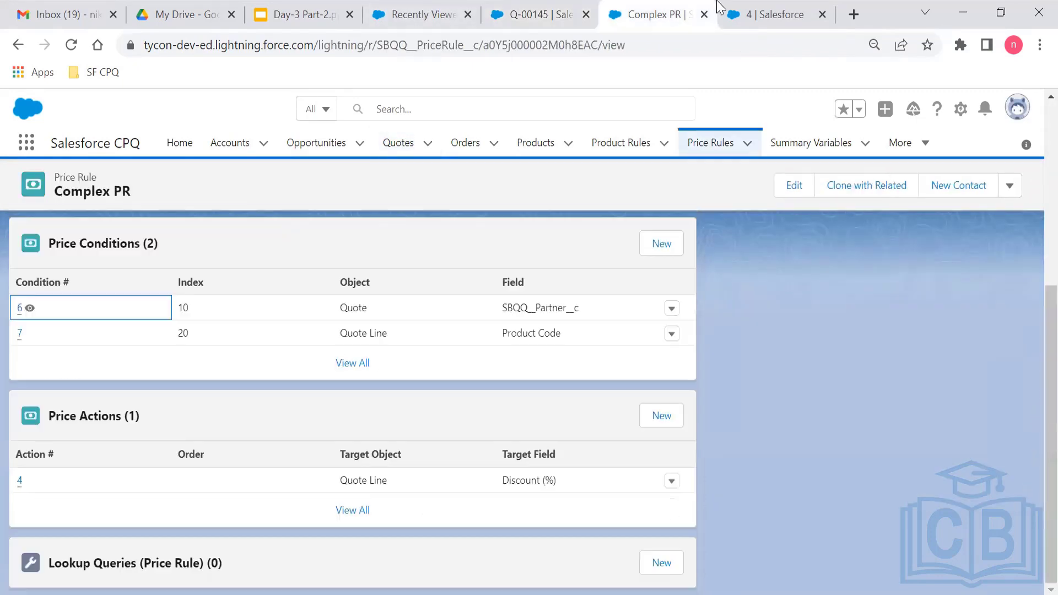
left_click(756, 9)
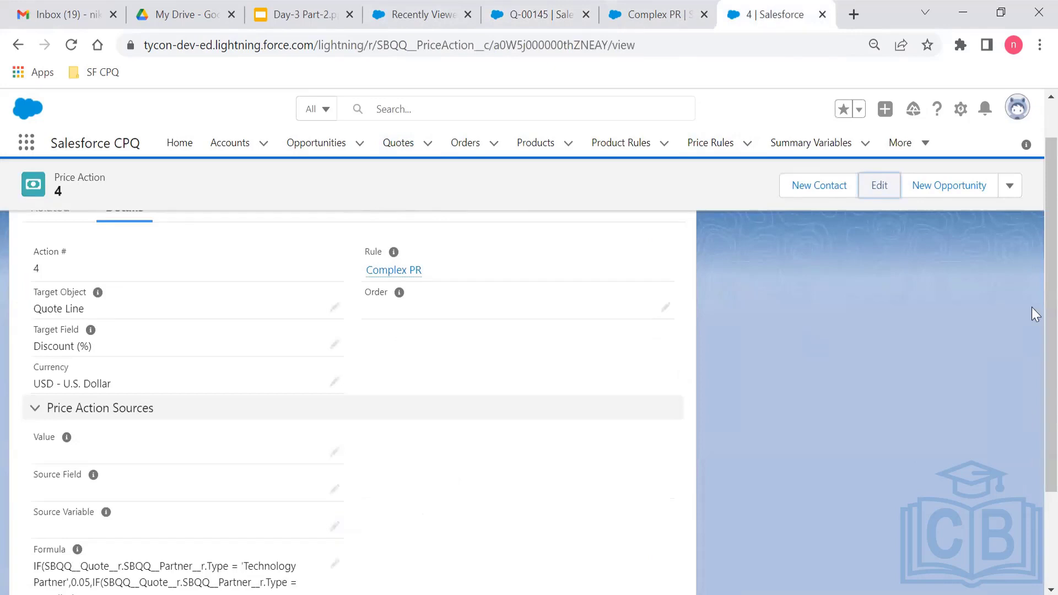
scroll(1035, 398, "down", 3)
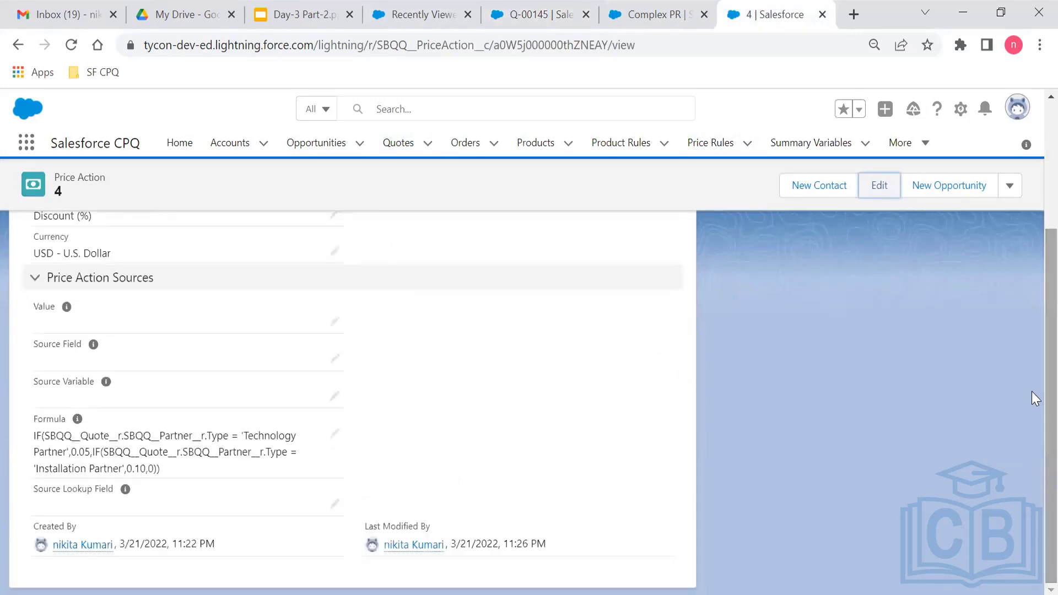
Go back to quote Q-00145, set its Partner to the "installation partner" account, and save the record.
left_click(519, 8)
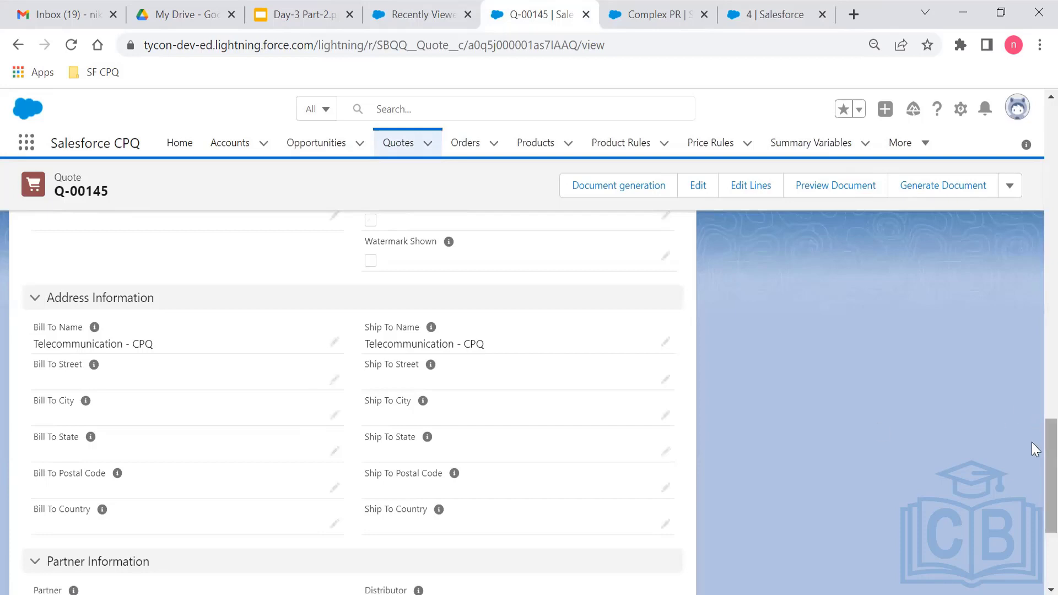
scroll(1033, 442, "down", 4)
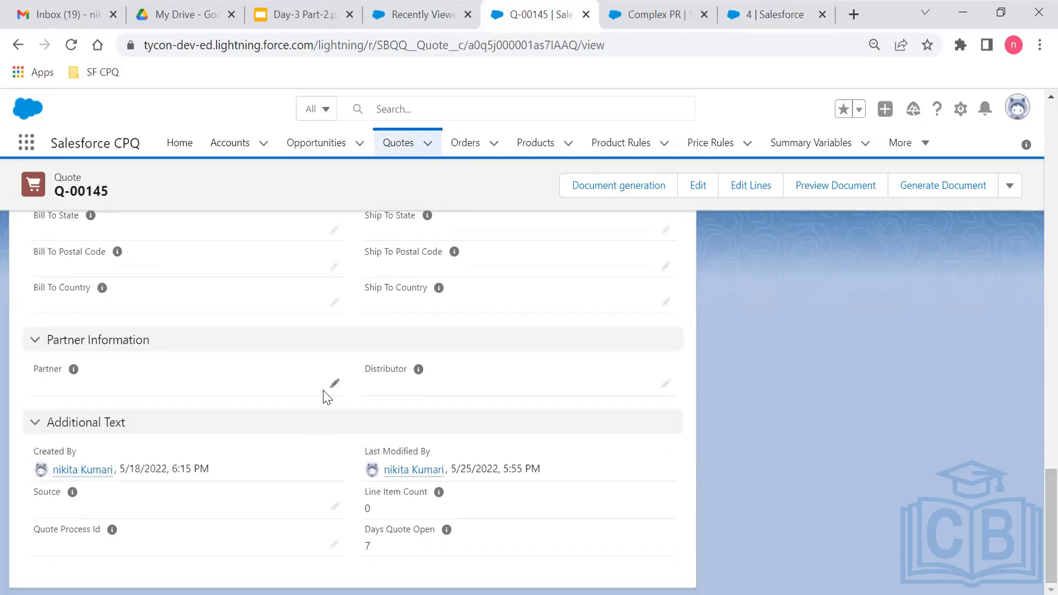
left_click(335, 385)
type("install")
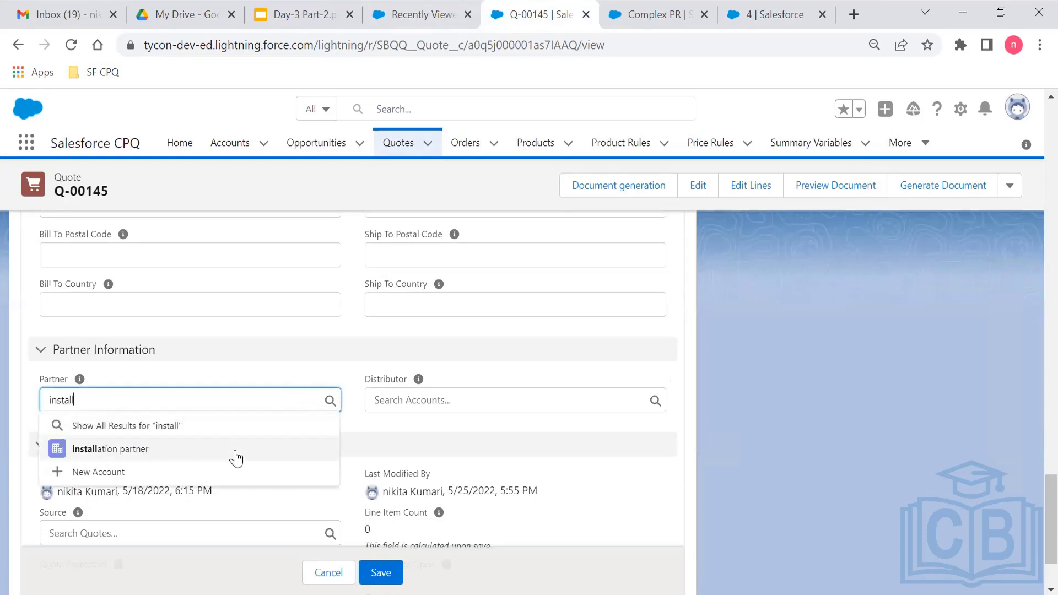
left_click(235, 453)
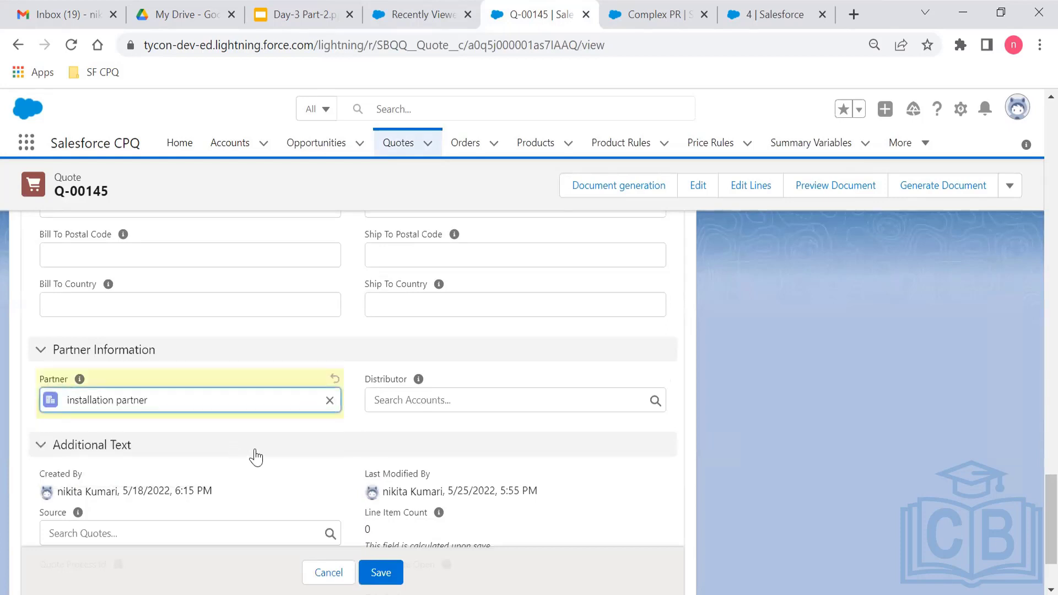
left_click(380, 573)
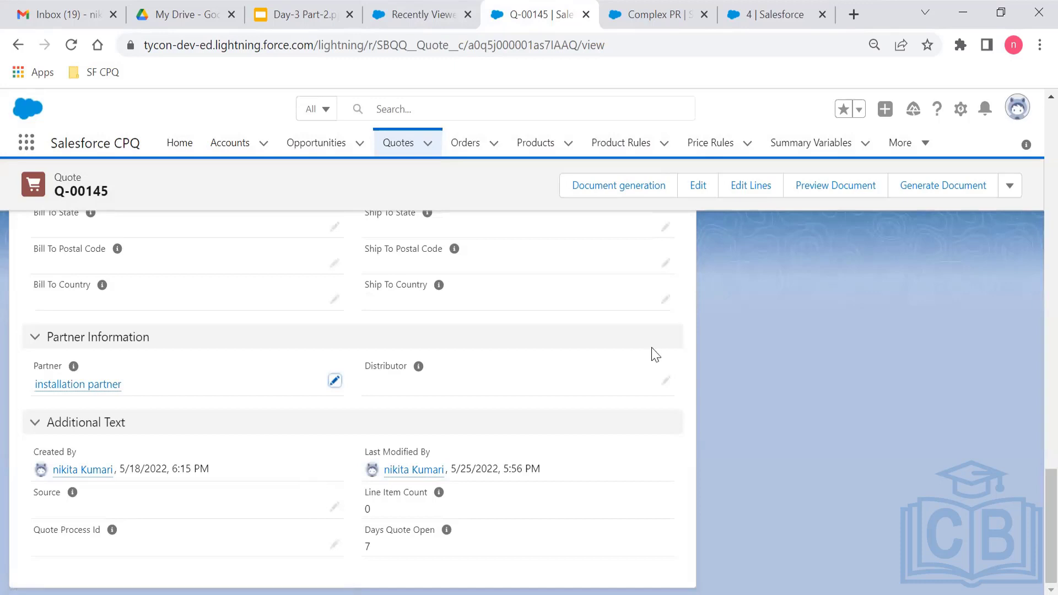
Edit the quote's lines with the installation partner set, search for "series7", and add Apple Watch series 7 to check its additional discount.
left_click(752, 192)
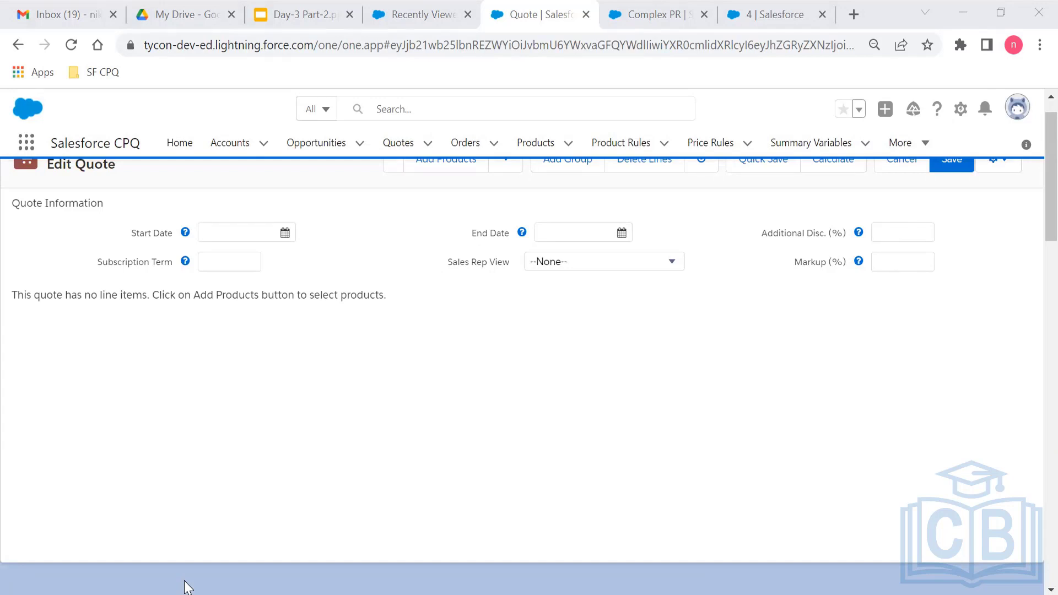
left_click(450, 168)
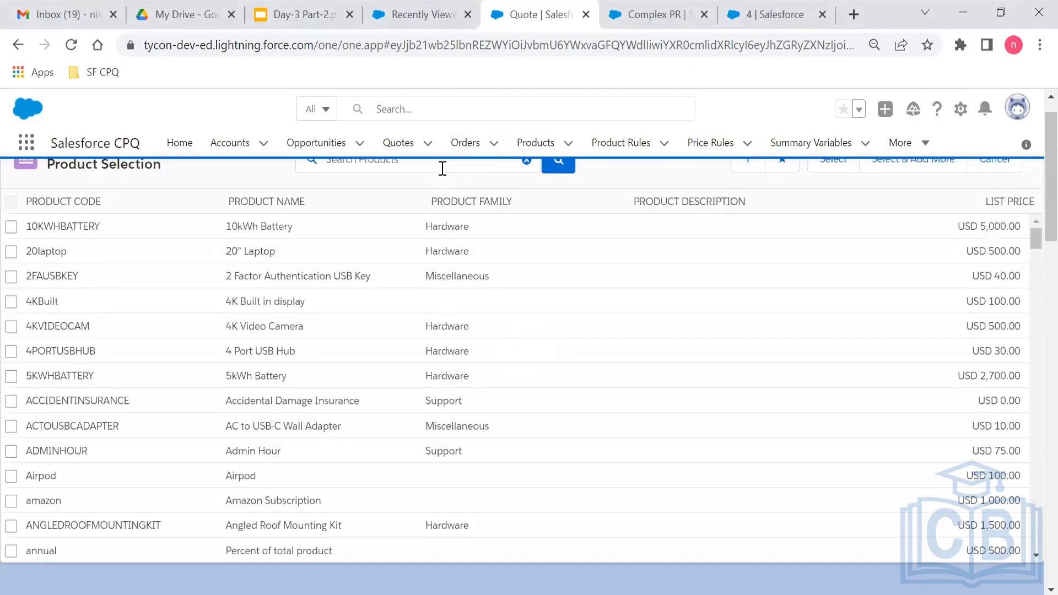
left_click(443, 168)
type("selie")
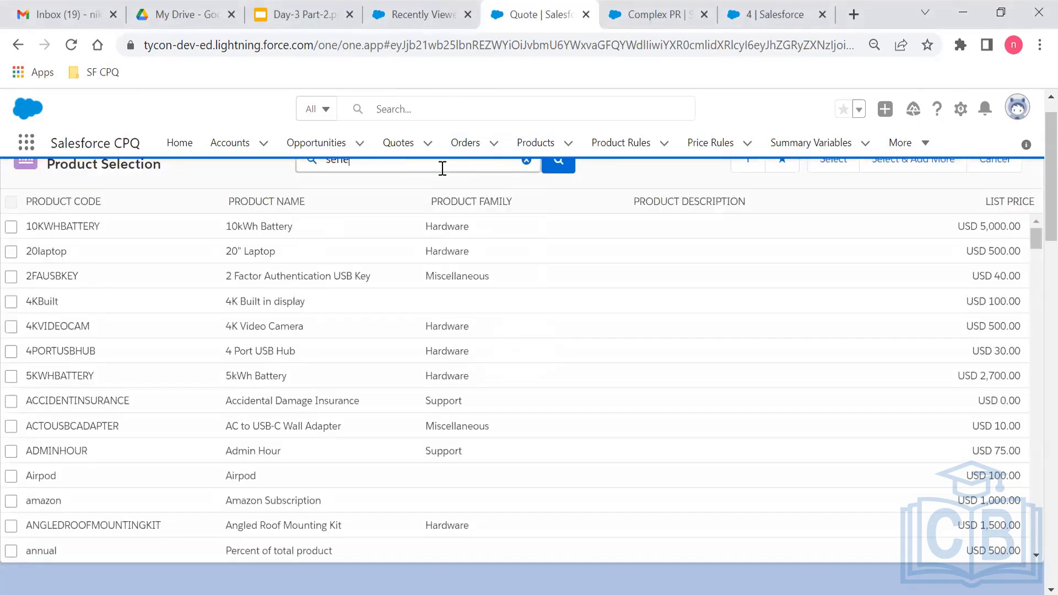
type("s7")
key("Return")
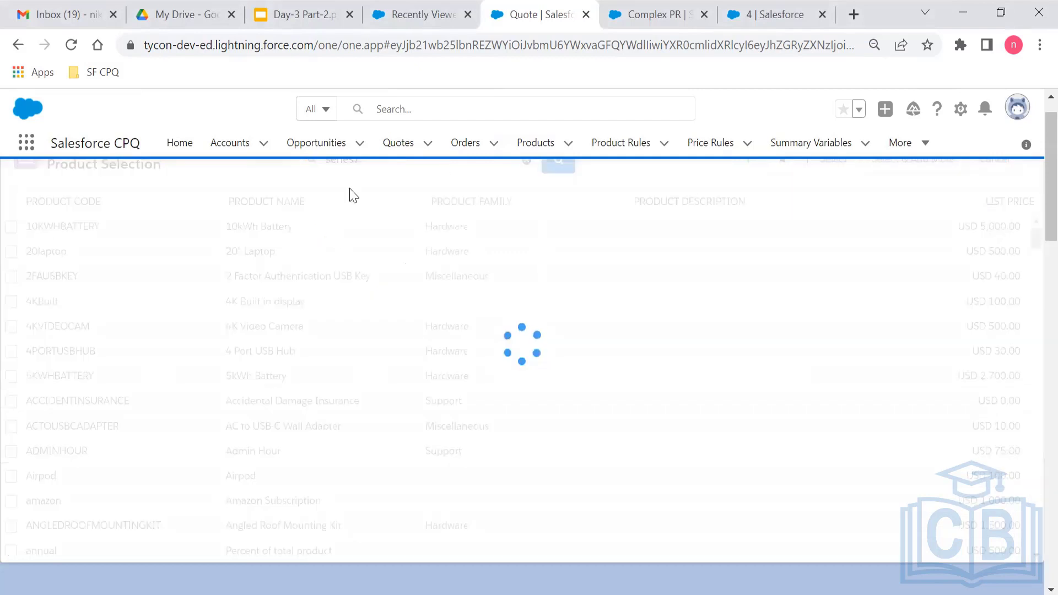
left_click(11, 227)
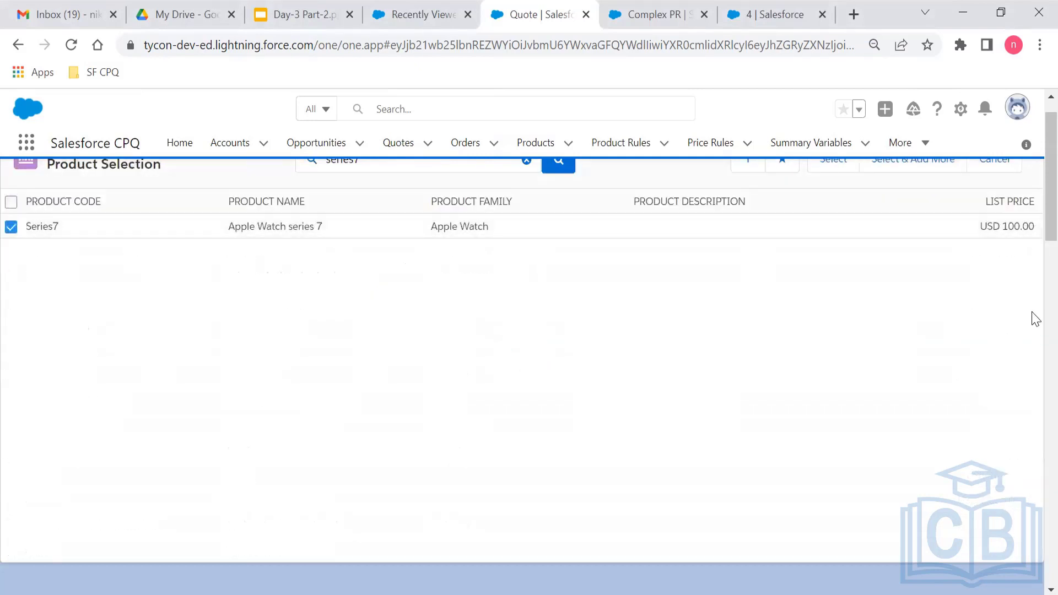
scroll(1036, 318, "up", 1)
left_click(861, 202)
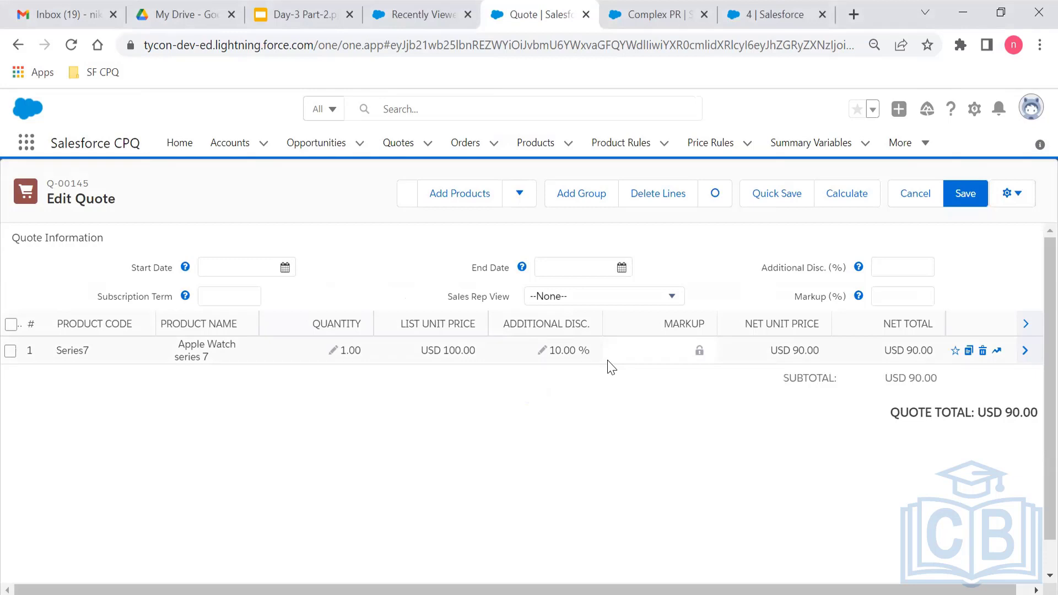
Review the "Complex PR" rule and its price action formula for the Installation Partner discount, and close both of their tabs.
left_click(432, 7)
left_click(528, 8)
left_click(603, 8)
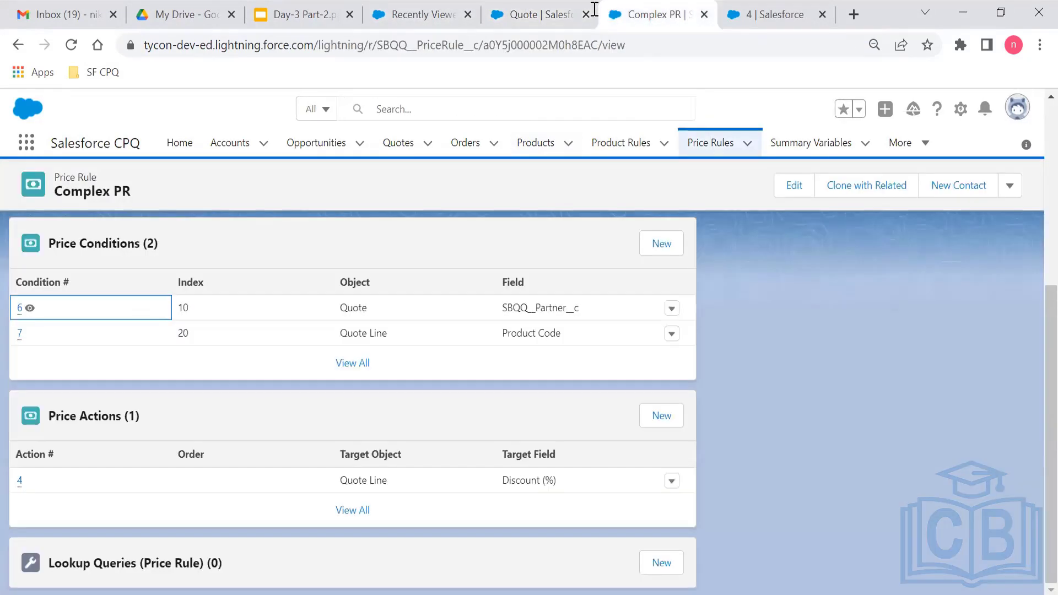
left_click(731, 8)
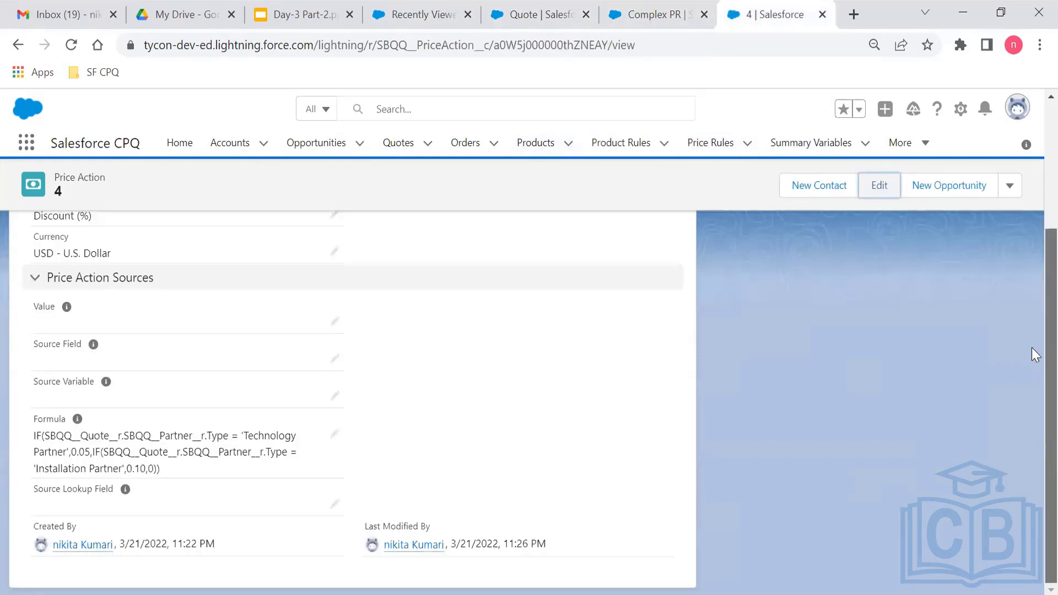
scroll(1033, 352, "up", 1)
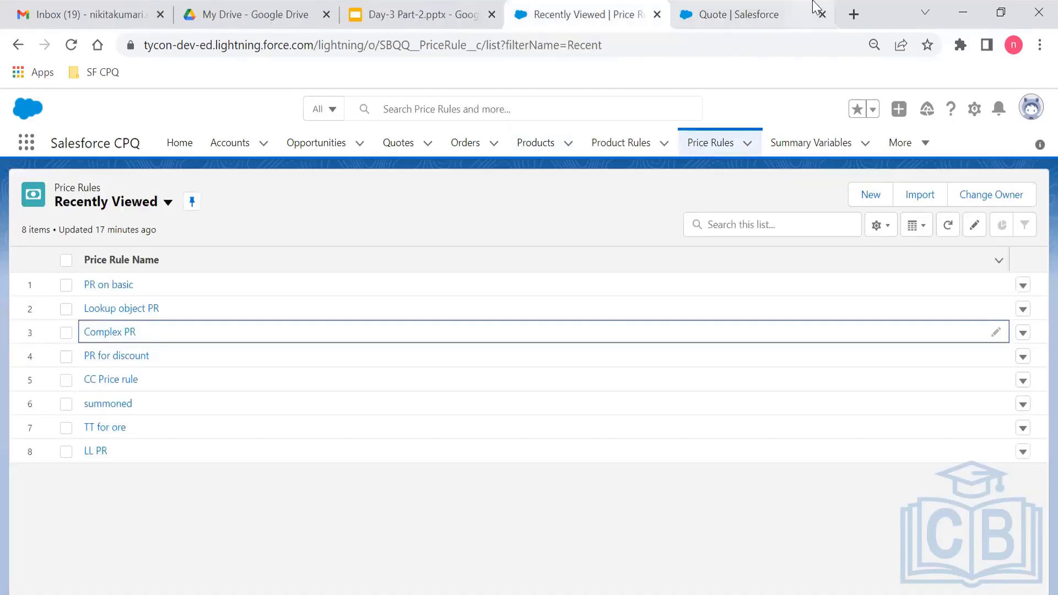
left_click(814, 7)
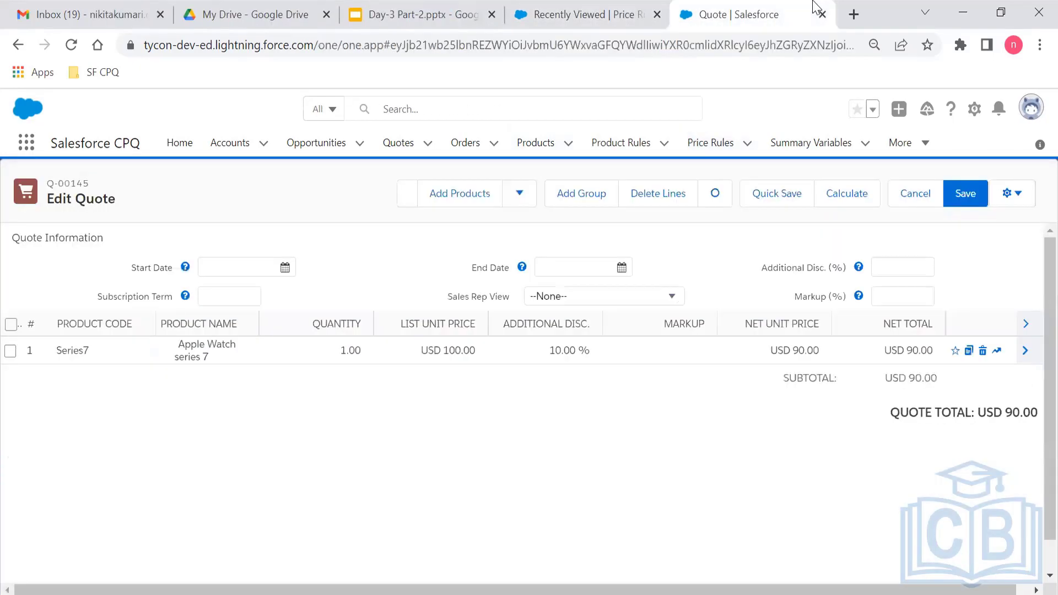
Switch to the Day-3 Part-2 presentation in Google Slides and review how lookup queries relate to price rules on the "Price Rules" slide.
left_click(625, 8)
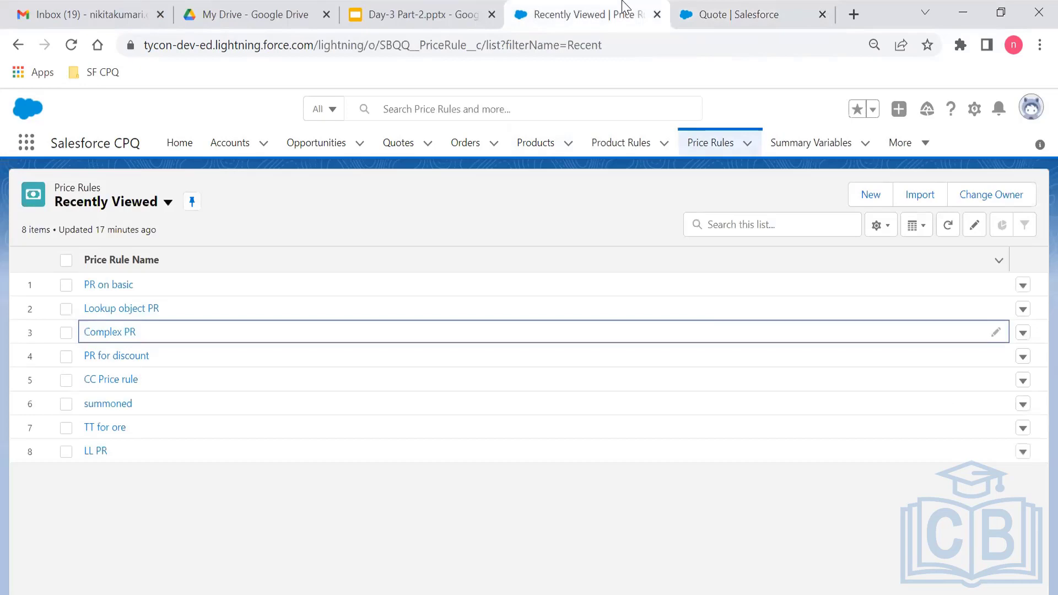
left_click(425, 11)
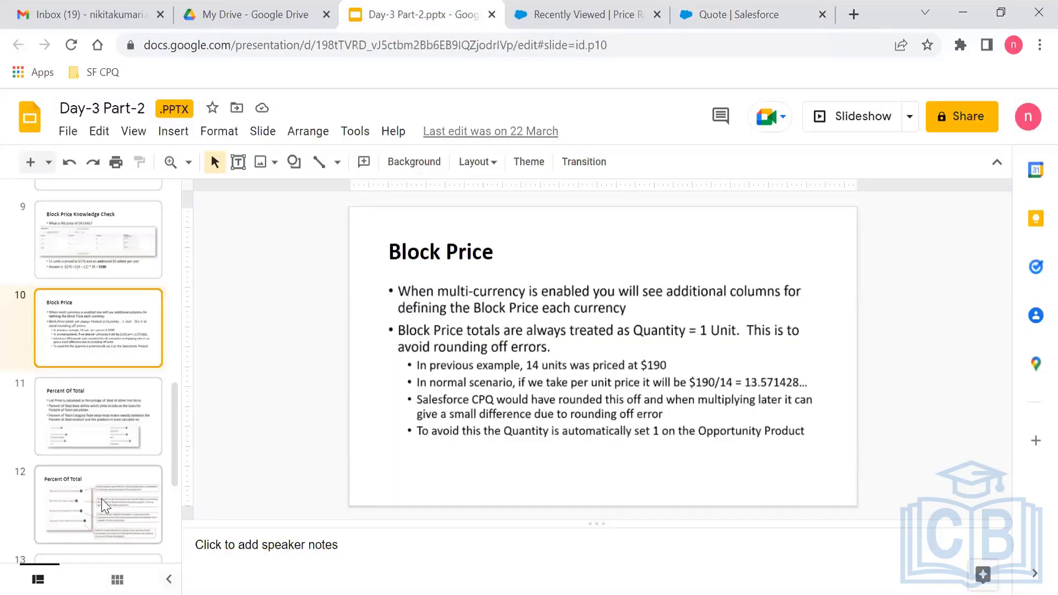
key("Down")
key("Down")
key("Down")
key("Down")
key("Down")
key("Up")
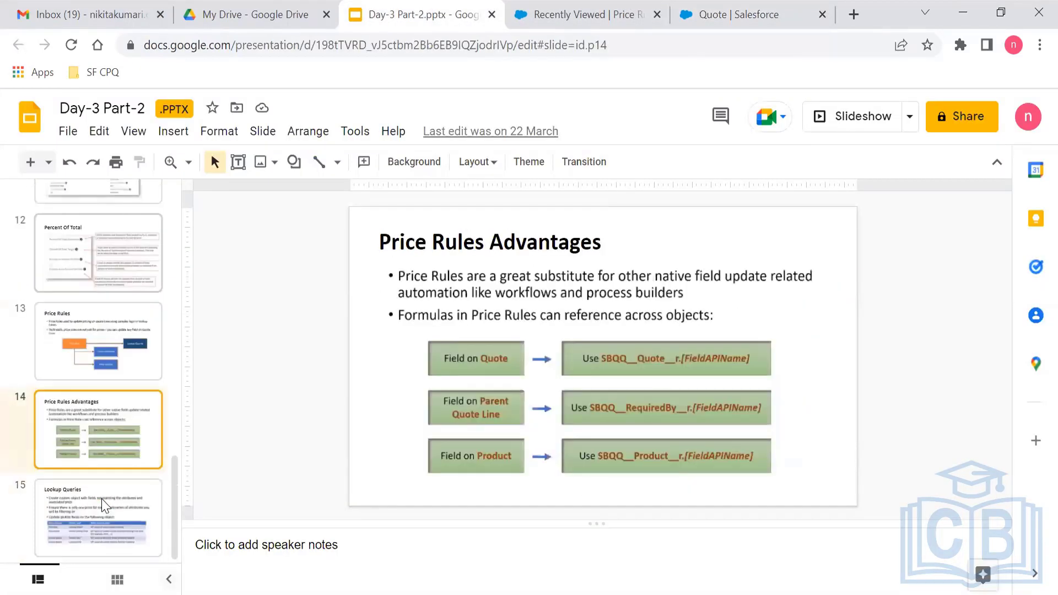
key("Up")
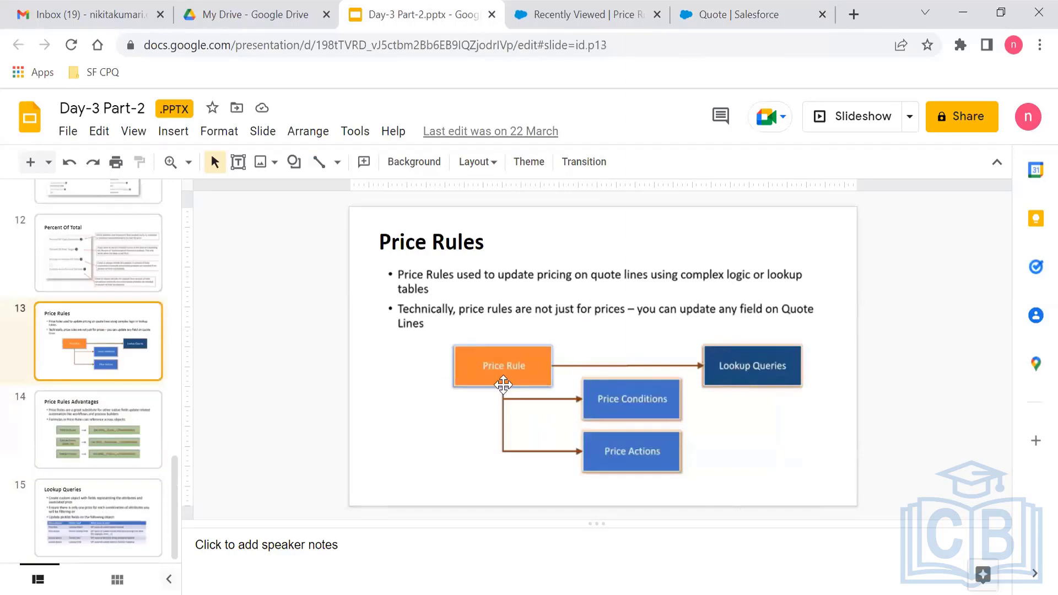
Return to the Salesforce price rules list, open "Lookup object PR" in a new tab, and copy its Lookup Object name.
left_click(623, 7)
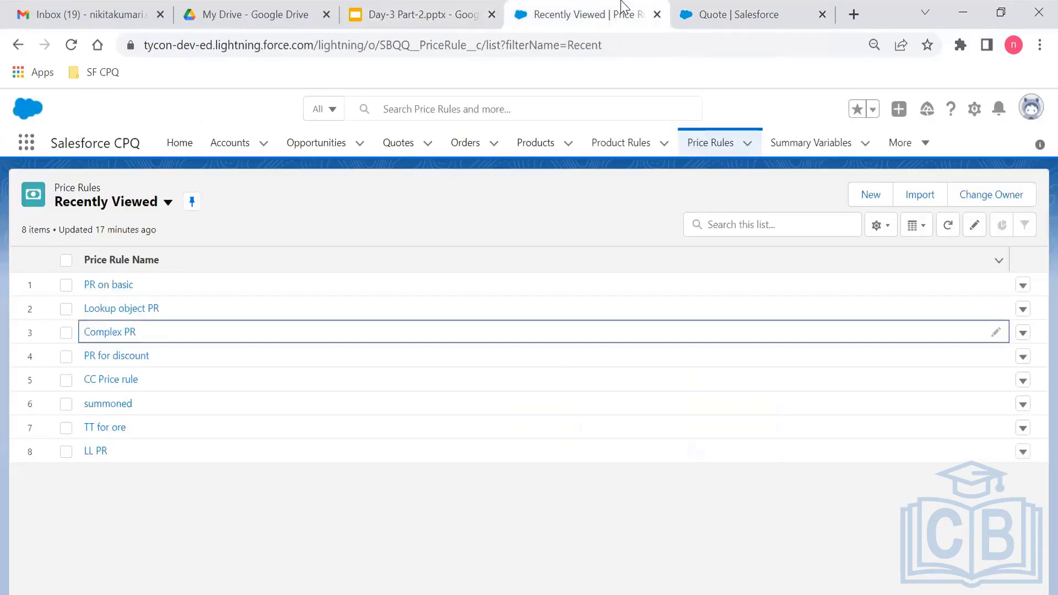
right_click(132, 309)
left_click(175, 314)
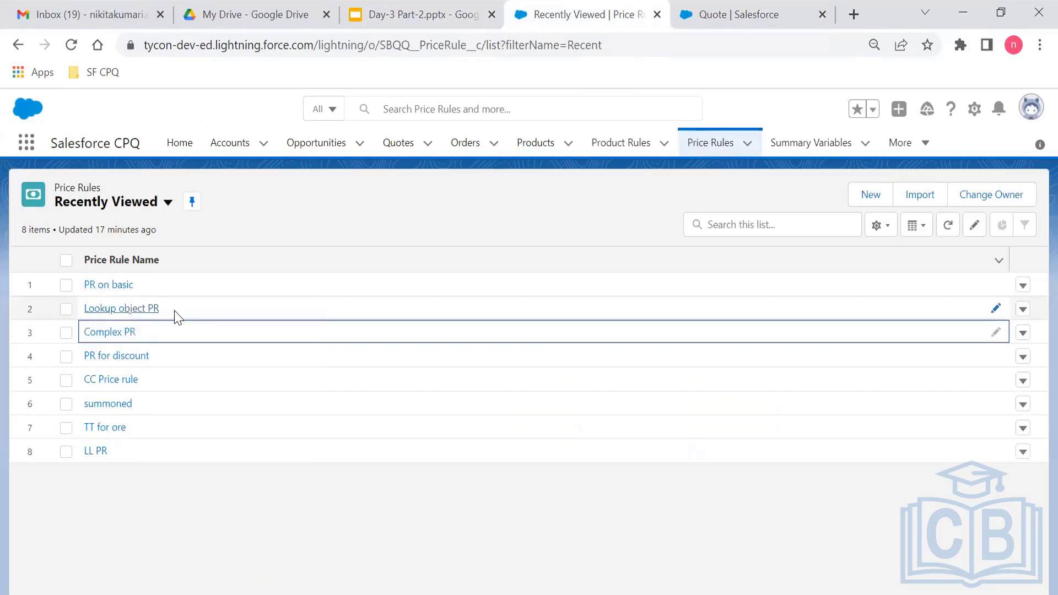
left_click(638, 8)
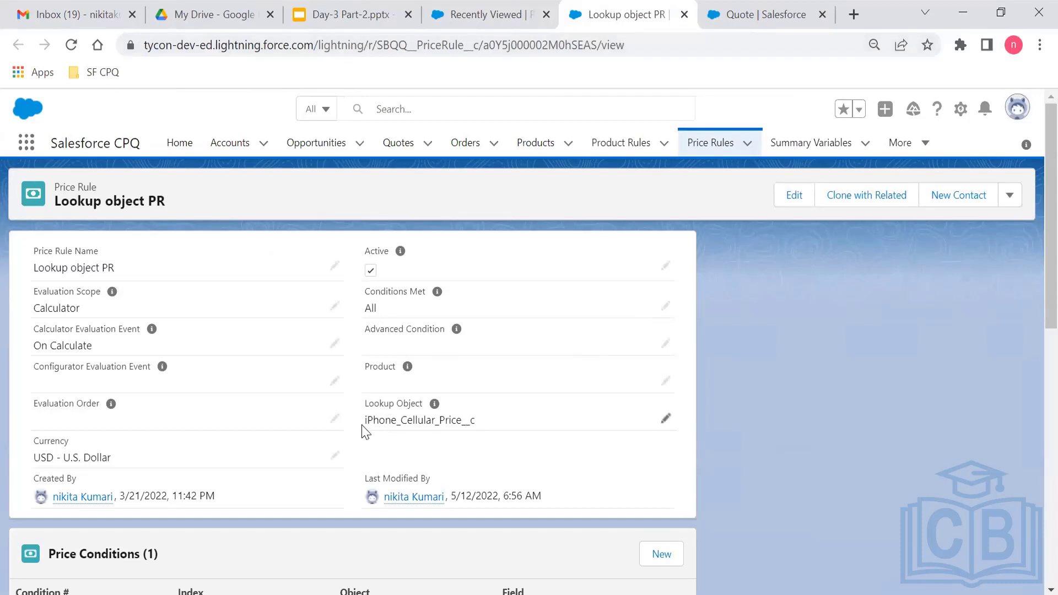
left_click_drag(365, 421, 475, 419)
key("ctrl+c")
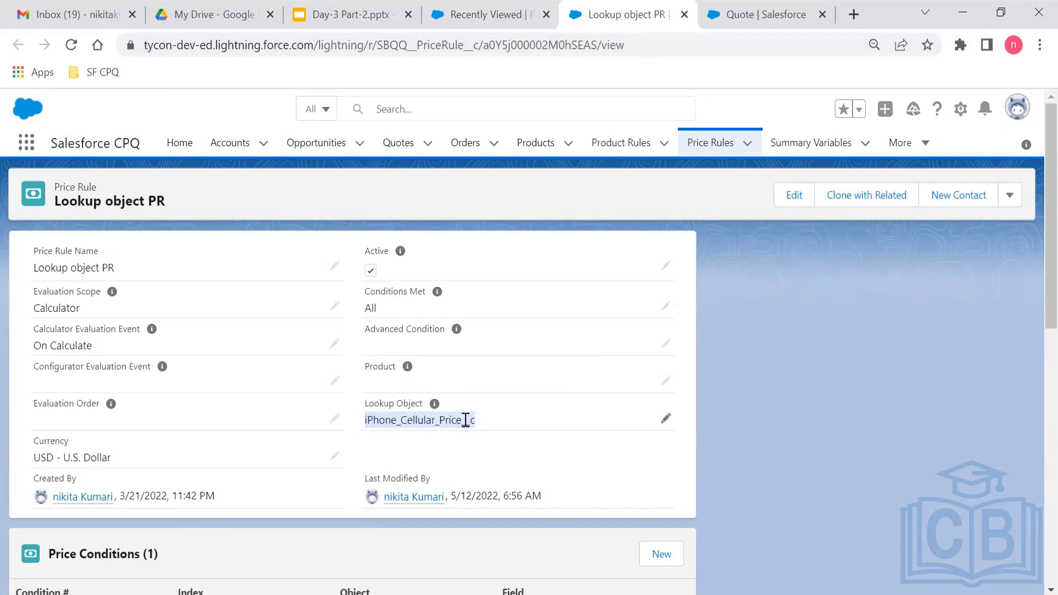
From the price rules list tab, search the available items for "iPhone cellul" and open iPhone Cellular Prices.
left_click(503, 12)
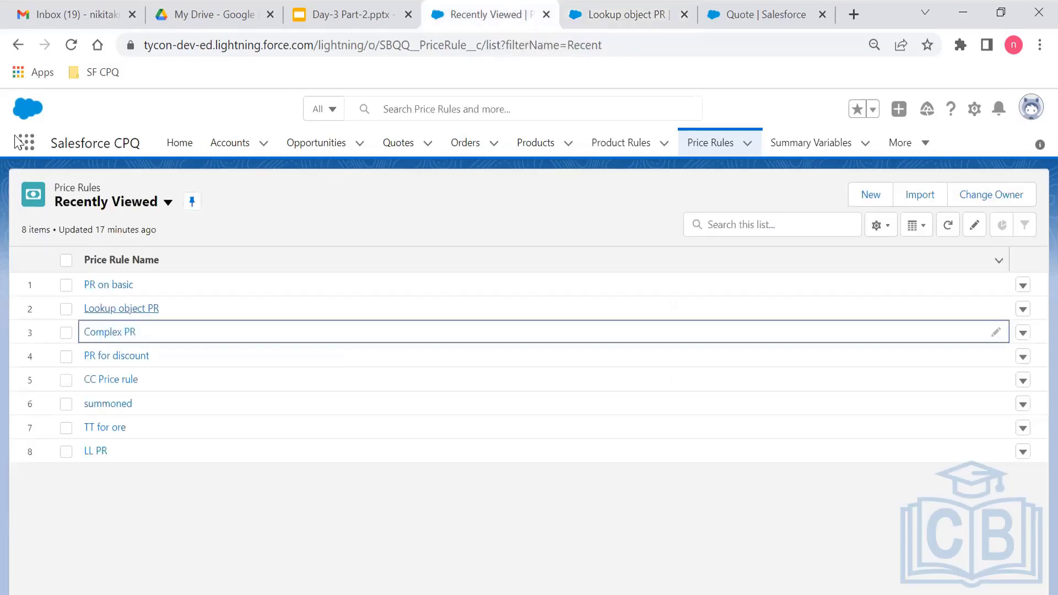
left_click(29, 145)
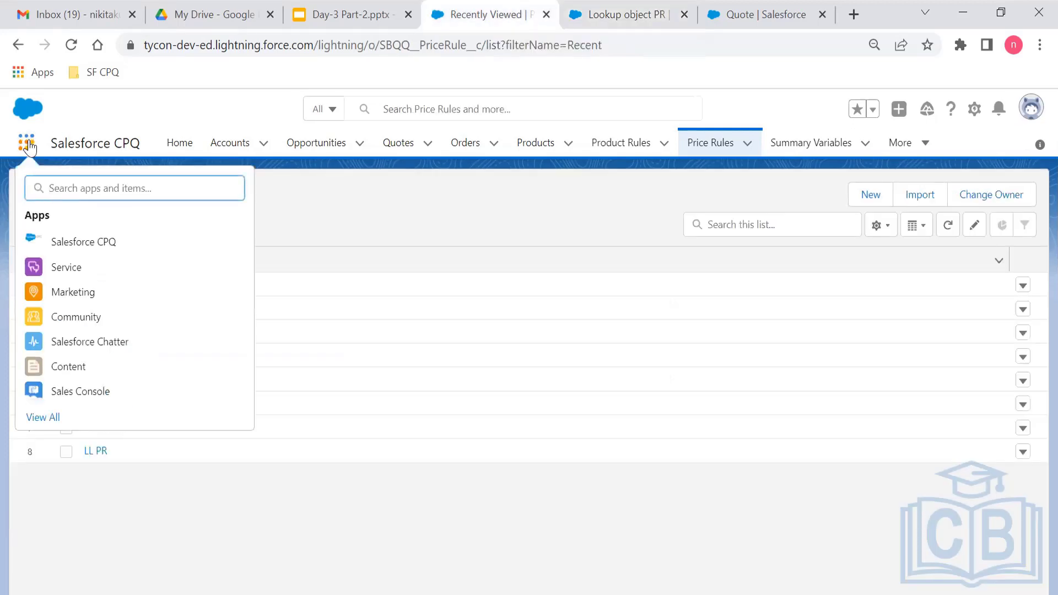
key("ctrl+v")
key("BackSpace")
key("BackSpace")
key("BackSpace")
key("BackSpace")
key("BackSpace")
key("BackSpace")
key("BackSpace")
key("BackSpace")
key("BackSpace")
key("BackSpace")
key("BackSpace")
key("BackSpace")
key("BackSpace")
key("BackSpace")
key("BackSpace")
key("BackSpace")
key("BackSpace")
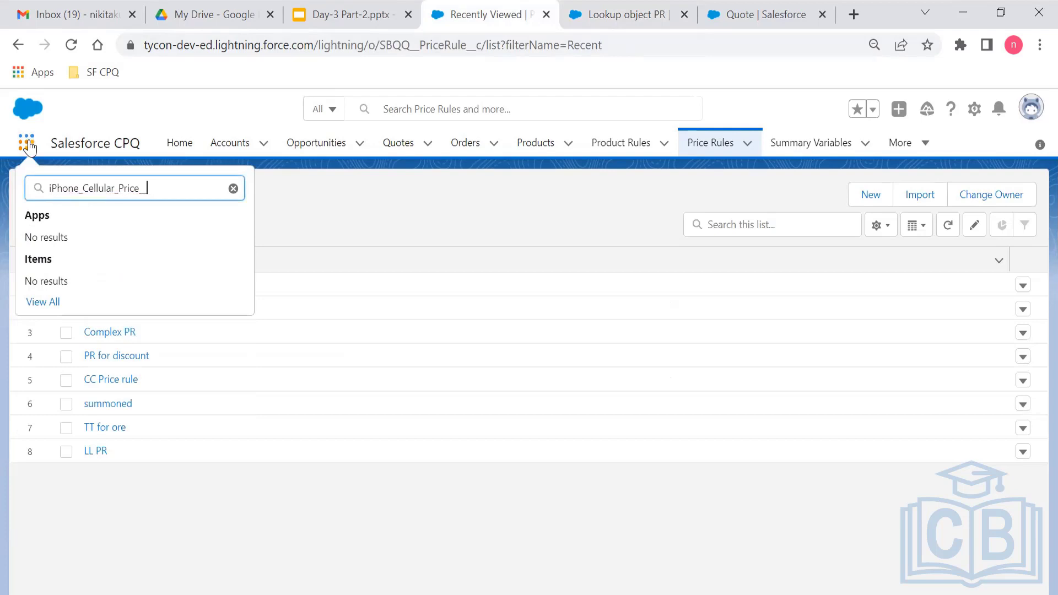
key("BackSpace")
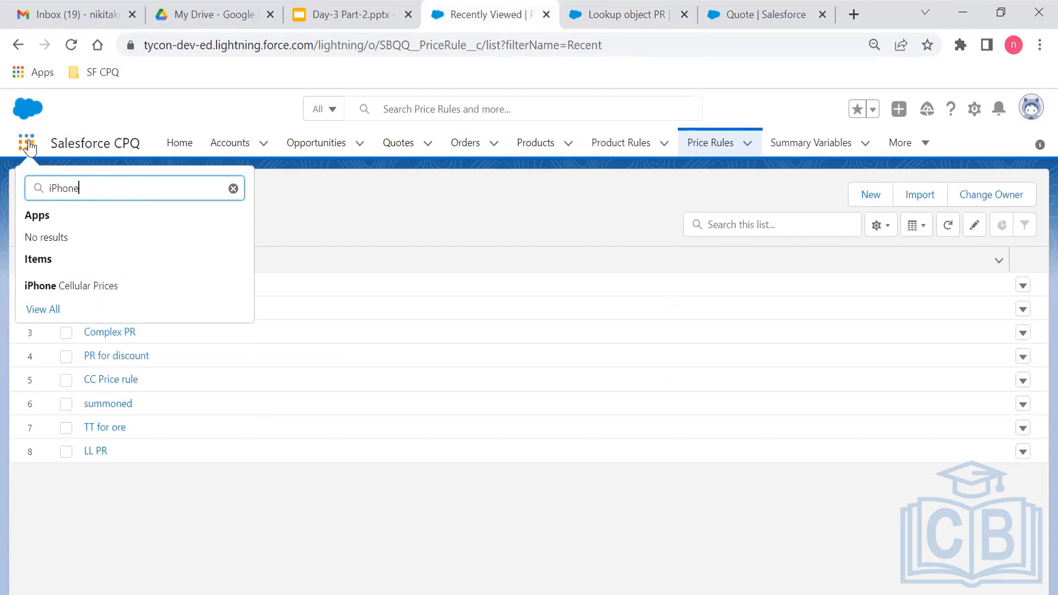
type("cellul")
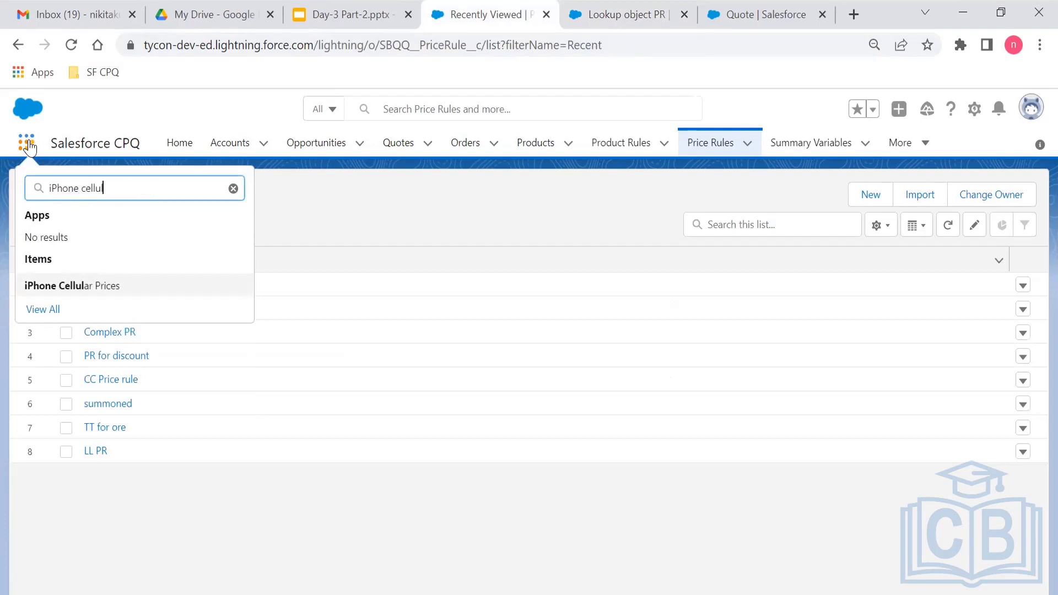
left_click(104, 294)
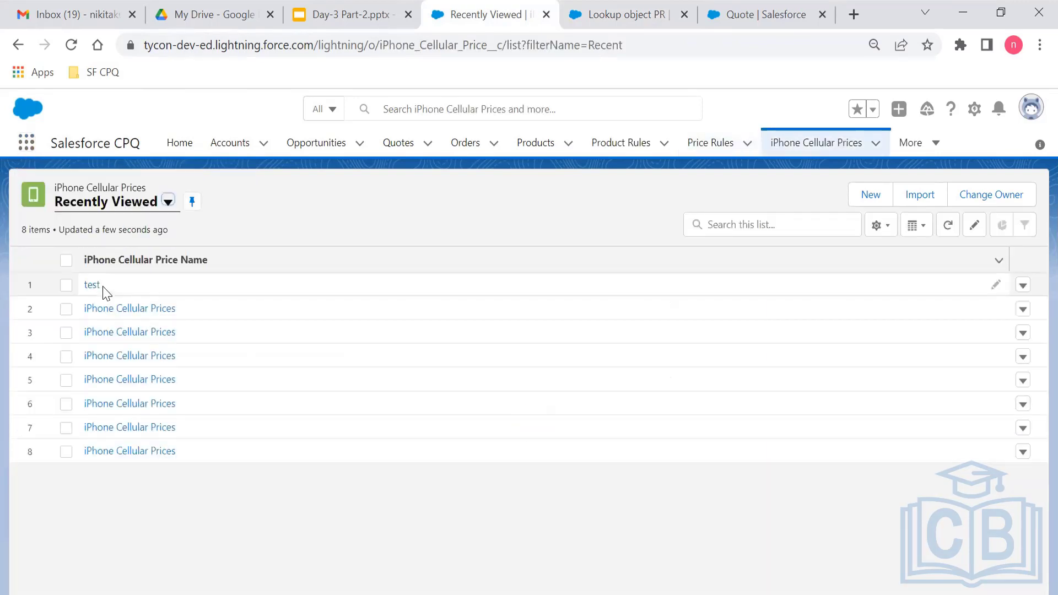
Show the iPhone Cellular Prices records in the "All" list view and switch to the "Cellular" list view to examine carriers, plans and prices.
left_click(168, 203)
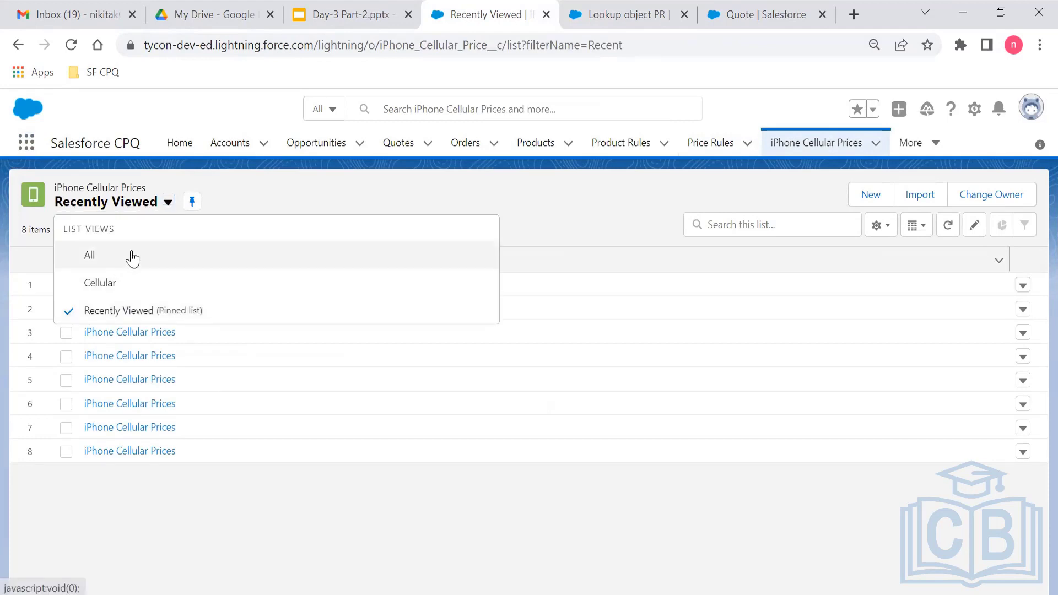
left_click(213, 264)
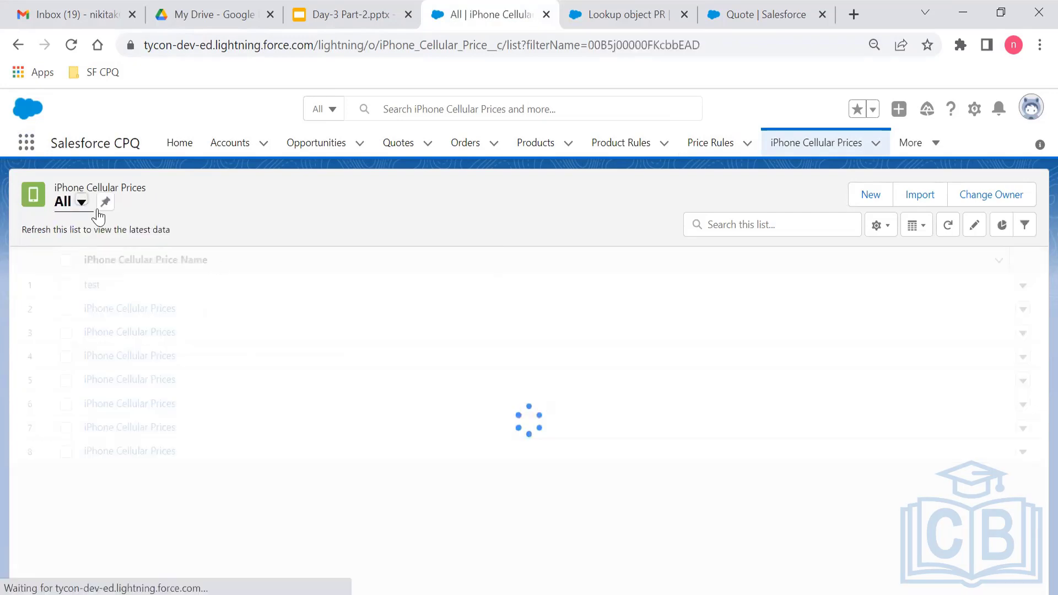
left_click(82, 202)
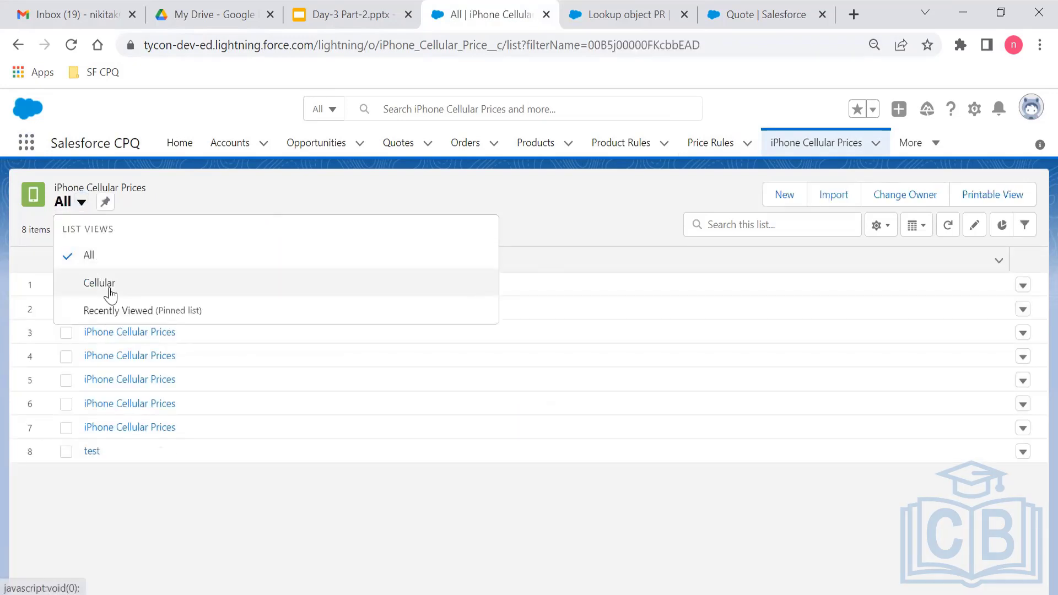
left_click(109, 290)
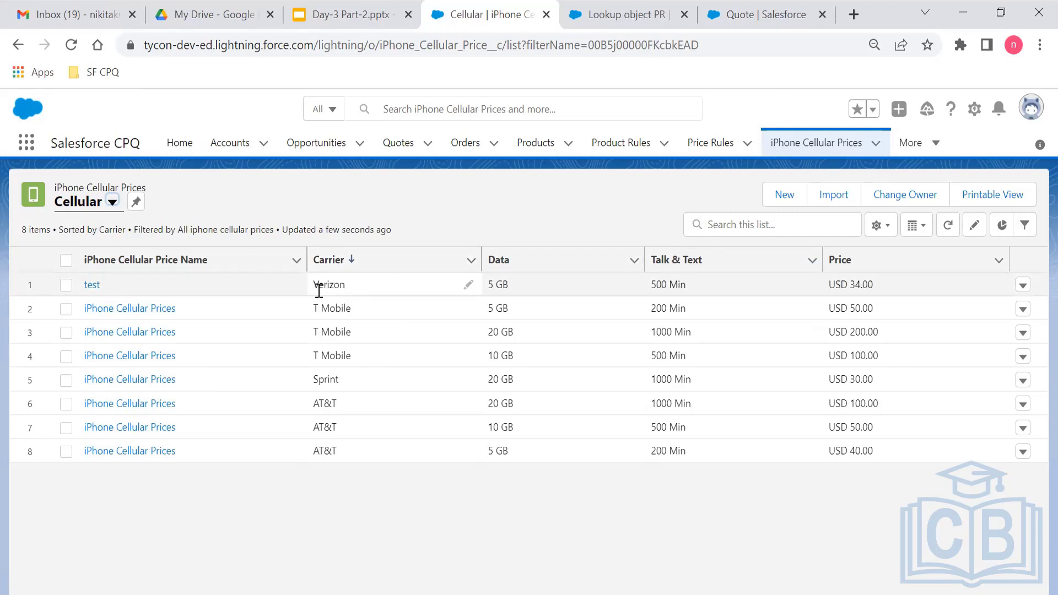
Begin a new iPhone Cellular Price record with Data set to Unlimited and Talk & Text set to 1000 Min.
left_click(786, 196)
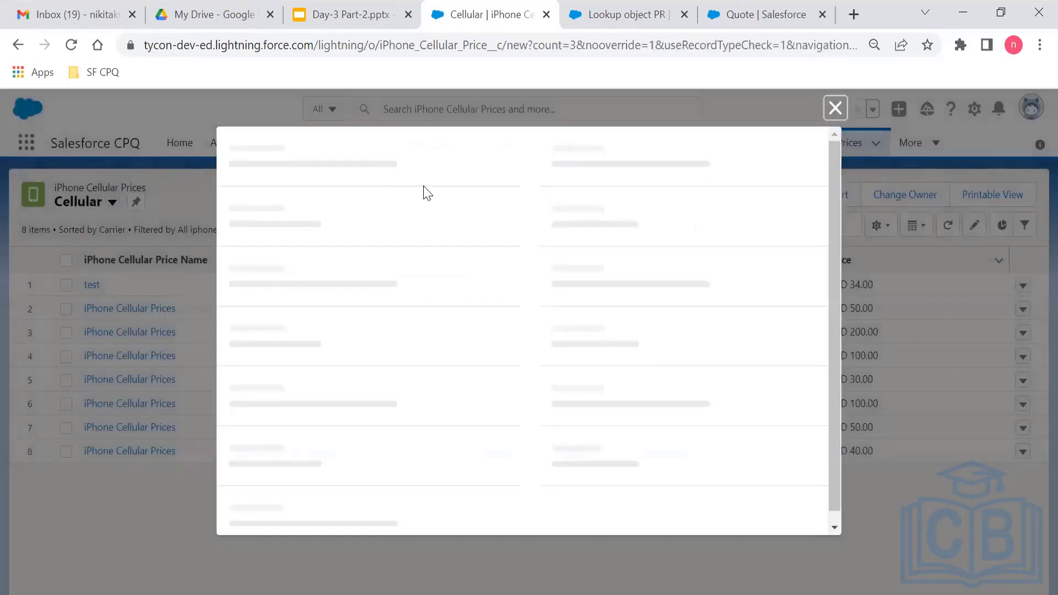
left_click(331, 301)
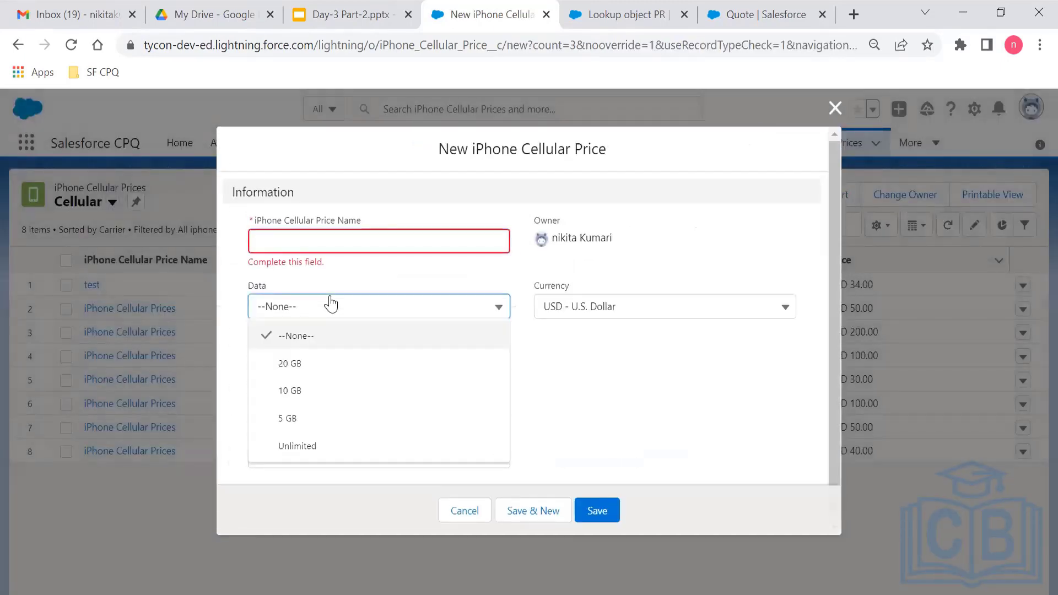
left_click(402, 283)
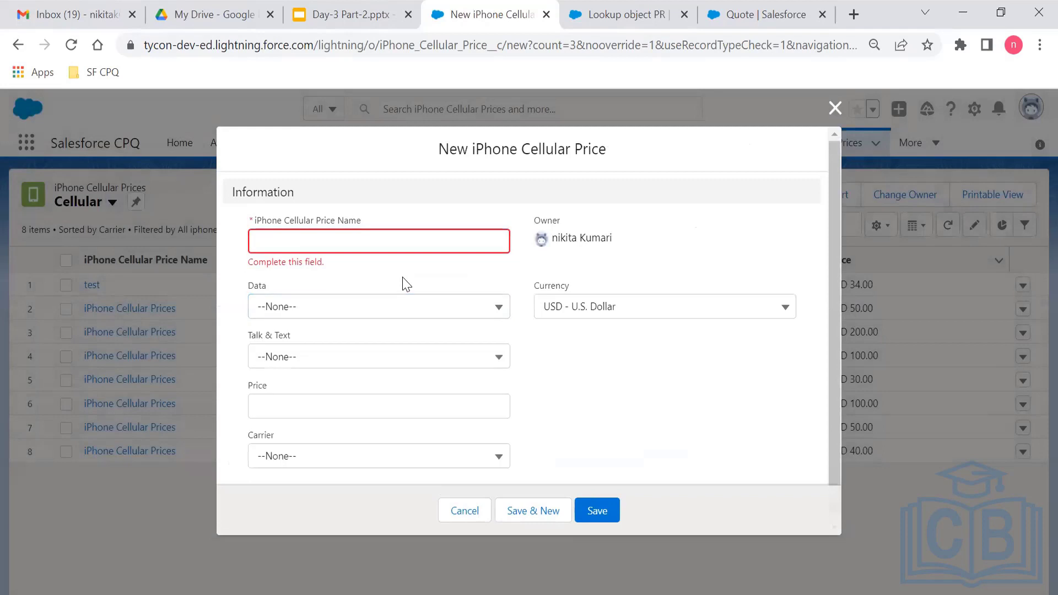
left_click(380, 310)
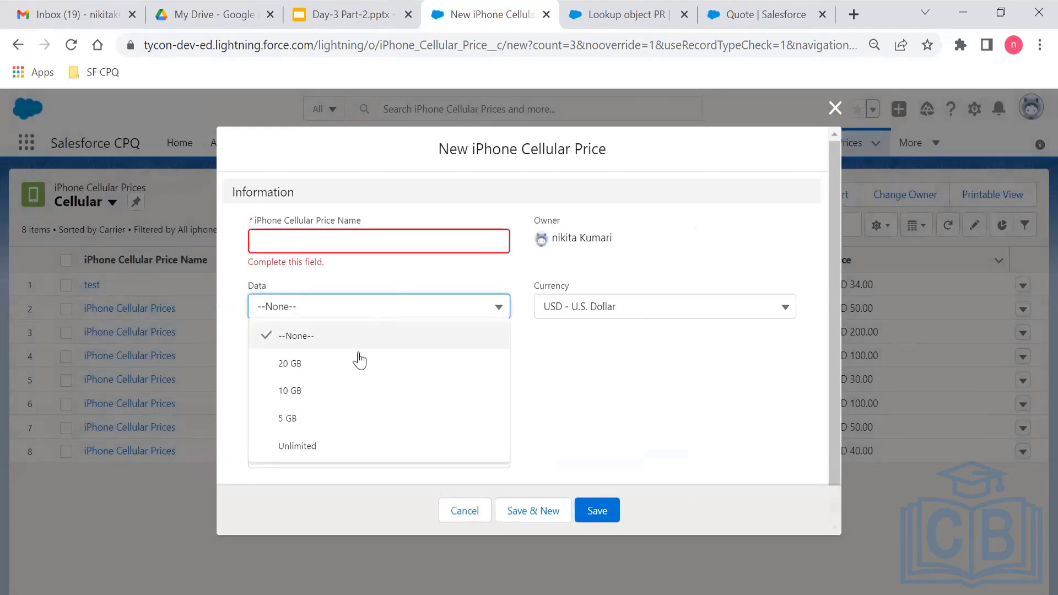
left_click(349, 444)
left_click(315, 359)
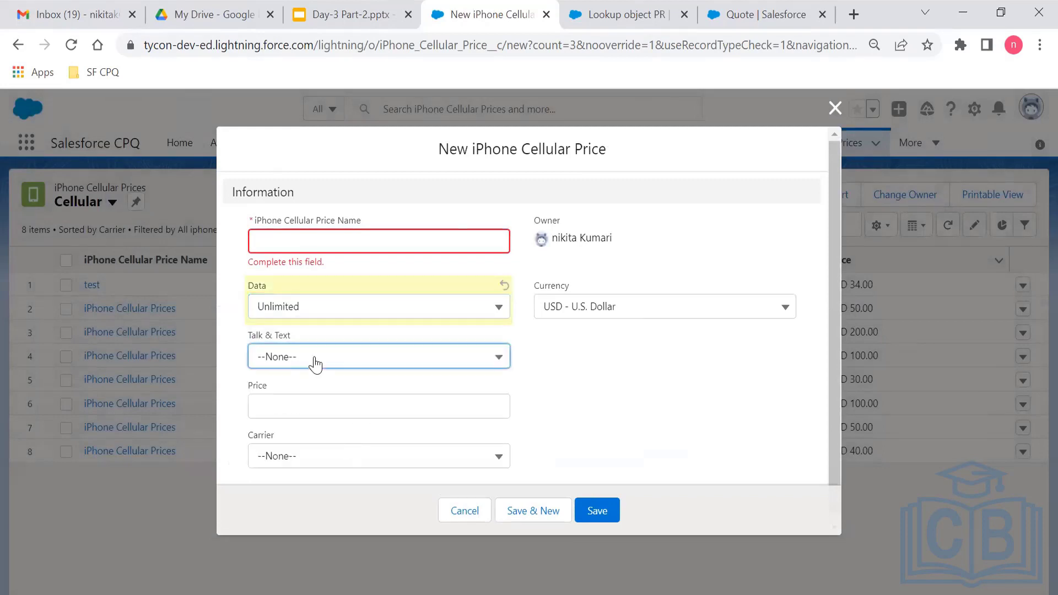
left_click(318, 419)
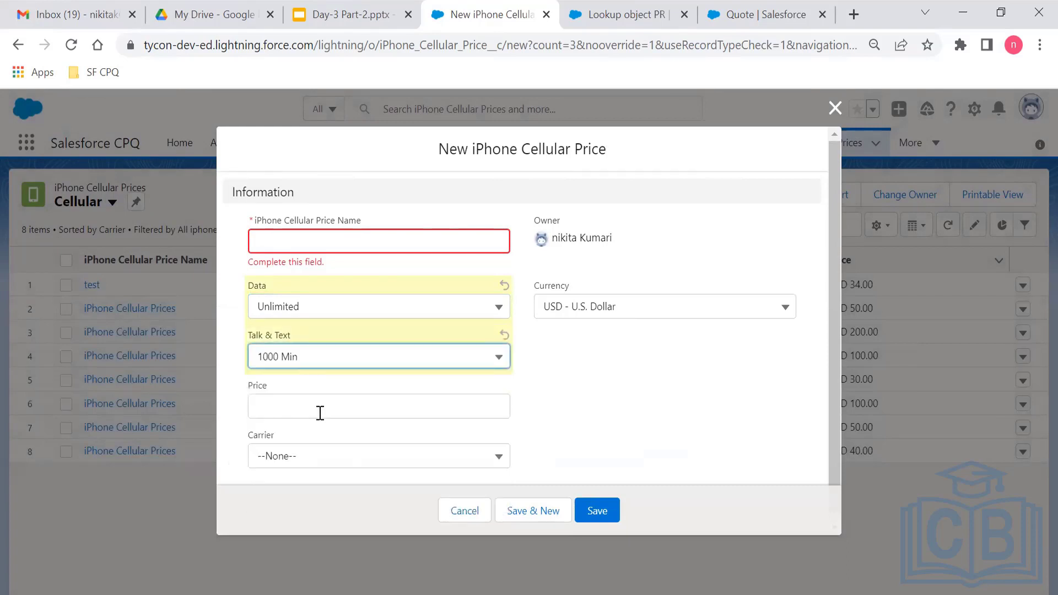
Set the new record's Price to 1,000 and its Carrier to Sprint.
left_click(319, 412)
type("100")
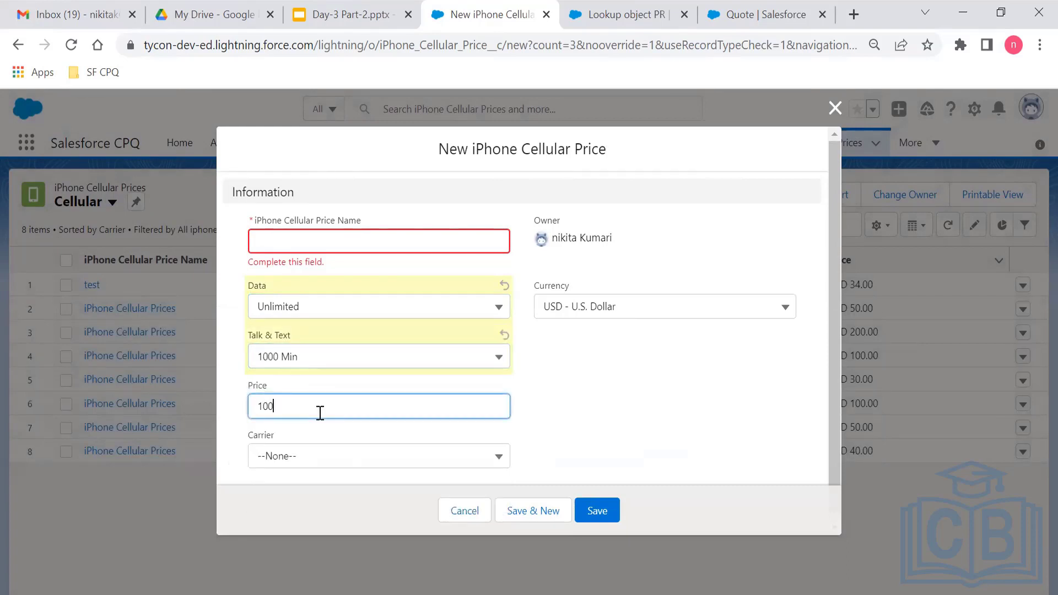
left_click(305, 458)
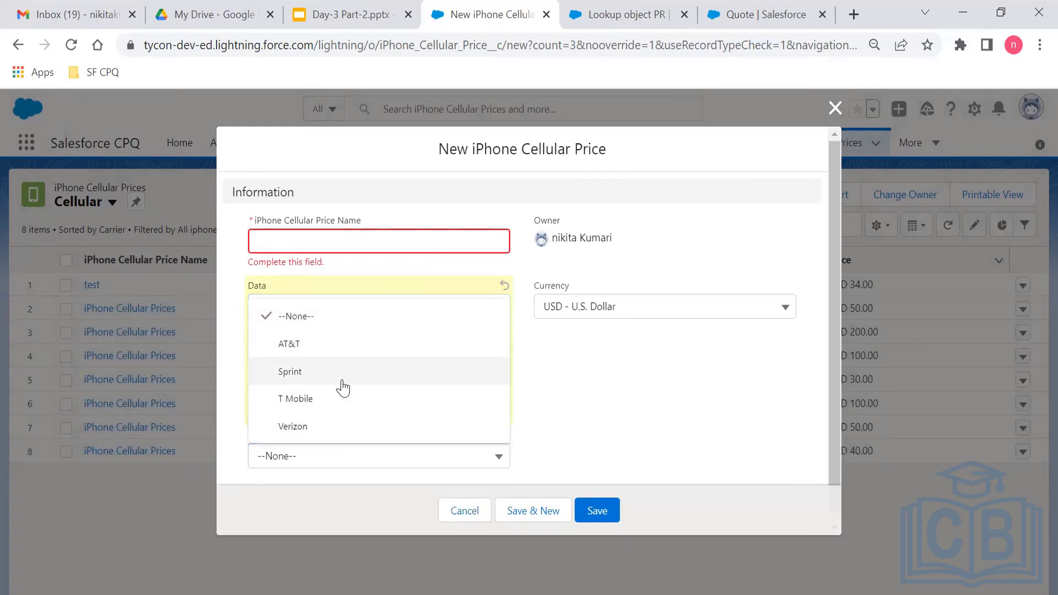
left_click(341, 379)
left_click(317, 403)
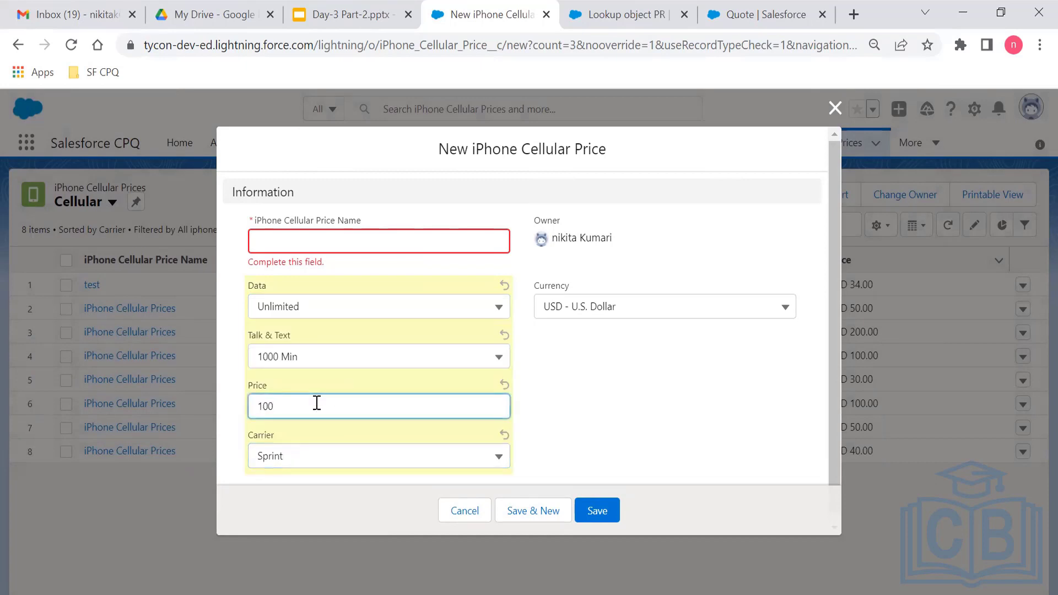
type("0")
left_click(593, 397)
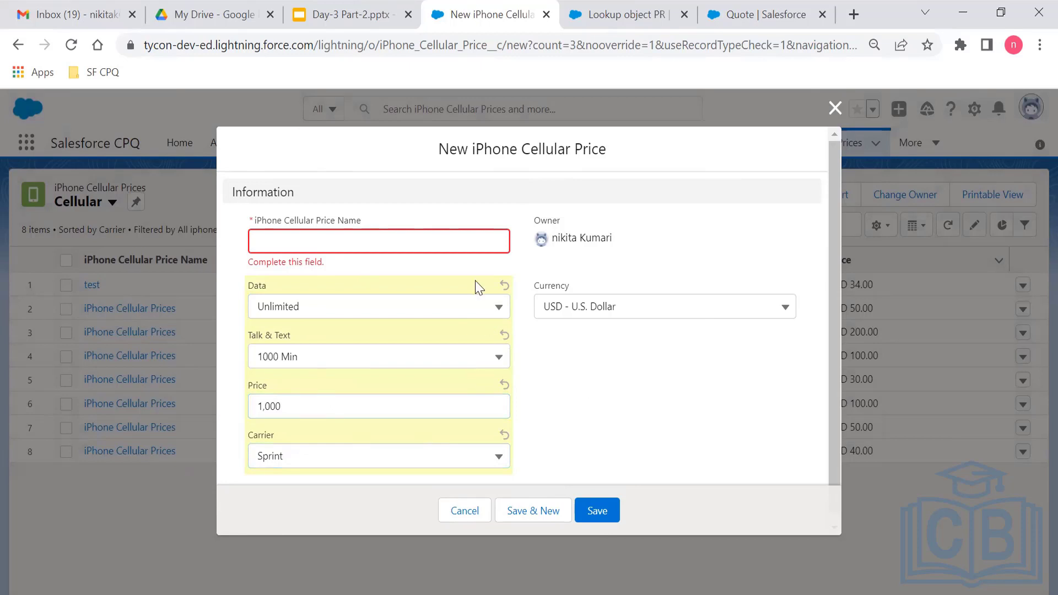
Name the new iPhone Cellular Price record with a test name and close the form without saving it.
left_click(399, 230)
type("test")
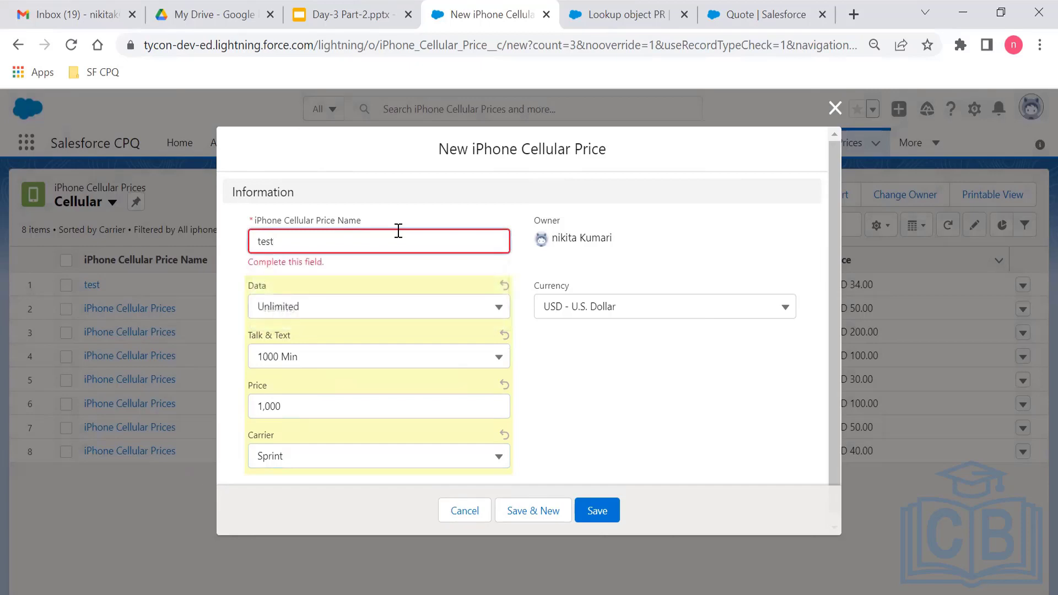
key("BackSpace")
type("ing")
left_click(842, 110)
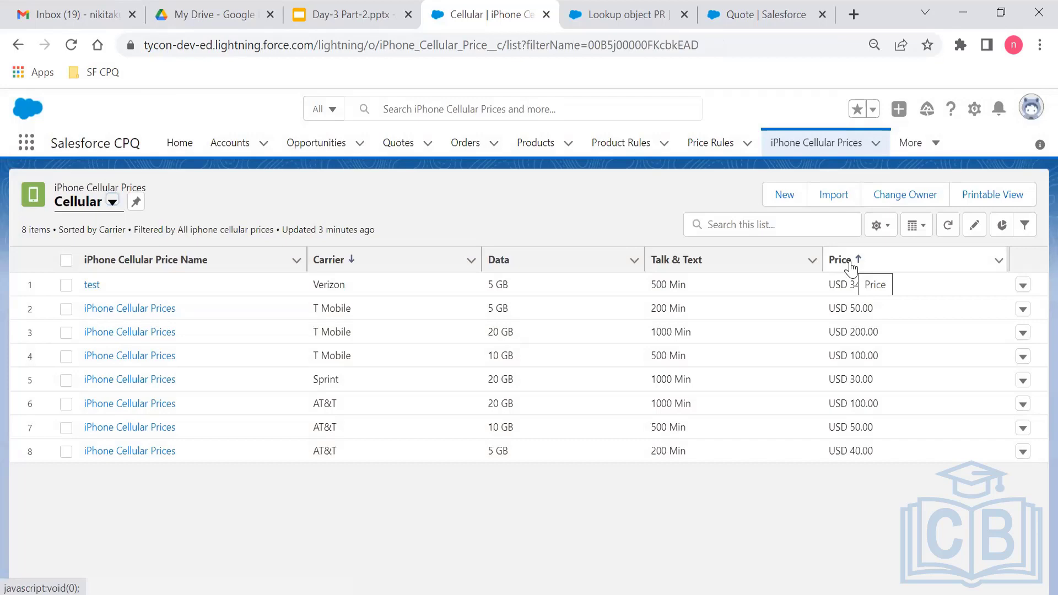
From the iPhone Cellular Prices list, open Salesforce Setup in a new tab and switch to it.
left_click(780, 13)
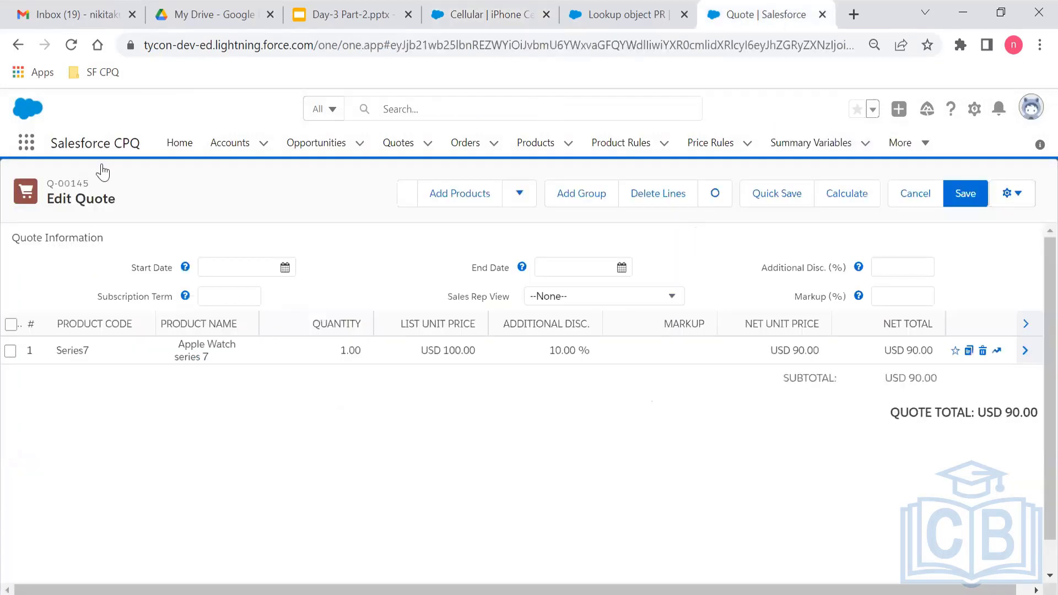
left_click(493, 14)
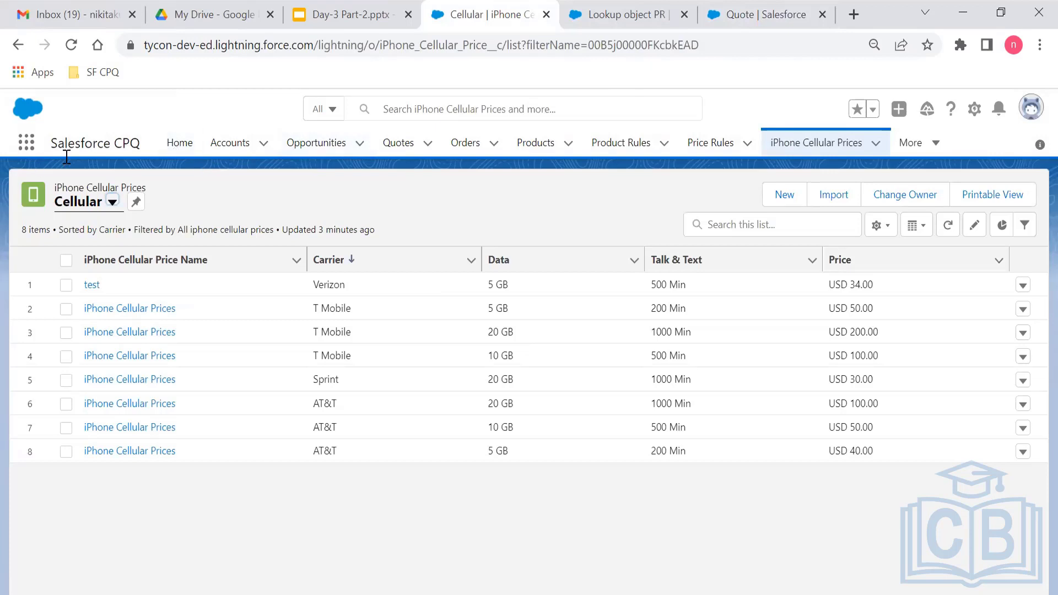
left_click(1034, 109)
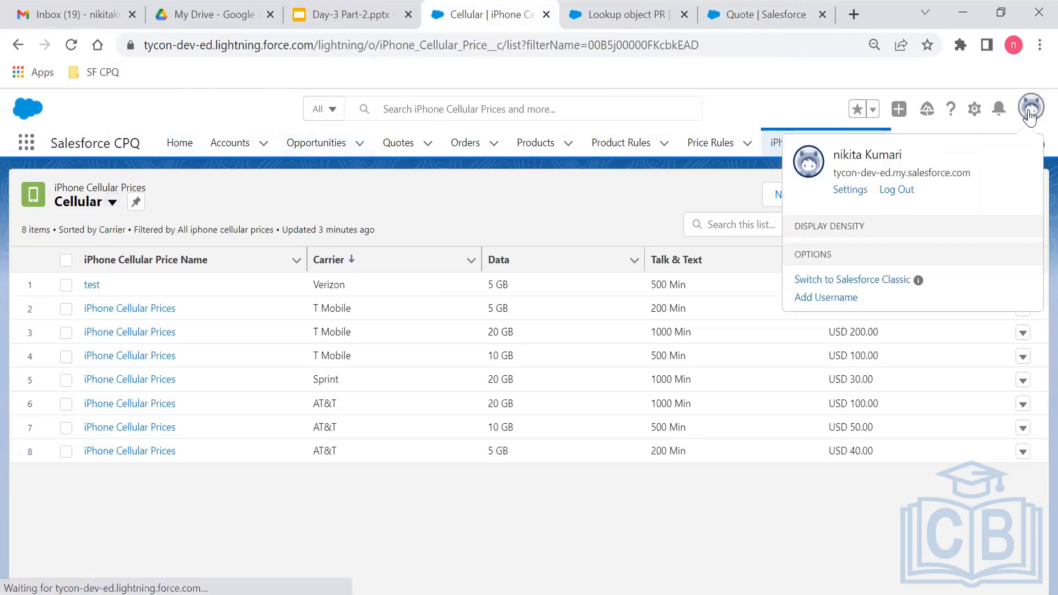
left_click(975, 117)
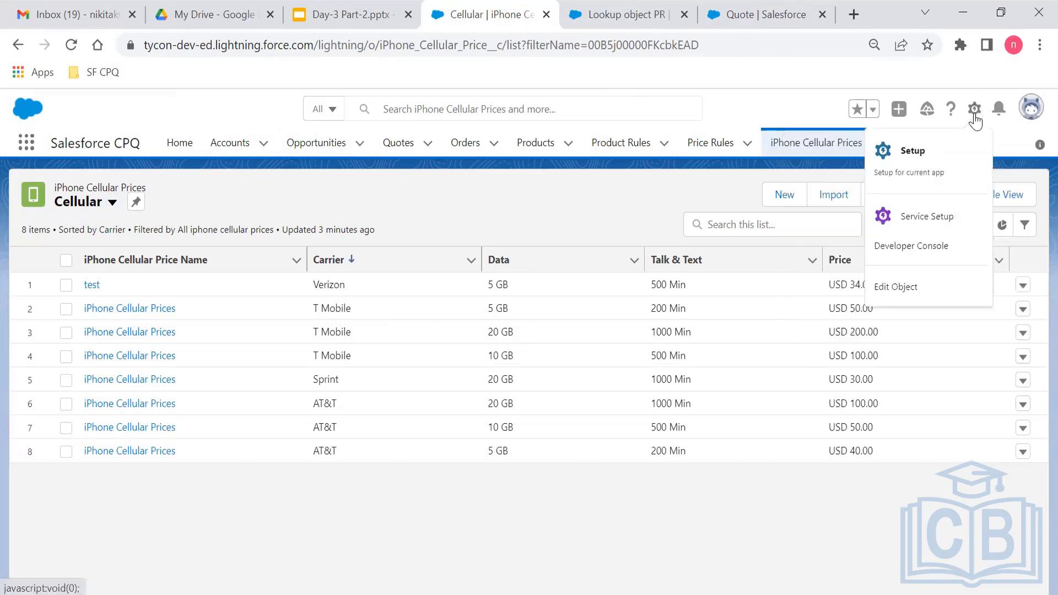
left_click(928, 166)
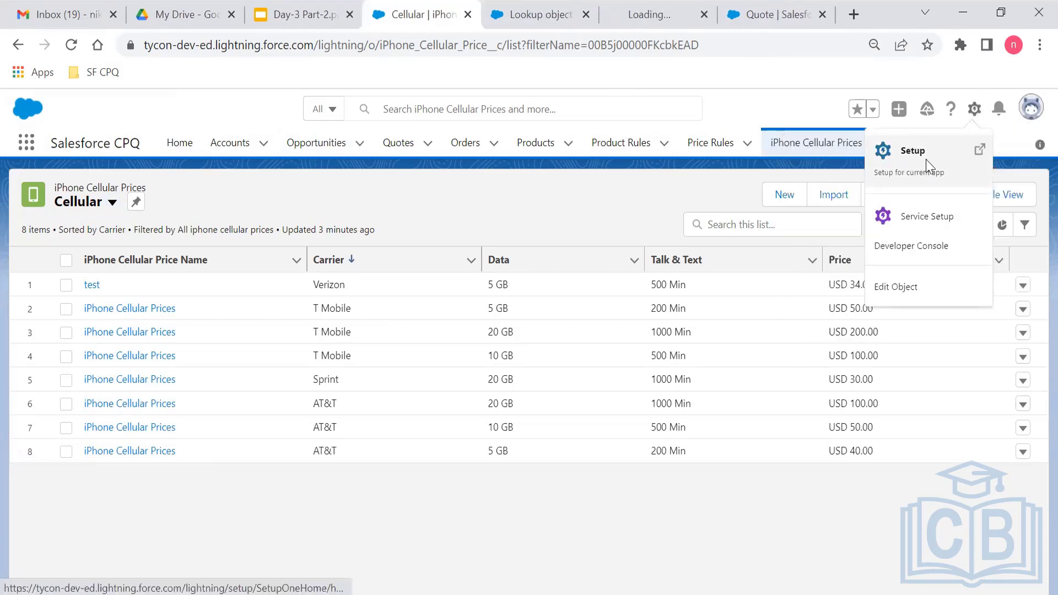
left_click(667, 8)
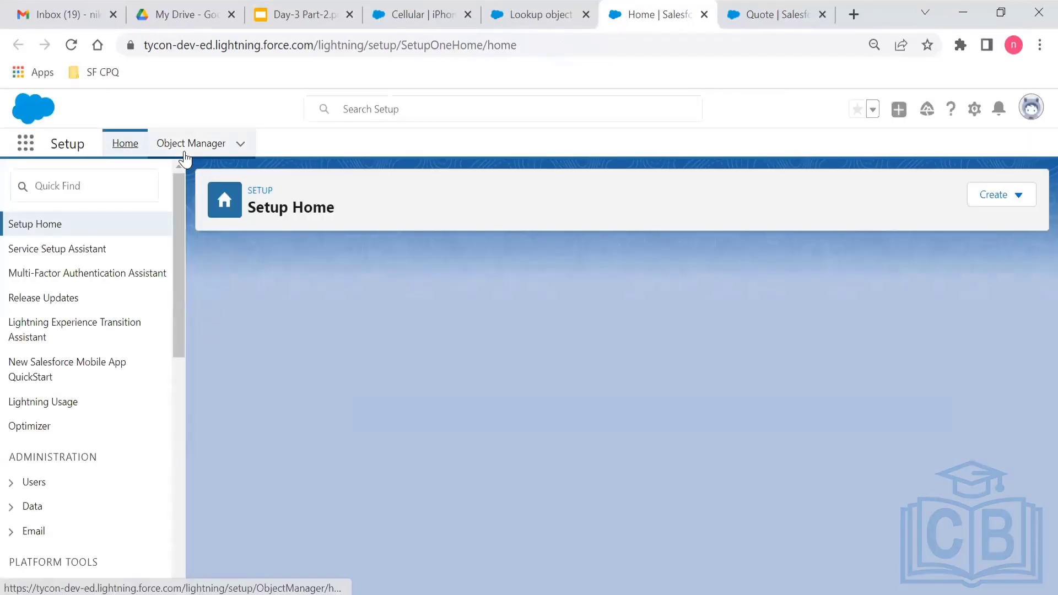
Search the Object Manager for "iphone cell" and open the iPhone Cellular Price object.
left_click(184, 158)
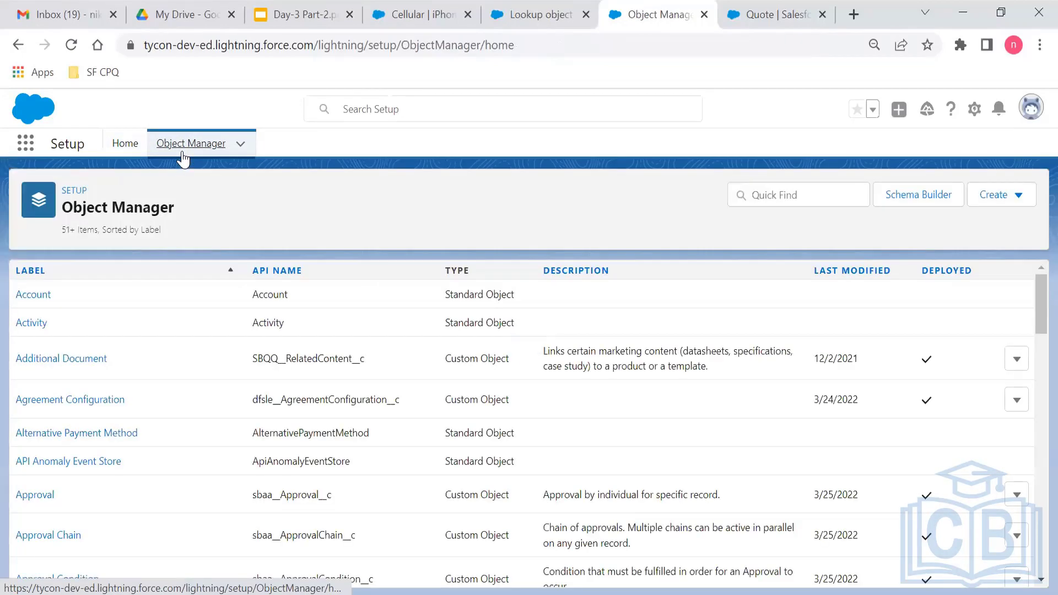
left_click(824, 196)
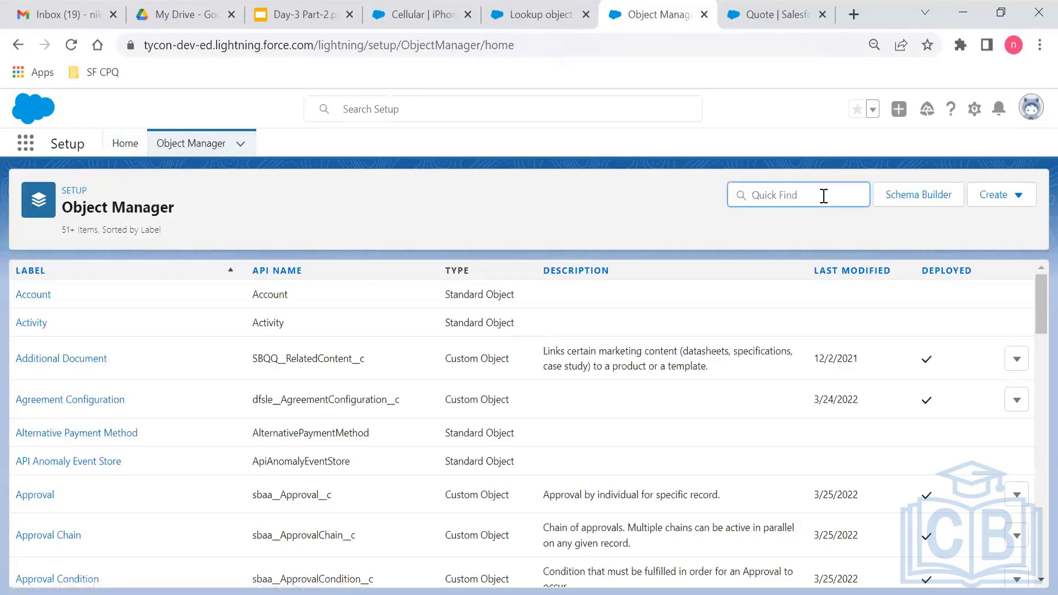
type("iphone cell")
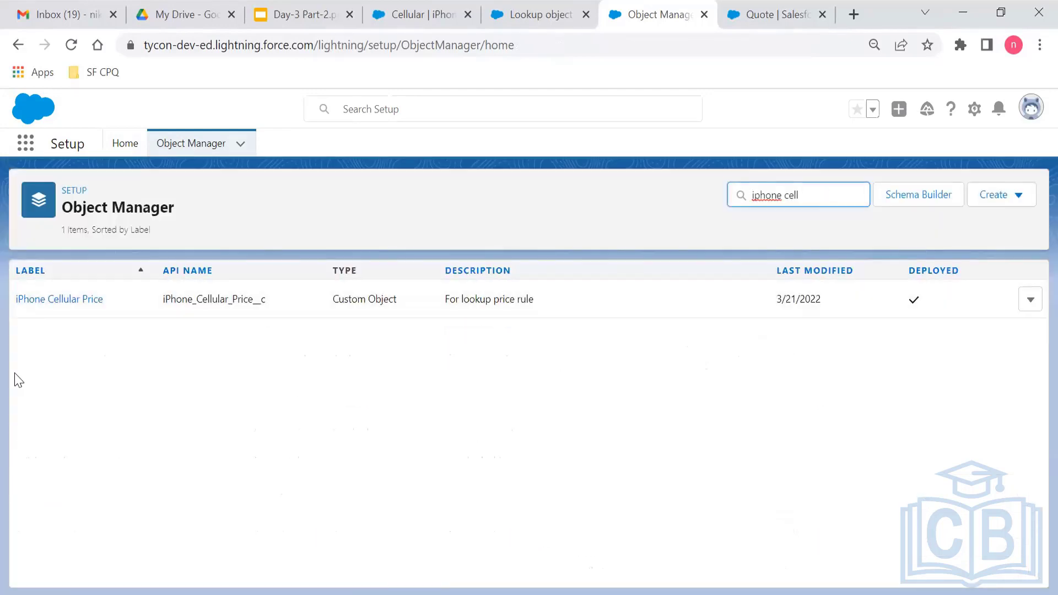
left_click(65, 301)
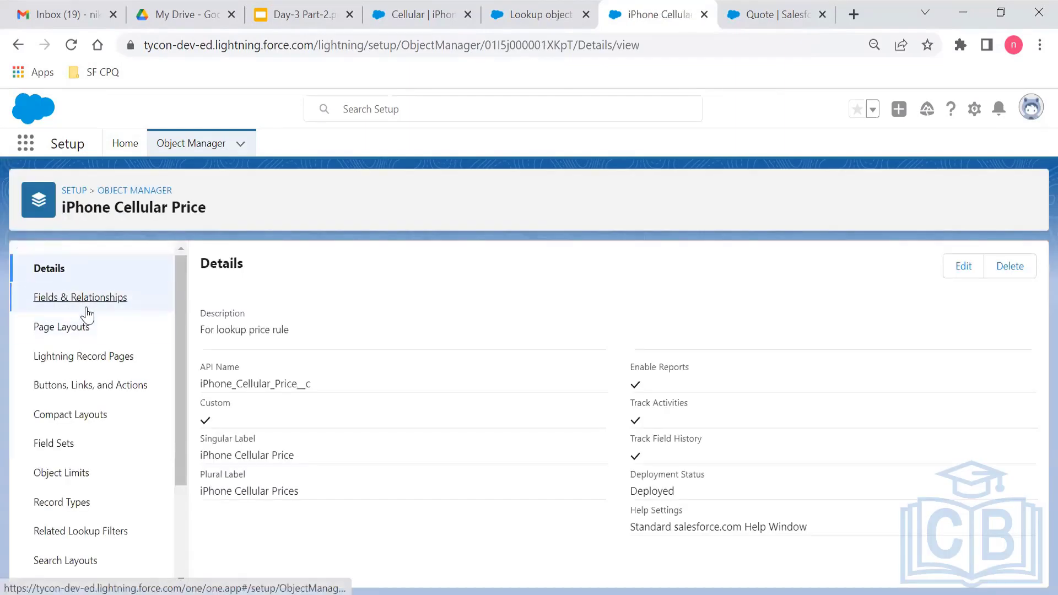
Review the iPhone Cellular Price object's Fields & Relationships, including the Carrier, Data and Price fields.
left_click(87, 309)
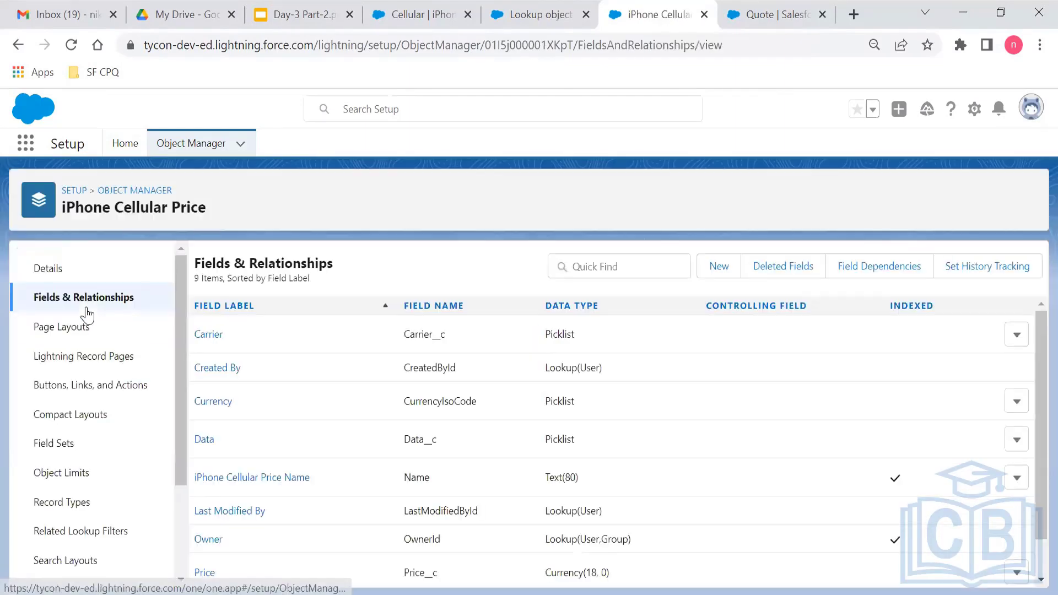
scroll(1032, 356, "down", 2)
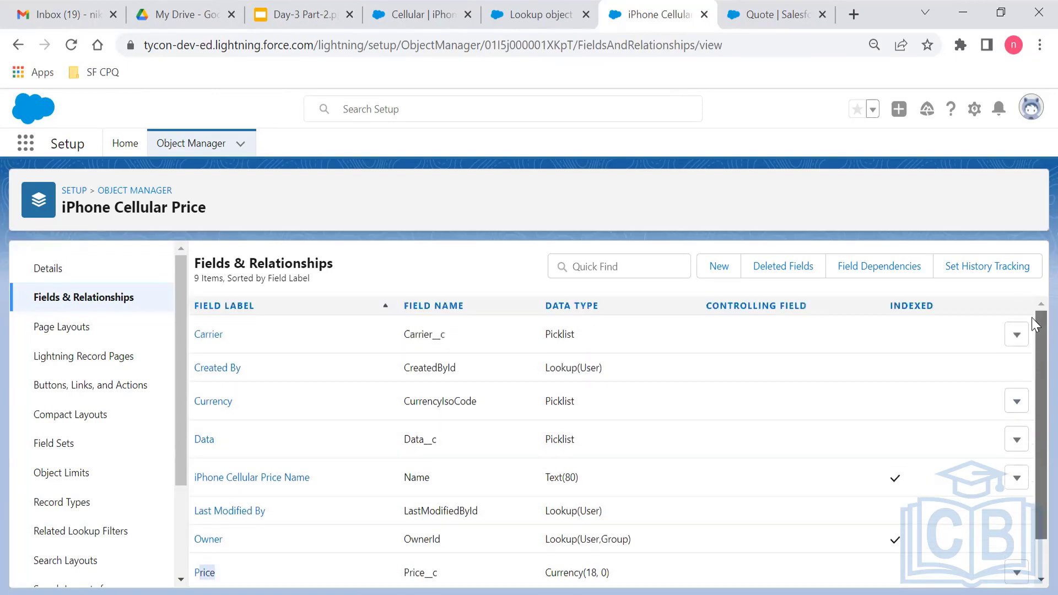
scroll(1035, 361, "up", 2)
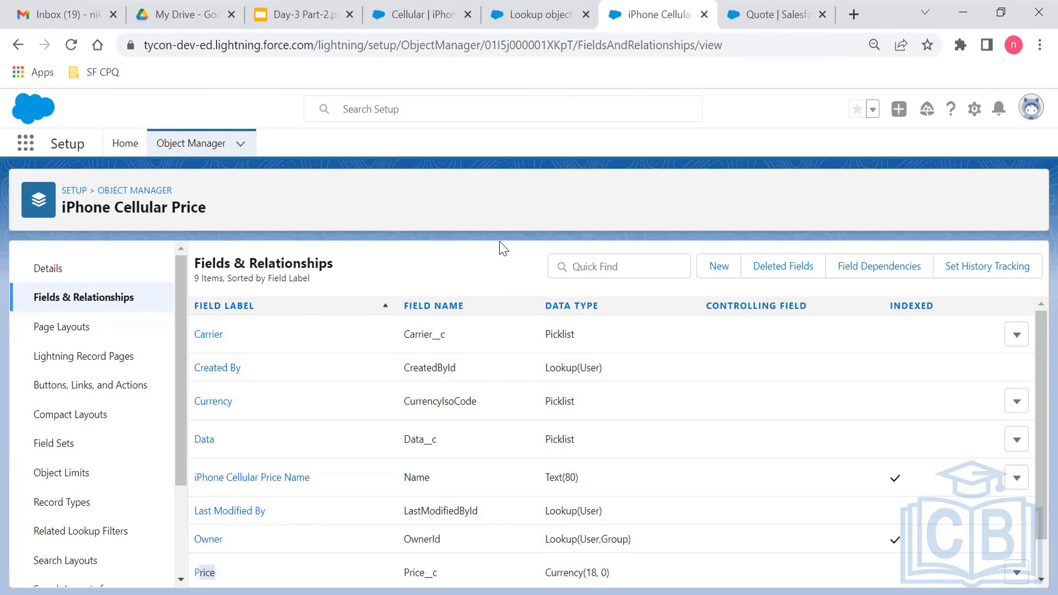
Compare the "Lookup object PR" price rule with the iPhone Cellular Price object's fields and its Cellular records.
left_click(530, 8)
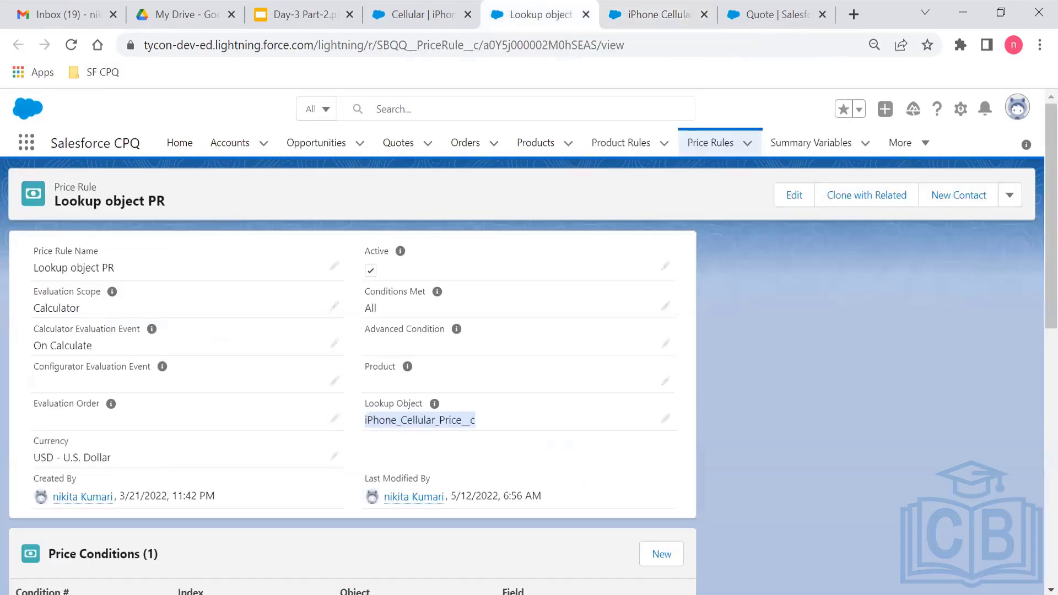
left_click(656, 181)
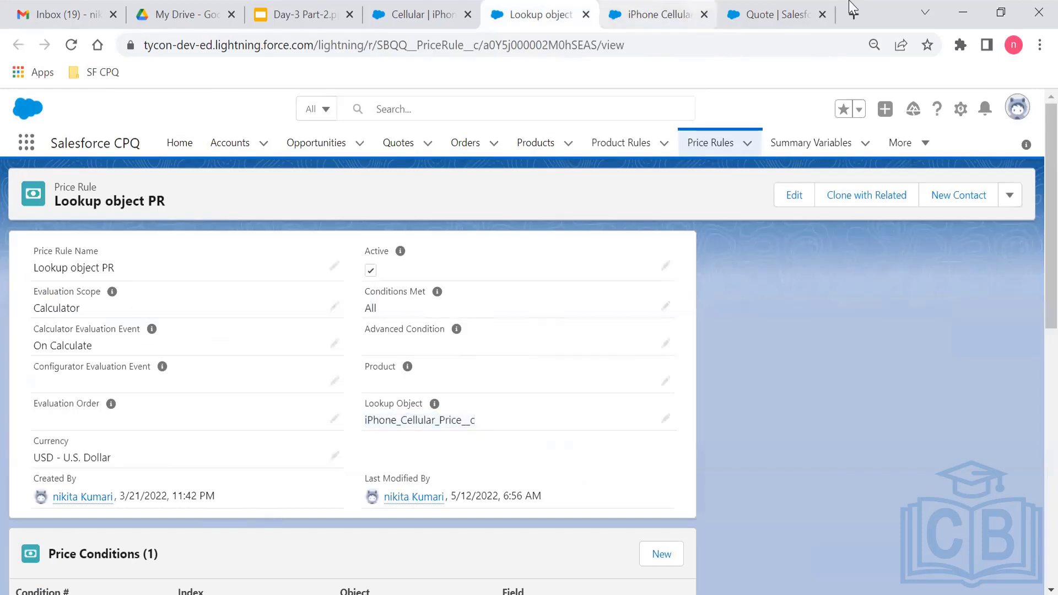
left_click(647, 11)
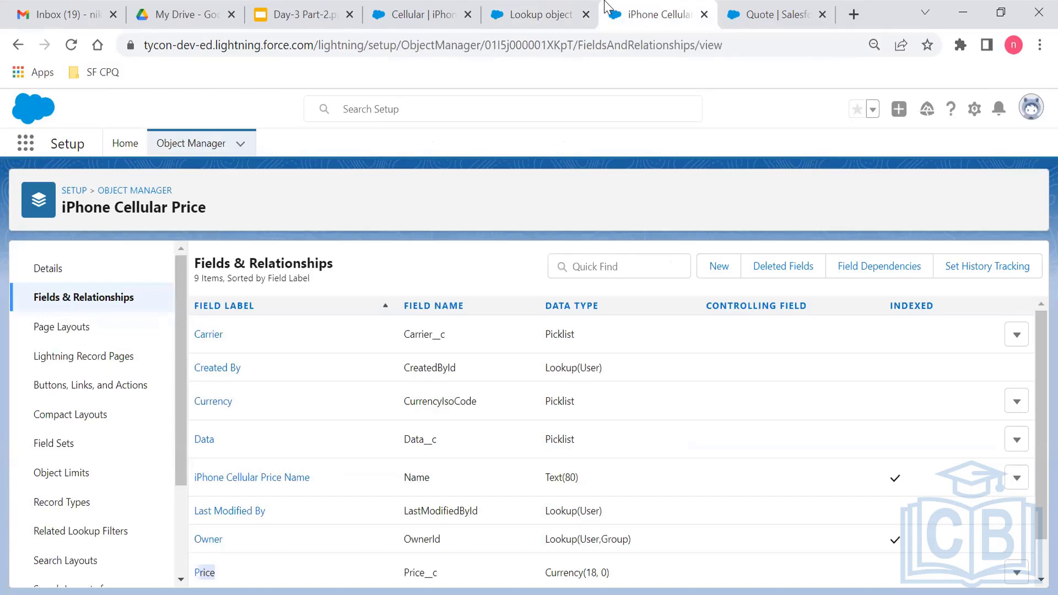
left_click(416, 14)
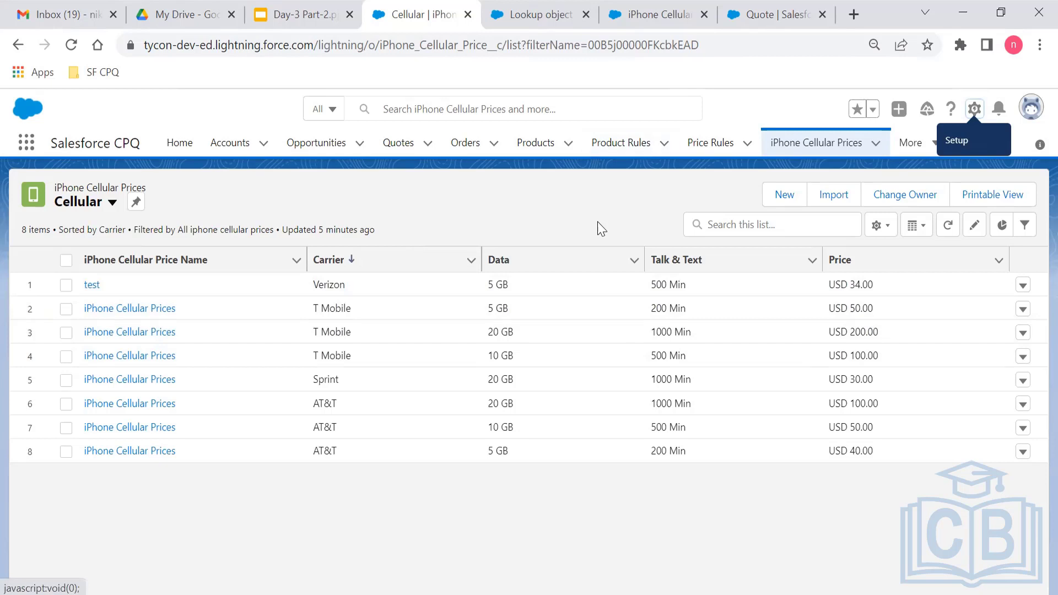
Review the Lookup Object options of the "Lookup object PR" price rule and save the rule with iPhone_Cellular_Price__c selected.
key("ctrl+Tab")
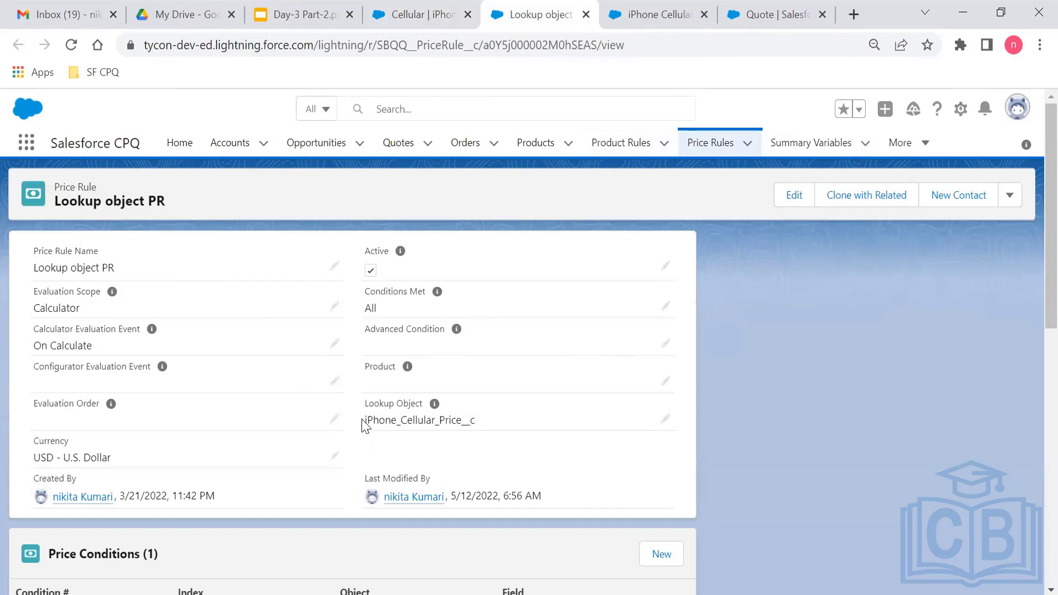
left_click_drag(364, 422, 480, 422)
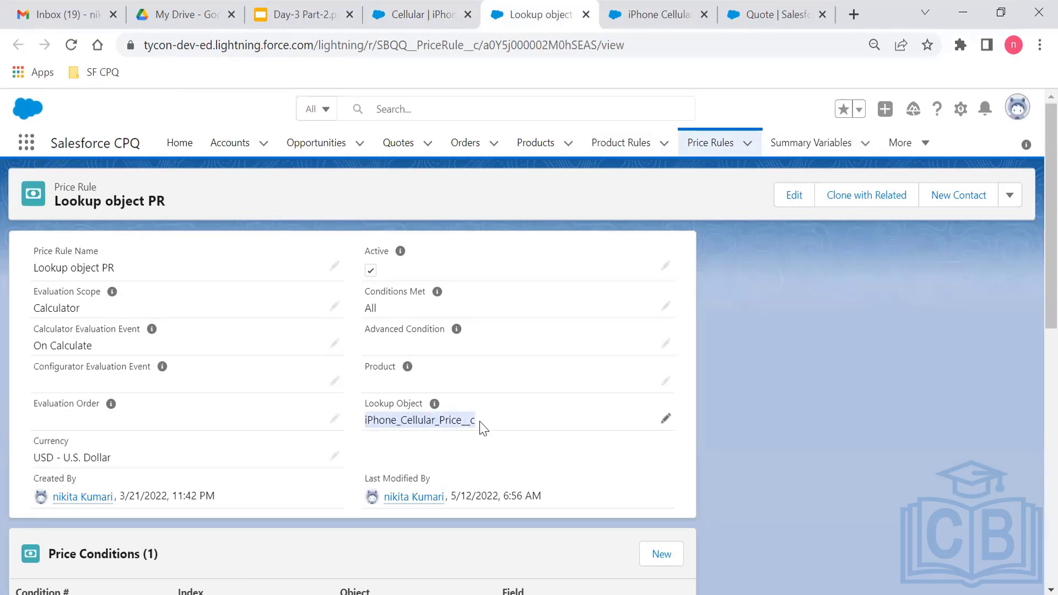
left_click(666, 419)
left_click(605, 441)
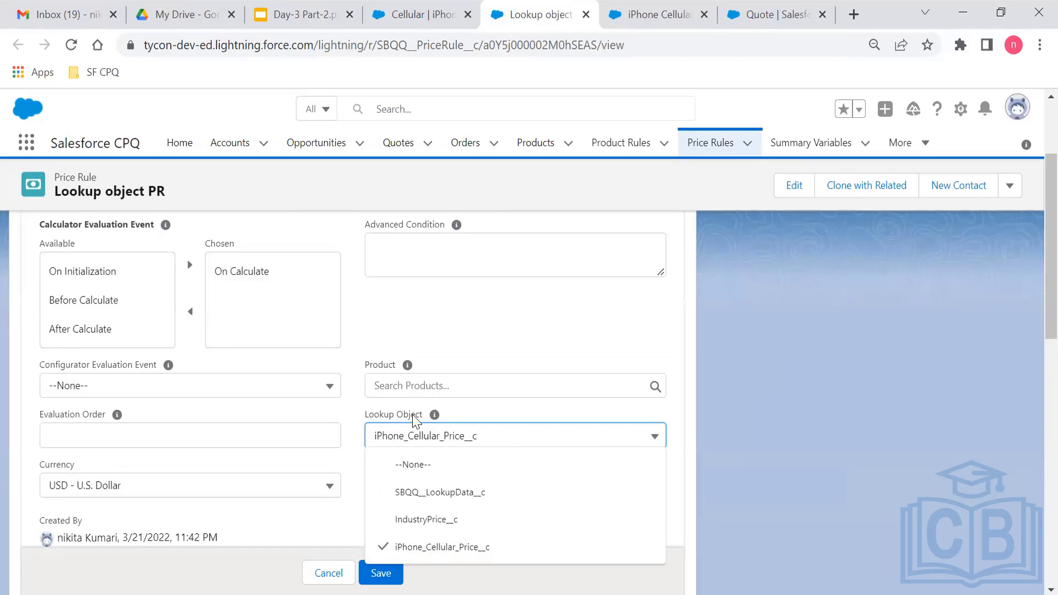
mouse_move(435, 414)
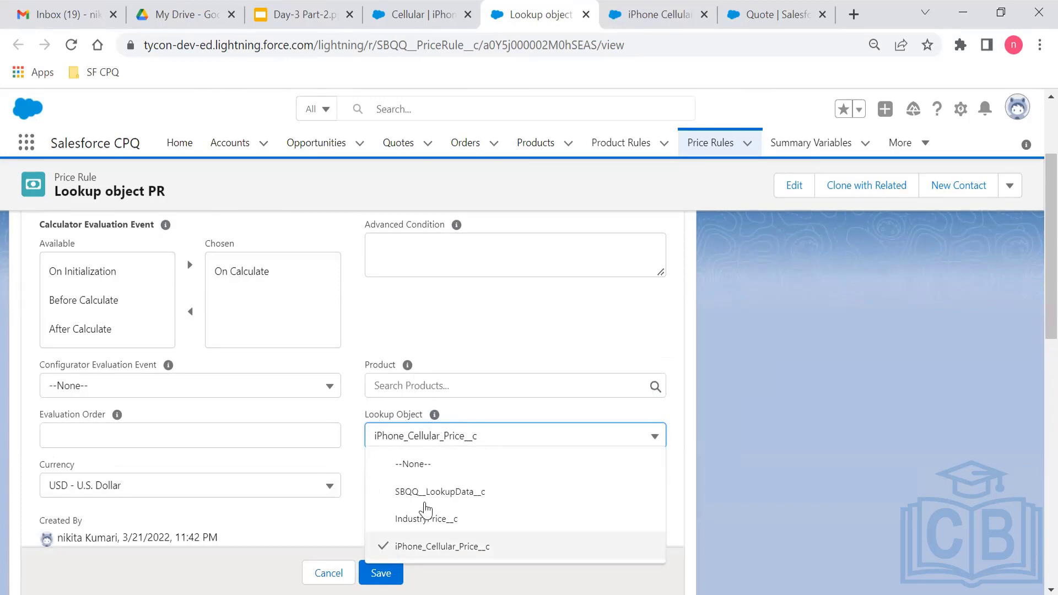
left_click(411, 420)
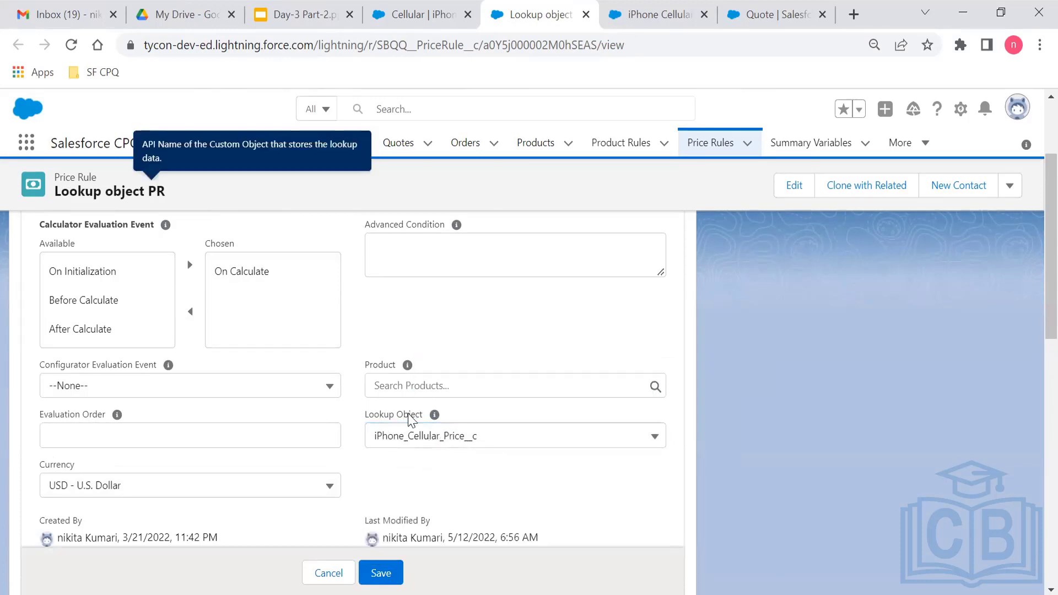
left_click(410, 420)
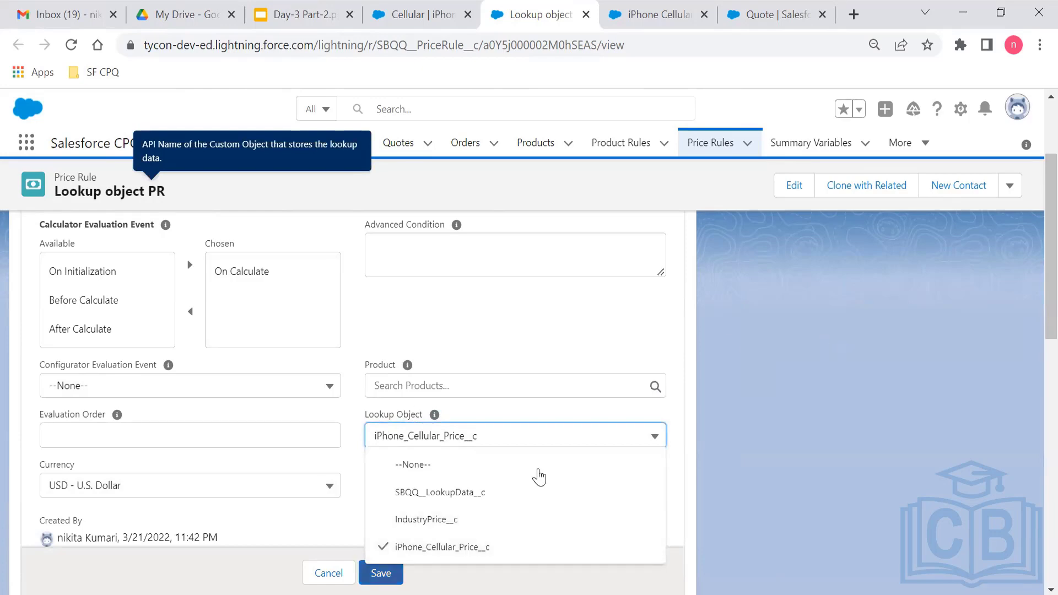
key("Escape")
key("Escape")
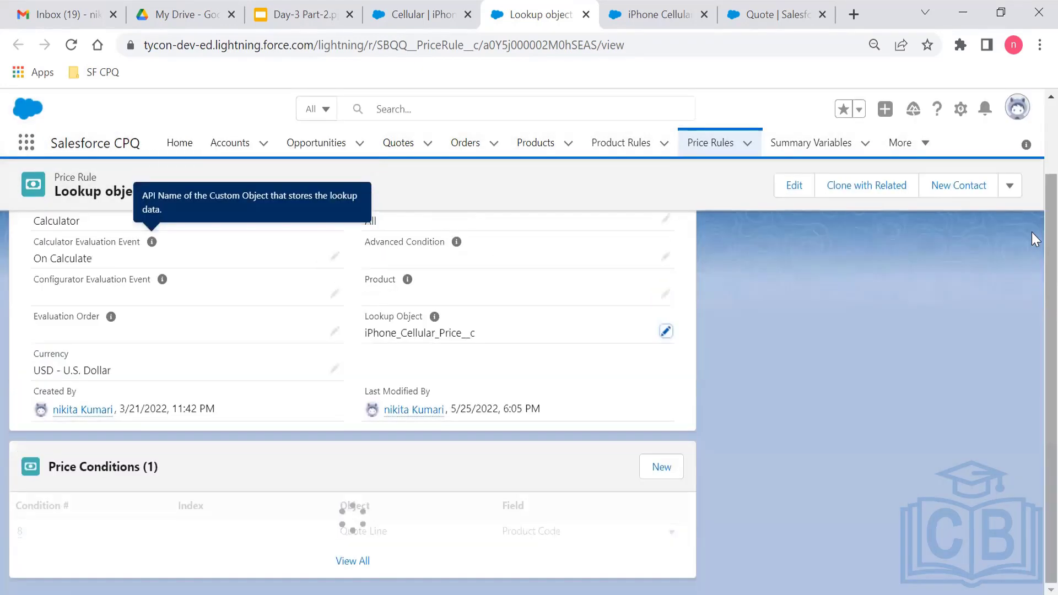
Open the rule's Product Code price condition in a new tab, close the object setup tab, and review the condition's filter information.
scroll(1032, 233, "down", 3)
scroll(1032, 353, "down", 3)
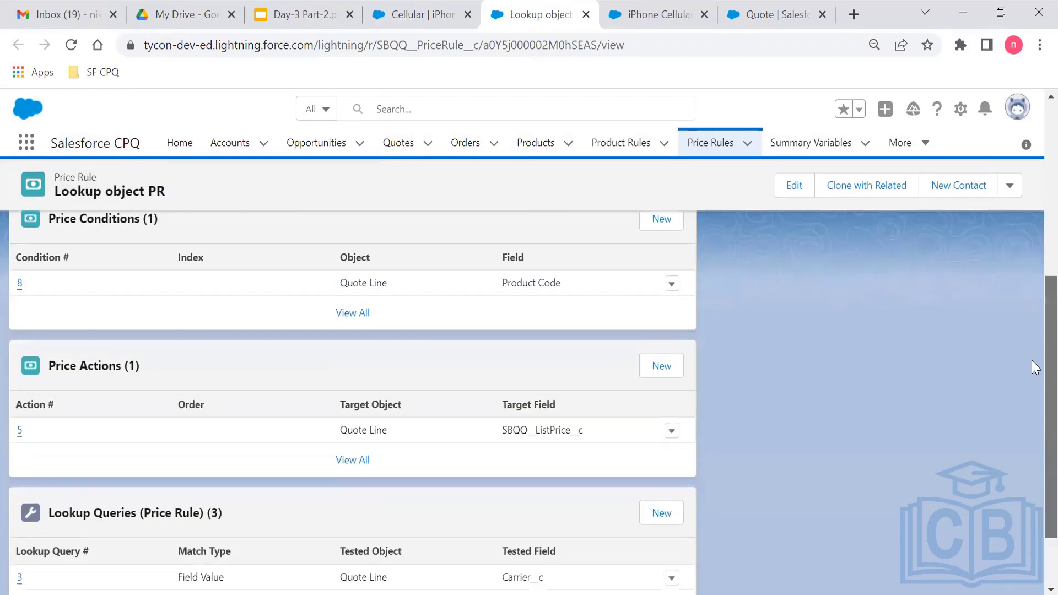
left_click(20, 284, "ctrl")
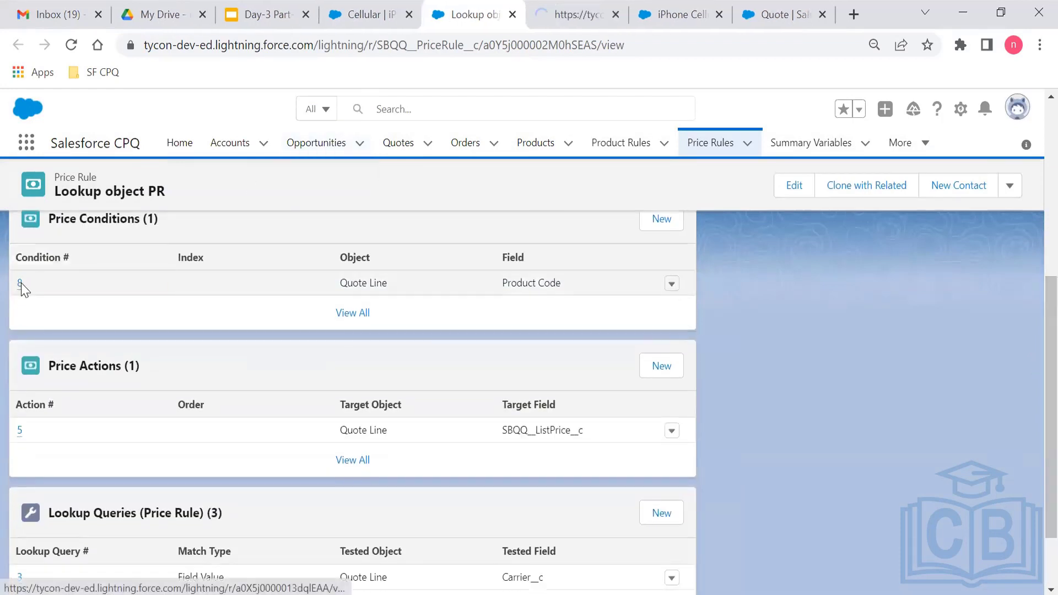
left_click(717, 15)
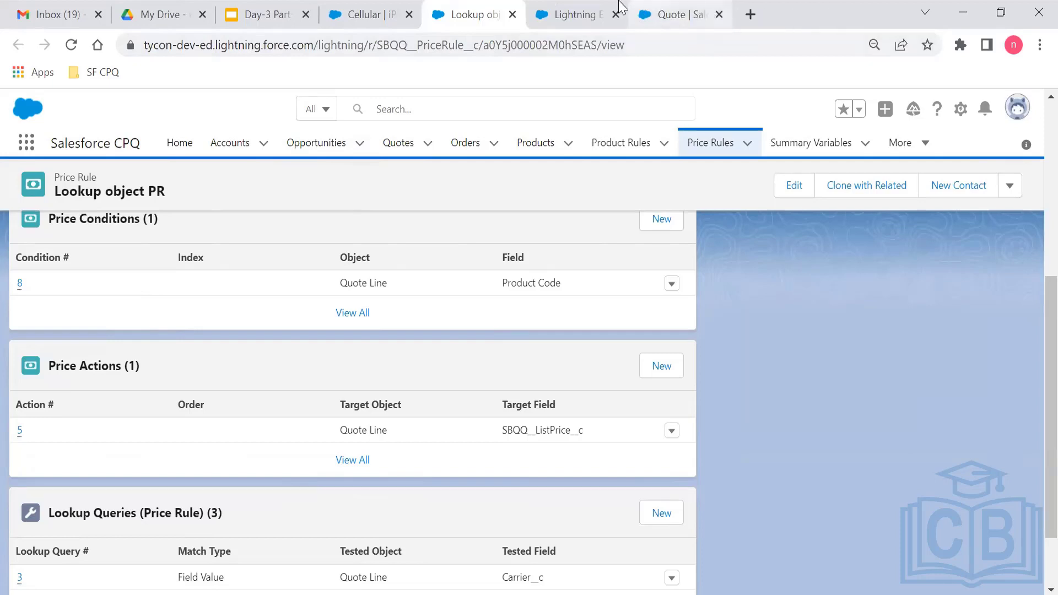
left_click(609, 15)
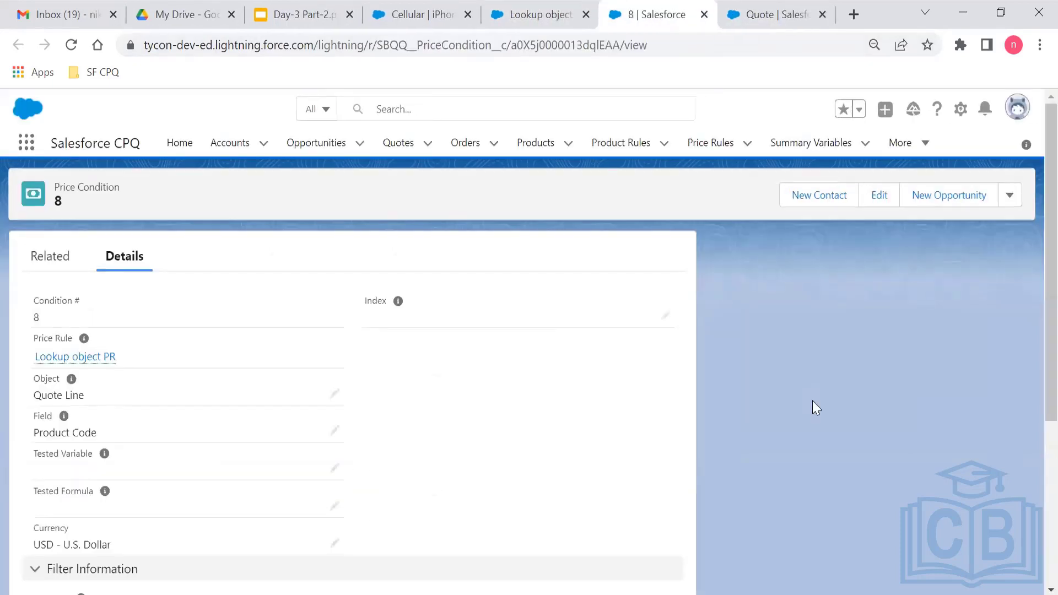
scroll(1035, 243, "down", 1)
scroll(1032, 243, "down", 2)
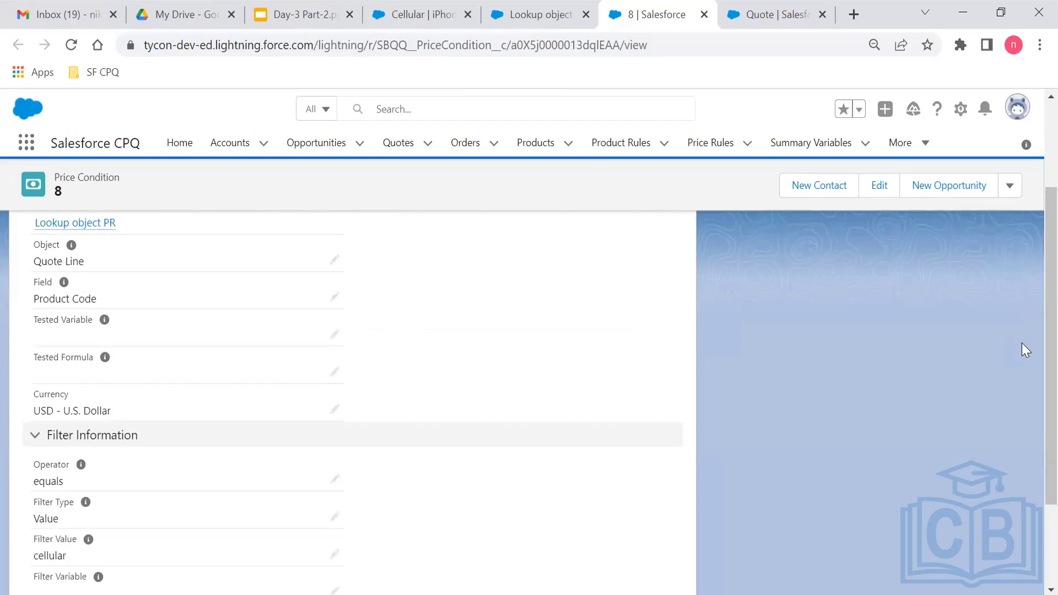
scroll(1032, 352, "down", 1)
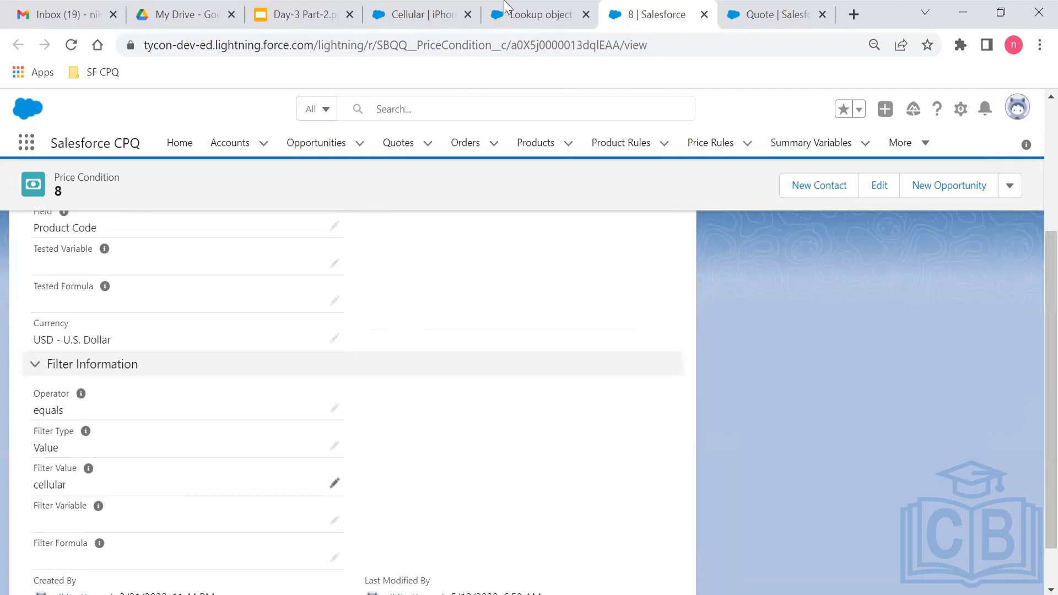
Open the rule's price action in place of the condition tab and compare it with the Cellular price records.
left_click(561, 9)
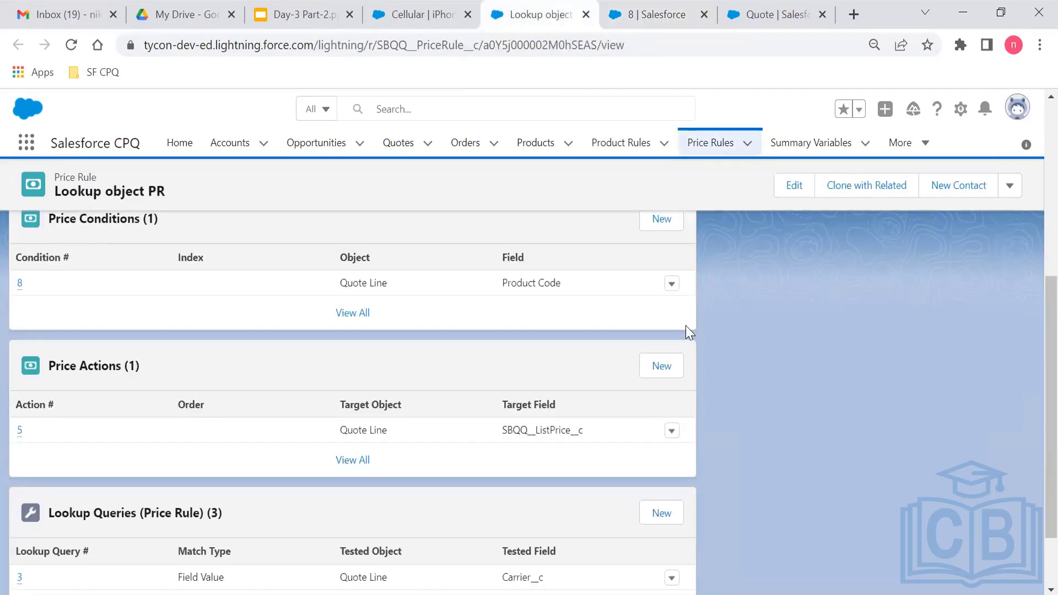
middle_click(19, 434)
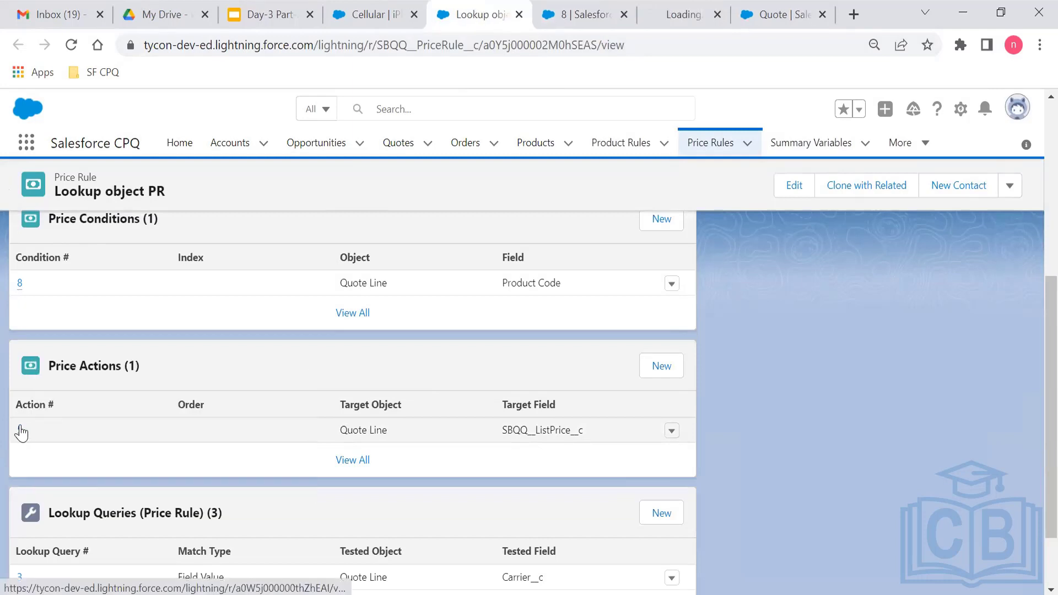
left_click(617, 15)
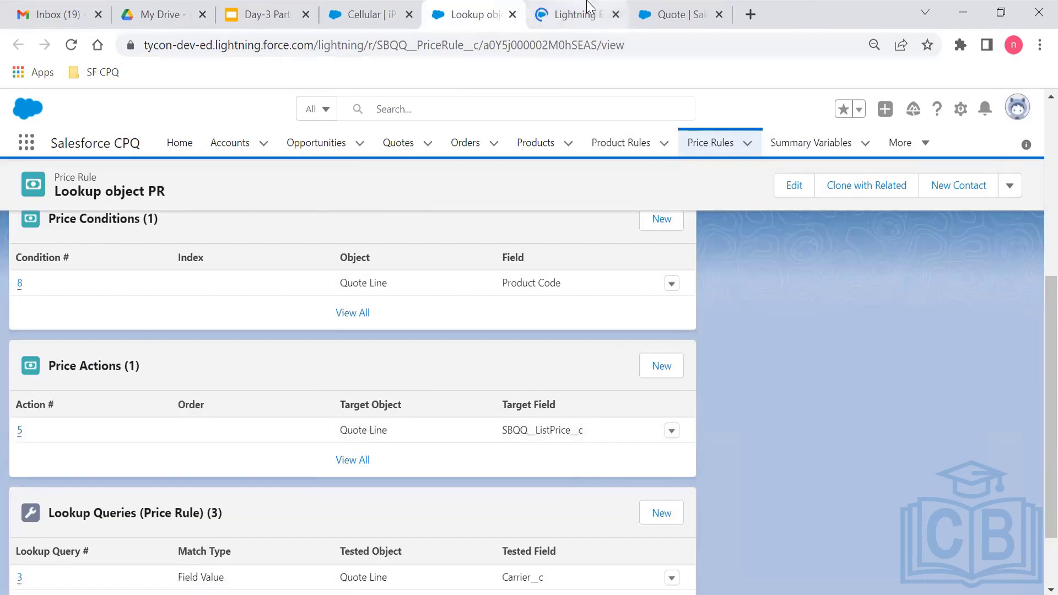
left_click(587, 6)
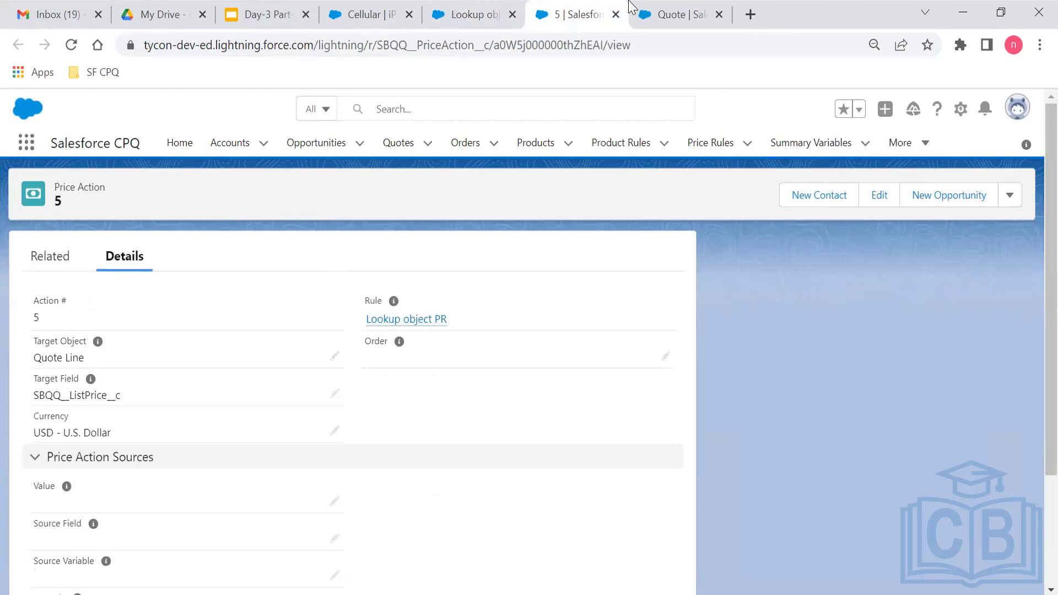
left_click(380, 15)
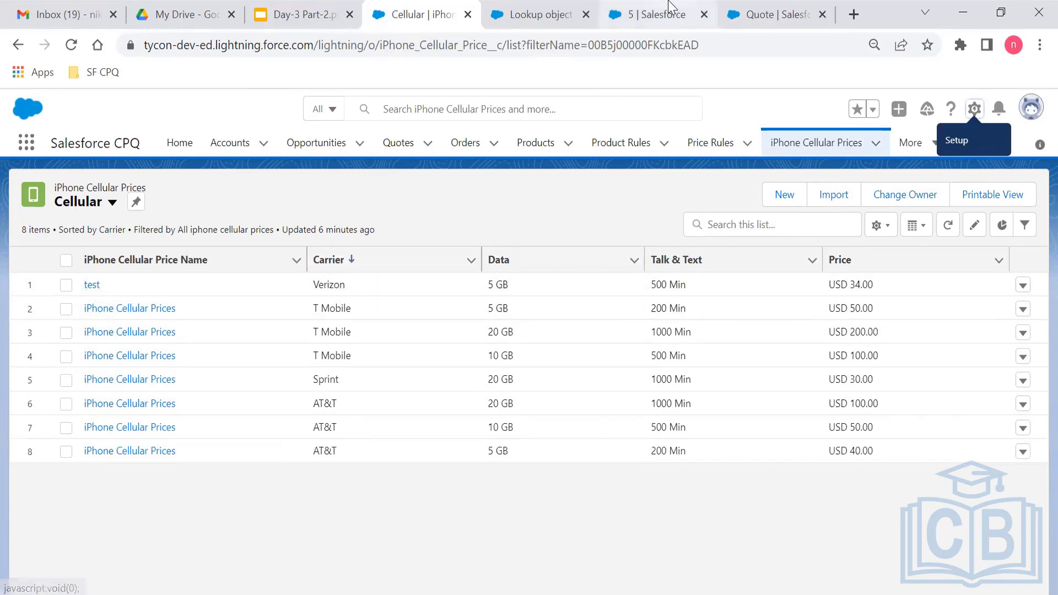
left_click(670, 7)
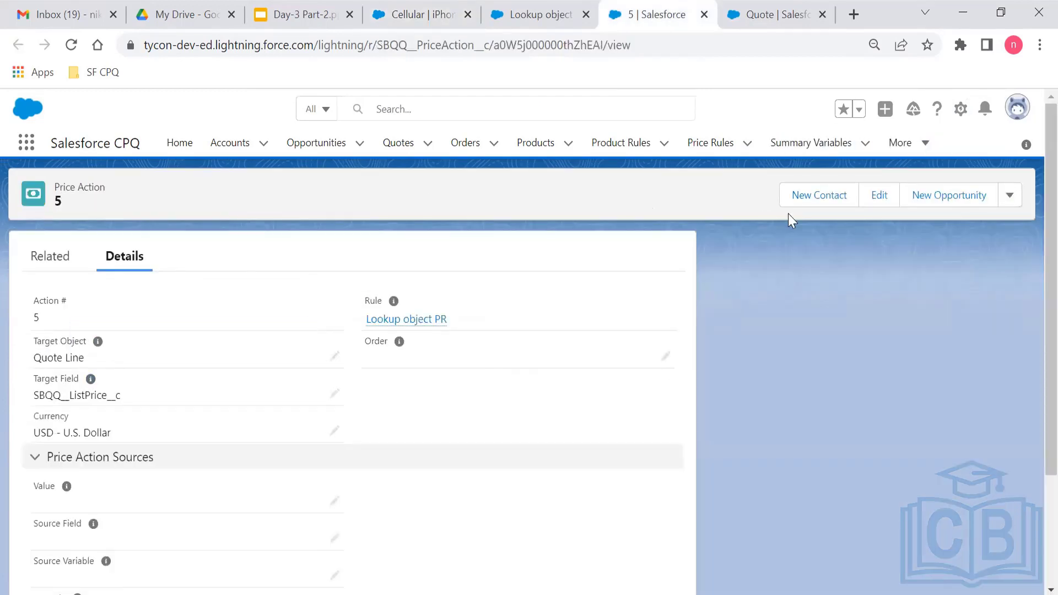
Edit the price action and choose SBQQ__ListPrice__c as its target field.
left_click(879, 197)
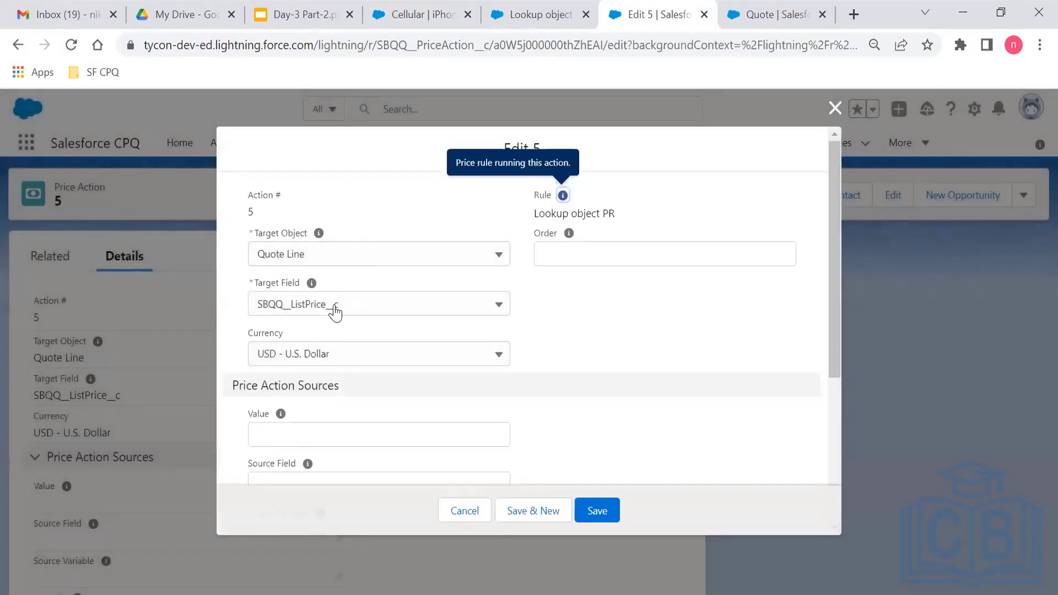
left_click(334, 307)
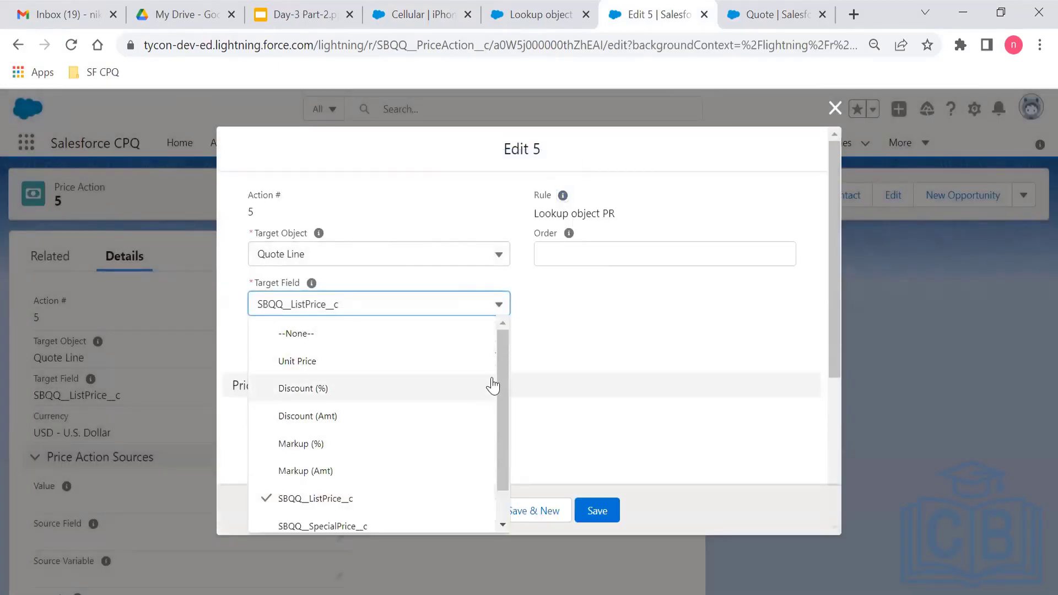
left_click_drag(501, 389, 507, 449)
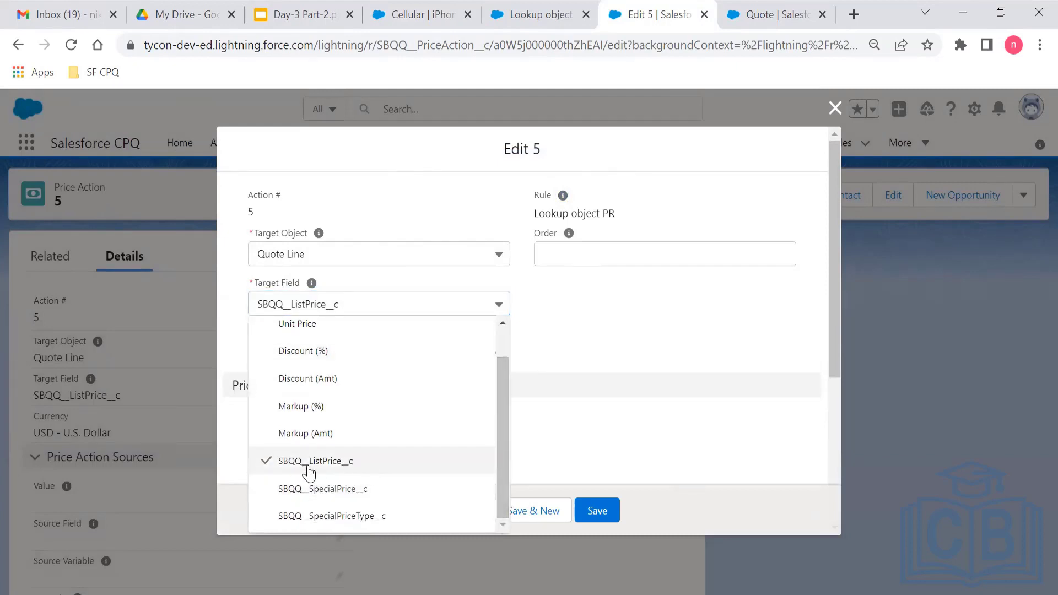
left_click(349, 464)
Check the price action's source lookup field options, keep Price__c as the source, and save the action.
left_click_drag(835, 222, 851, 421)
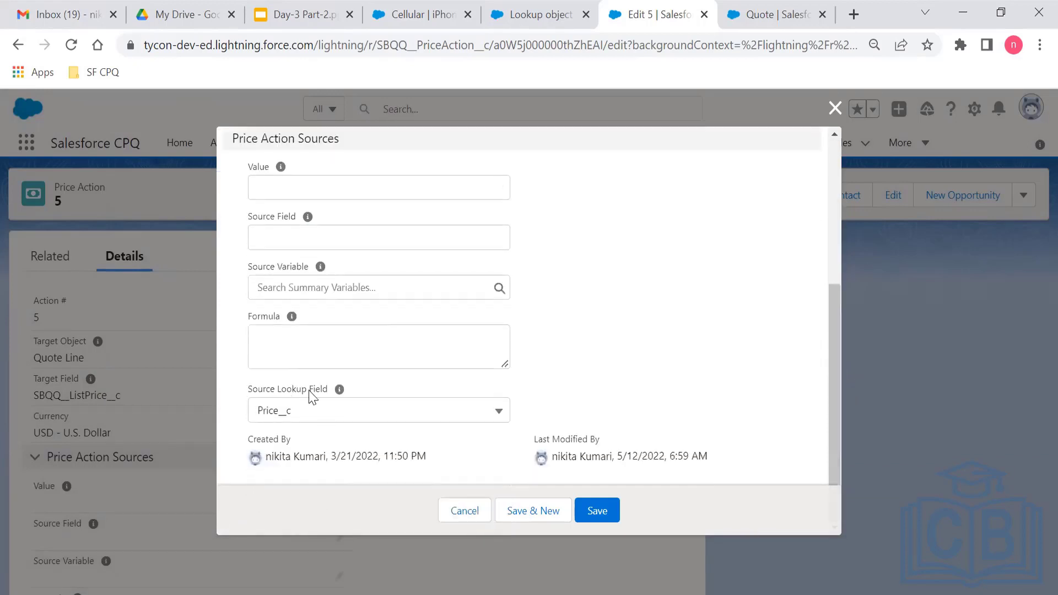
left_click(307, 422)
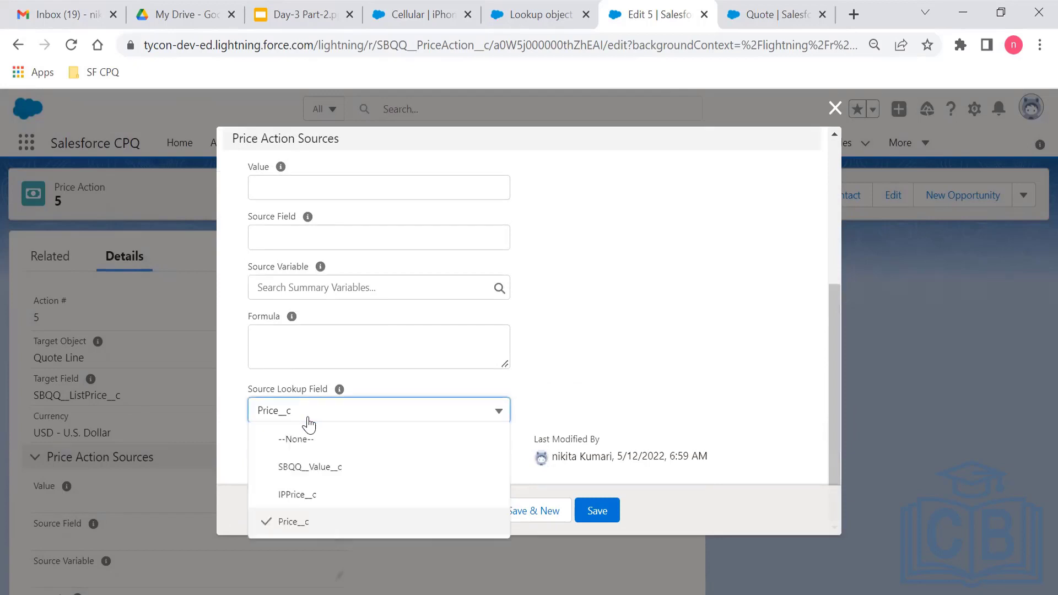
left_click(324, 505)
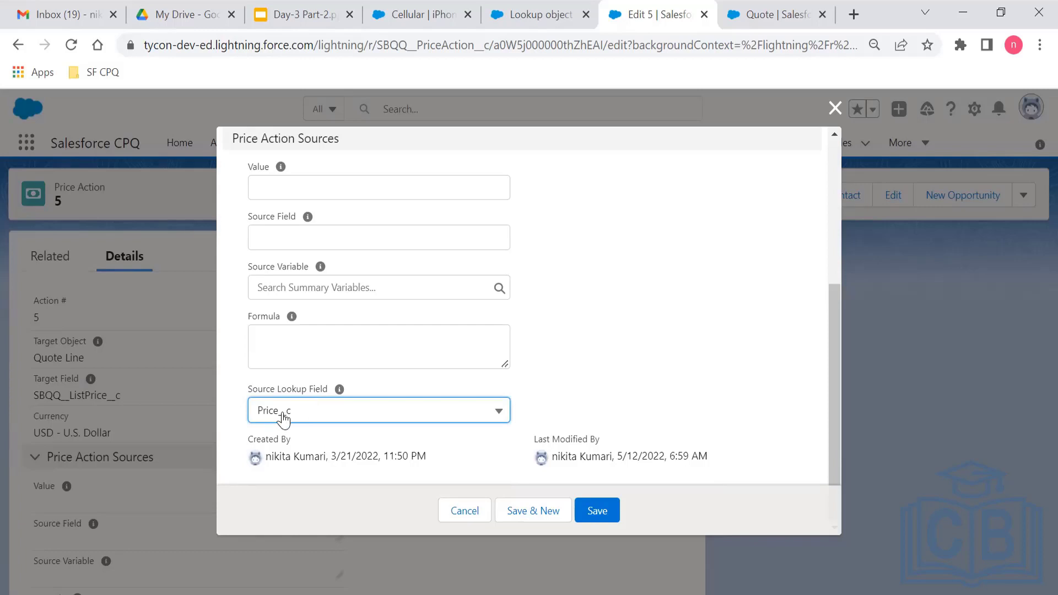
scroll(827, 223, "up", 3)
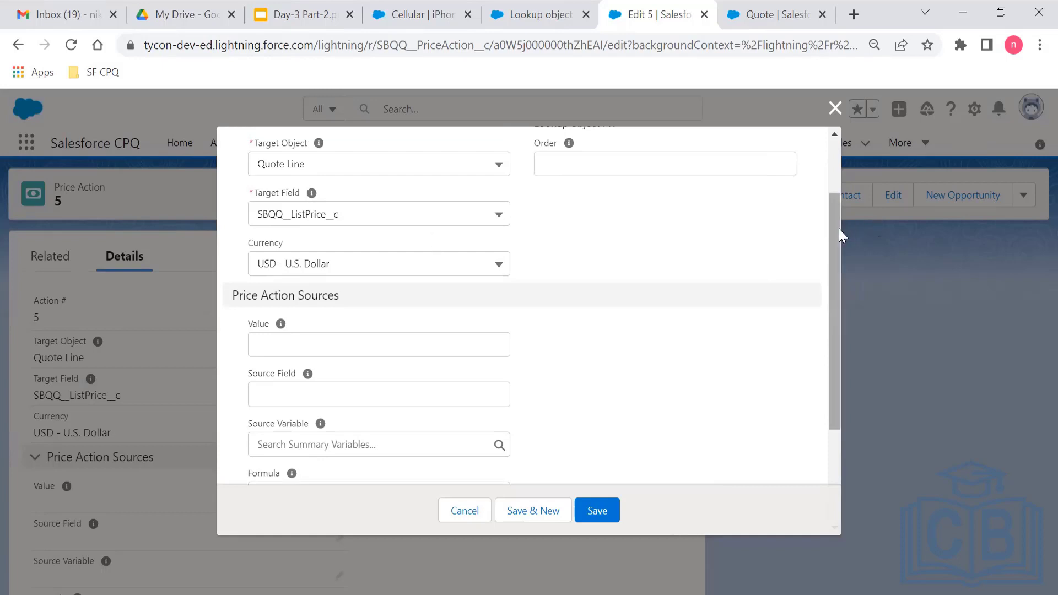
scroll(839, 234, "down", 3)
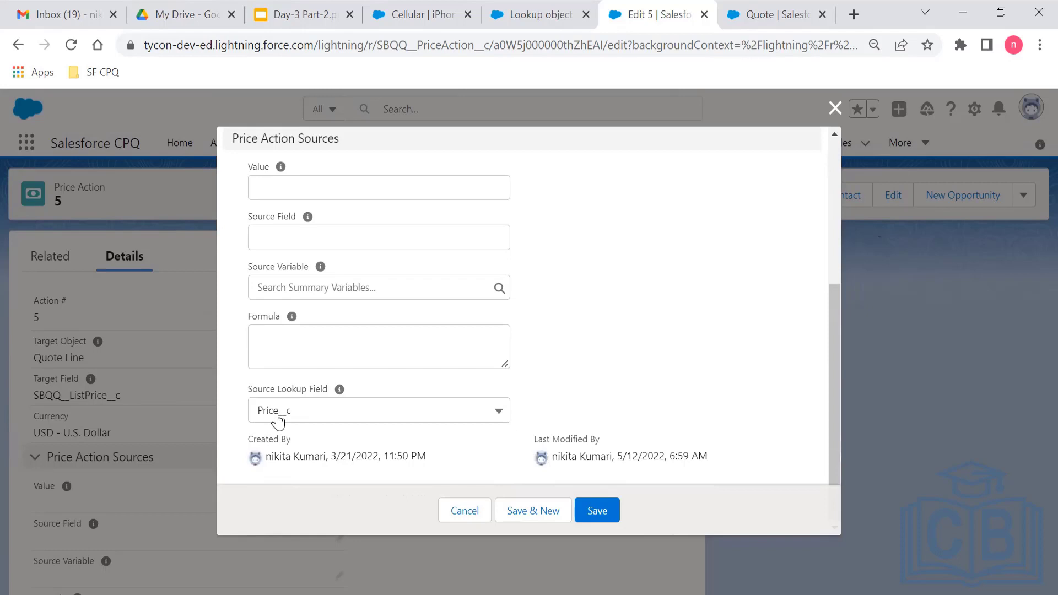
left_click_drag(834, 349, 831, 420)
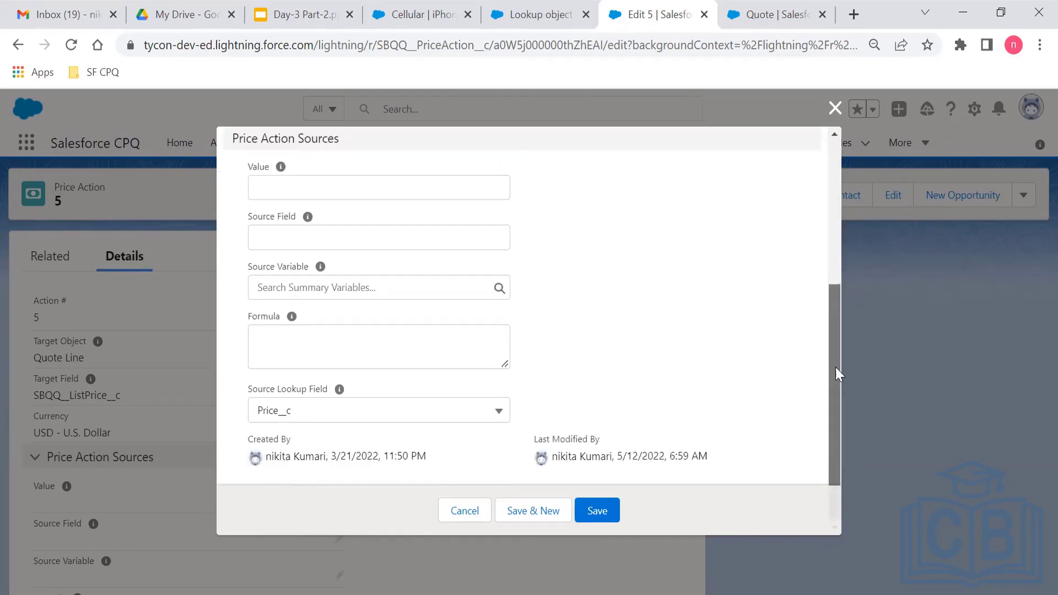
left_click_drag(836, 369, 822, 256)
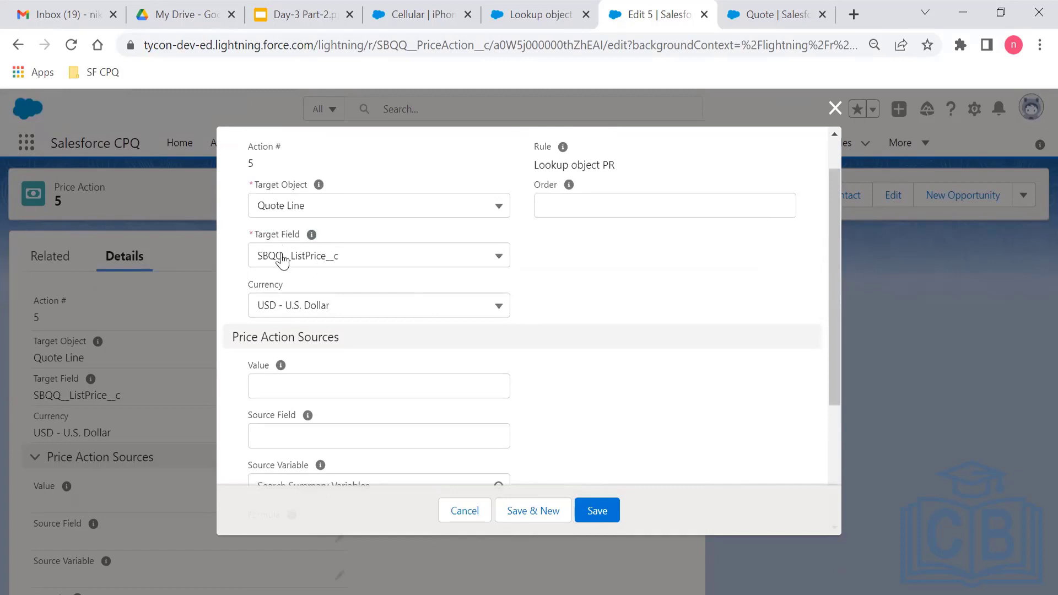
scroll(820, 396, "down", 1)
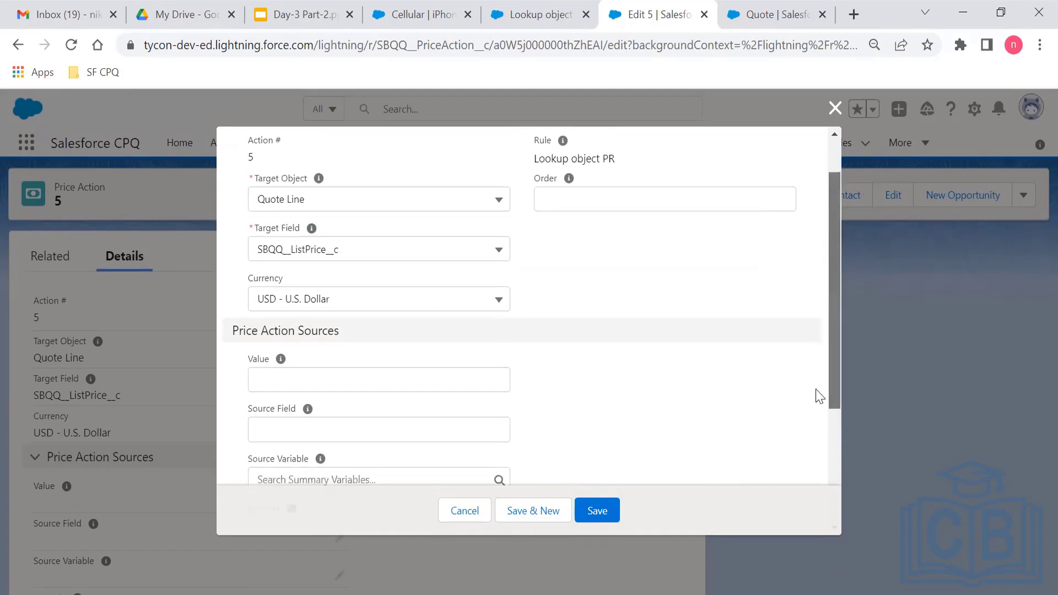
scroll(820, 396, "down", 4)
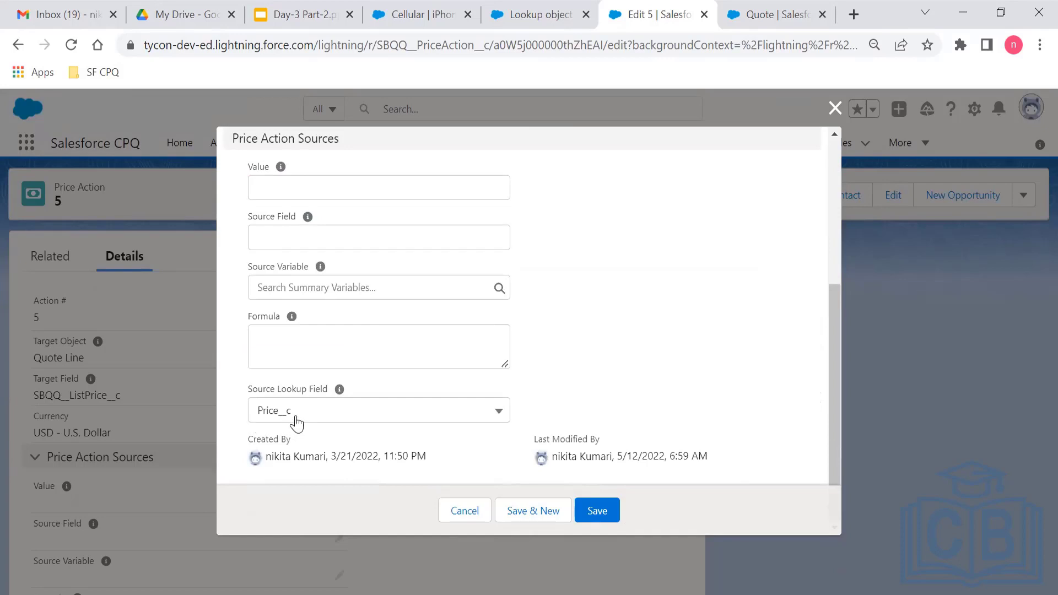
left_click(603, 510)
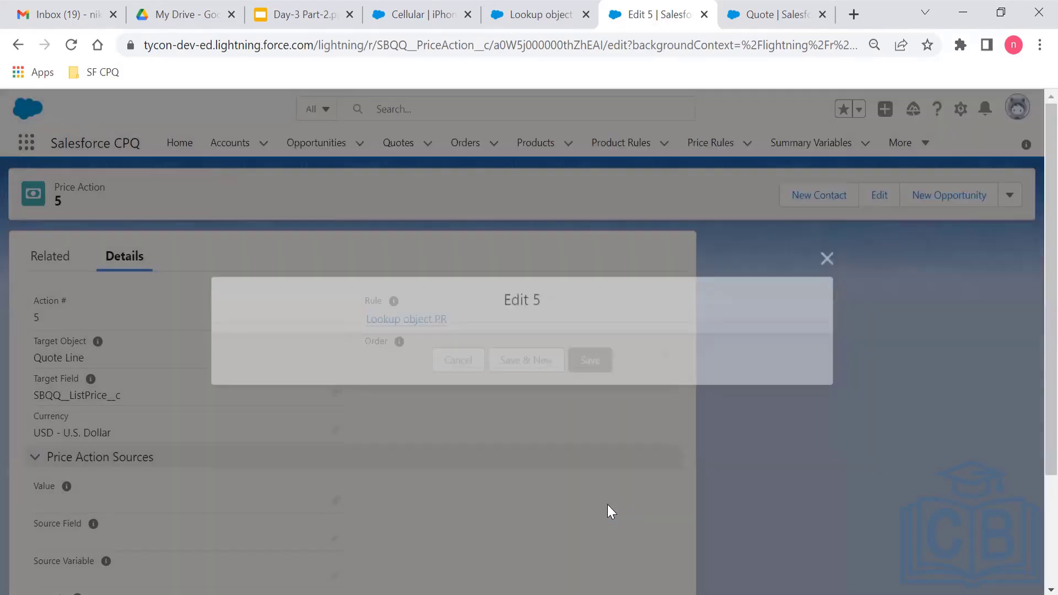
Open the parent rule from the price action and return to the existing "Lookup object PR" tab with its related lists.
left_click(680, 182)
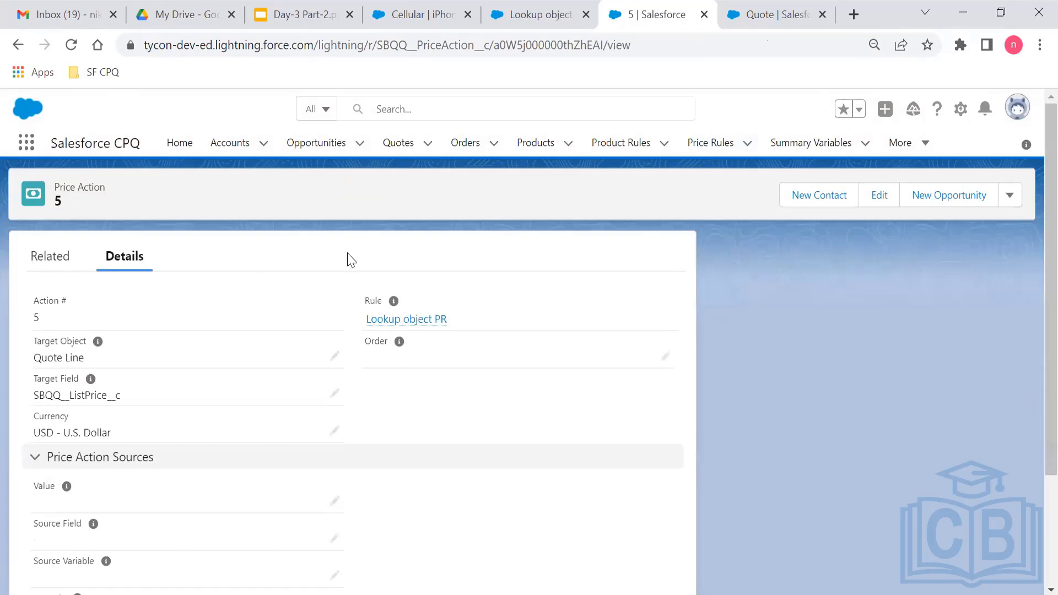
left_click(399, 324)
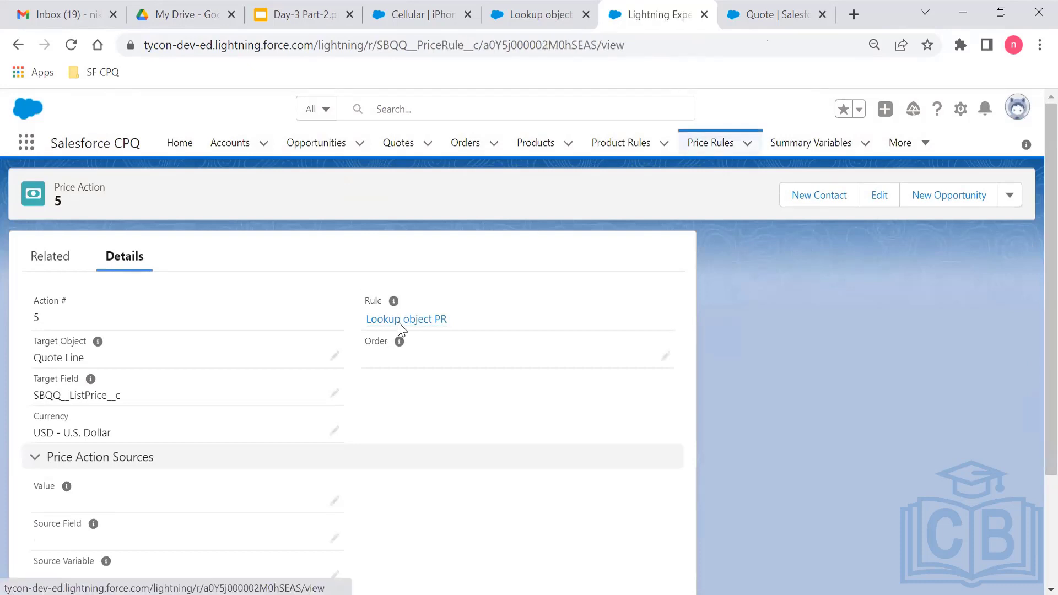
left_click(527, 16)
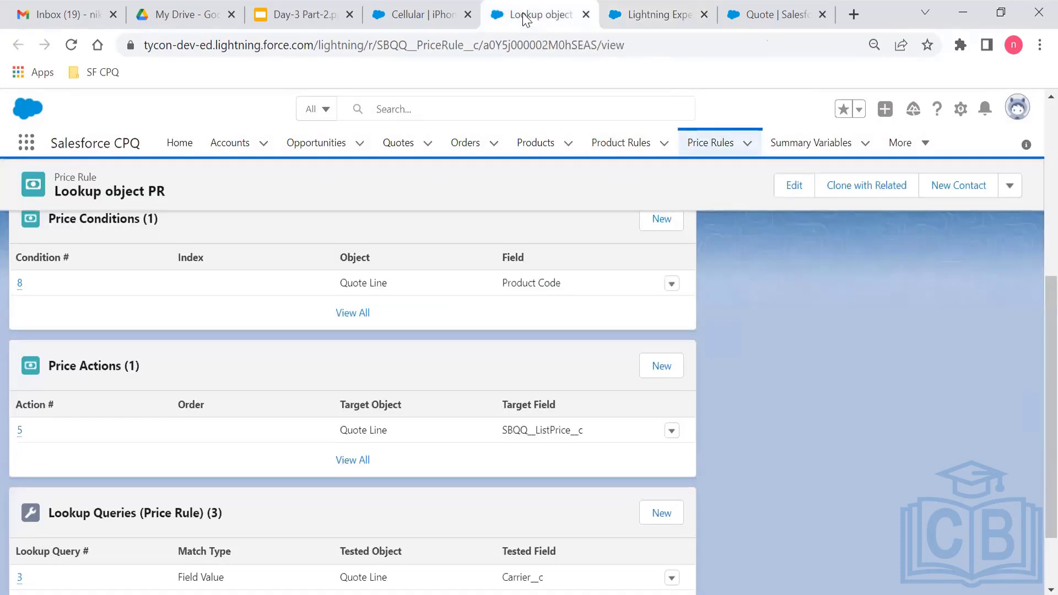
Close the duplicate rule tab, open the Carrier__c lookup query in a separate tab, and review its tested field, operator and lookup field.
left_click(704, 15)
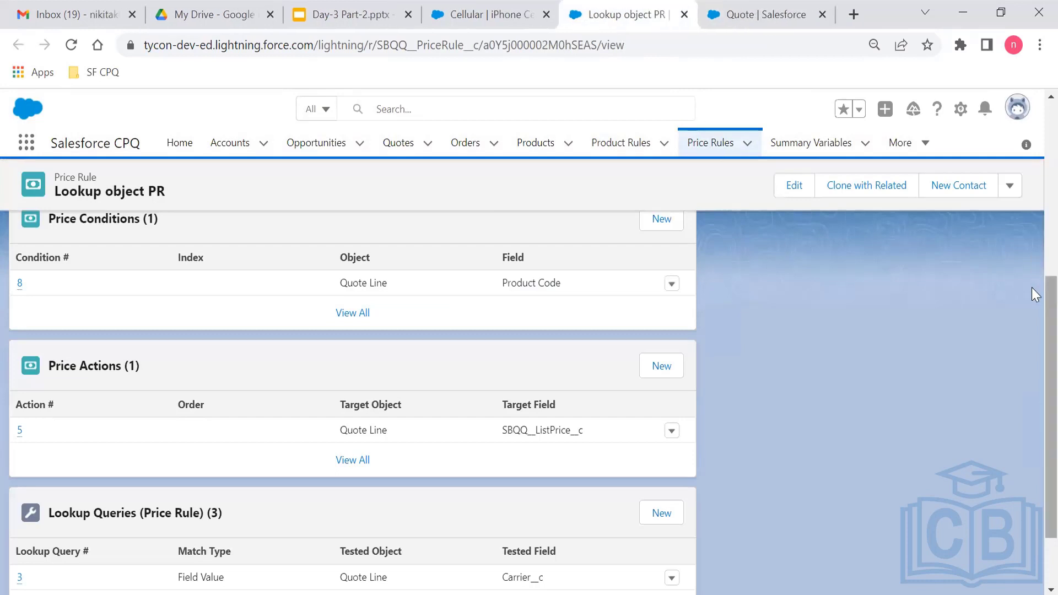
scroll(1032, 306, "down", 2)
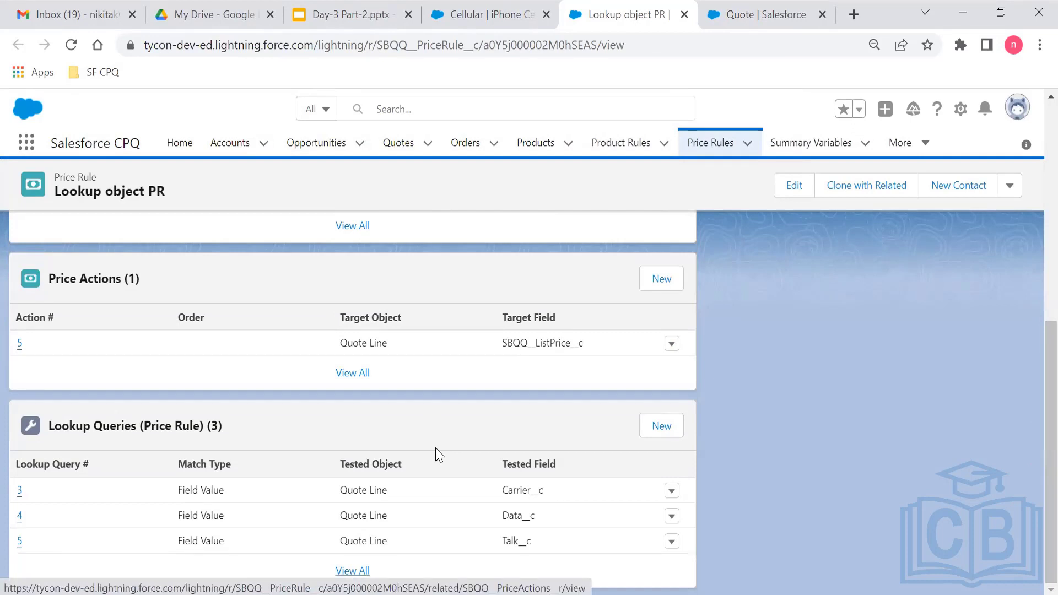
left_click(21, 496, "ctrl")
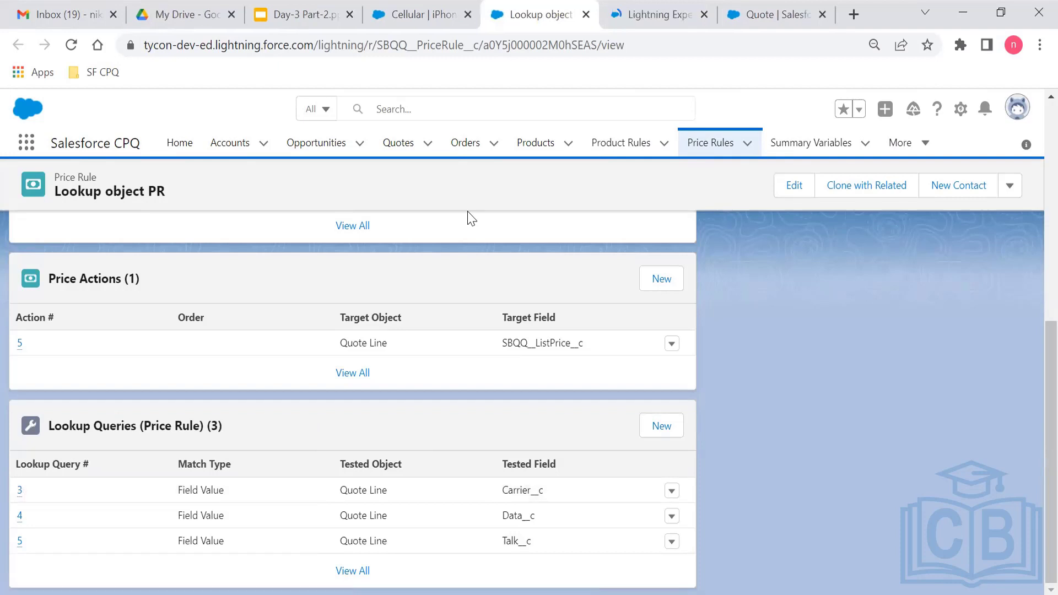
left_click(658, 6)
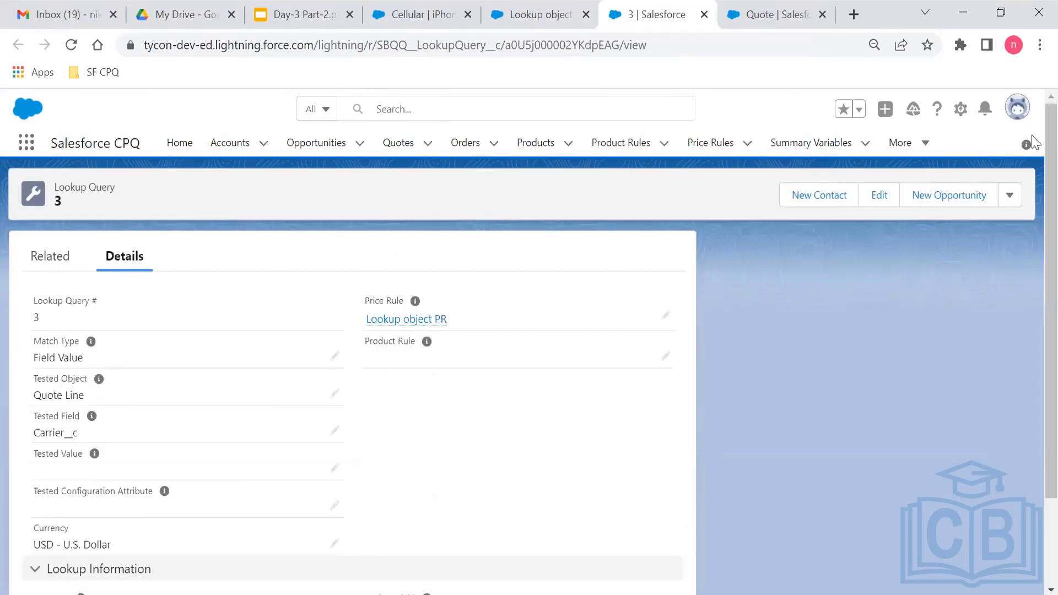
scroll(1033, 375, "down", 2)
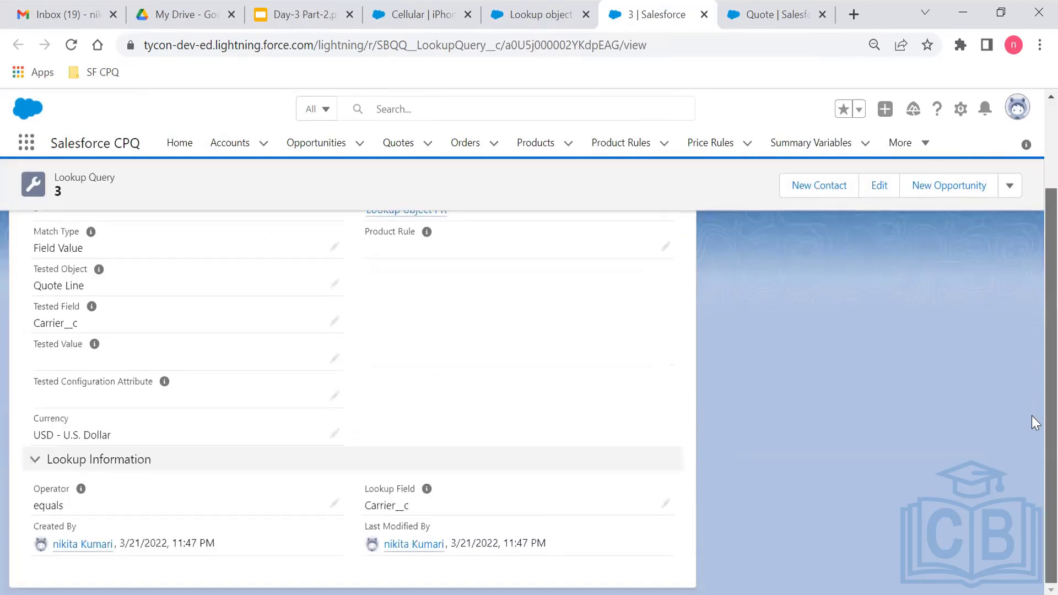
scroll(1032, 375, "up", 1)
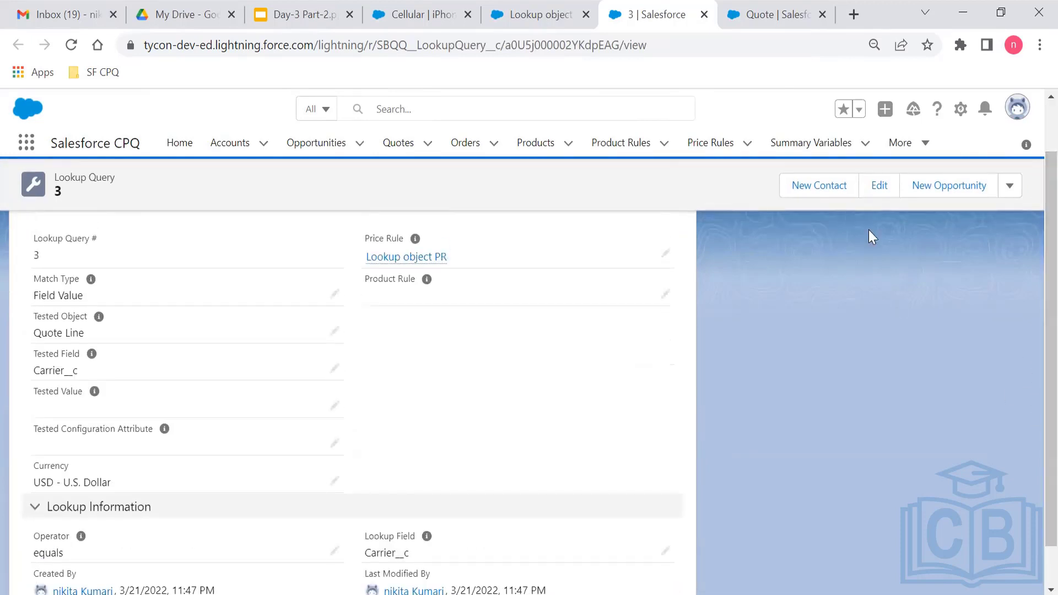
Open the lookup query for editing, check its tested object and the lookup field options, and keep Carrier__c as the lookup field.
left_click(880, 186)
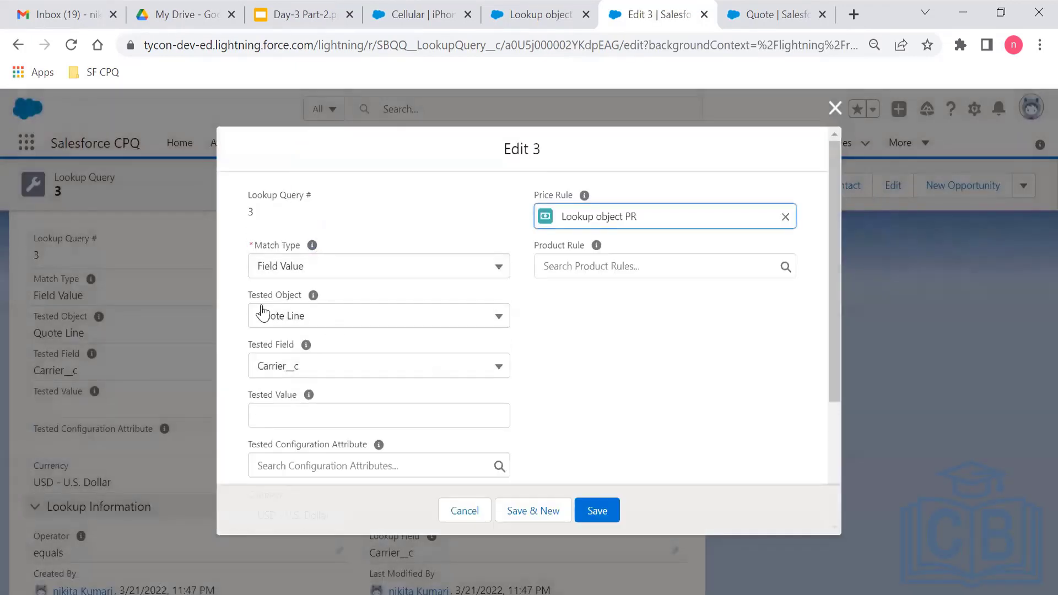
left_click(313, 318)
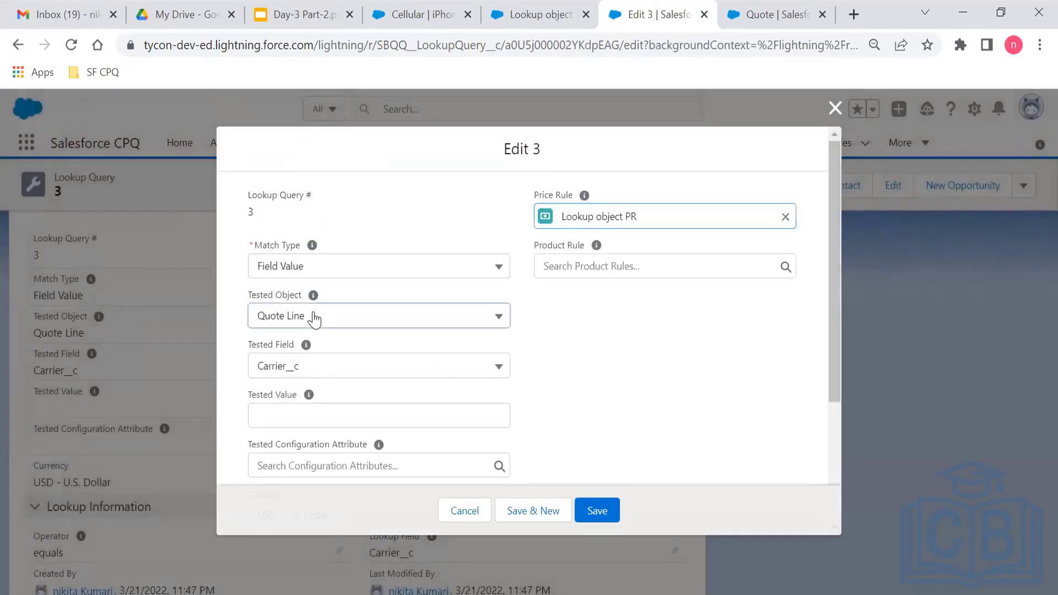
left_click(313, 318)
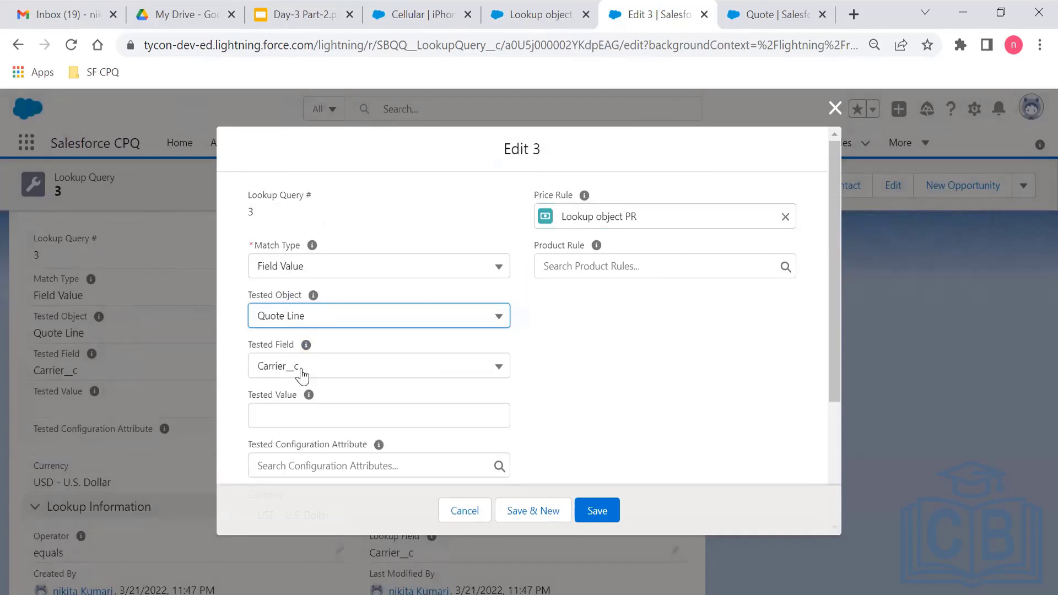
left_click_drag(829, 236, 833, 397)
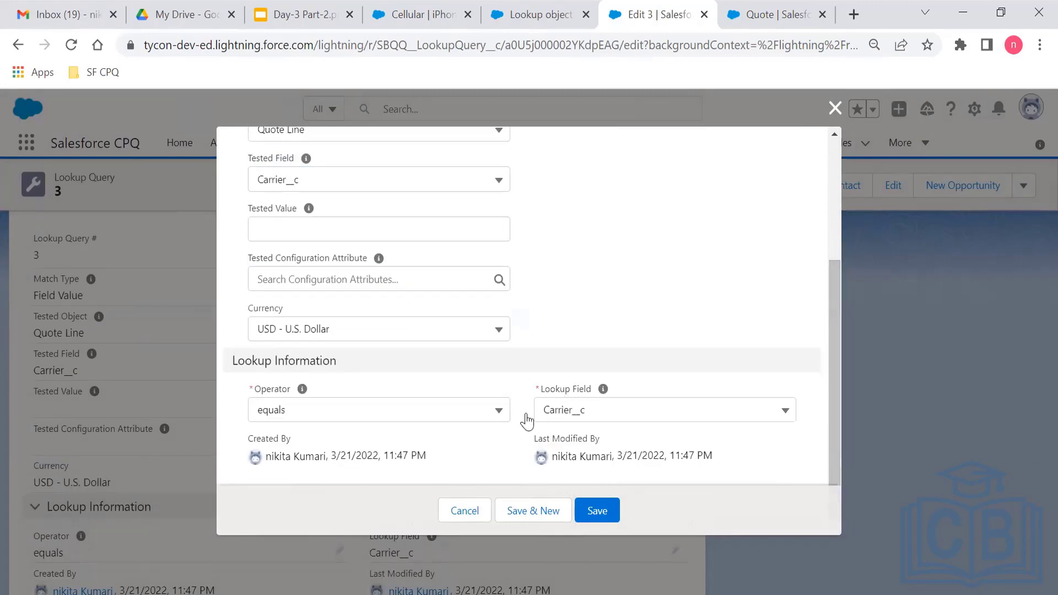
left_click(586, 418)
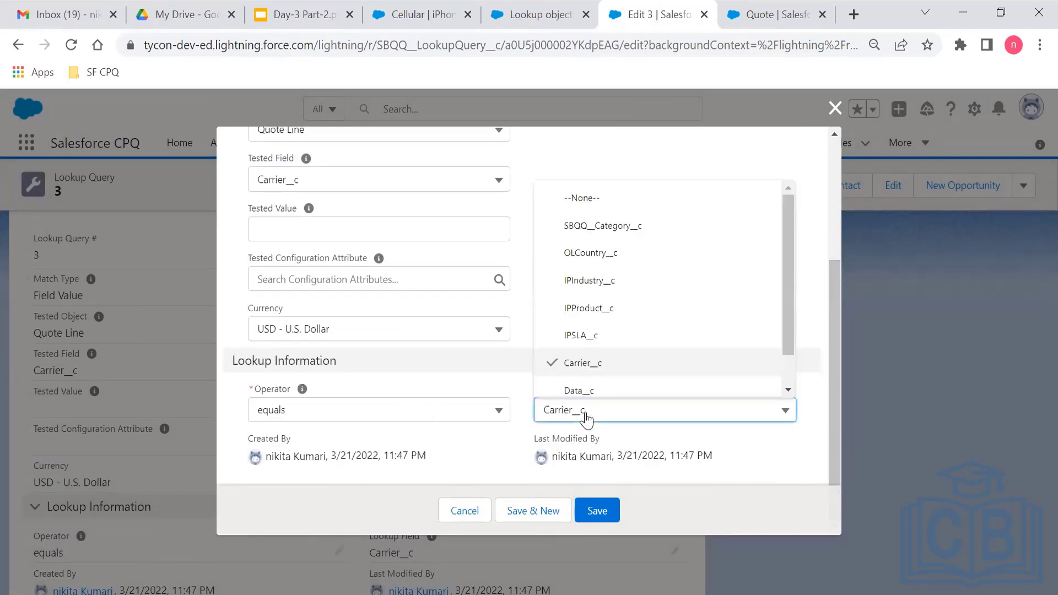
left_click(619, 367)
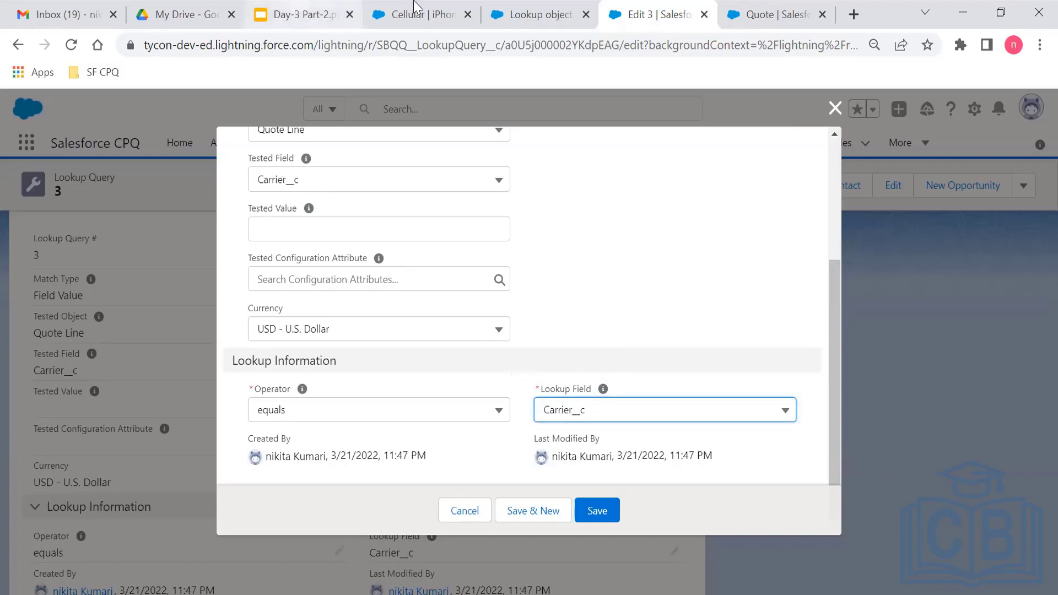
Compare the Carrier, Data and Talk & Text values in the Cellular price records with the rule's lookup queries, and return to the query.
left_click(422, 15)
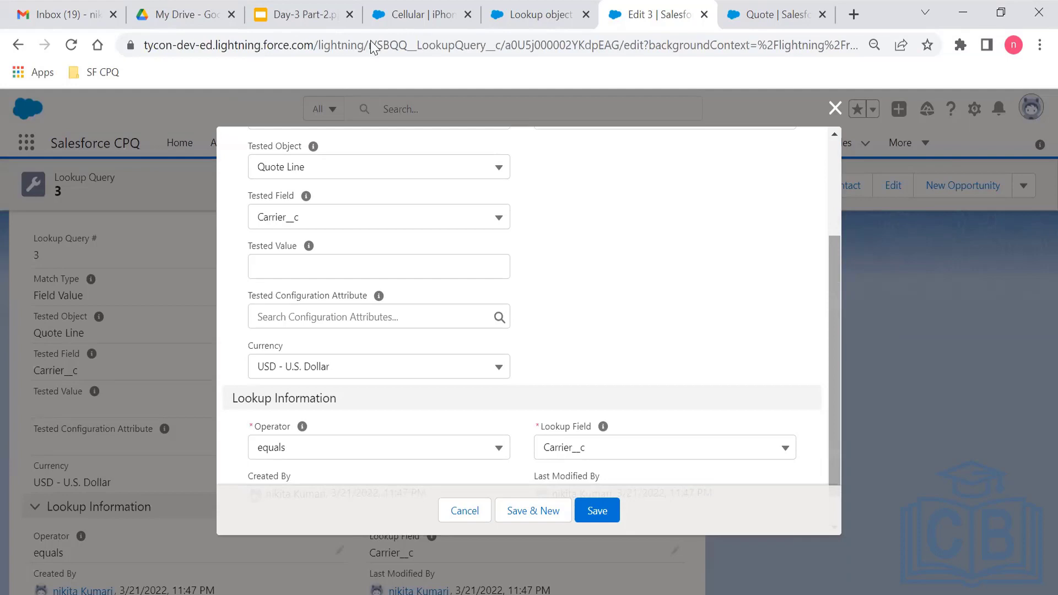
left_click(435, 15)
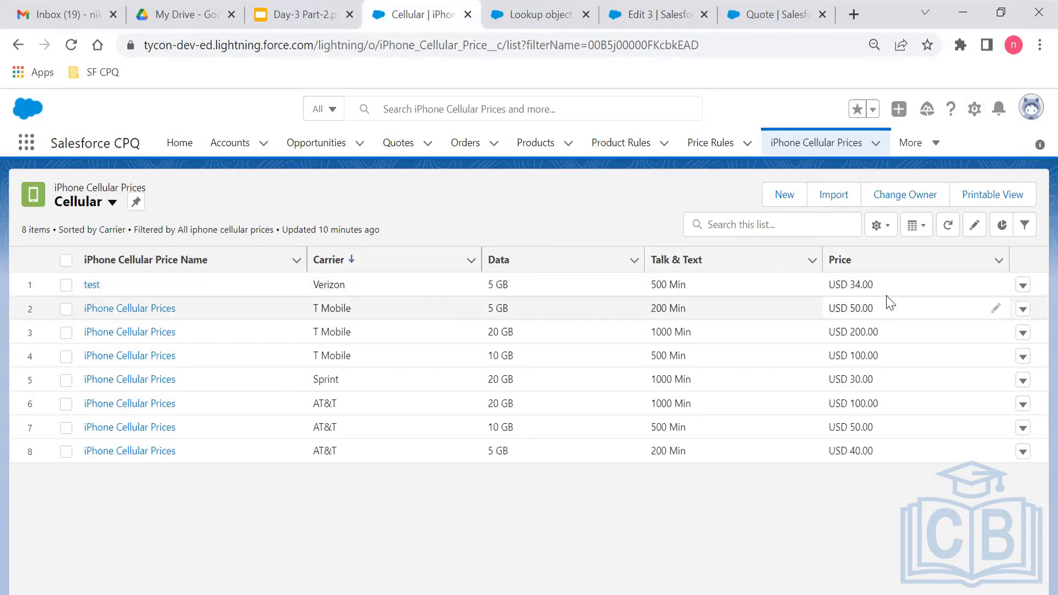
left_click(496, 7)
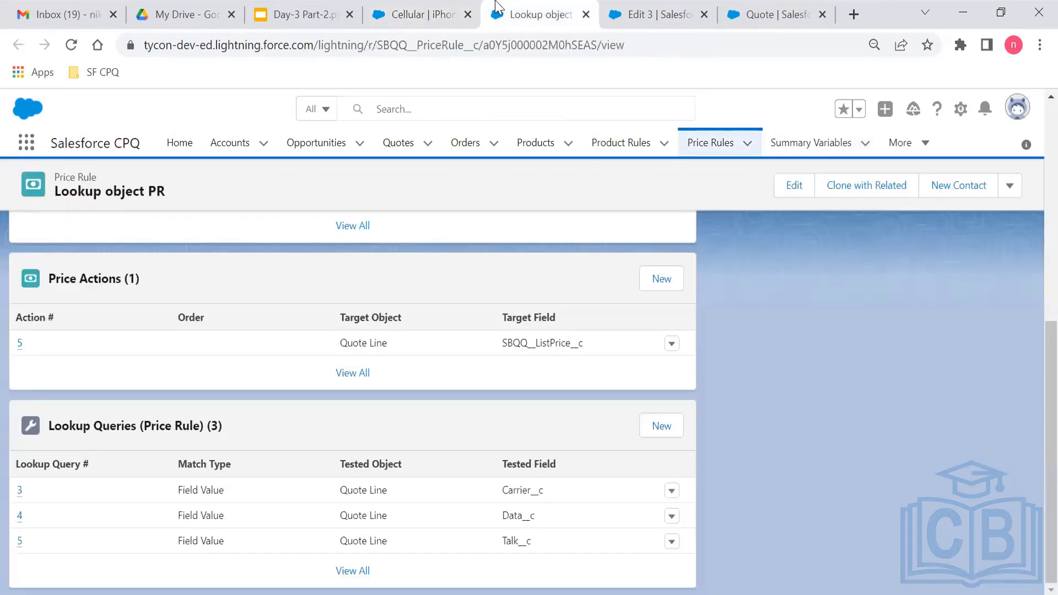
left_click(734, 8)
left_click(678, 6)
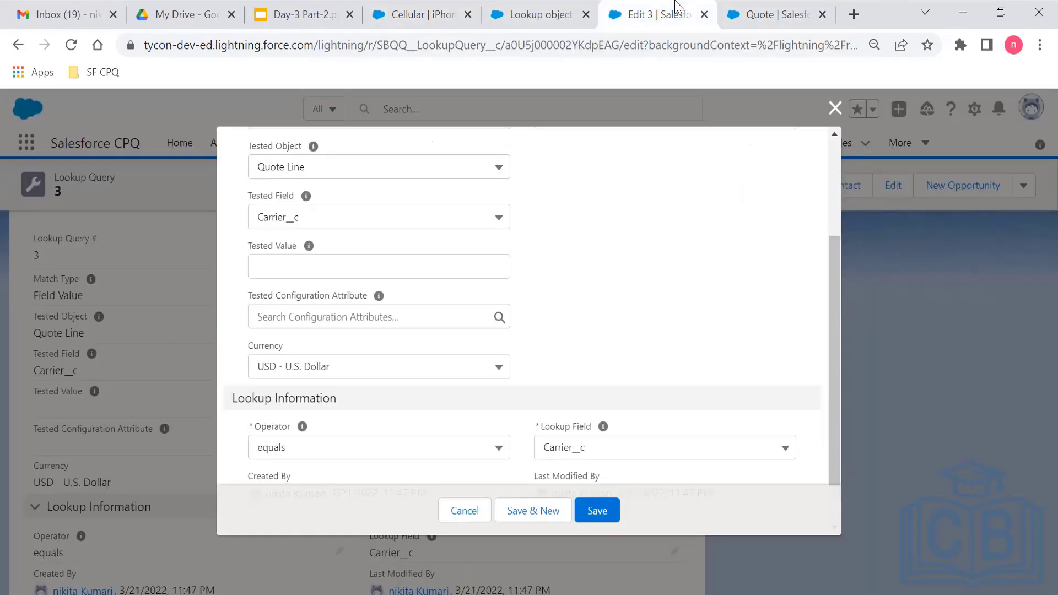
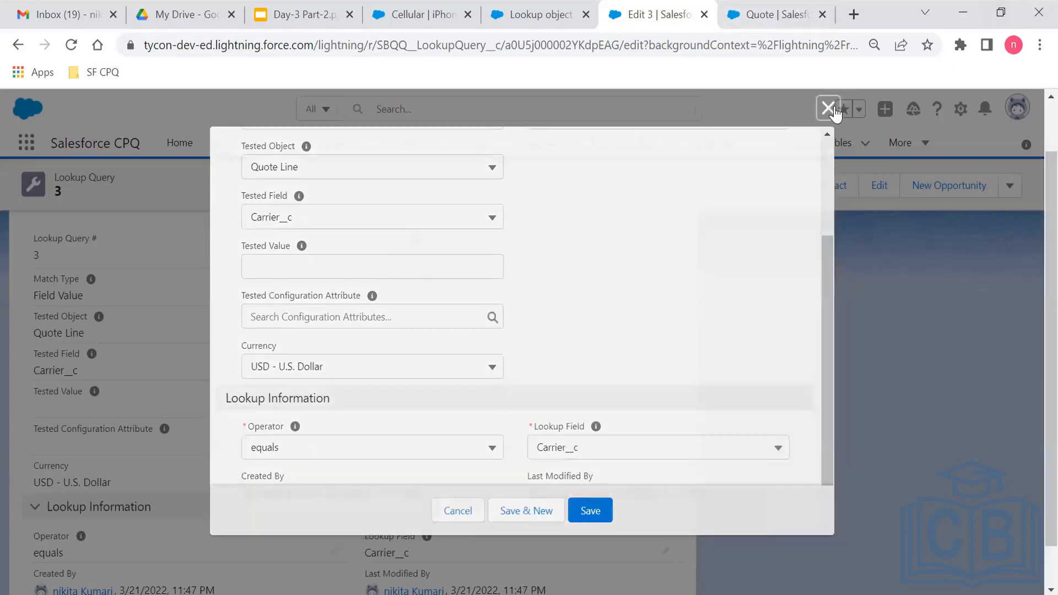
Close the lookup query edit without saving, open its parent price rule, and review the rule's price actions and three lookup queries.
left_click(835, 109)
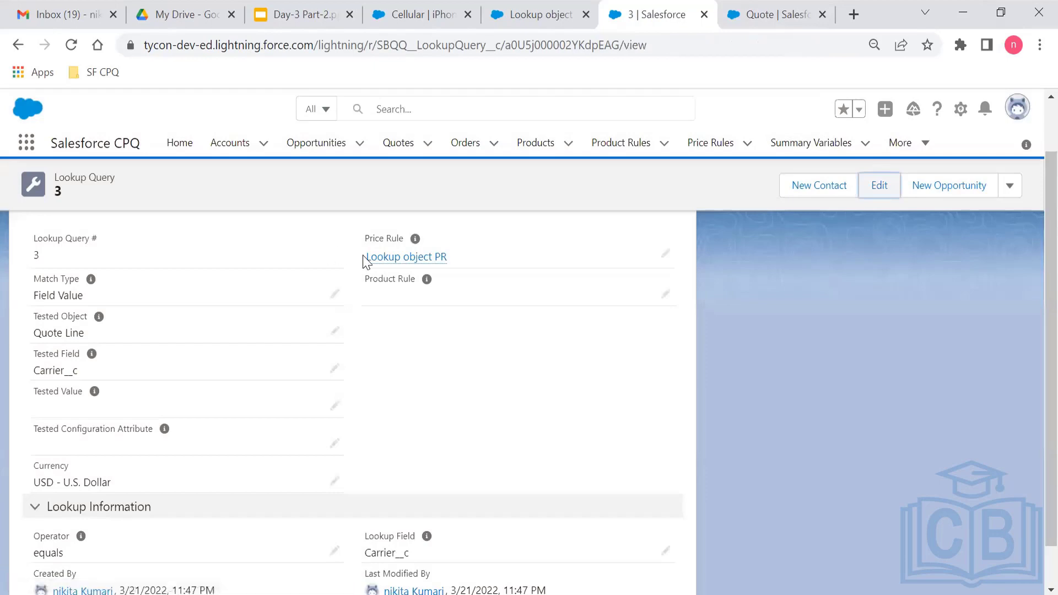
left_click(377, 261)
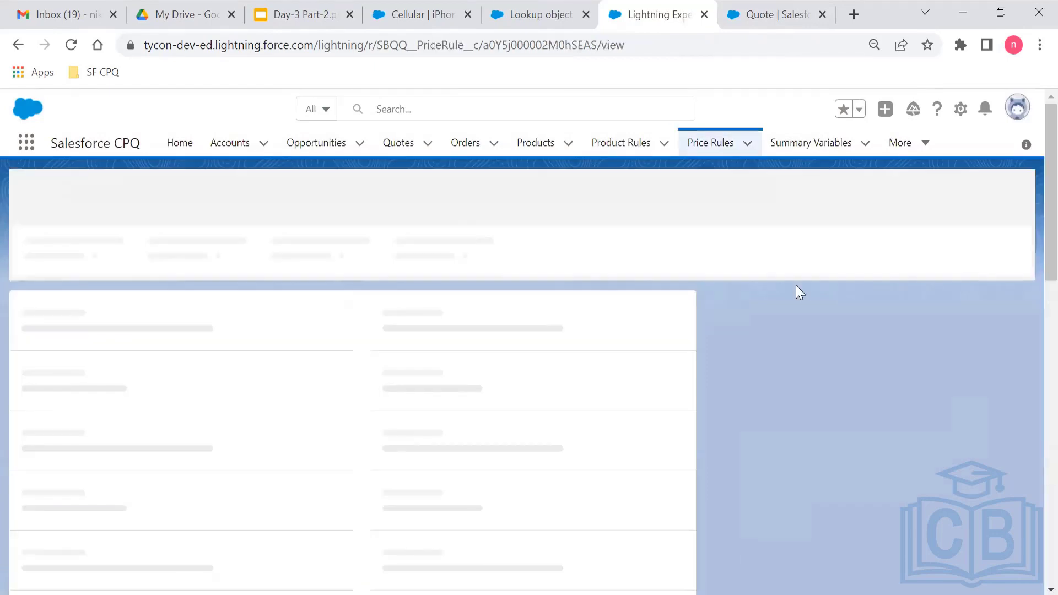
scroll(1032, 237, "down", 5)
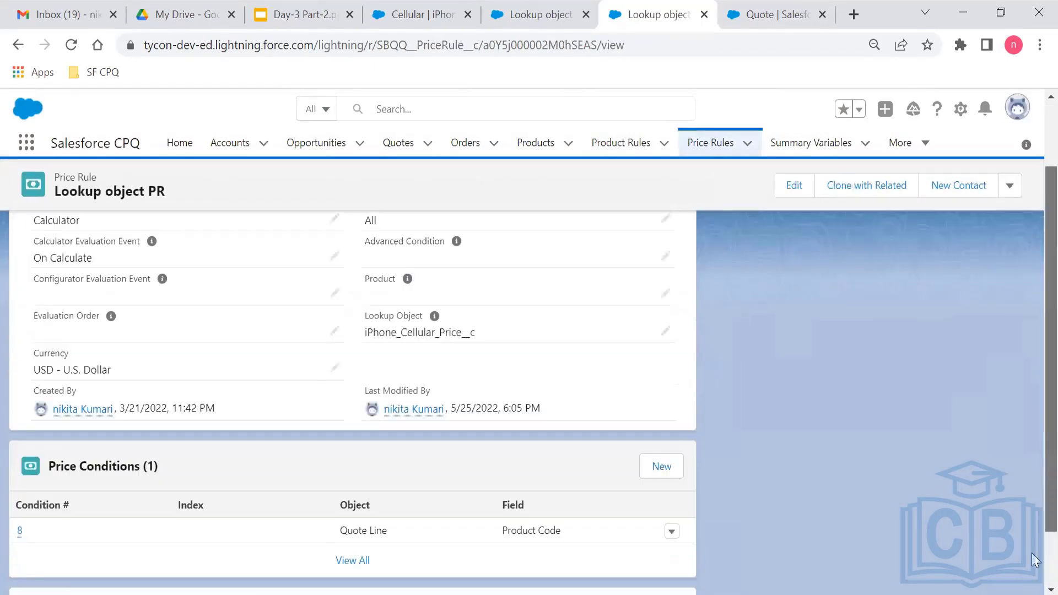
scroll(1032, 553, "down", 2)
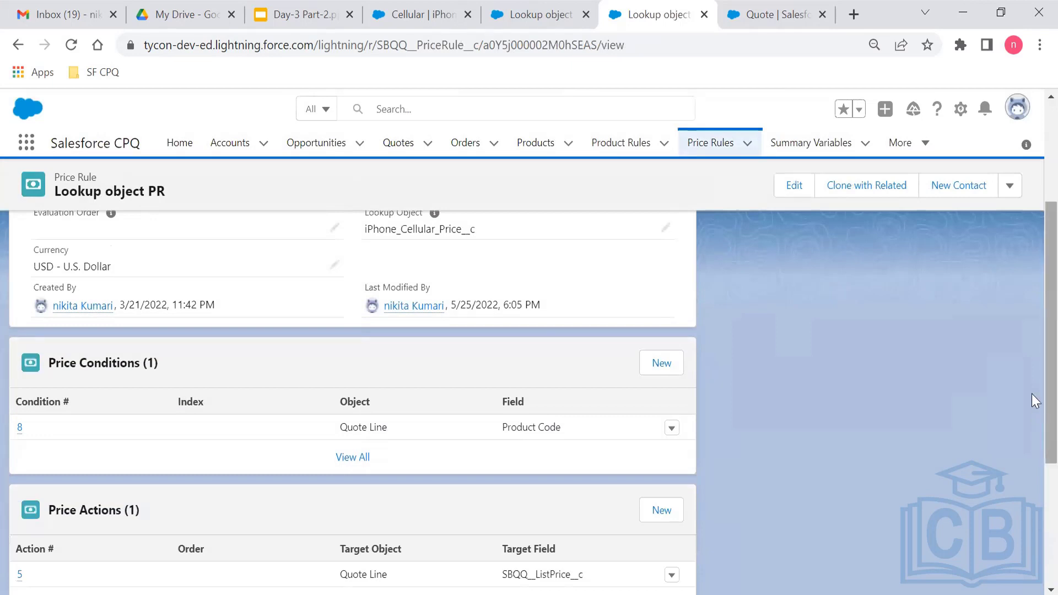
scroll(1032, 394, "down", 4)
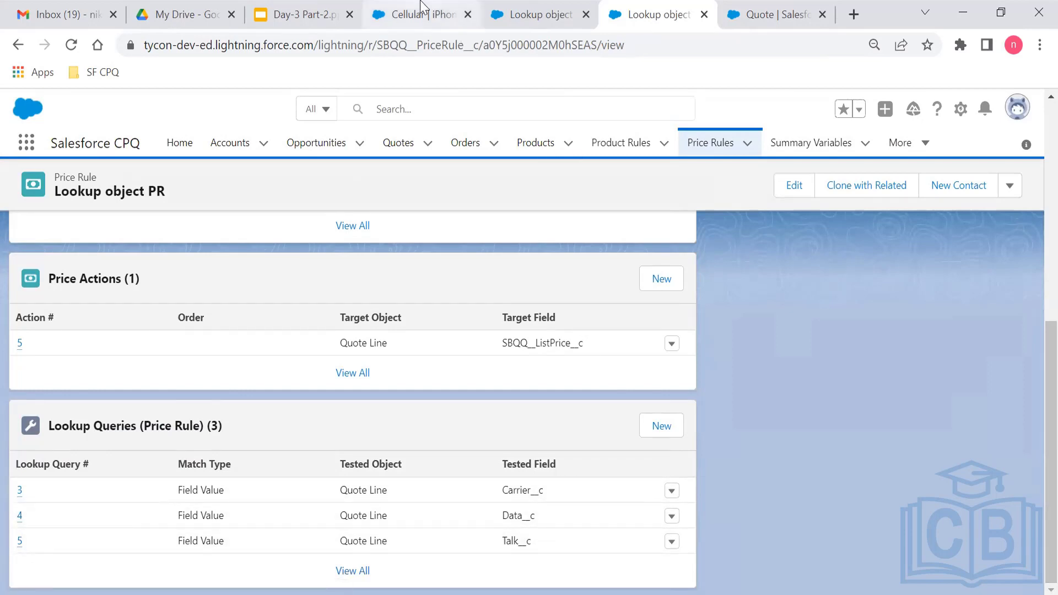
Switch to the open quote, discard its unsaved Apple Watch line, and reopen the quote's line editor.
left_click(741, 6)
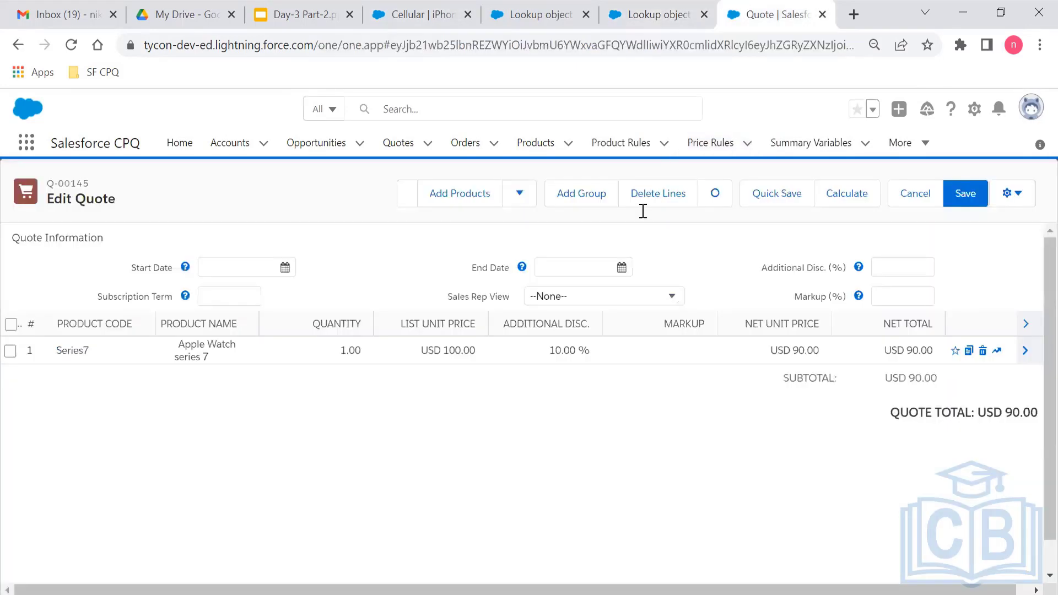
left_click(905, 205)
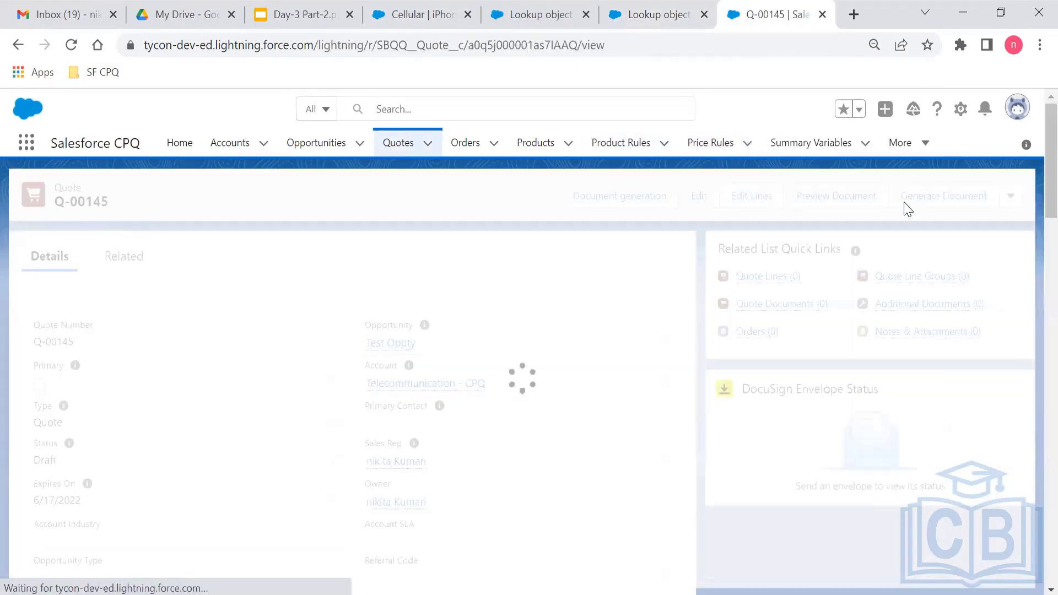
left_click(752, 191)
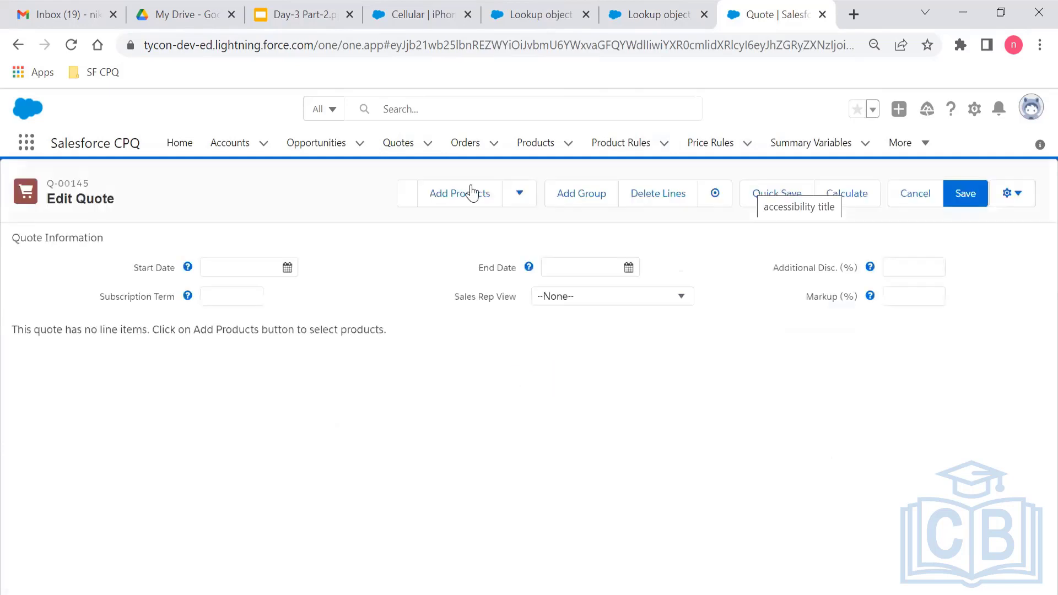
Search the product selection for "iphone" and select the iPhone product for configuration on the quote.
left_click(471, 190)
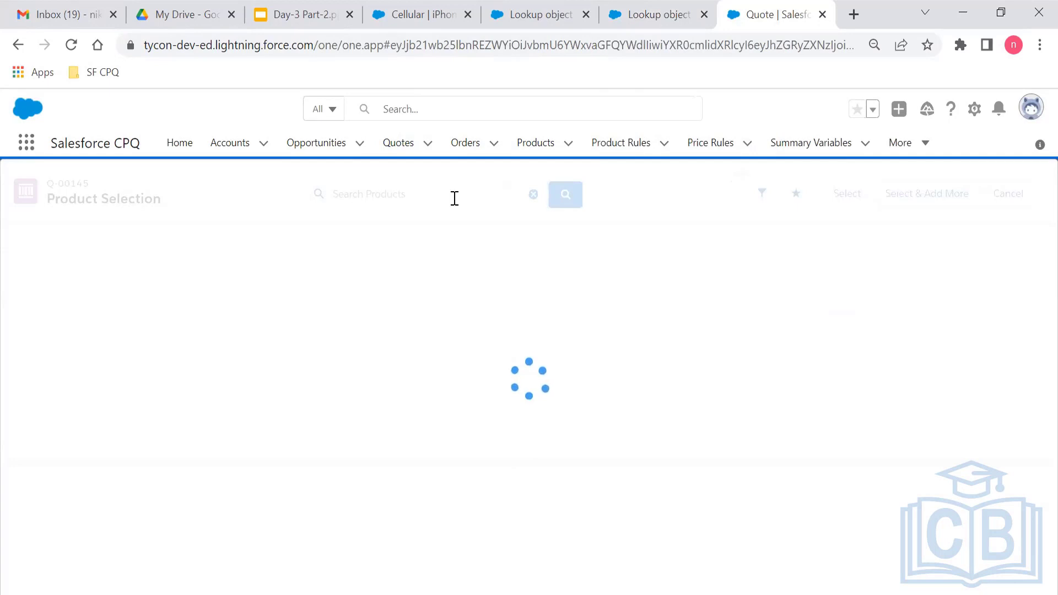
type("iphone")
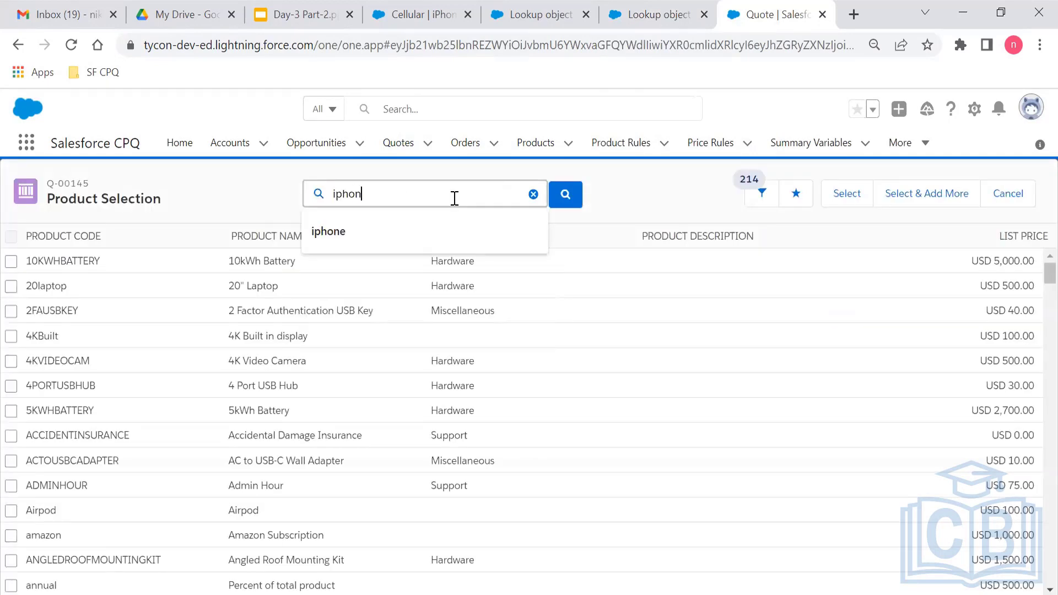
key("Return")
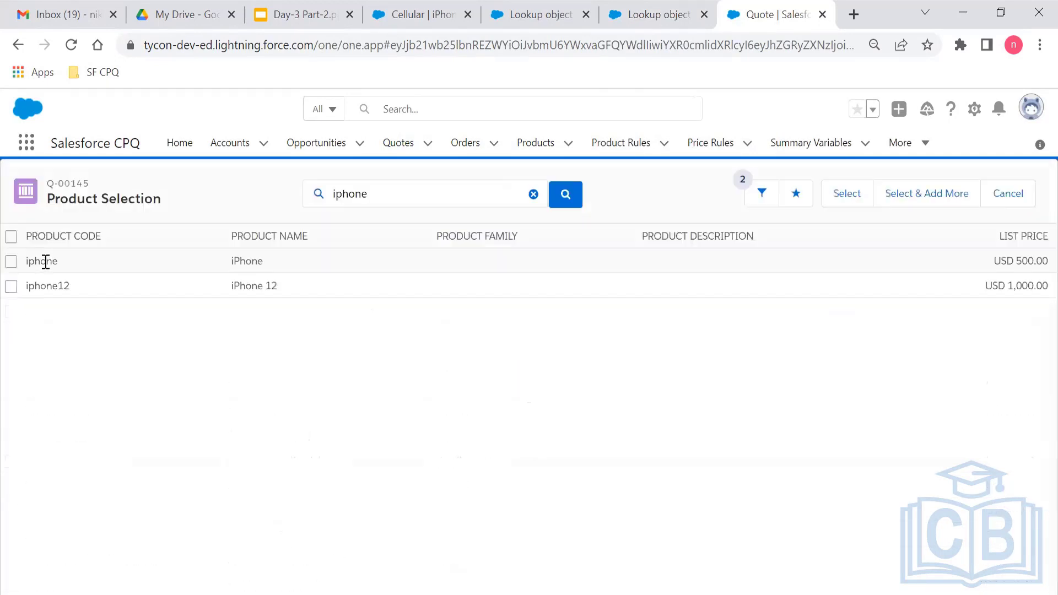
left_click(13, 262)
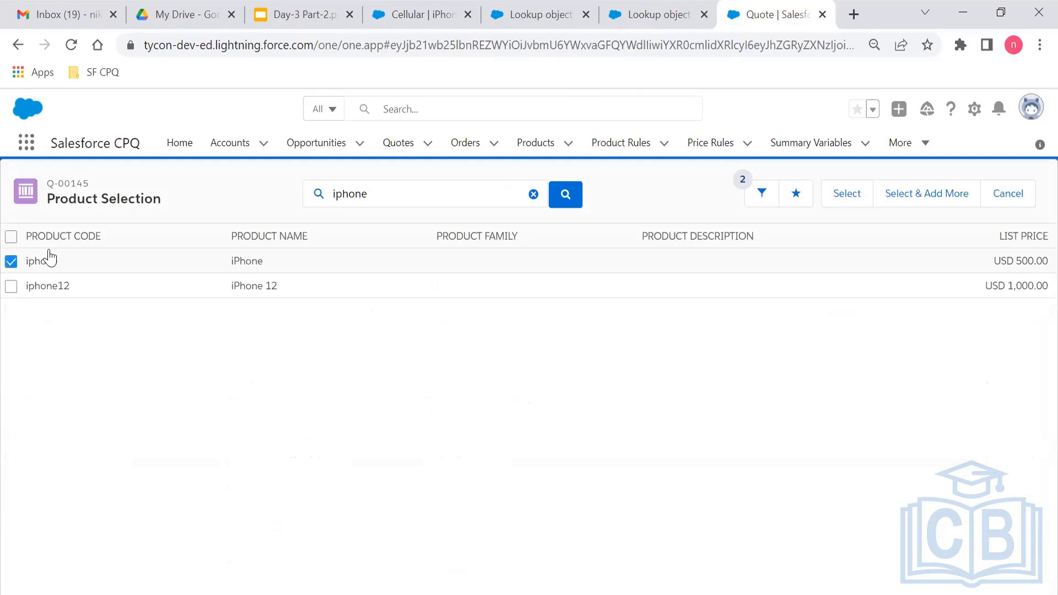
left_click(847, 194)
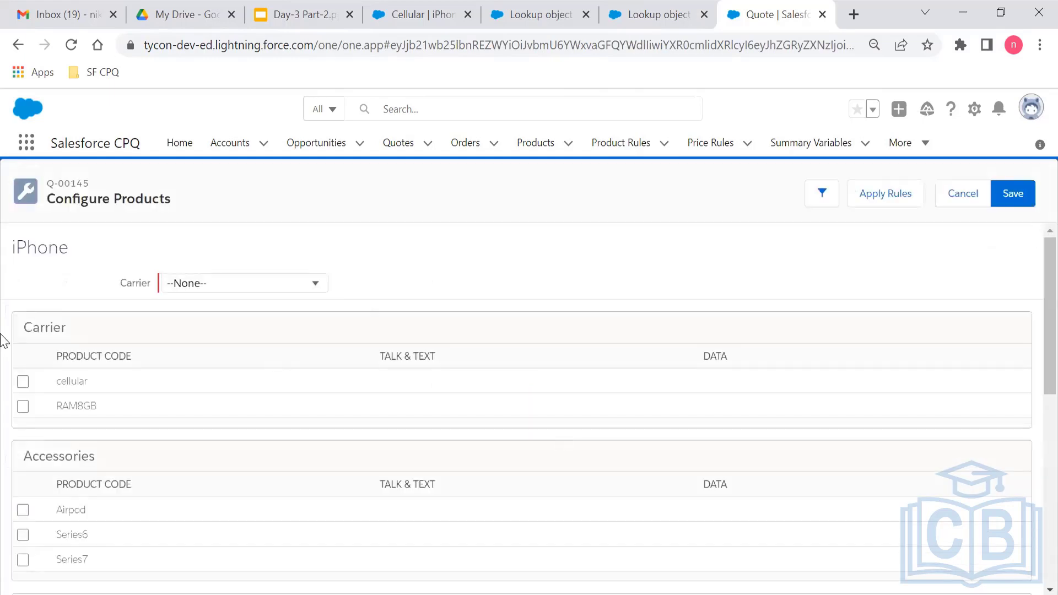
Include the cellular option in the iPhone bundle and bring up the Carrier choices.
left_click(23, 382)
left_click(22, 389)
left_click(275, 284)
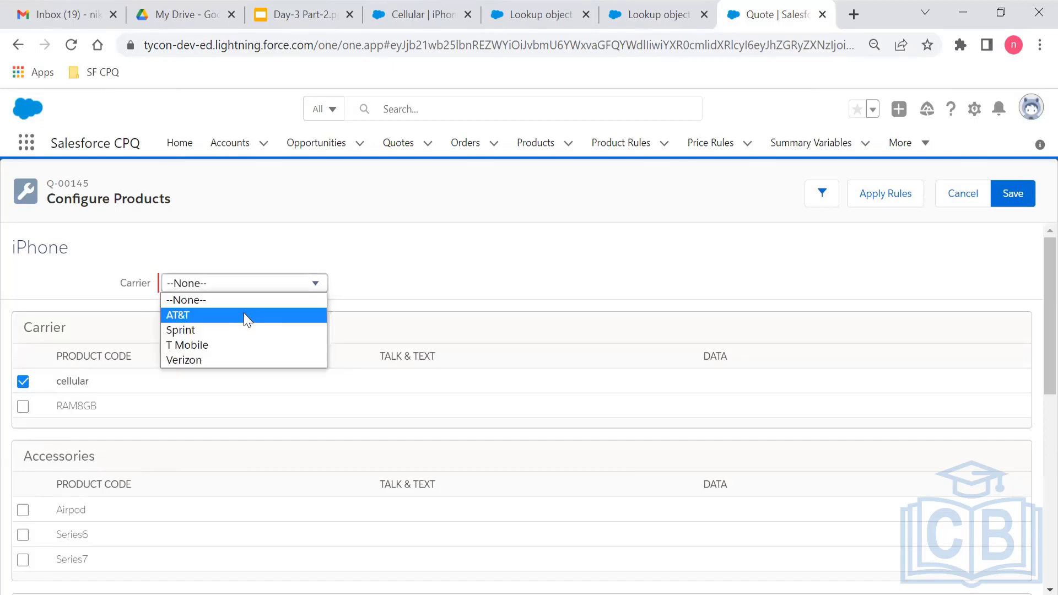
Check the Verizon record in the iPhone Cellular Prices list and the price rule's lookup queries, and return to the iPhone configuration.
left_click(434, 8)
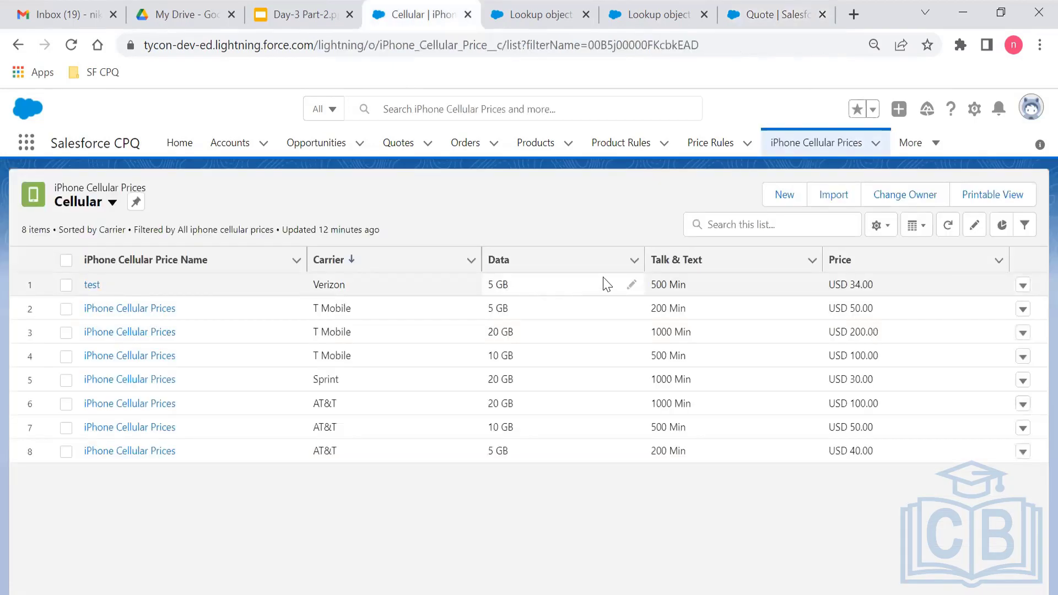
left_click(679, 7)
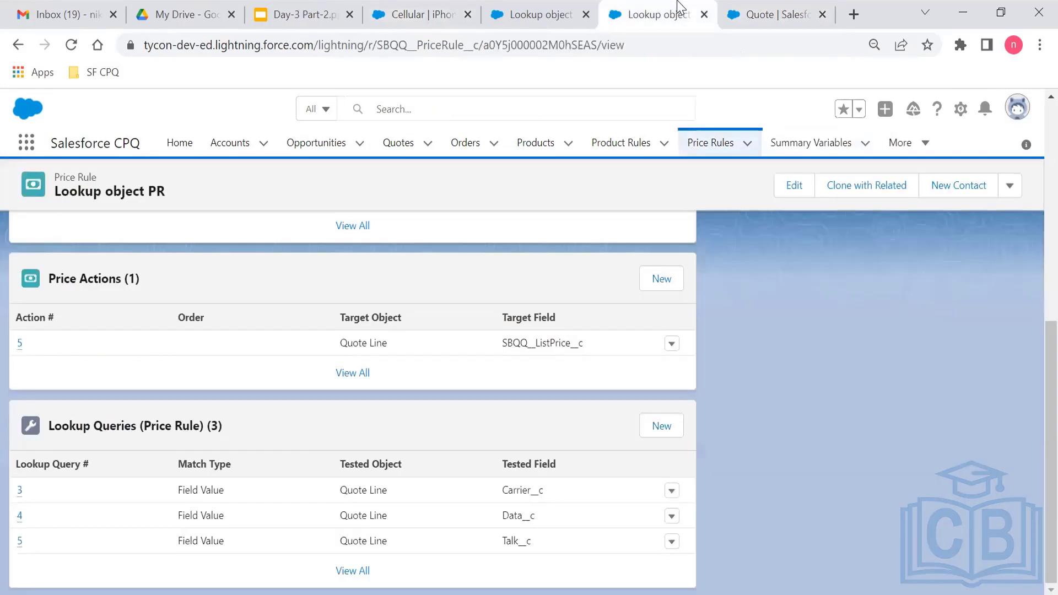
left_click(775, 14)
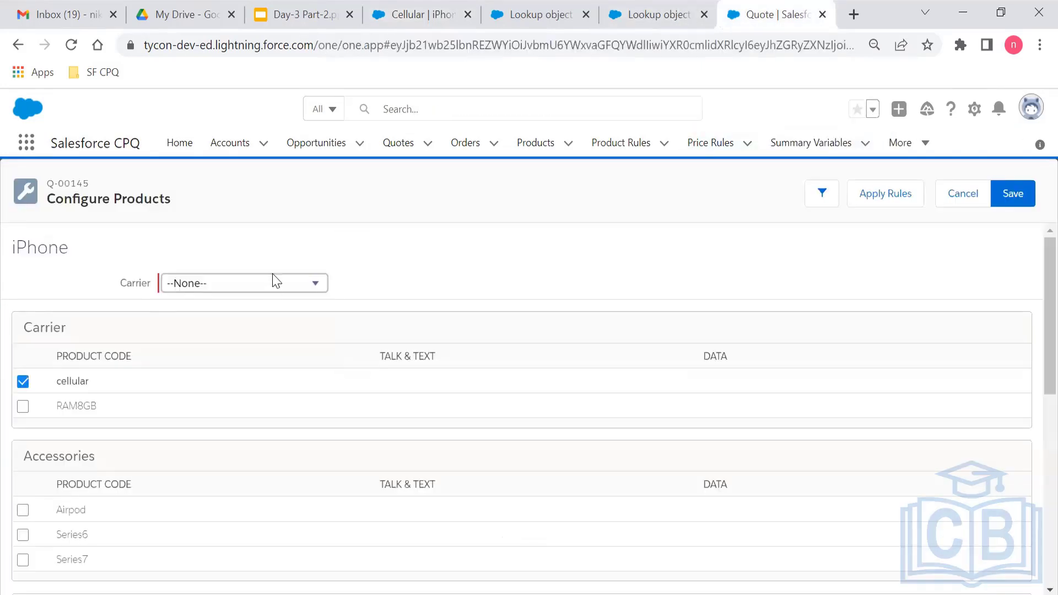
Set the iPhone's Carrier to Verizon and give the cellular option 500 Min Talk & Text and 5 GB Data.
left_click(276, 282)
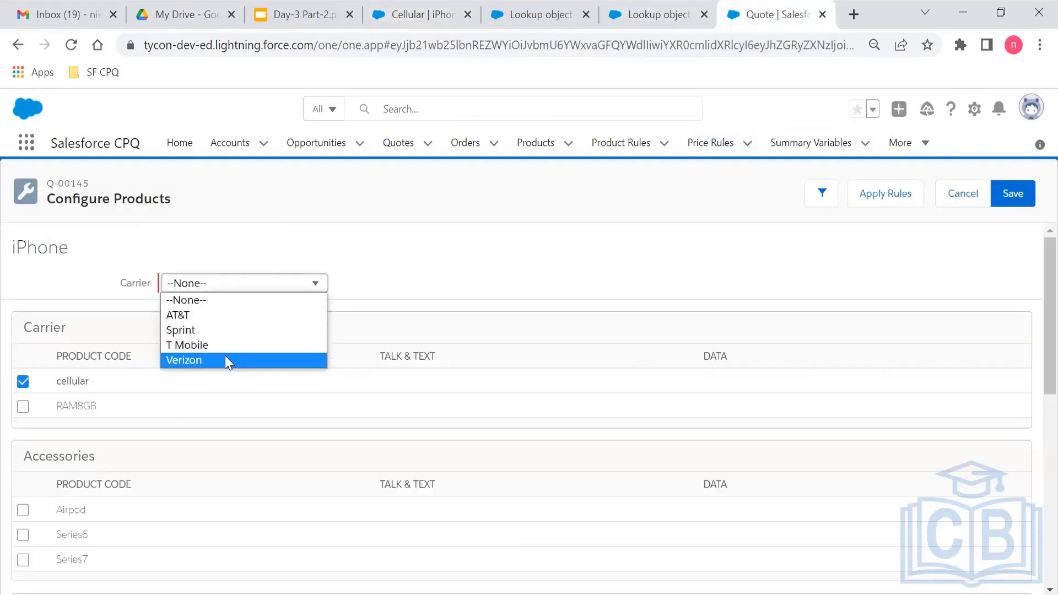
left_click(225, 360)
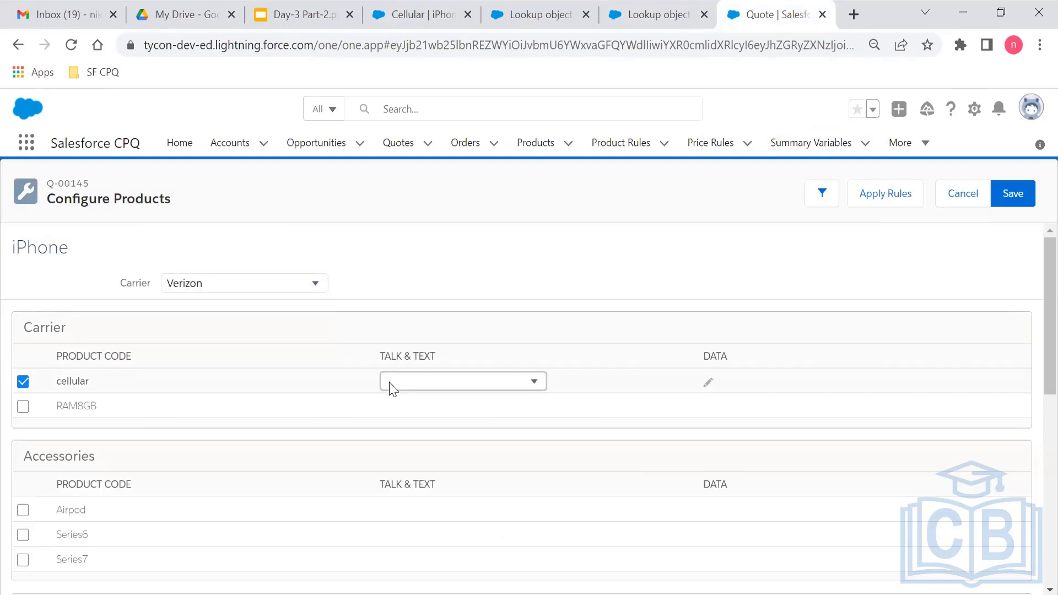
left_click(392, 386)
left_click(422, 430)
left_click(710, 383)
left_click(711, 381)
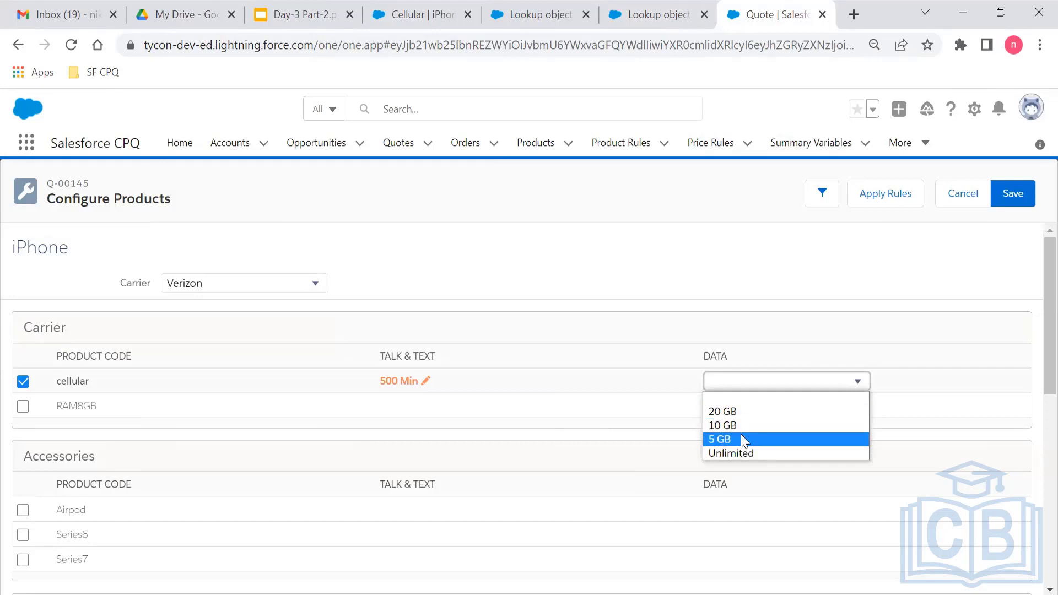
left_click(744, 441)
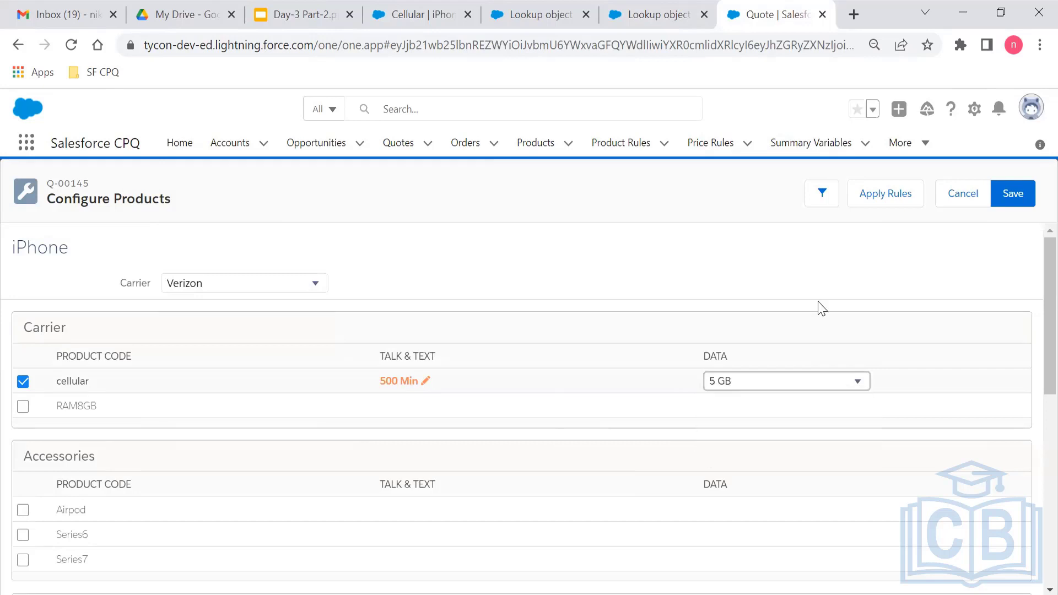
Apply the rules to the iPhone configuration, look over its remaining options, and save it to the quote.
left_click(892, 196)
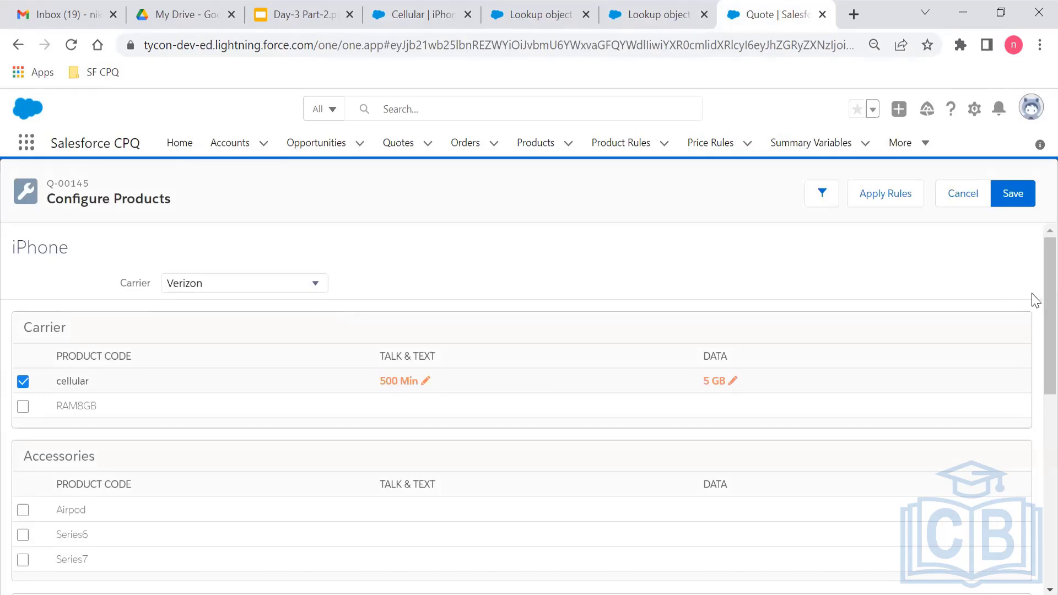
scroll(1032, 456, "down", 10)
scroll(1036, 356, "up", 10)
left_click(1014, 205)
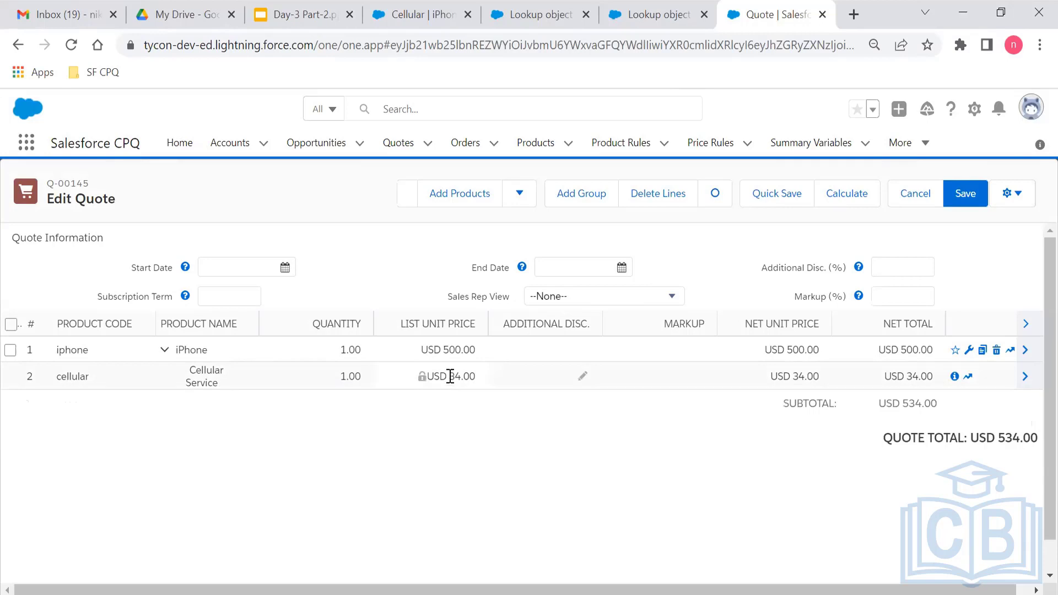
Compare the Verizon record's price in the iPhone Cellular Prices list with the Cellular Service list price on the quote.
left_click(435, 7)
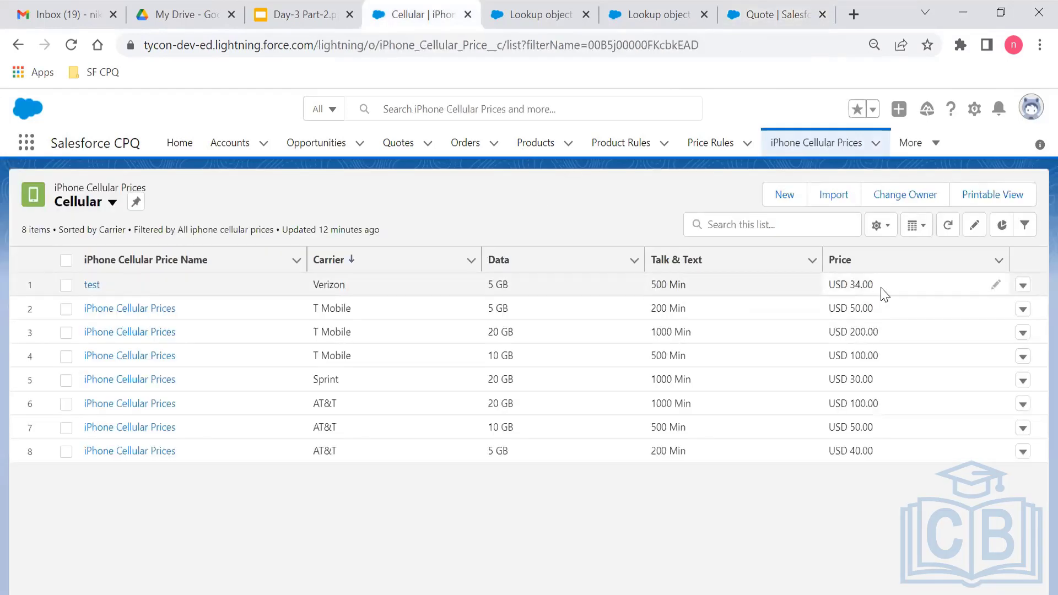
left_click_drag(884, 293, 832, 286)
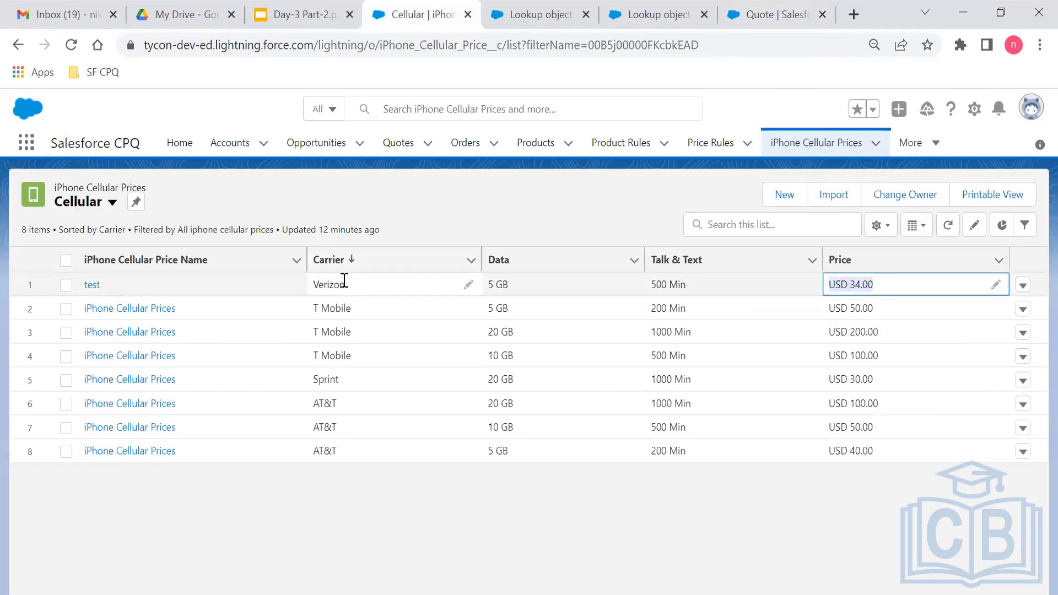
left_click(664, 11)
left_click(761, 11)
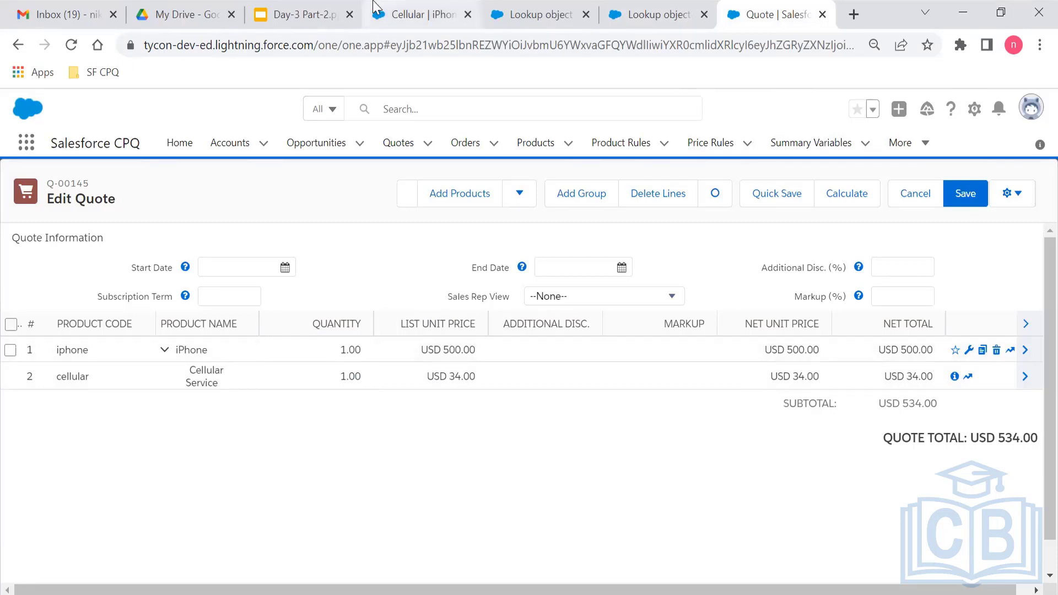
left_click(403, 8)
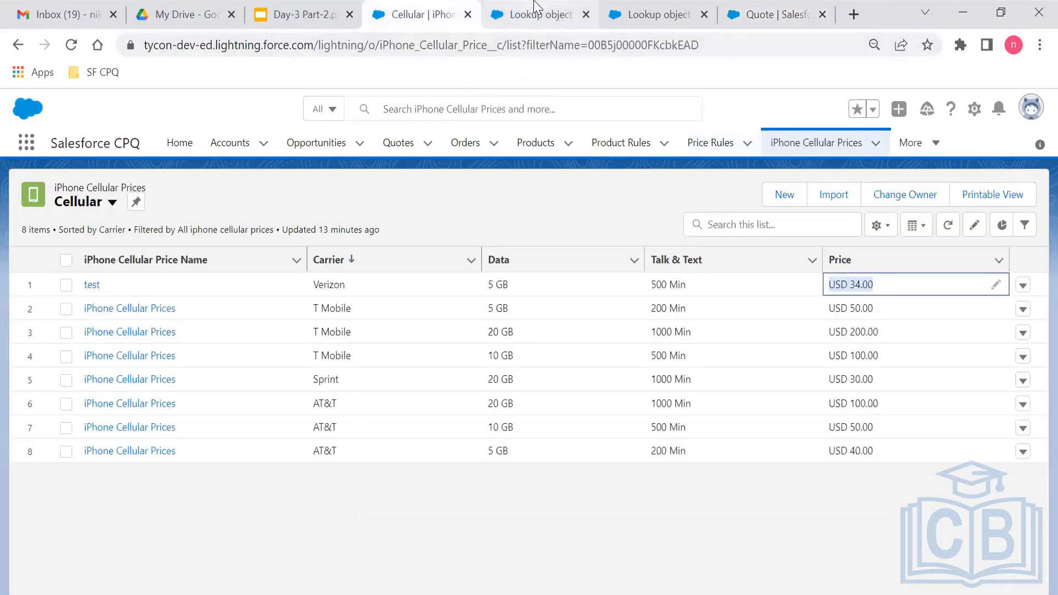
left_click(774, 14)
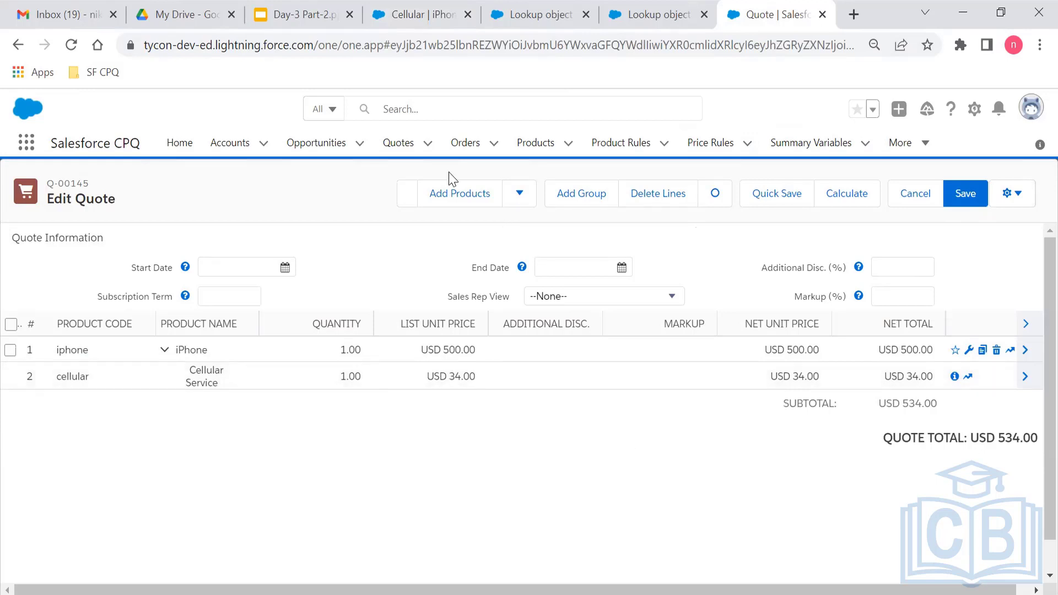
Leave product selection without adding anything, reconfigure the iPhone quote line, and set its Carrier to Verizon.
left_click(453, 199)
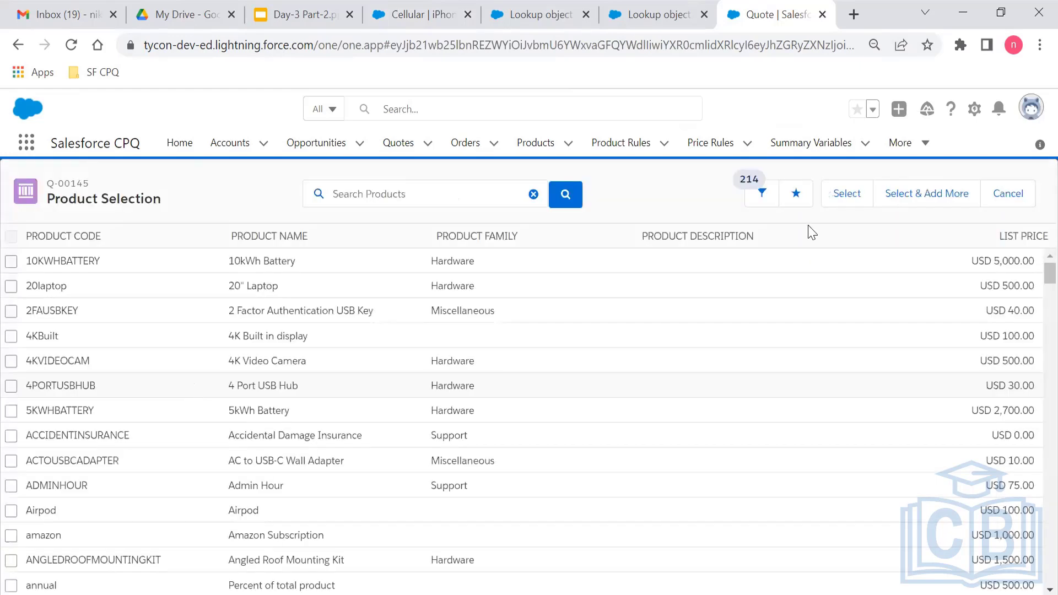
left_click(998, 210)
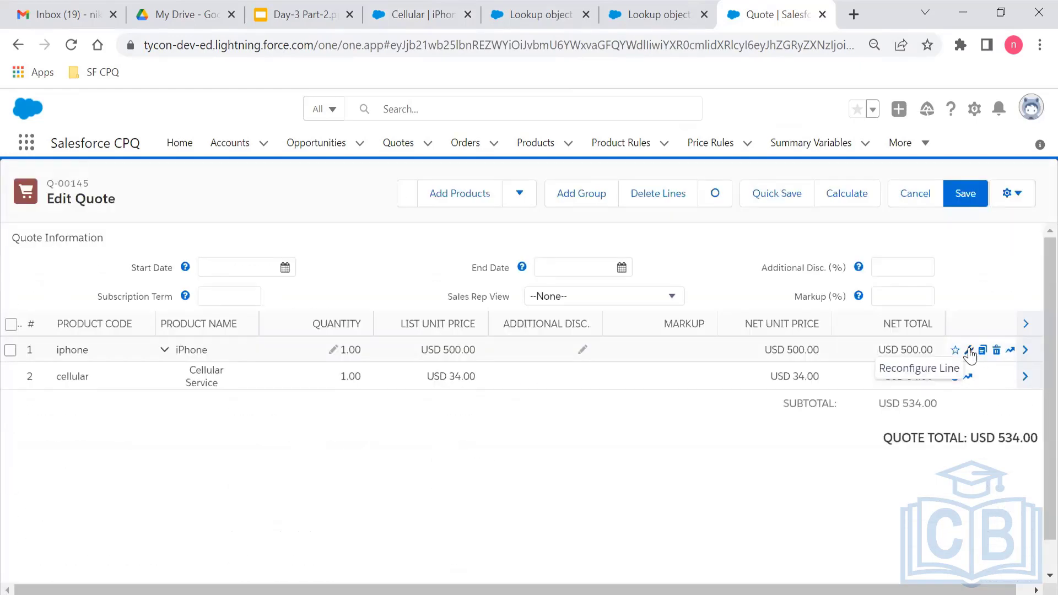
left_click(969, 350)
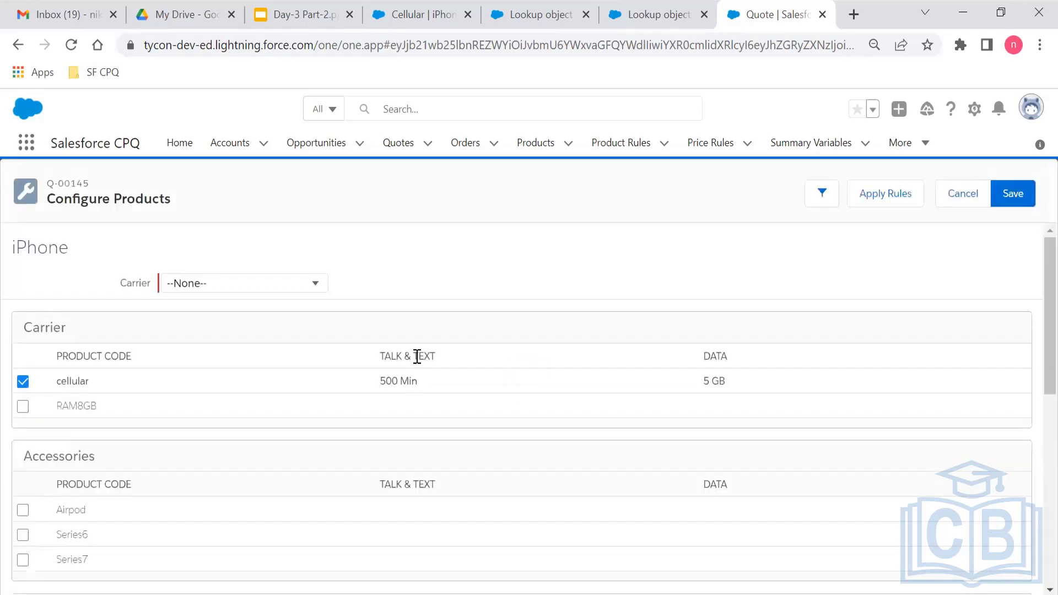
left_click(286, 283)
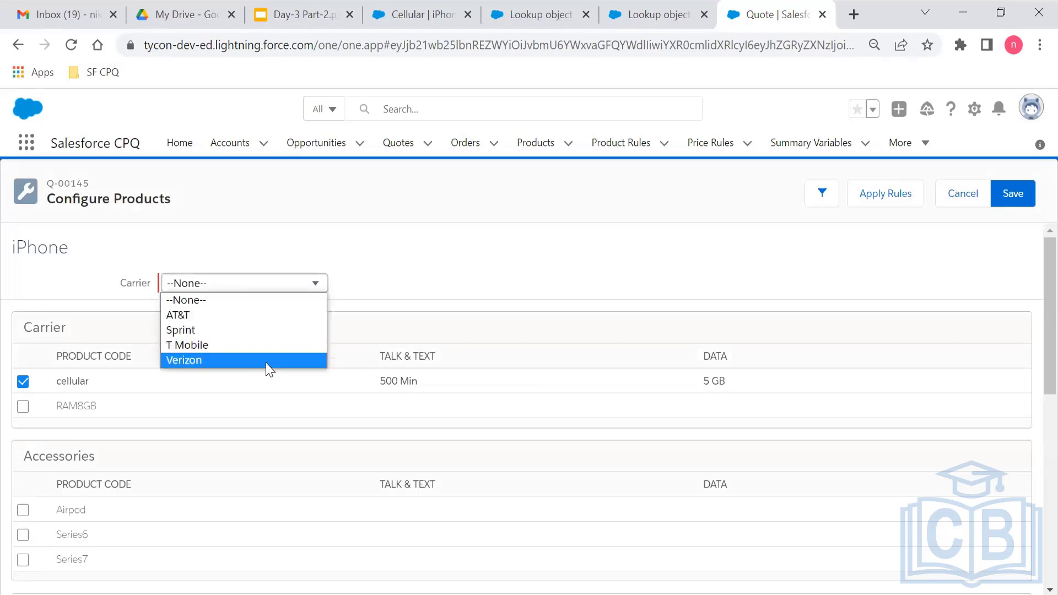
left_click(266, 362)
Include the RAM8GB option with 500 Min Talk & Text and 5 GB Data, and save the iPhone configuration.
left_click(22, 409)
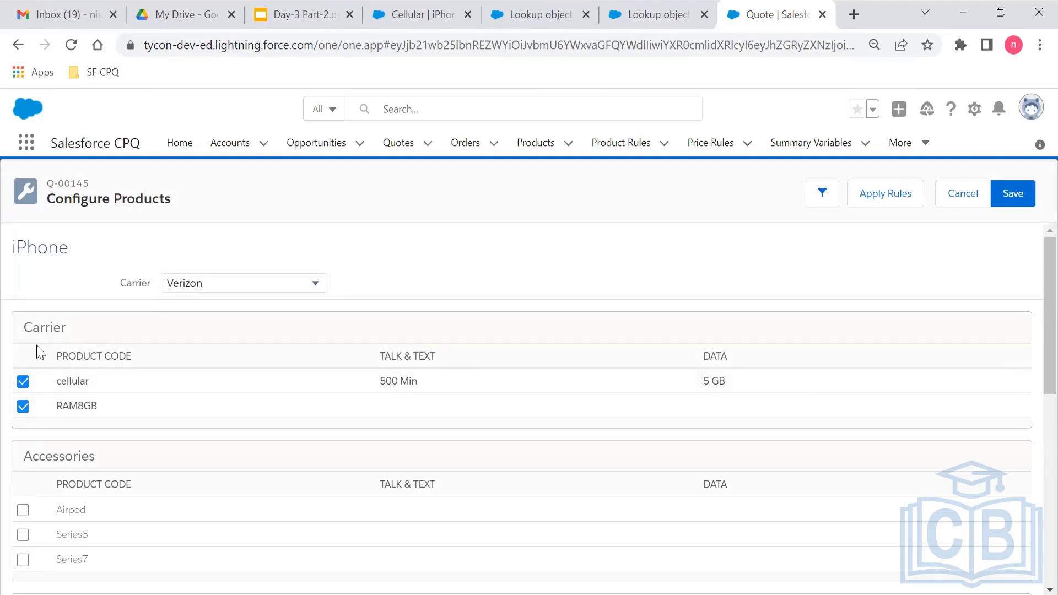
left_click(387, 410)
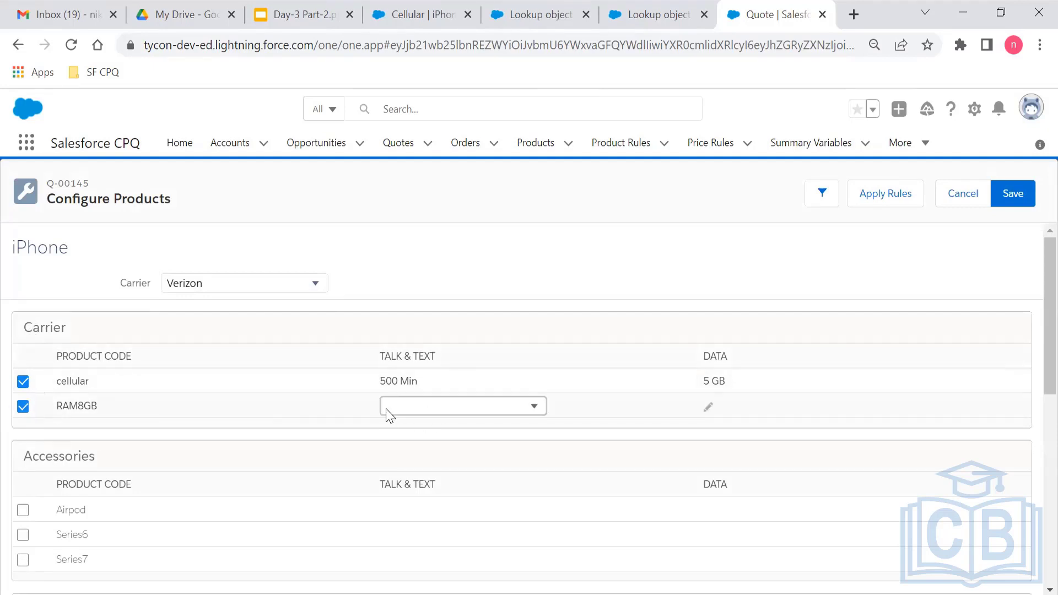
left_click(386, 409)
left_click(415, 451)
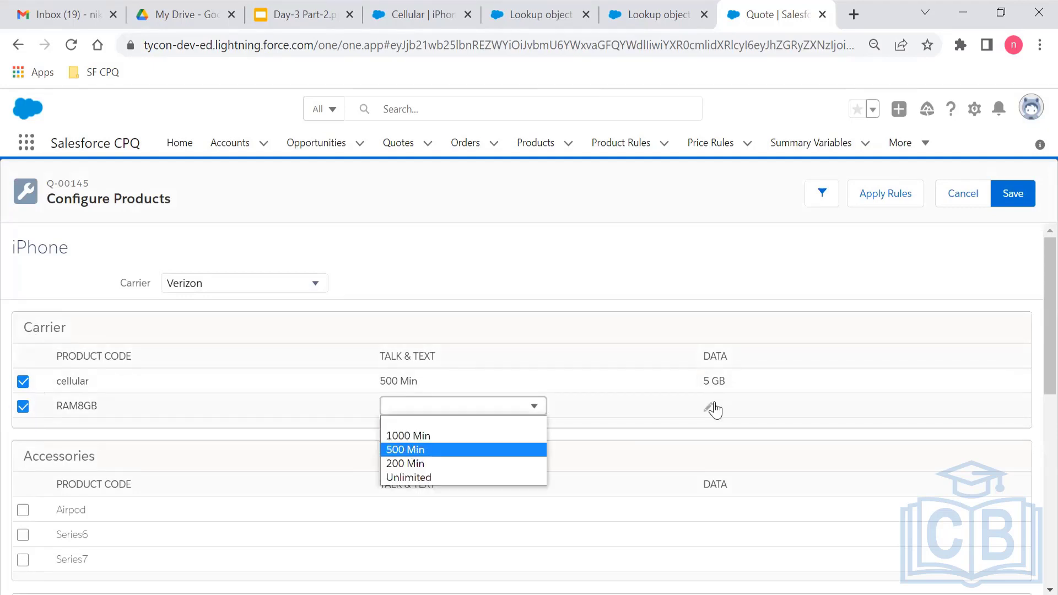
left_click(711, 407)
left_click(719, 406)
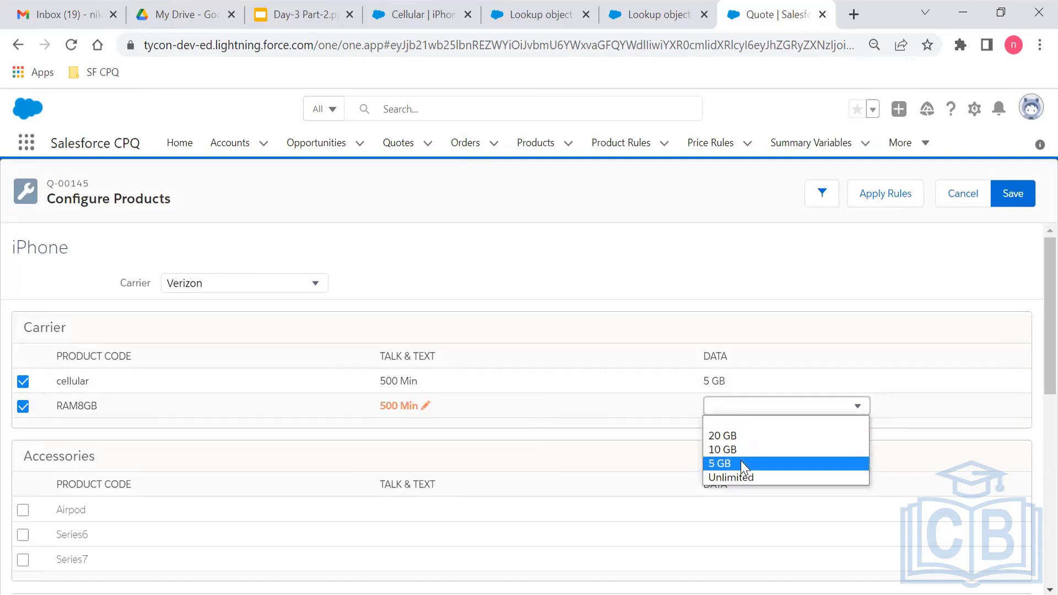
left_click(741, 462)
left_click(1020, 198)
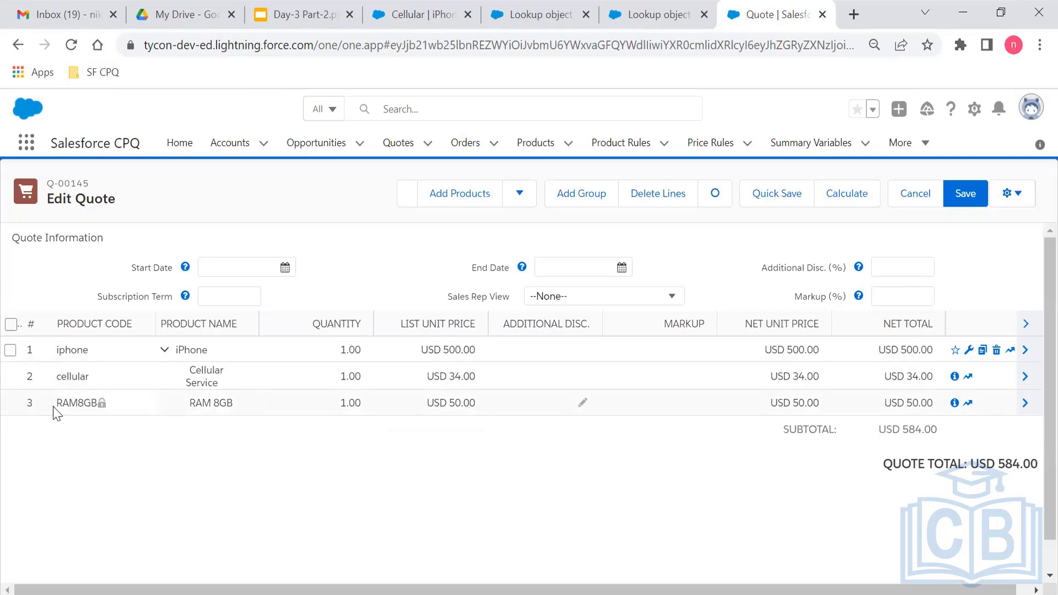
Review the price condition on the "Lookup object PR" price rule against the product codes on the quote lines.
left_click(669, 8)
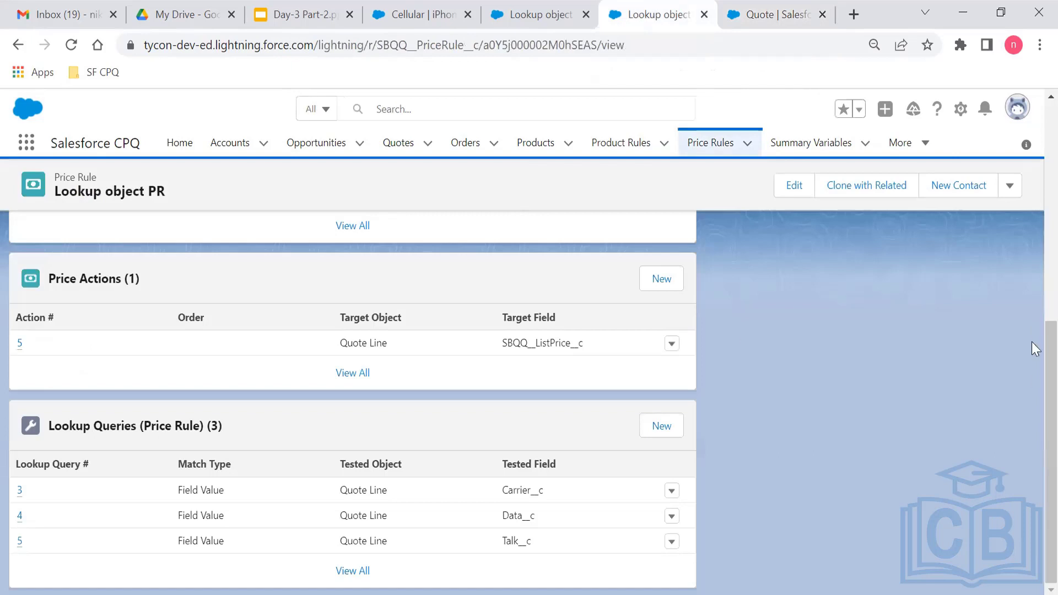
scroll(1032, 331, "up", 2)
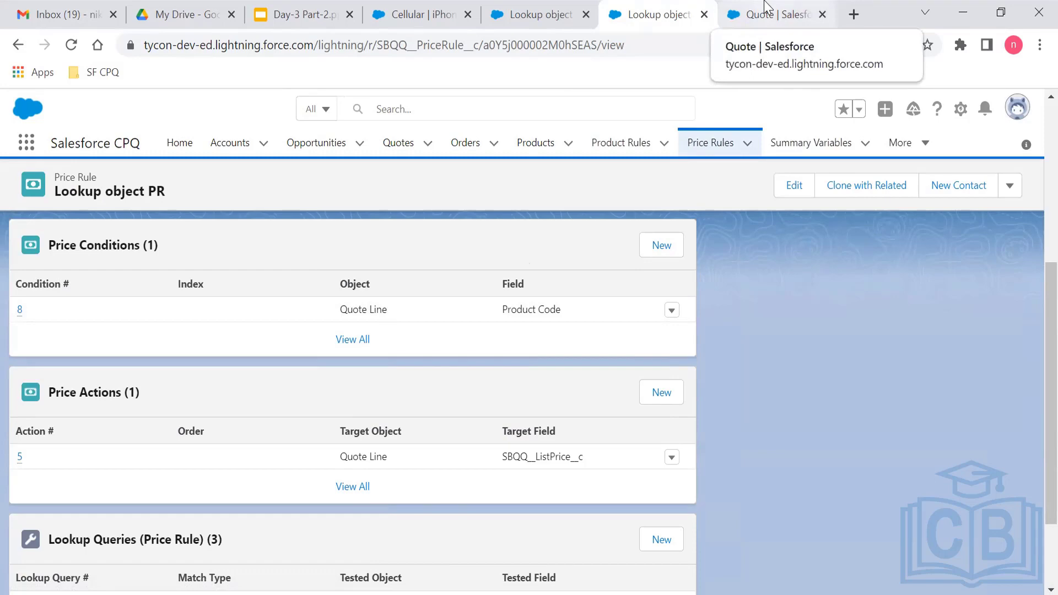
left_click(766, 8)
left_click(663, 7)
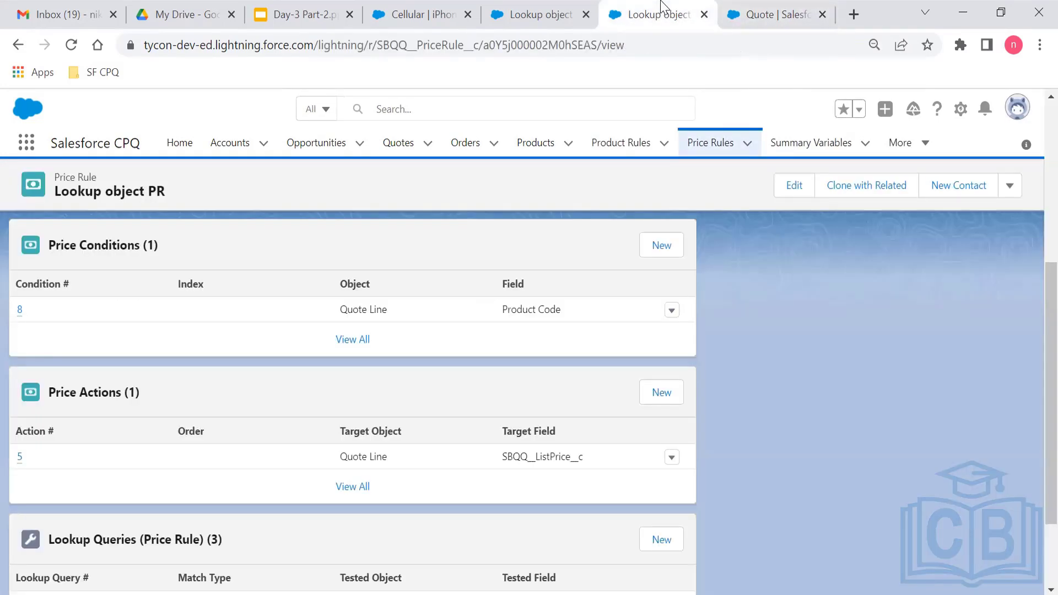
Switch to the Day-3 Part-2 slide deck, present it full screen, and advance to the "Price Rules Advantages" slide.
key("ctrl+3")
left_click(874, 129)
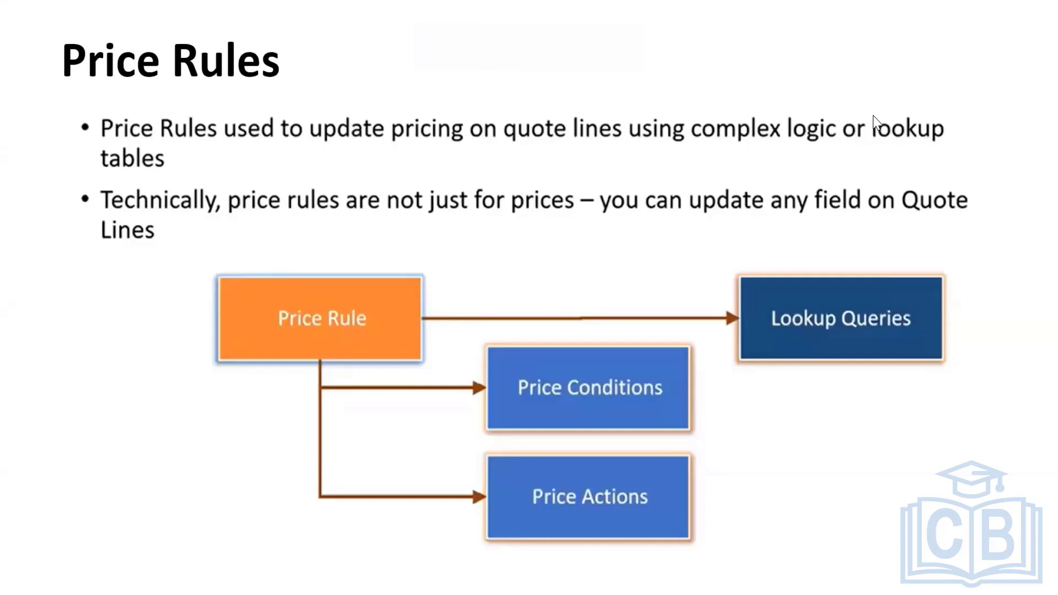
key("Right")
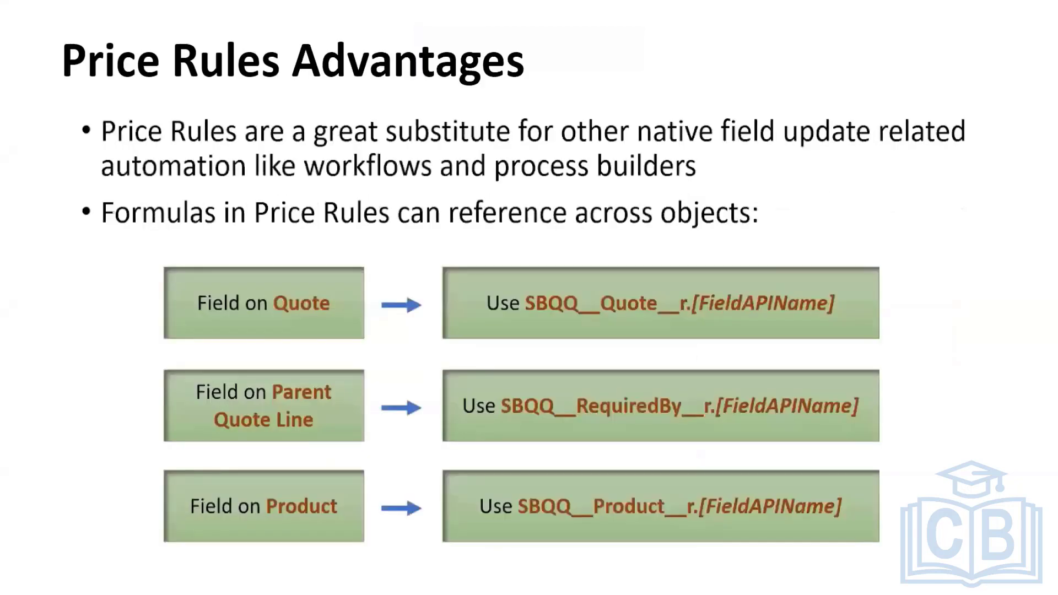